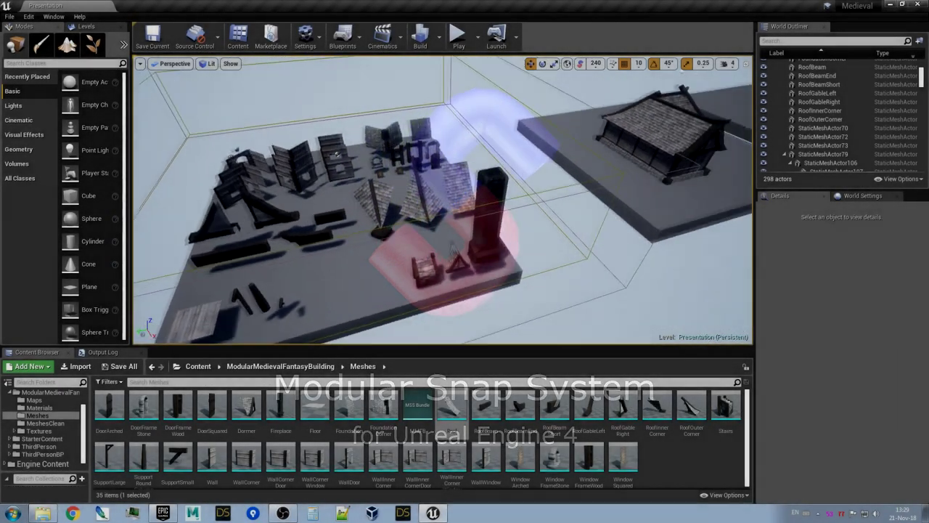
# Examine the modular building pieces, the assembled sample houses and the two stone foundation pieces in the level
pyautogui.moveTo(443, 199); pyautogui.dragTo(392, 199, button='right')
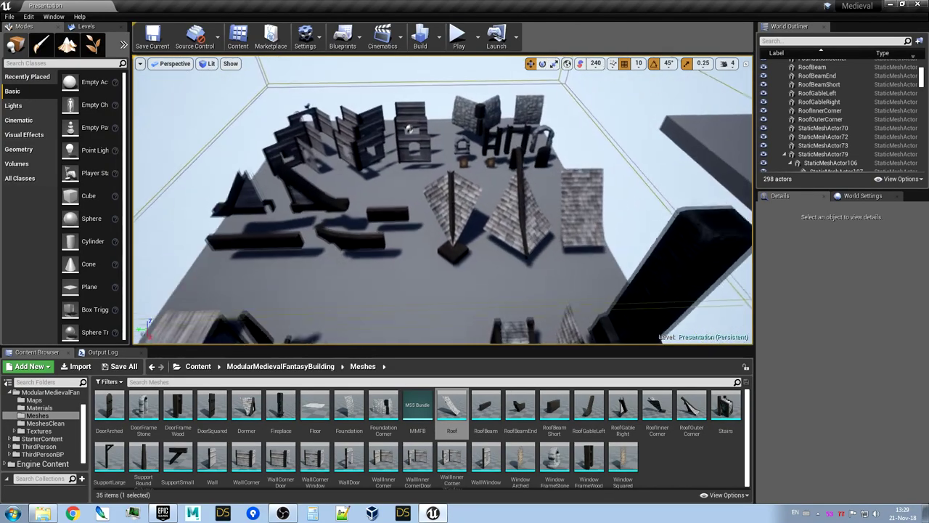
pyautogui.moveTo(443, 200); pyautogui.dragTo(581, 159, button='right')
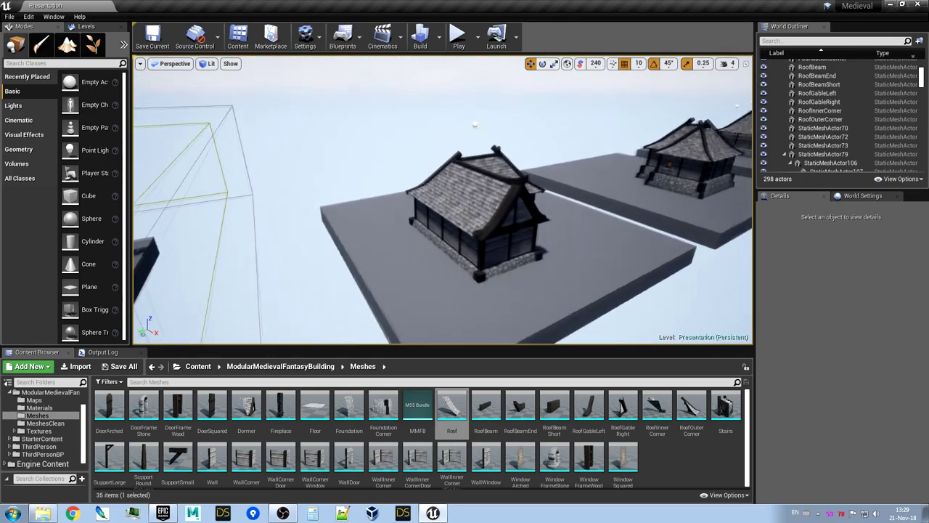
pyautogui.moveTo(443, 200); pyautogui.dragTo(312, 207, button='right')
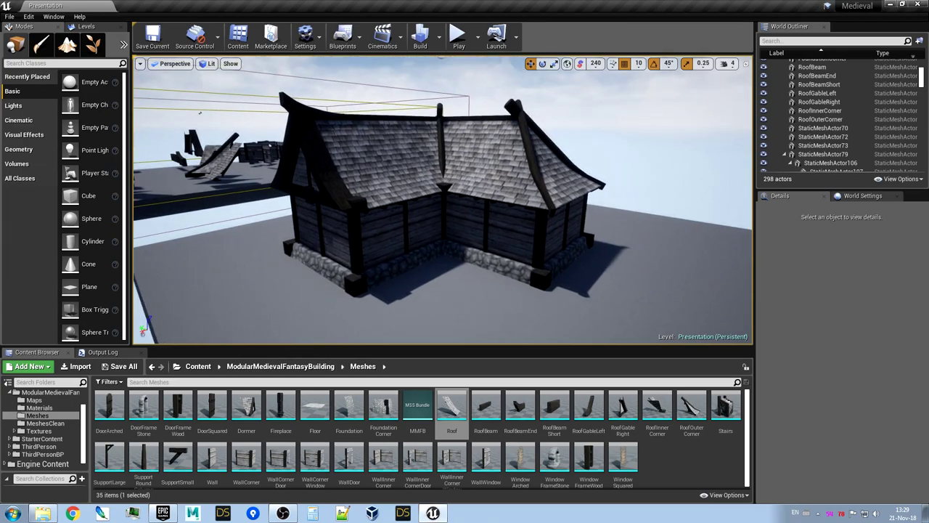
pyautogui.moveTo(443, 200); pyautogui.dragTo(573, 226, button='right')
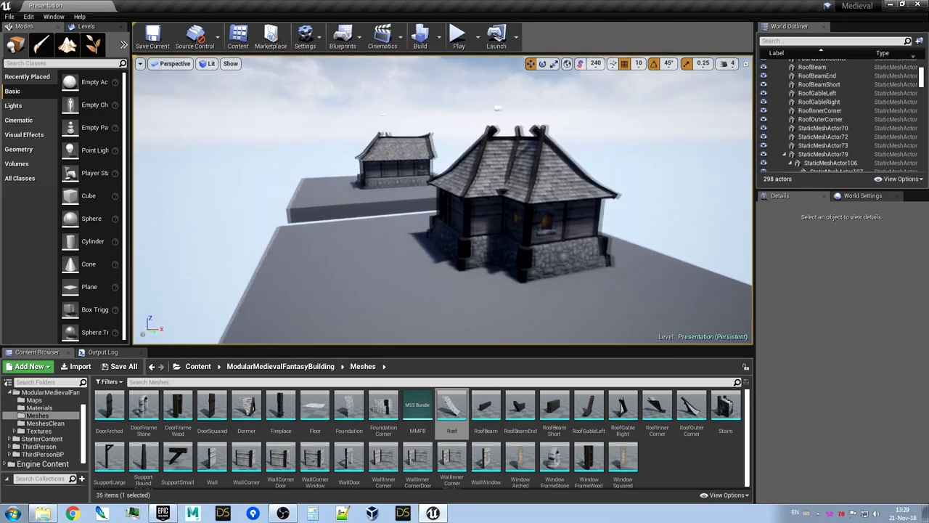
pyautogui.moveTo(443, 199); pyautogui.dragTo(399, 198, button='right')
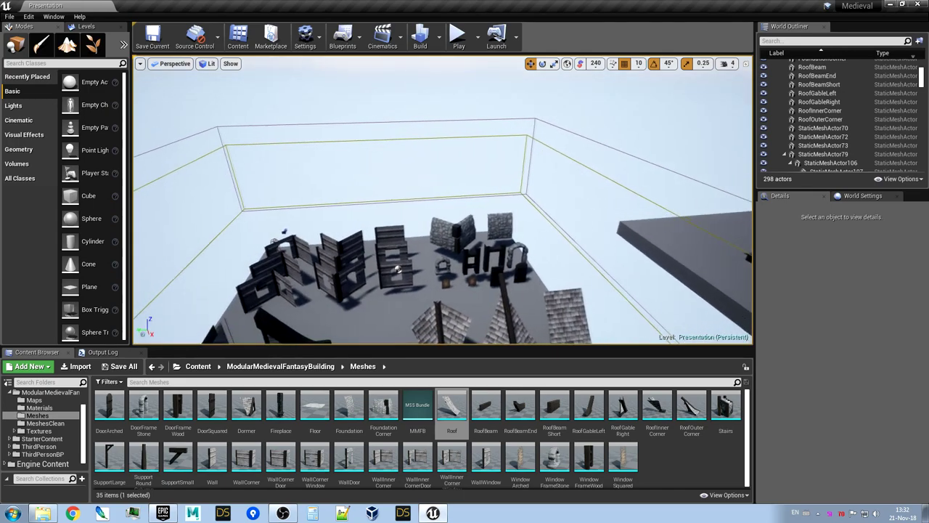
pyautogui.press('w')
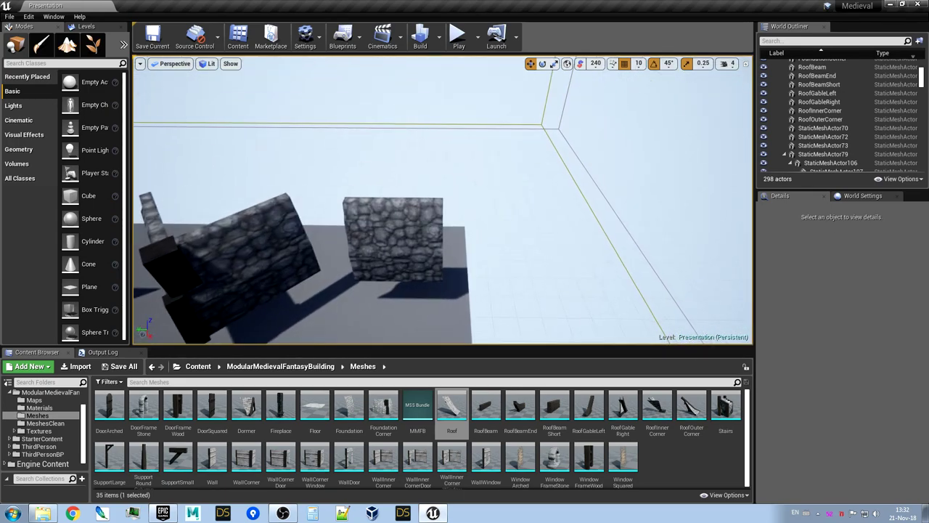
pyautogui.moveTo(443, 199); pyautogui.dragTo(501, 196, button='right')
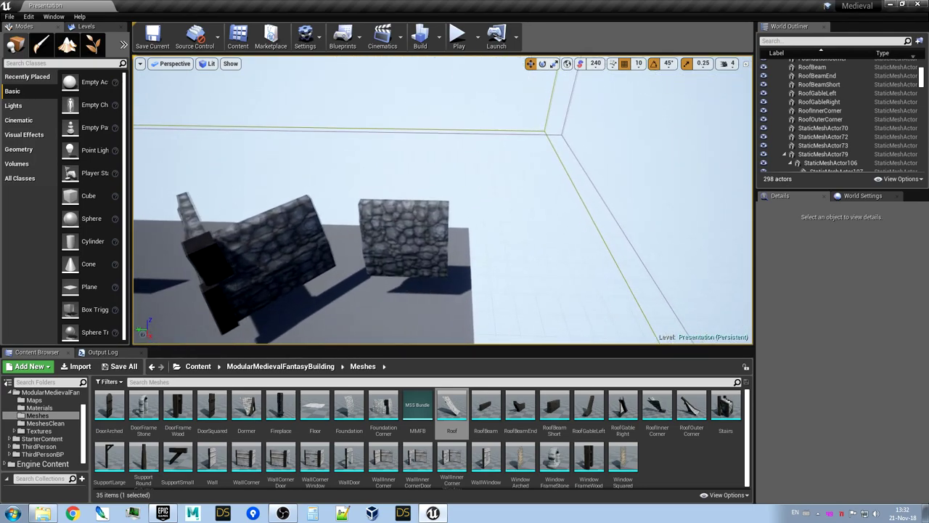
pyautogui.moveTo(443, 200)
pyautogui.mouseDown(button='right')
pyautogui.moveTo(363, 243)
pyautogui.moveTo(305, 250)
pyautogui.moveTo(298, 236)
pyautogui.moveTo(316, 178)
pyautogui.moveTo(414, 174)
pyautogui.moveTo(475, 200)
pyautogui.moveTo(581, 177)
pyautogui.moveTo(320, 225)
pyautogui.moveTo(280, 207)
pyautogui.moveTo(429, 182)
pyautogui.moveTo(429, 210)
pyautogui.moveTo(312, 187)
pyautogui.moveTo(385, 174)
pyautogui.moveTo(366, 176)
pyautogui.moveTo(396, 191)
pyautogui.moveTo(437, 185)
pyautogui.mouseUp(button='right')
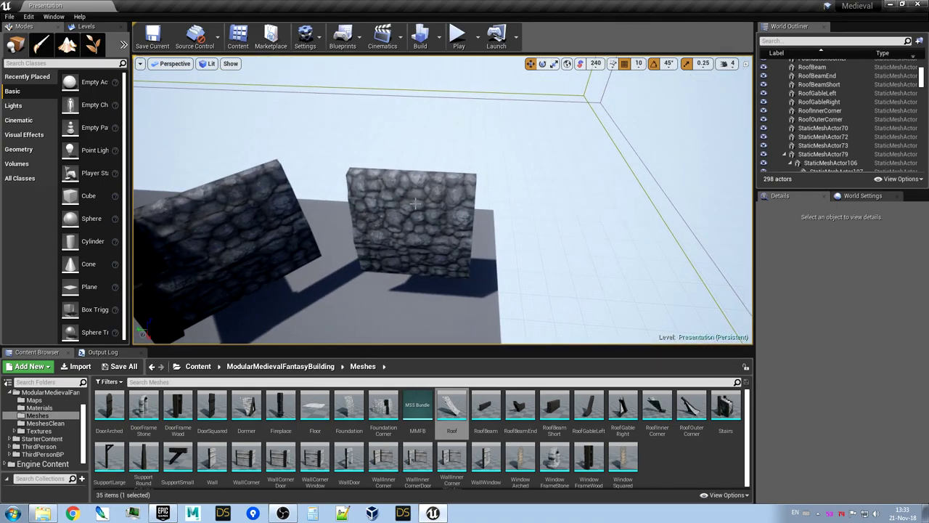
# Rotate the straight stone Foundation piece to -45° about the vertical axis
pyautogui.click(416, 204)
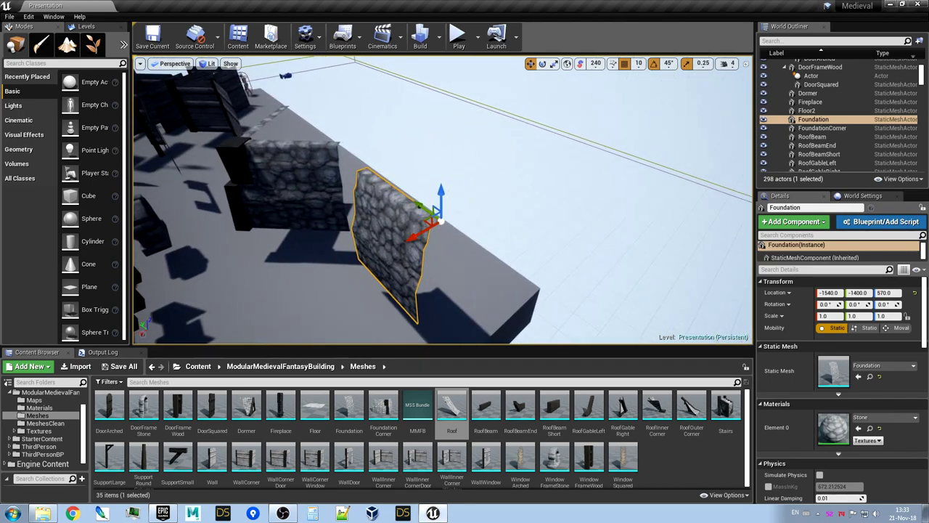
pyautogui.moveTo(416, 204); pyautogui.dragTo(486, 131, button='right')
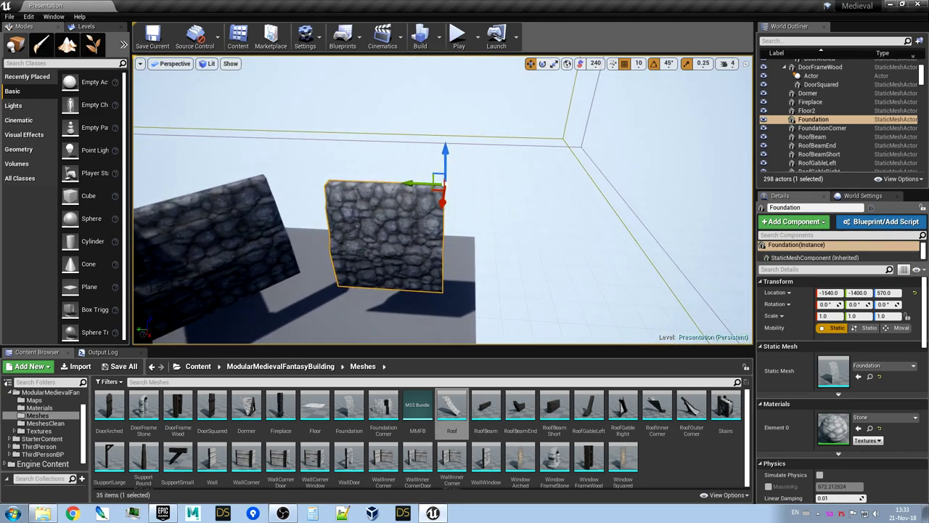
pyautogui.moveTo(512, 157); pyautogui.dragTo(504, 203, button='right')
pyautogui.press('e')
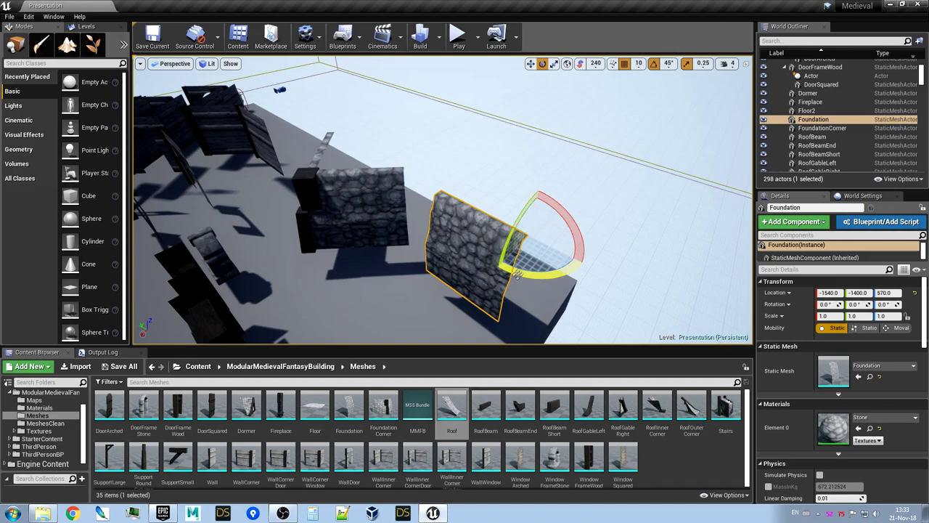
pyautogui.moveTo(517, 272); pyautogui.dragTo(549, 279)
# Move the rotated Foundation piece by hand until its edge lines up with the free end of the foundation corner
pyautogui.keyDown('alt'); pyautogui.moveTo(533, 234); pyautogui.dragTo(509, 233); pyautogui.keyUp('alt')
pyautogui.press('w')
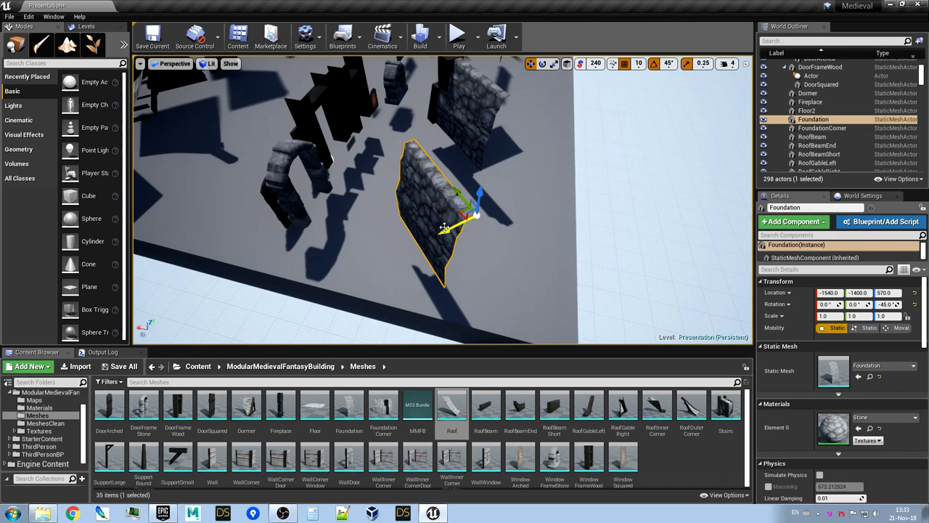
pyautogui.moveTo(448, 228); pyautogui.dragTo(591, 175)
pyautogui.moveTo(591, 175); pyautogui.dragTo(654, 157, button='right')
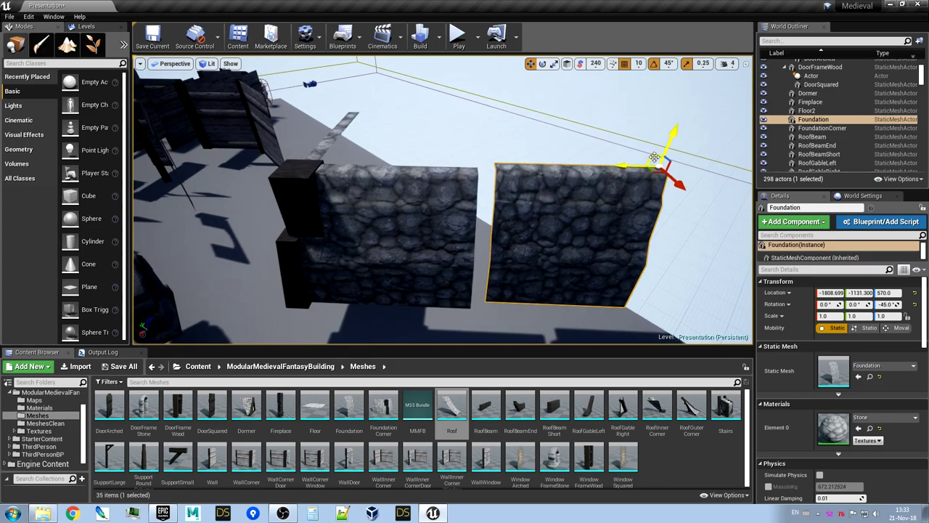
pyautogui.moveTo(621, 166); pyautogui.dragTo(601, 167)
pyautogui.moveTo(601, 167); pyautogui.dragTo(504, 191, button='right')
pyautogui.moveTo(610, 232); pyautogui.dragTo(596, 234)
pyautogui.moveTo(596, 234); pyautogui.dragTo(690, 186, button='right')
pyautogui.click(545, 106)
pyautogui.moveTo(546, 106); pyautogui.dragTo(555, 123, button='right')
pyautogui.click(534, 170)
pyautogui.moveTo(534, 171); pyautogui.dragTo(501, 182, button='right')
# Rotate the FoundationCorner piece 45° about the vertical axis to a rotation of 0°
pyautogui.click(412, 188)
pyautogui.moveTo(412, 189); pyautogui.dragTo(462, 196, button='right')
pyautogui.press('e')
pyautogui.moveTo(462, 210); pyautogui.dragTo(439, 211)
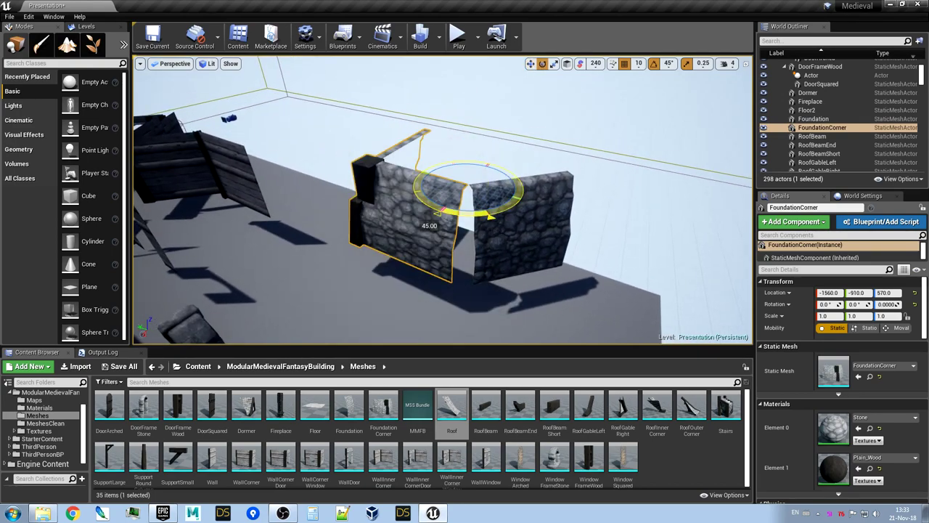
# Rotate the Foundation piece to 0° and slide it along Y to -1204.229, against the corner piece
pyautogui.click(535, 222)
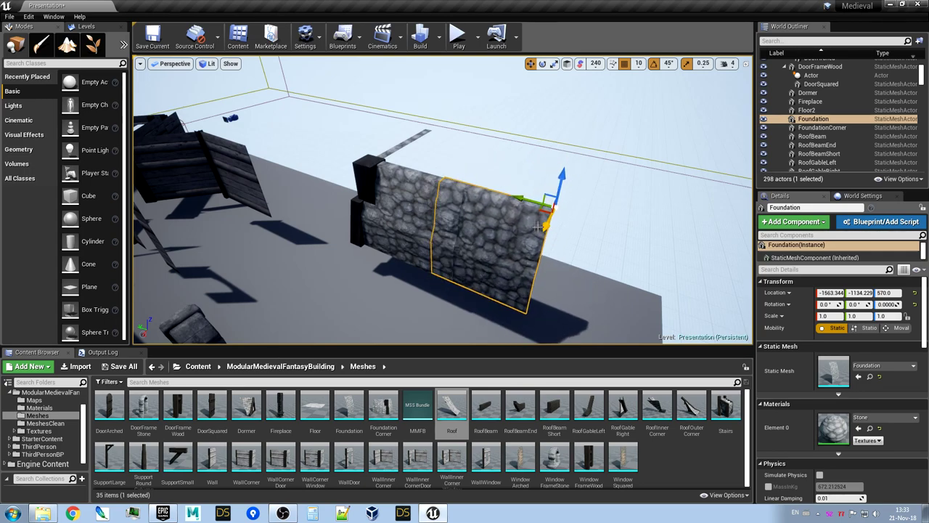
pyautogui.moveTo(494, 218); pyautogui.dragTo(548, 202, button='right')
pyautogui.moveTo(478, 133); pyautogui.dragTo(478, 134)
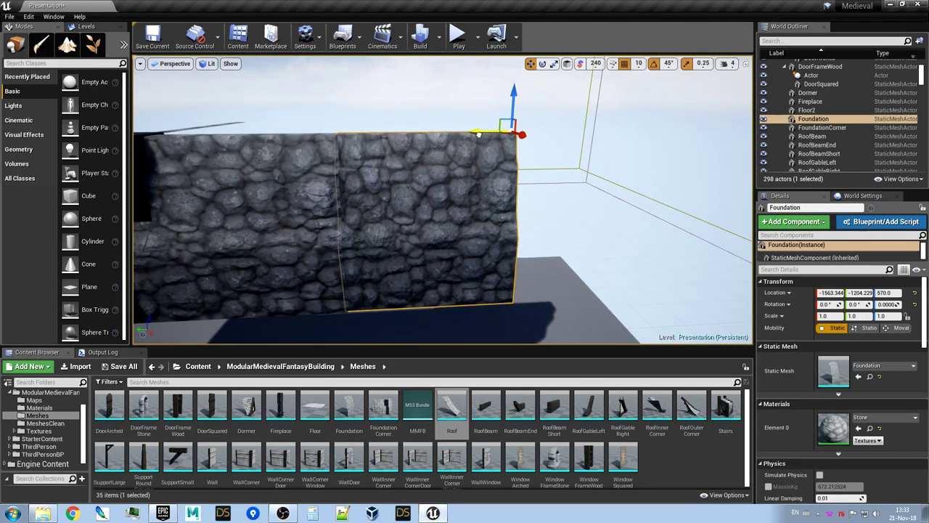
pyautogui.click(360, 103)
pyautogui.moveTo(359, 104)
pyautogui.mouseDown(button='right')
pyautogui.moveTo(371, 163)
pyautogui.moveTo(305, 174)
pyautogui.moveTo(271, 195)
pyautogui.moveTo(362, 111)
pyautogui.mouseUp(button='right')
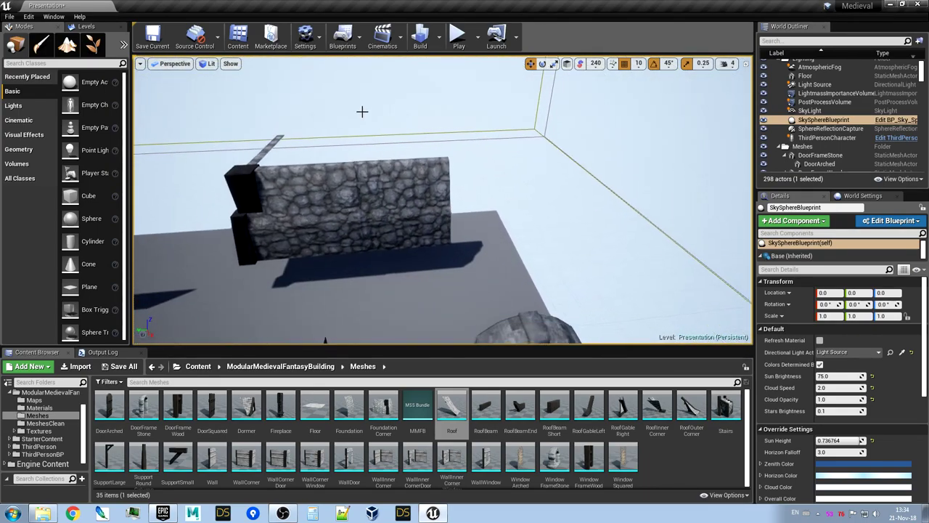
# Slide the Foundation piece along Y to -1254.229, leaving a gap beside the corner piece
pyautogui.keyDown('alt'); pyautogui.moveTo(362, 111); pyautogui.dragTo(363, 109); pyautogui.keyUp('alt')
pyautogui.click(428, 219)
pyautogui.moveTo(411, 153); pyautogui.dragTo(428, 152)
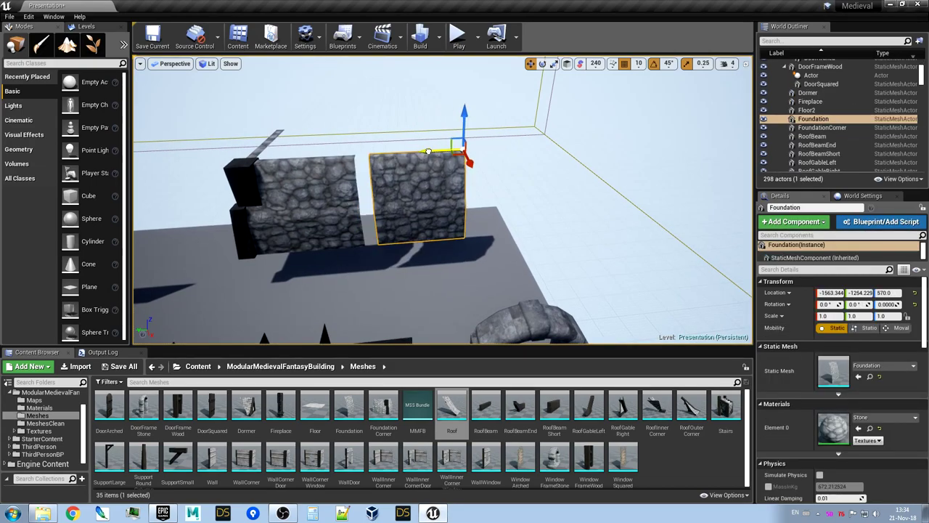
# Turn on the modular snap plugin and open its snap options
pyautogui.moveTo(427, 156); pyautogui.dragTo(413, 127, button='right')
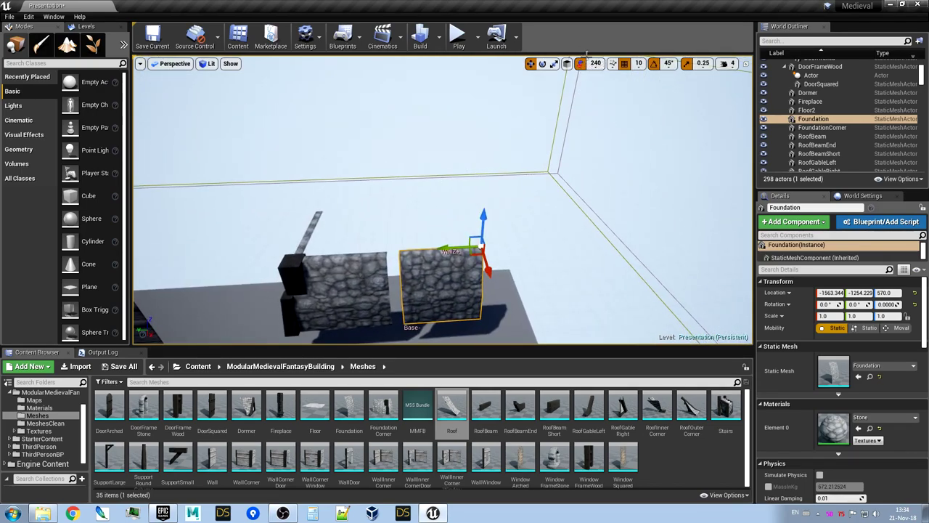
pyautogui.click(596, 64)
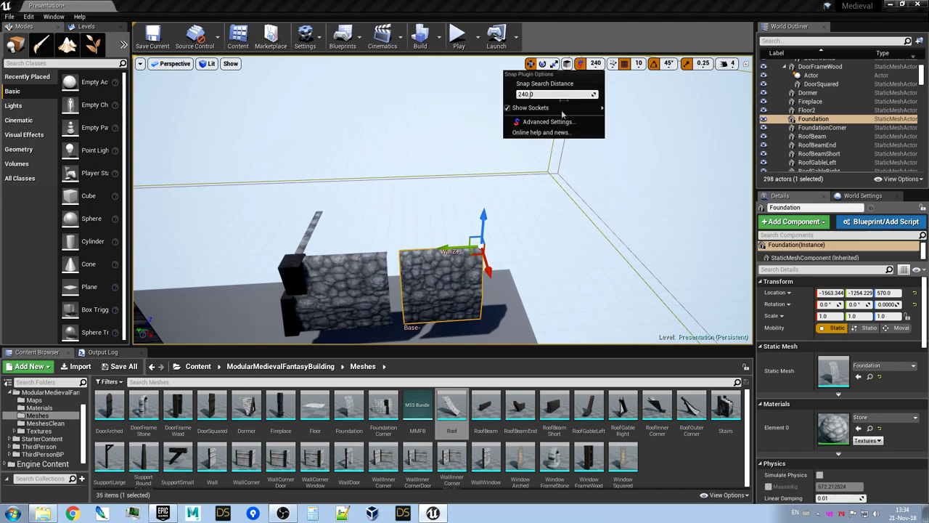
pyautogui.moveTo(460, 288)
pyautogui.mouseDown(button='right')
pyautogui.moveTo(412, 302)
pyautogui.moveTo(444, 297)
pyautogui.mouseUp(button='right')
pyautogui.moveTo(501, 251); pyautogui.dragTo(500, 252, button='right')
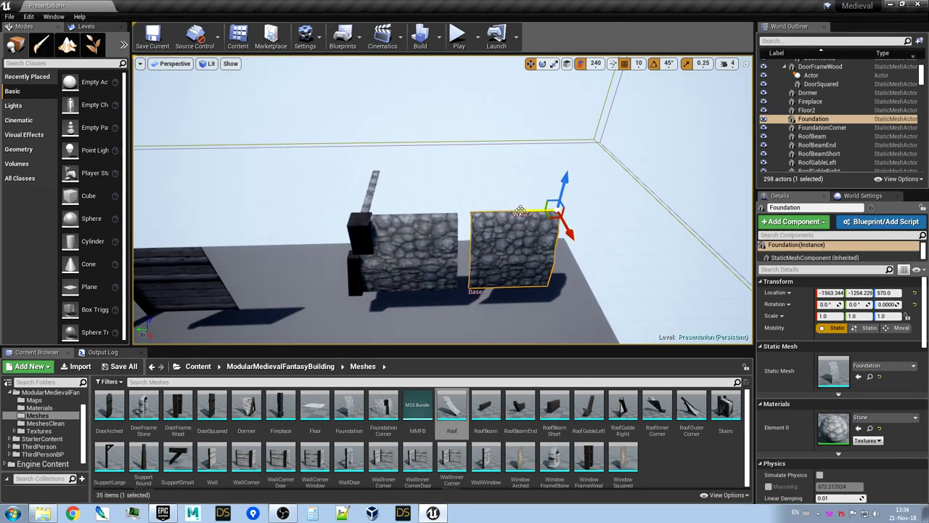
# Pull the Foundation piece away and back along Y until it snaps onto the corner piece at -1209.998
pyautogui.moveTo(496, 229)
pyautogui.mouseDown(button='right')
pyautogui.moveTo(511, 222)
pyautogui.moveTo(495, 229)
pyautogui.mouseUp(button='right')
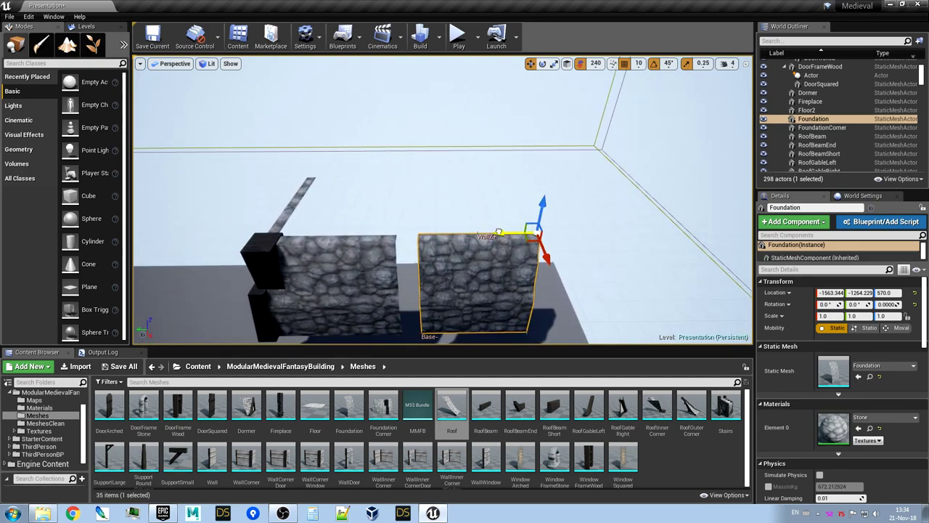
pyautogui.moveTo(486, 269)
pyautogui.mouseDown(button='right')
pyautogui.moveTo(464, 282)
pyautogui.moveTo(486, 268)
pyautogui.mouseUp(button='right')
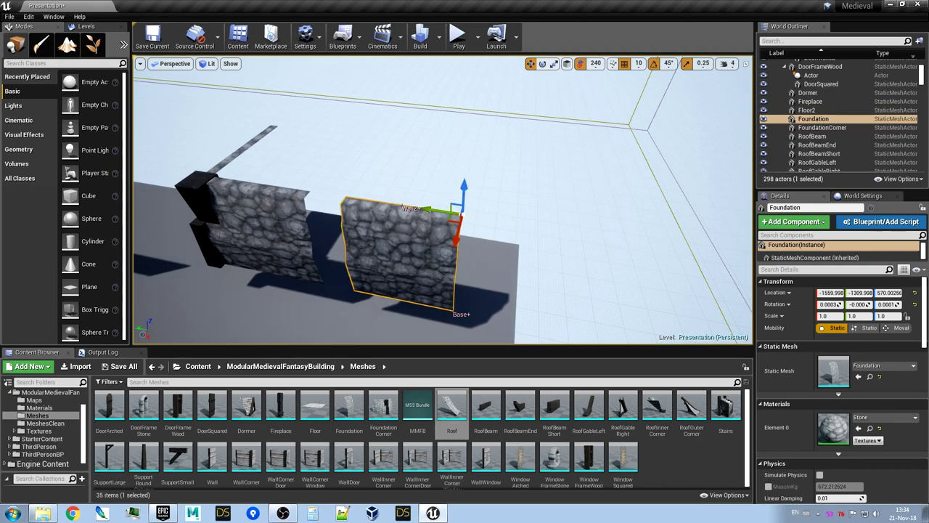
pyautogui.moveTo(371, 253); pyautogui.dragTo(363, 248, button='right')
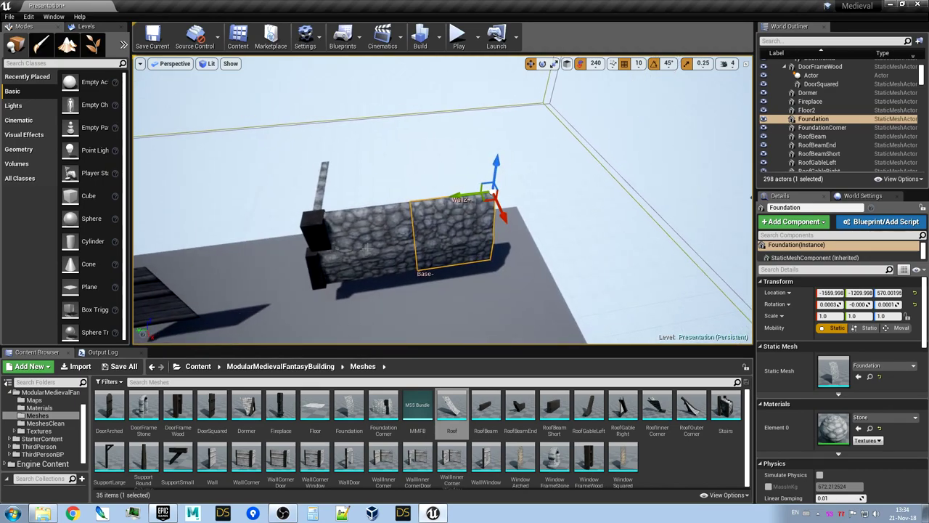
# Snap a duplicate of the foundation corner onto the free end of the Foundation piece, rotated about -90°, and delete the copy
pyautogui.click(363, 248)
pyautogui.keyDown('alt'); pyautogui.moveTo(401, 207); pyautogui.dragTo(635, 252); pyautogui.keyUp('alt')
pyautogui.moveTo(578, 266); pyautogui.dragTo(465, 218, button='right')
pyautogui.moveTo(526, 271); pyautogui.dragTo(483, 279, button='right')
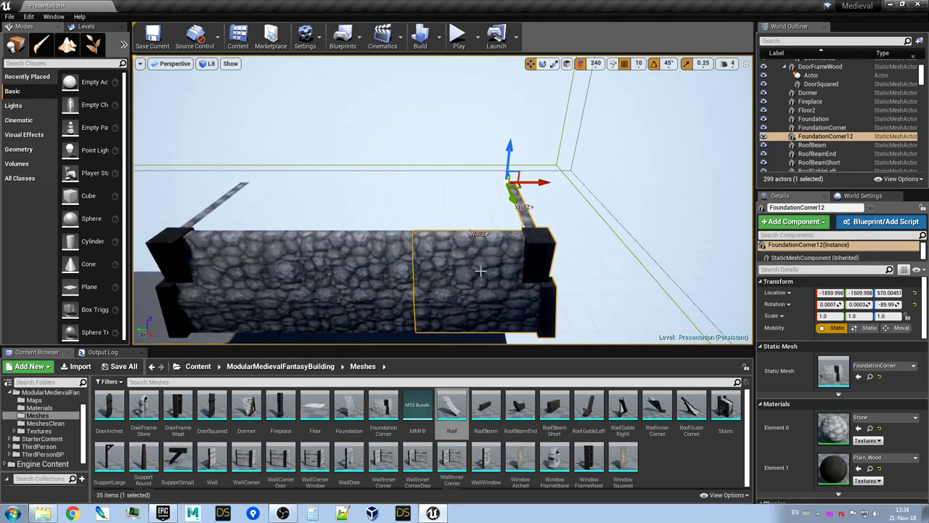
pyautogui.press('Delete')
# Move the Foundation piece away from the corner to Y -1399.998 and rotate the corner piece to about -45°
pyautogui.click(361, 258)
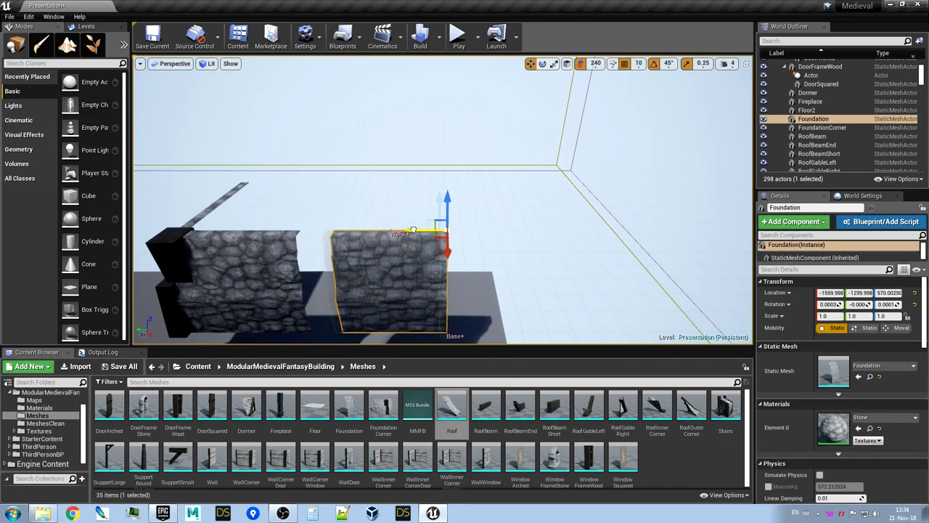
pyautogui.moveTo(360, 259); pyautogui.dragTo(574, 263, button='right')
pyautogui.press('f')
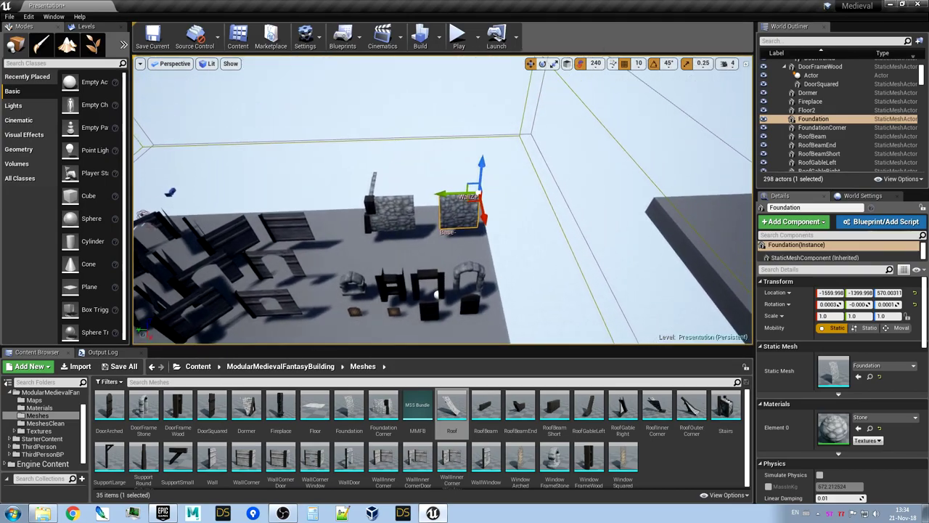
pyautogui.moveTo(443, 262); pyautogui.dragTo(349, 312, button='right')
pyautogui.click(396, 269)
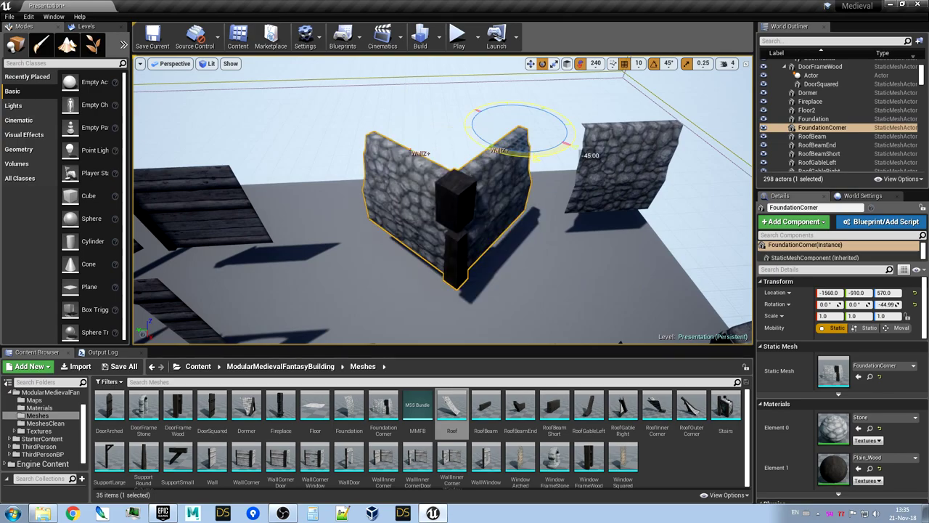
# Examine the wall, window, door and foundation pieces laid out on the display platform
pyautogui.press('s')
pyautogui.moveTo(443, 218); pyautogui.dragTo(387, 215, button='right')
pyautogui.press('s')
pyautogui.press('w')
pyautogui.press('w')
pyautogui.press('s')
pyautogui.press('w')
pyautogui.press('d')
pyautogui.press('w')
pyautogui.press('d')
pyautogui.press('a')
pyautogui.press('s')
pyautogui.press('s')
pyautogui.press('w')
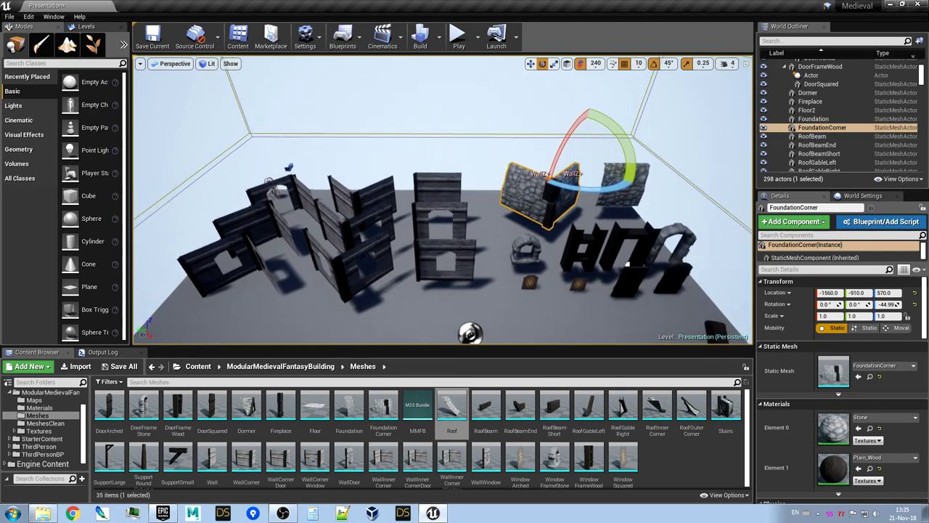
# Examine the assembled sample houses and compare them with the modular pieces on the display platform
pyautogui.press('w')
pyautogui.moveTo(443, 203); pyautogui.dragTo(501, 200, button='right')
pyautogui.press('w')
pyautogui.press('d')
pyautogui.moveTo(443, 200)
pyautogui.mouseDown(button='right')
pyautogui.moveTo(341, 199)
pyautogui.moveTo(435, 198)
pyautogui.moveTo(349, 201)
pyautogui.moveTo(360, 196)
pyautogui.moveTo(349, 218)
pyautogui.moveTo(356, 210)
pyautogui.moveTo(356, 236)
pyautogui.moveTo(356, 216)
pyautogui.moveTo(424, 206)
pyautogui.moveTo(441, 222)
pyautogui.moveTo(451, 200)
pyautogui.mouseUp(button='right')
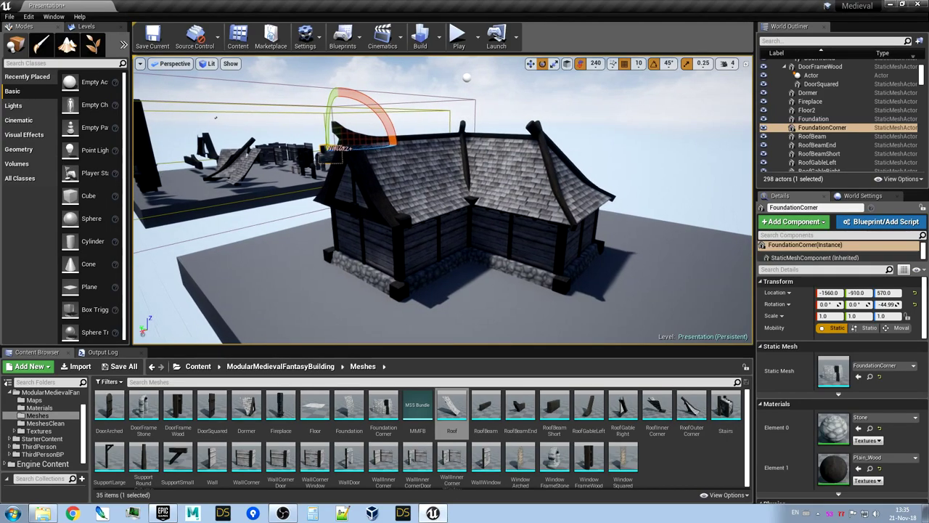
pyautogui.moveTo(451, 200); pyautogui.dragTo(403, 221, button='right')
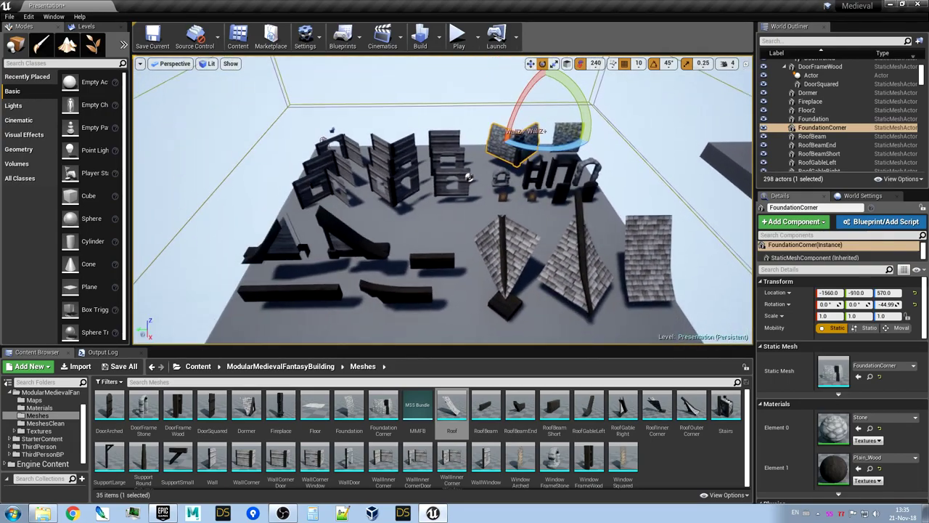
pyautogui.moveTo(443, 200); pyautogui.dragTo(529, 177, button='right')
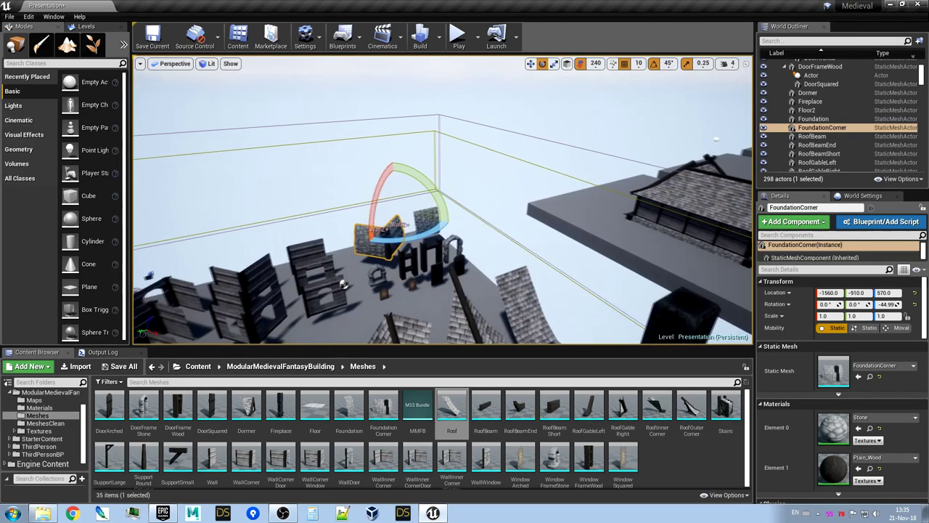
pyautogui.moveTo(443, 200); pyautogui.dragTo(396, 212, button='right')
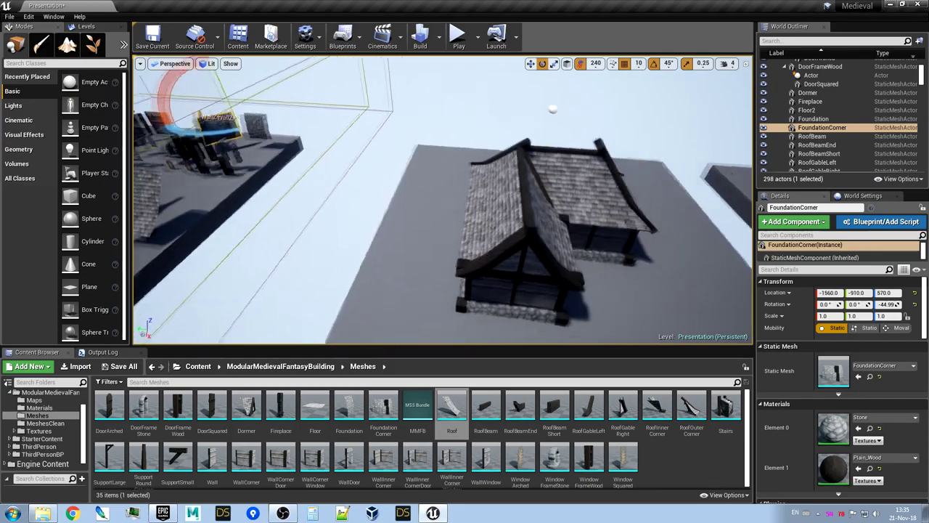
pyautogui.moveTo(443, 200); pyautogui.dragTo(451, 176, button='right')
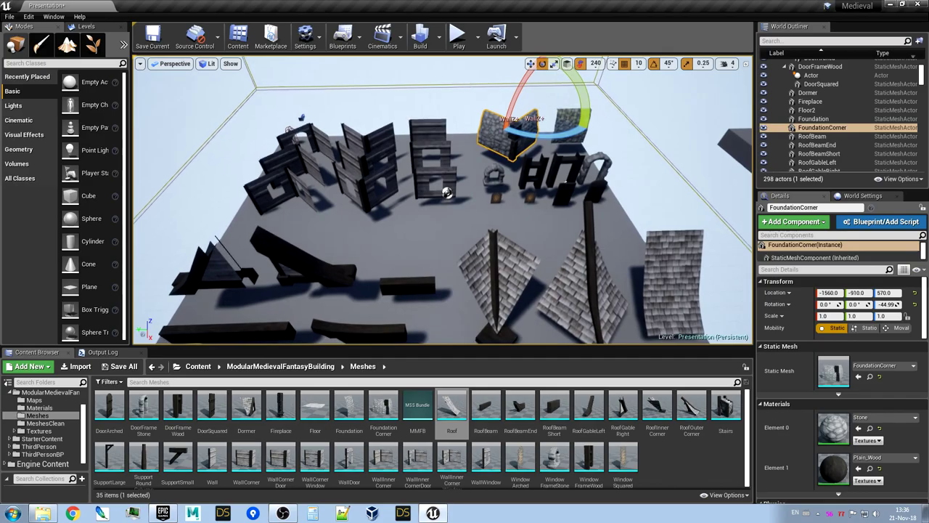
pyautogui.moveTo(448, 192); pyautogui.dragTo(480, 169, button='right')
pyautogui.press('w')
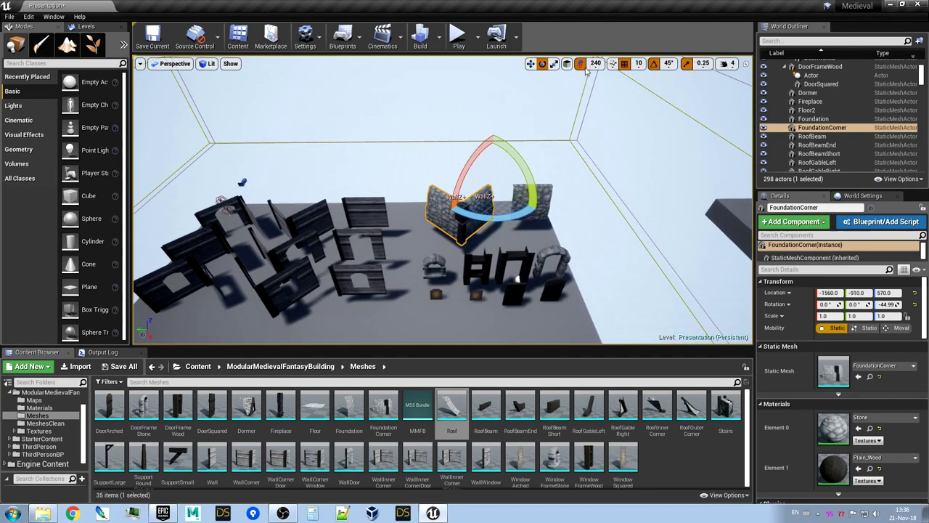
# Inspect the stone Foundation and FoundationCorner pieces at the edge of the display platform
pyautogui.moveTo(546, 158); pyautogui.dragTo(552, 173, button='right')
pyautogui.press('w')
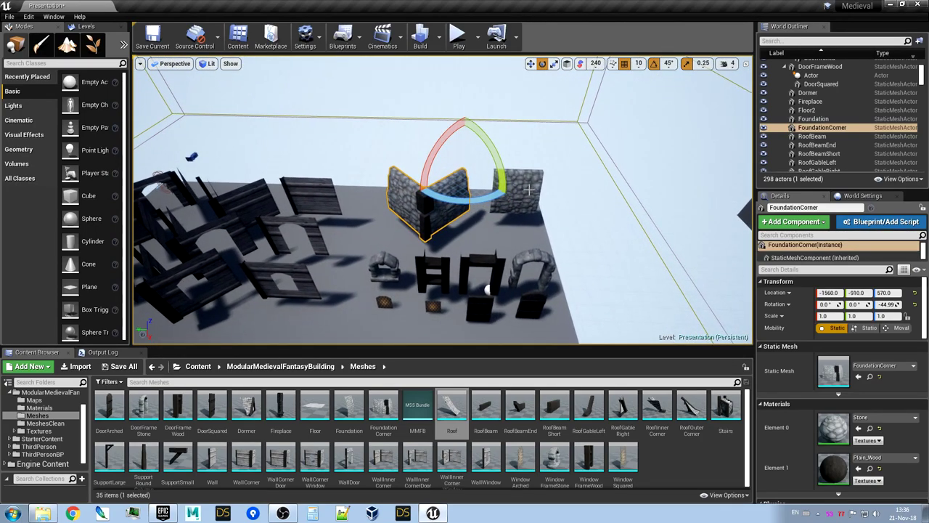
pyautogui.click(525, 191)
pyautogui.moveTo(565, 207)
pyautogui.mouseDown(button='right')
pyautogui.moveTo(618, 195)
pyautogui.moveTo(556, 206)
pyautogui.mouseUp(button='right')
pyautogui.press('w')
pyautogui.press('d')
pyautogui.click(447, 236)
pyautogui.moveTo(447, 236)
pyautogui.mouseDown(button='right')
pyautogui.moveTo(444, 216)
pyautogui.moveTo(385, 216)
pyautogui.moveTo(442, 215)
pyautogui.moveTo(443, 234)
pyautogui.moveTo(406, 234)
pyautogui.moveTo(435, 242)
pyautogui.mouseUp(button='right')
pyautogui.press('w')
pyautogui.press('d')
pyautogui.press('a')
pyautogui.press('a')
pyautogui.press('s')
pyautogui.press('d')
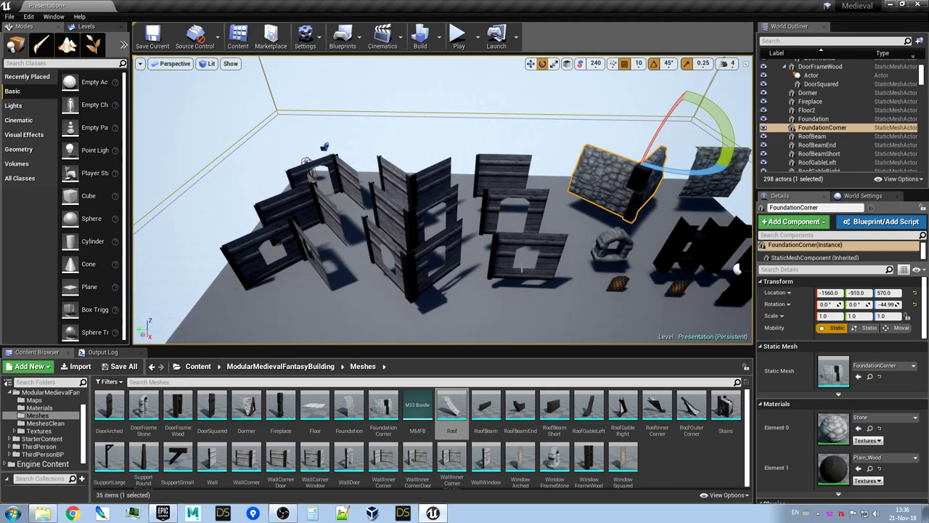
# Inspect the WallDoor, WallWindow and wooden wall corner pieces on the display platform
pyautogui.click(534, 193)
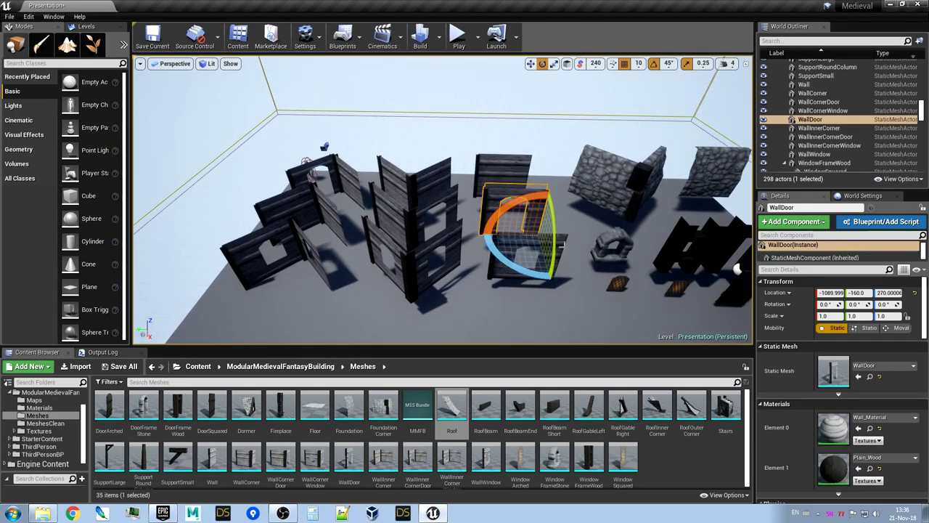
pyautogui.click(507, 268)
pyautogui.moveTo(465, 182); pyautogui.dragTo(450, 164, button='right')
pyautogui.press('w')
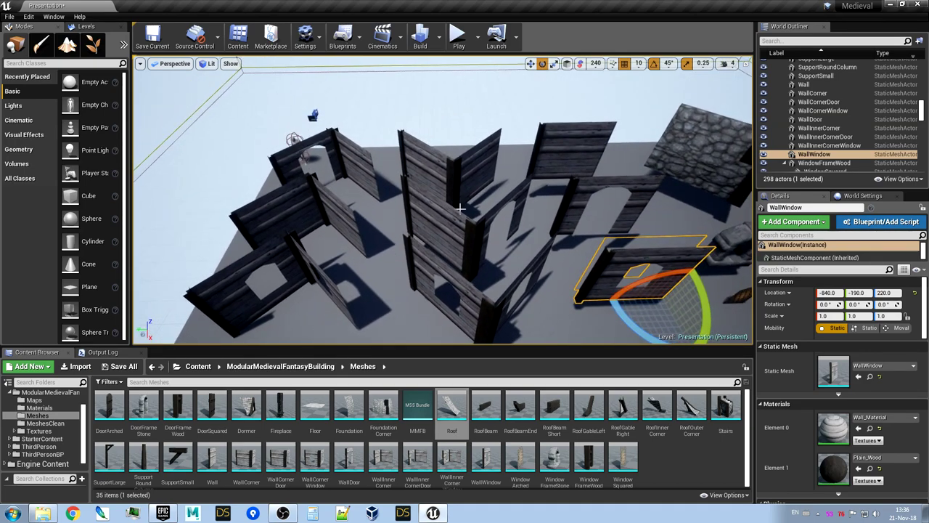
pyautogui.press('a')
pyautogui.moveTo(452, 251)
pyautogui.mouseDown(button='right')
pyautogui.moveTo(440, 256)
pyautogui.moveTo(452, 251)
pyautogui.mouseUp(button='right')
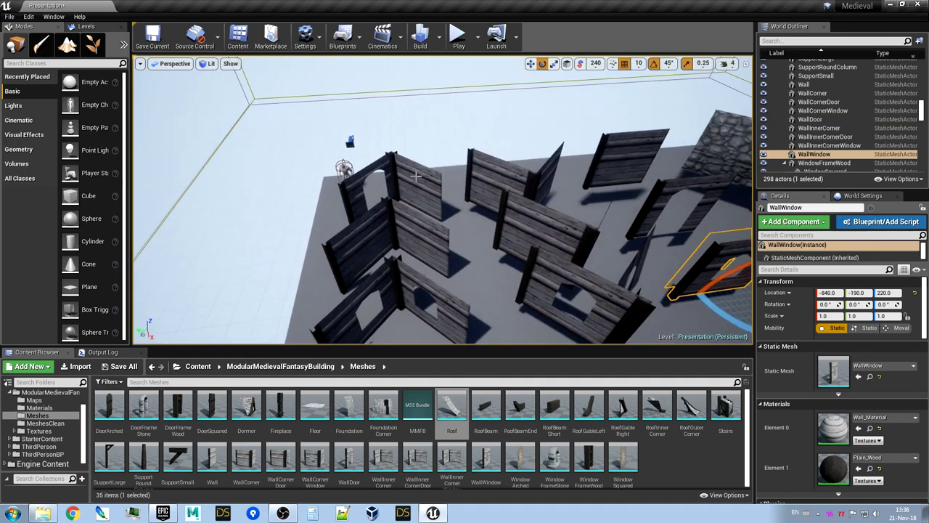
# Inspect the stone and wooden door and window frames in front of the foundation pieces
pyautogui.moveTo(413, 270); pyautogui.dragTo(548, 236, button='right')
pyautogui.press('w')
pyautogui.click(602, 260)
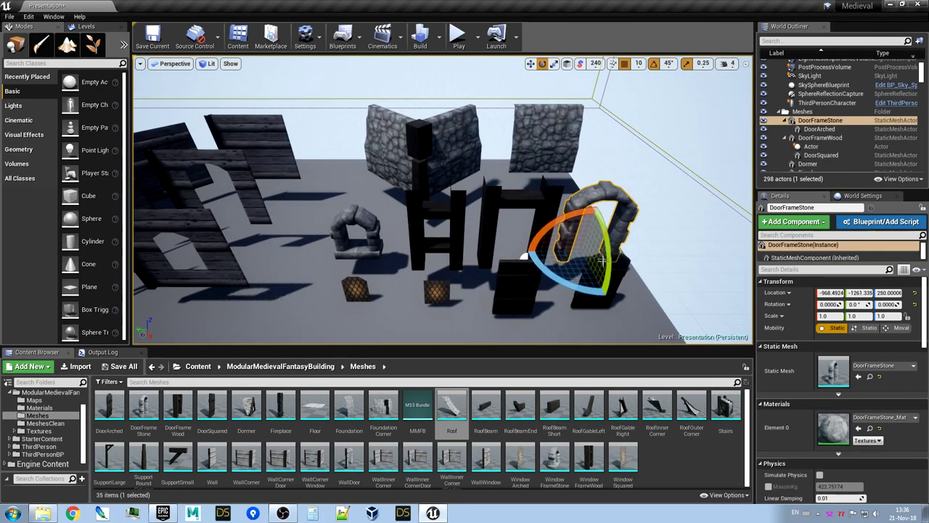
pyautogui.click(534, 249)
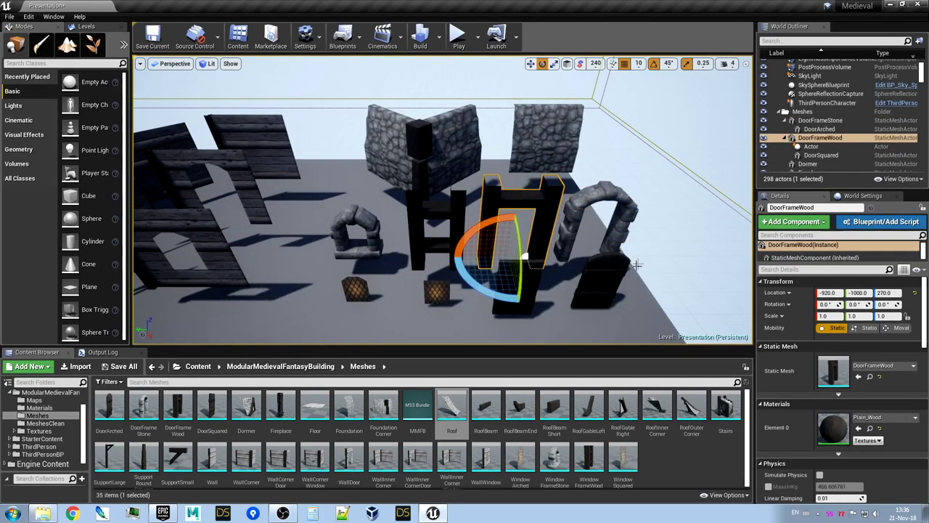
pyautogui.click(417, 204)
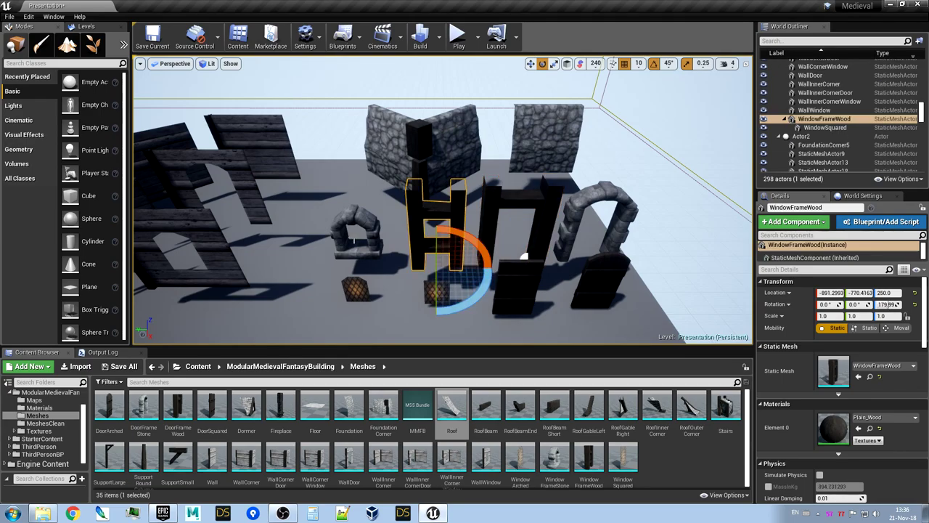
pyautogui.click(364, 212)
# Inspect the roof pieces on the platform, including RoofOuterCorner and RoofGableRight
pyautogui.moveTo(364, 213); pyautogui.dragTo(407, 251, button='right')
pyautogui.click(608, 209)
pyautogui.click(546, 208)
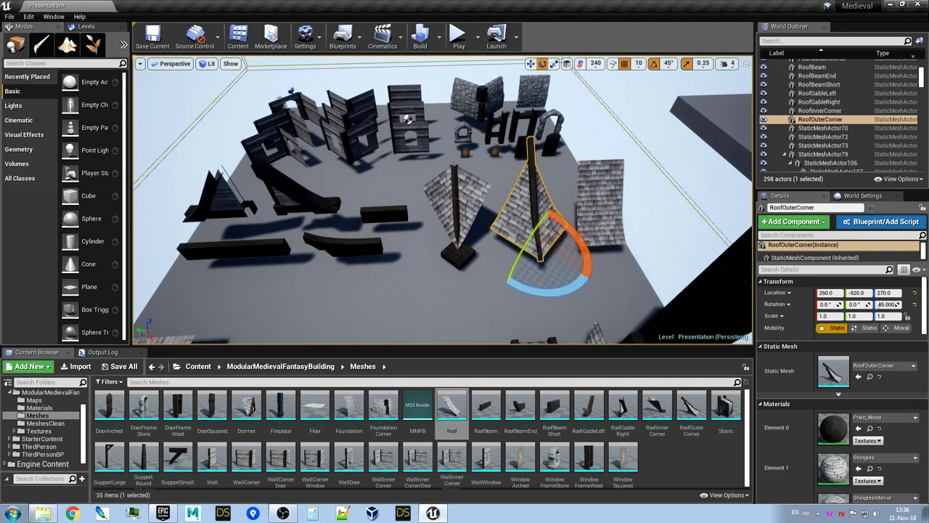
pyautogui.click(251, 190)
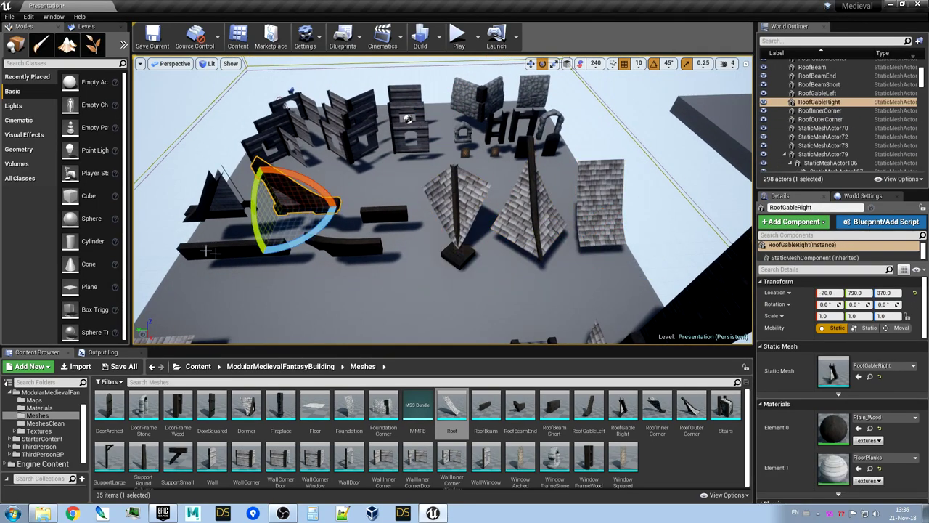
pyautogui.moveTo(349, 240); pyautogui.dragTo(309, 236, button='right')
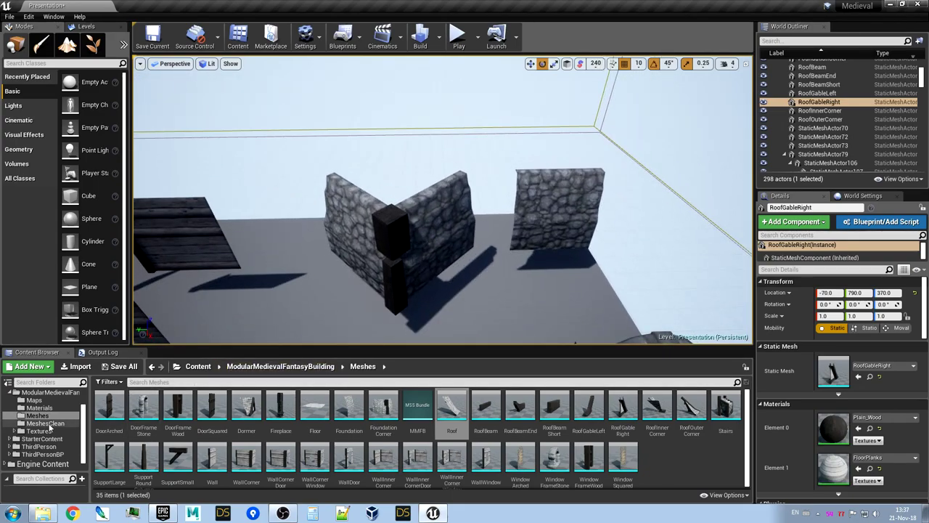
# Open the Foundation mesh from the MeshesClean folder in the static mesh editor, docked beside the Presentation level
pyautogui.moveTo(443, 218)
pyautogui.mouseDown(button='right')
pyautogui.moveTo(385, 225)
pyautogui.moveTo(407, 218)
pyautogui.moveTo(363, 210)
pyautogui.moveTo(472, 221)
pyautogui.moveTo(441, 231)
pyautogui.mouseUp(button='right')
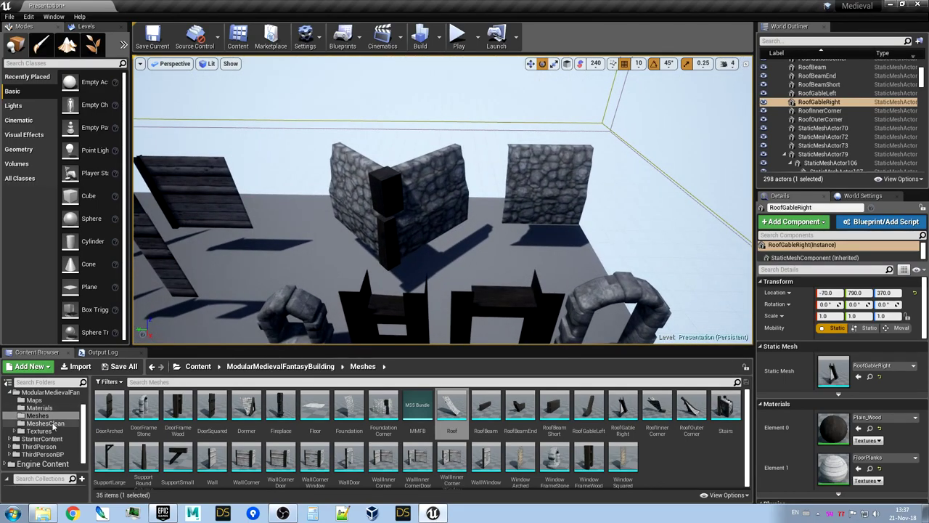
pyautogui.click(45, 424)
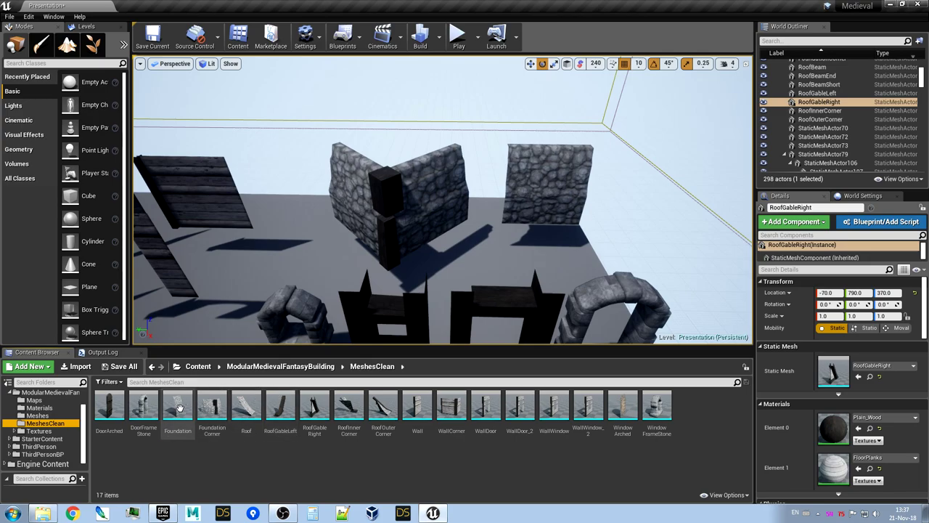
pyautogui.doubleClick(178, 408)
pyautogui.moveTo(62, 4); pyautogui.dragTo(144, 4)
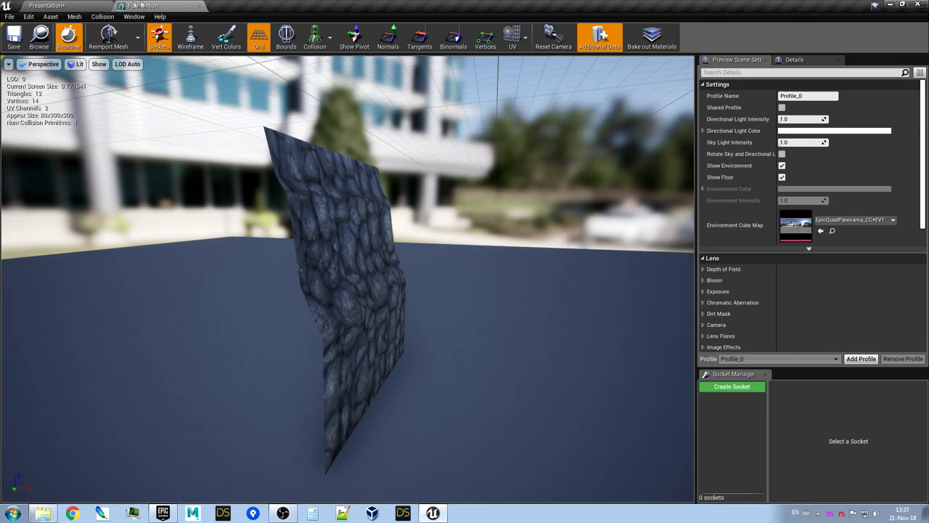
# Display the Foundation mesh's simple collision and examine how it encloses the stone wall
pyautogui.moveTo(353, 251); pyautogui.dragTo(151, 291, button='right')
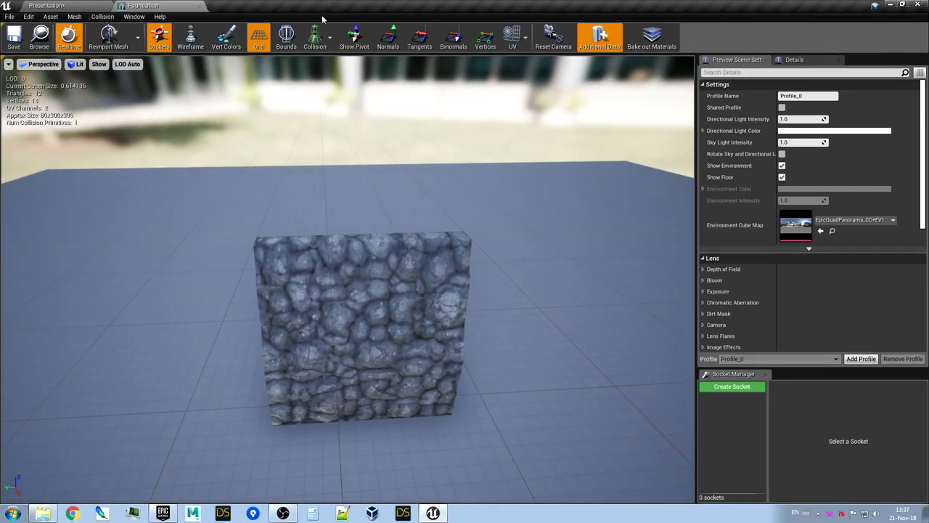
pyautogui.moveTo(331, 196); pyautogui.dragTo(330, 162, button='right')
pyautogui.press('w')
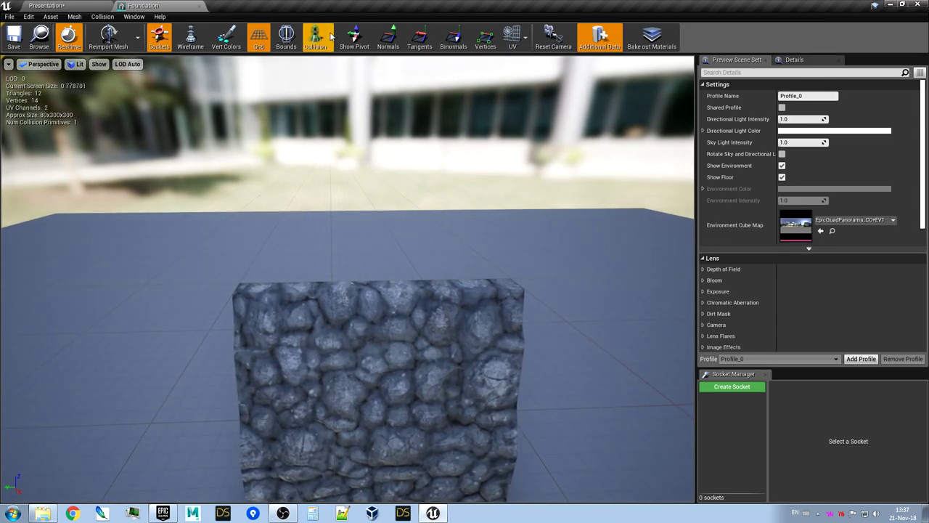
pyautogui.moveTo(324, 175); pyautogui.dragTo(360, 154, button='right')
pyautogui.press('d')
pyautogui.press('d')
pyautogui.press('a')
pyautogui.press('a')
pyautogui.press('e')
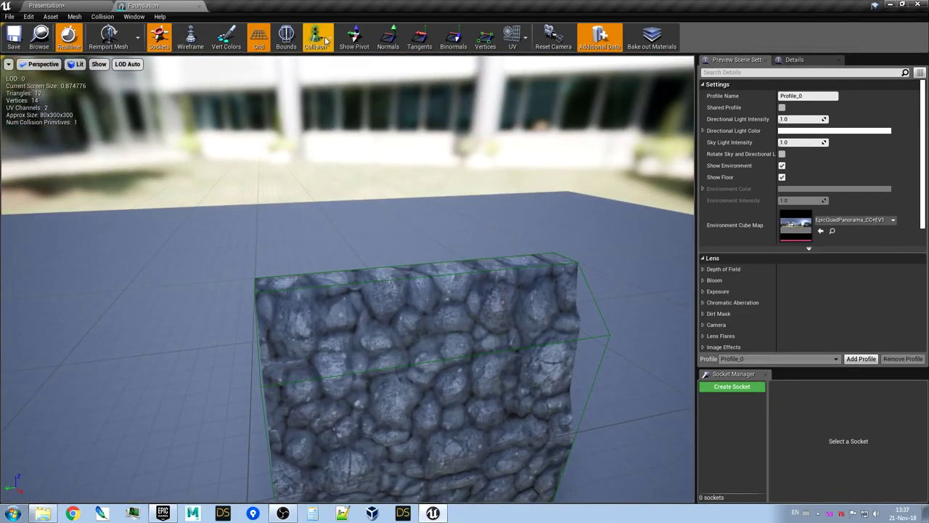
# Hide the simple collision and examine the Foundation mesh from several sides
pyautogui.click(319, 67)
pyautogui.moveTo(336, 192); pyautogui.dragTo(418, 231, button='right')
pyautogui.press('w')
pyautogui.press('d')
pyautogui.press('a')
pyautogui.press('a')
pyautogui.press('e')
pyautogui.press('a')
pyautogui.press('d')
pyautogui.press('w')
pyautogui.press('a')
pyautogui.press('e')
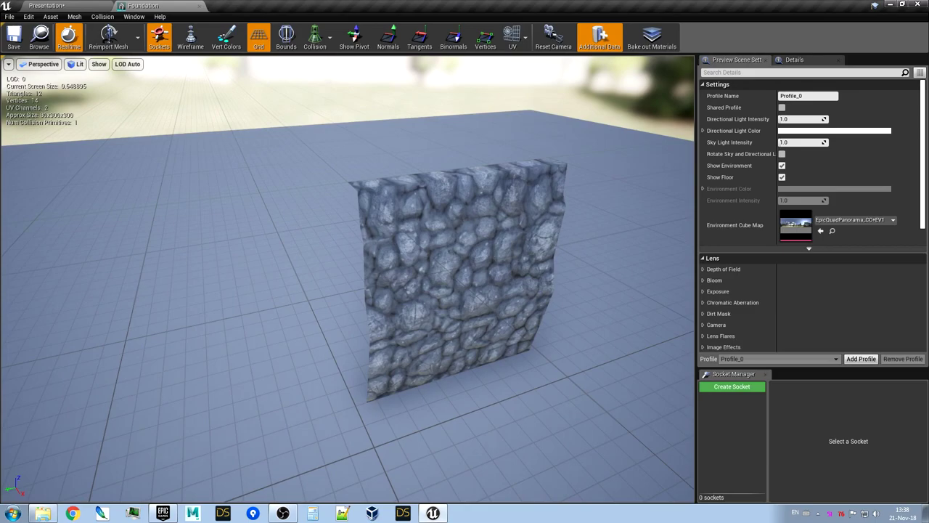
pyautogui.moveTo(357, 206); pyautogui.dragTo(364, 208, button='right')
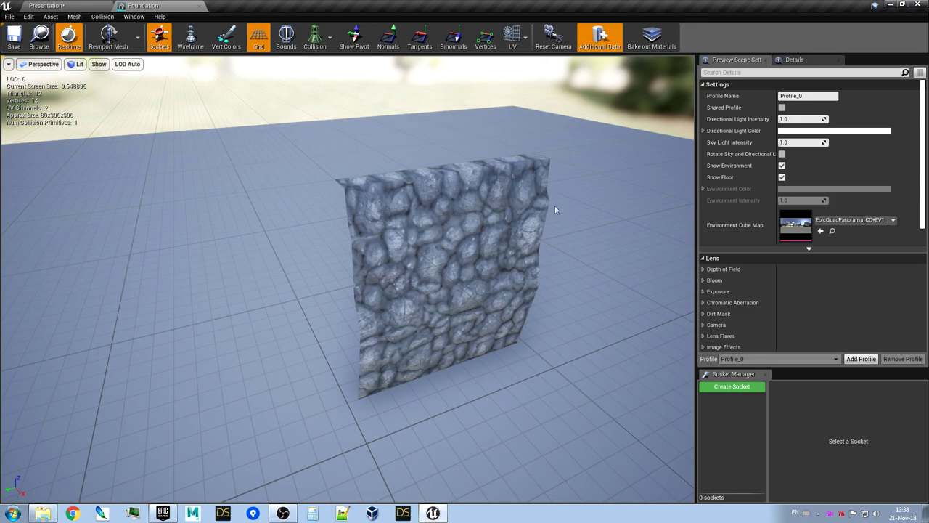
# Check that the Socket Manager is enabled, and create two sockets on the Foundation mesh, naming one Base
pyautogui.click(127, 18)
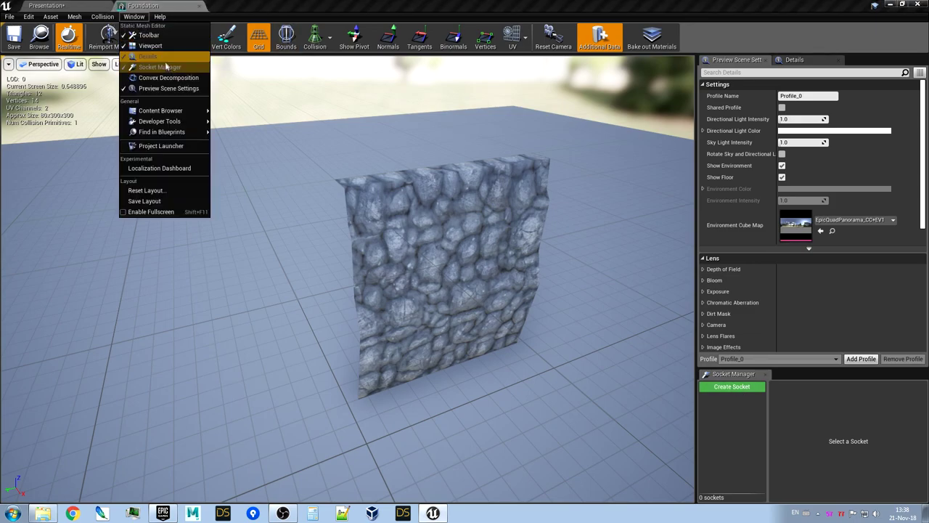
pyautogui.moveTo(268, 159); pyautogui.dragTo(321, 253, button='right')
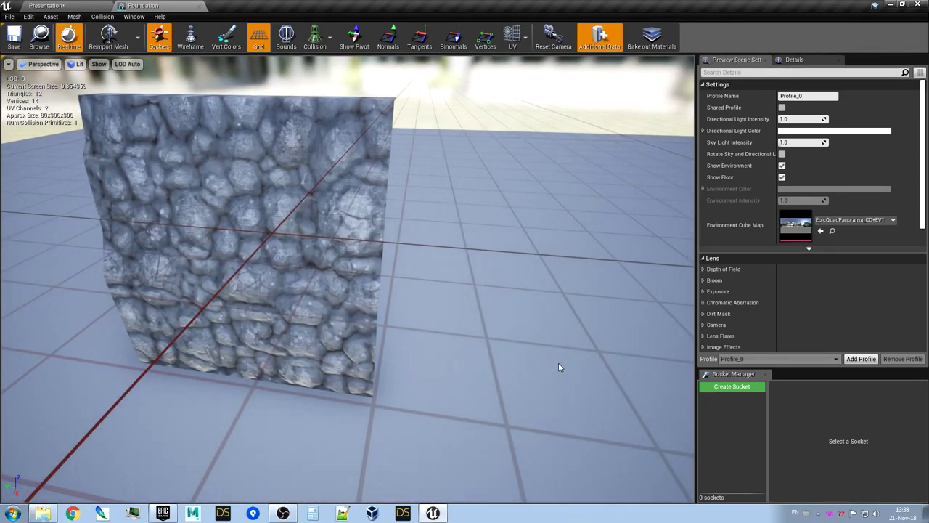
pyautogui.click(731, 387)
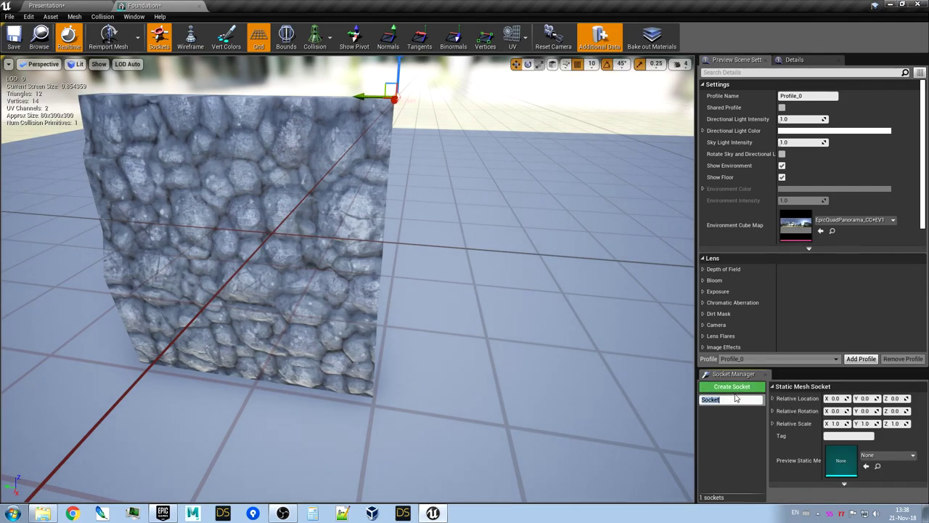
pyautogui.click(737, 391)
pyautogui.click(728, 400)
pyautogui.press('Return')
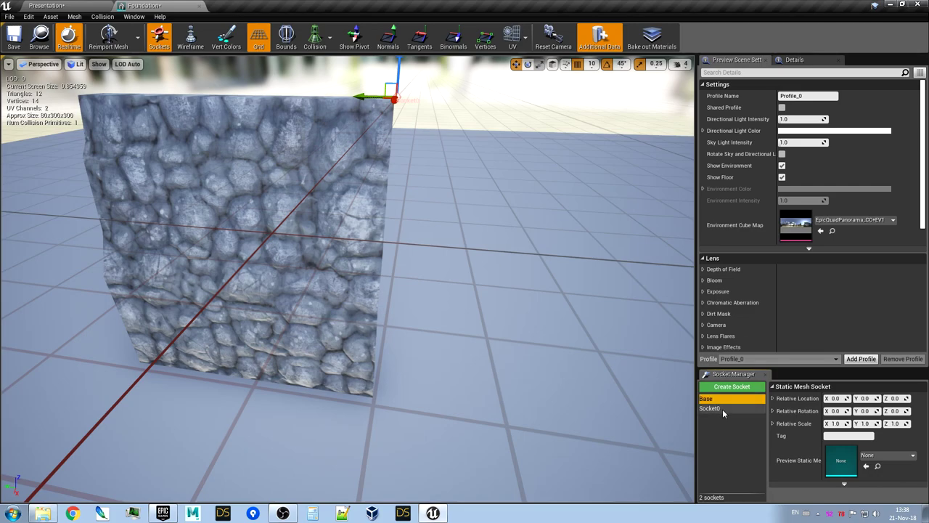
# Add two more sockets with default names to the Foundation mesh and look through the socket entries
pyautogui.moveTo(543, 386); pyautogui.dragTo(550, 356, button='right')
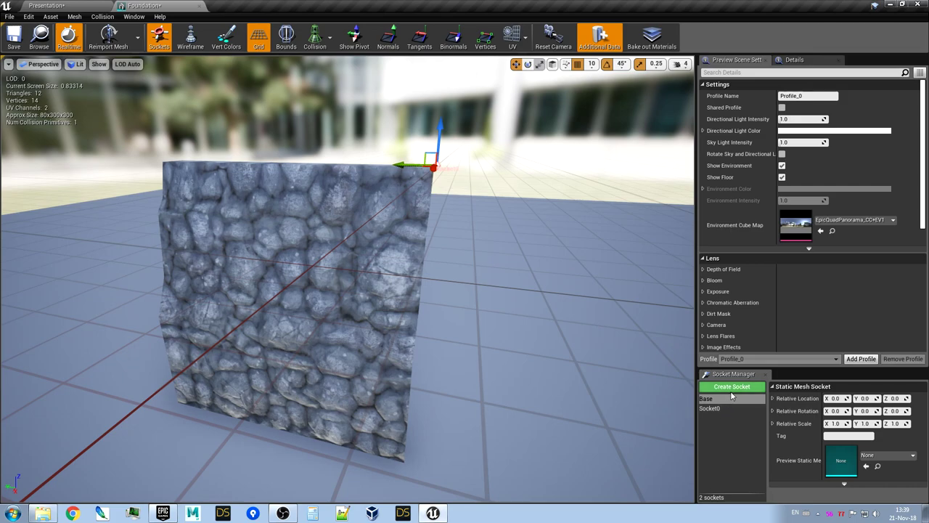
pyautogui.click(739, 387)
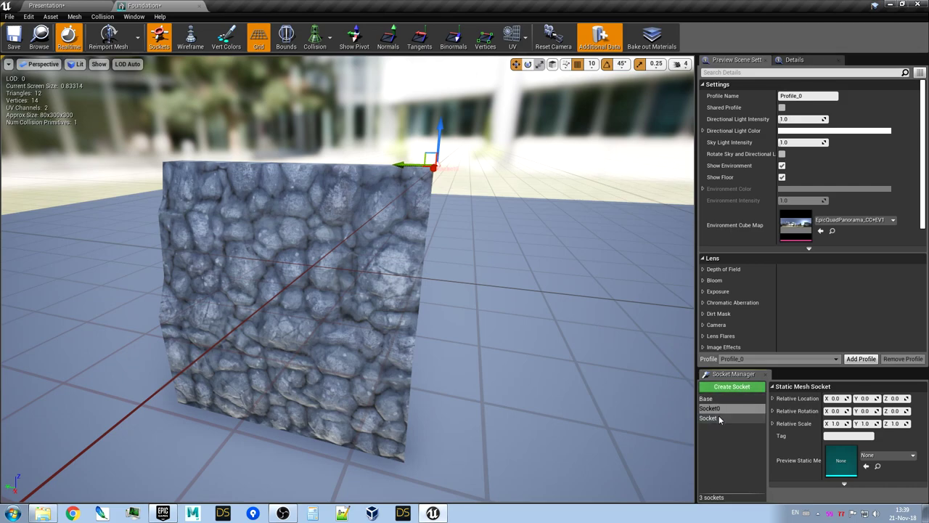
pyautogui.click(740, 386)
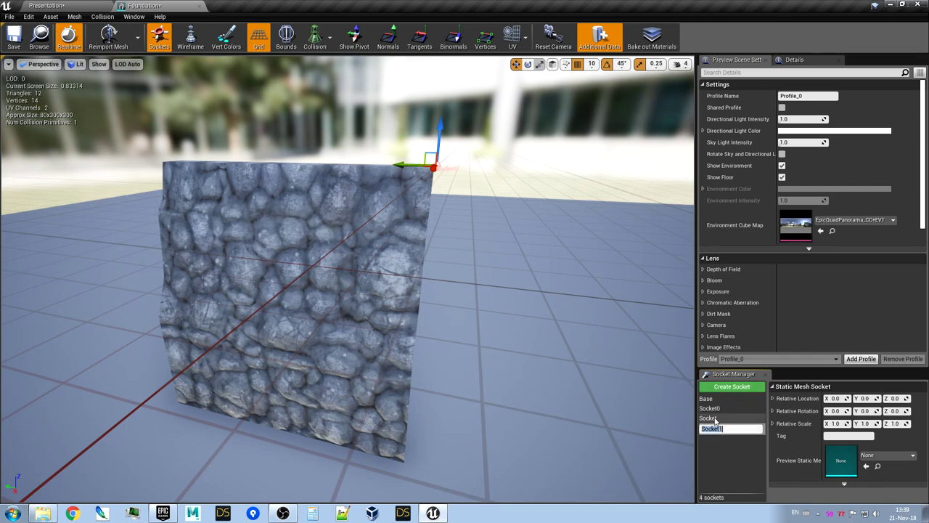
pyautogui.click(722, 417)
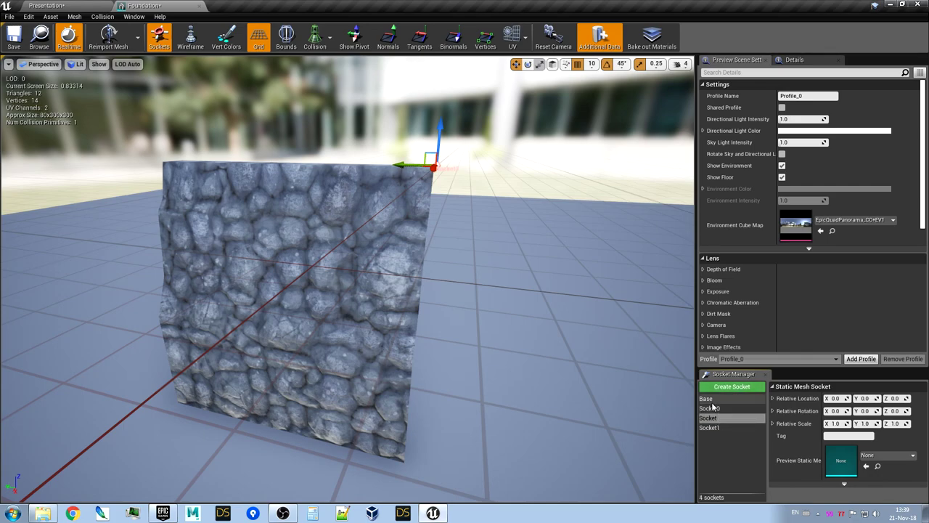
pyautogui.moveTo(717, 420); pyautogui.dragTo(711, 417, button='right')
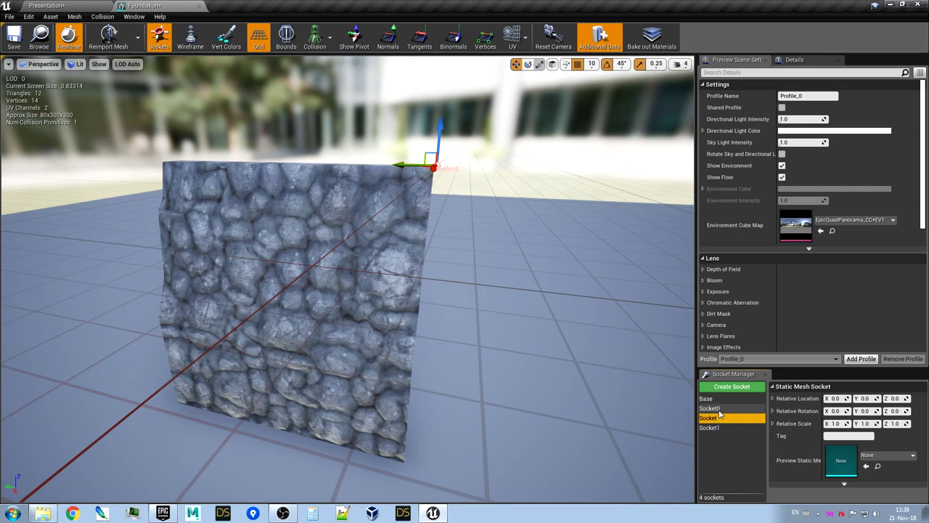
pyautogui.click(717, 411)
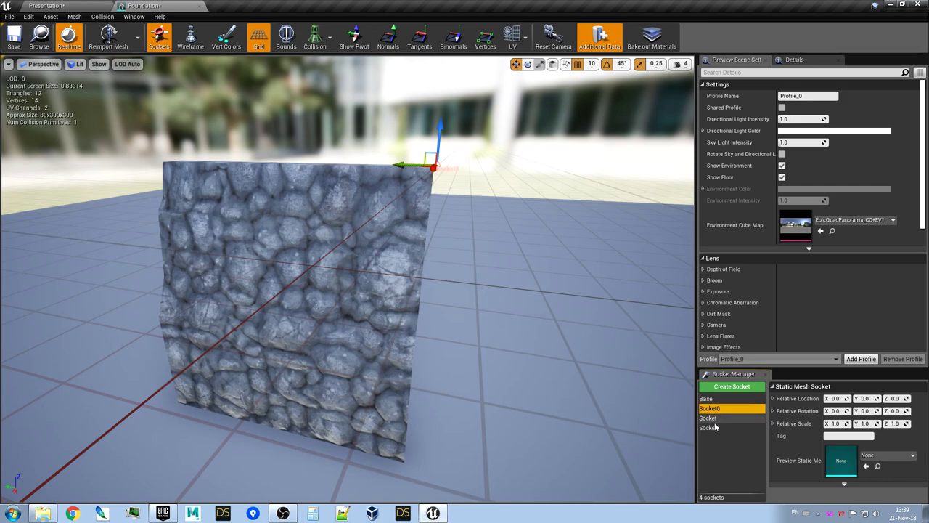
# Delete the sockets Socket1, Socket and Socket0 from the Foundation mesh, keeping only Base
pyautogui.click(716, 428)
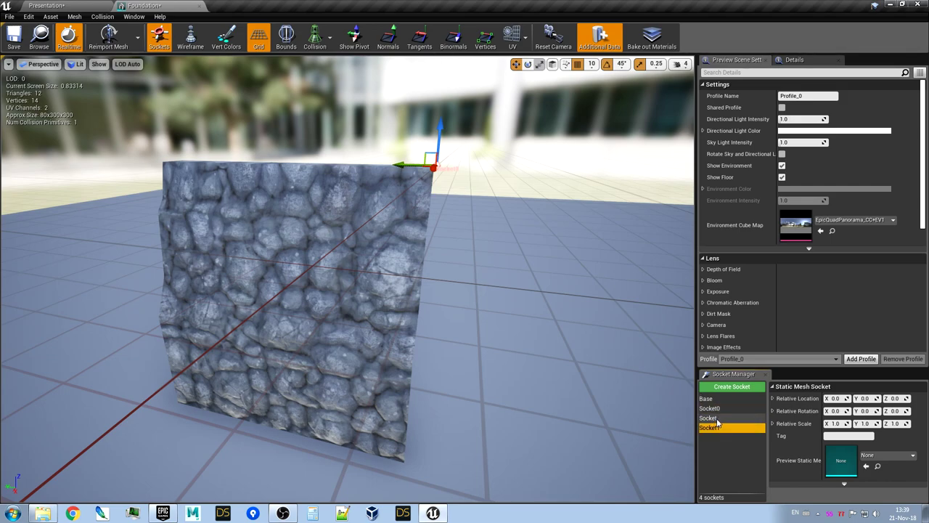
pyautogui.press('Delete')
pyautogui.click(716, 420)
pyautogui.press('Delete')
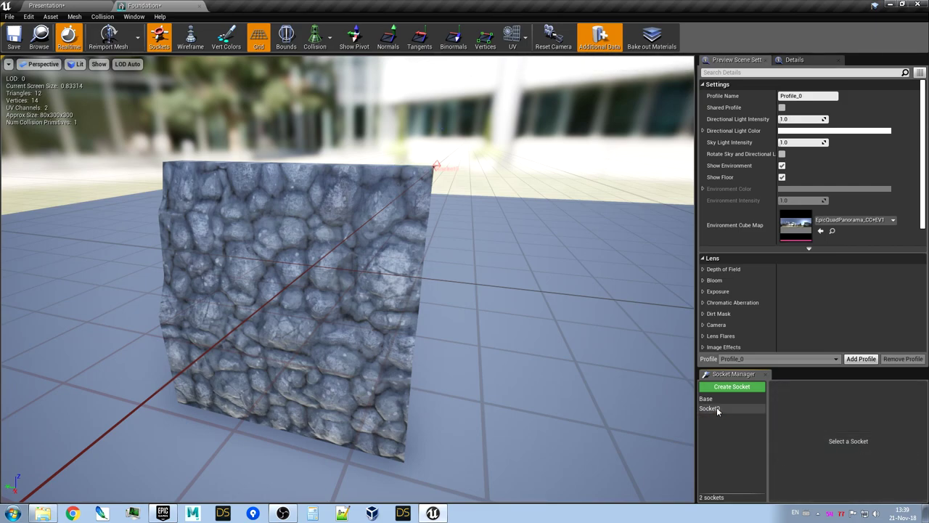
pyautogui.click(711, 409)
pyautogui.press('Delete')
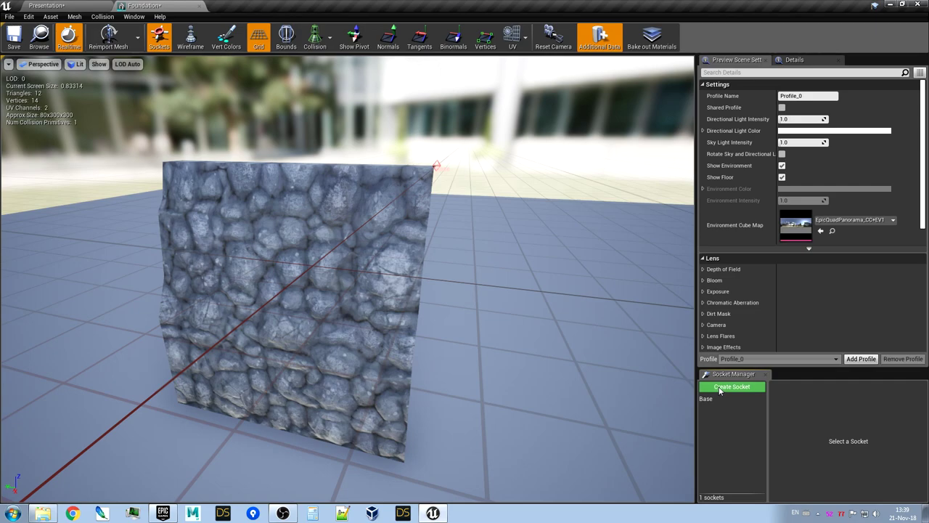
# Create another socket on the Foundation mesh and name it Base_2
pyautogui.click(720, 388)
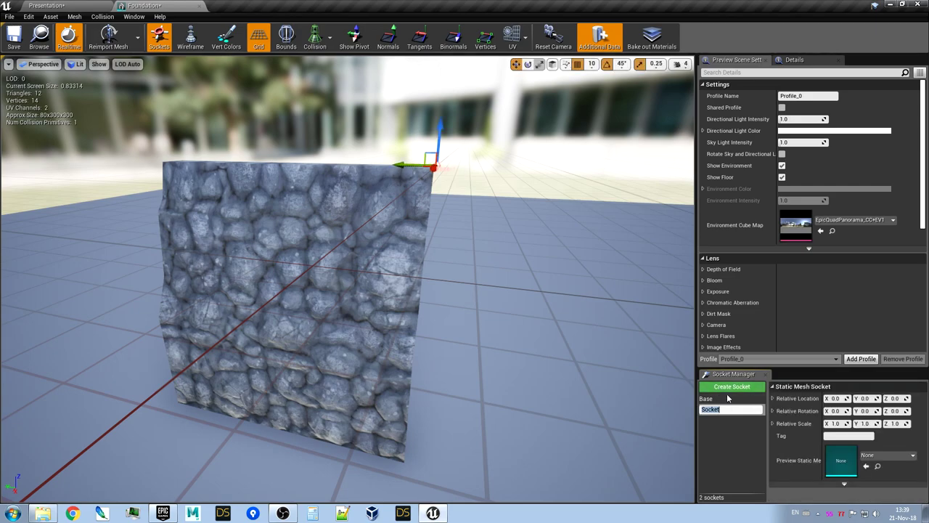
pyautogui.write('Base')
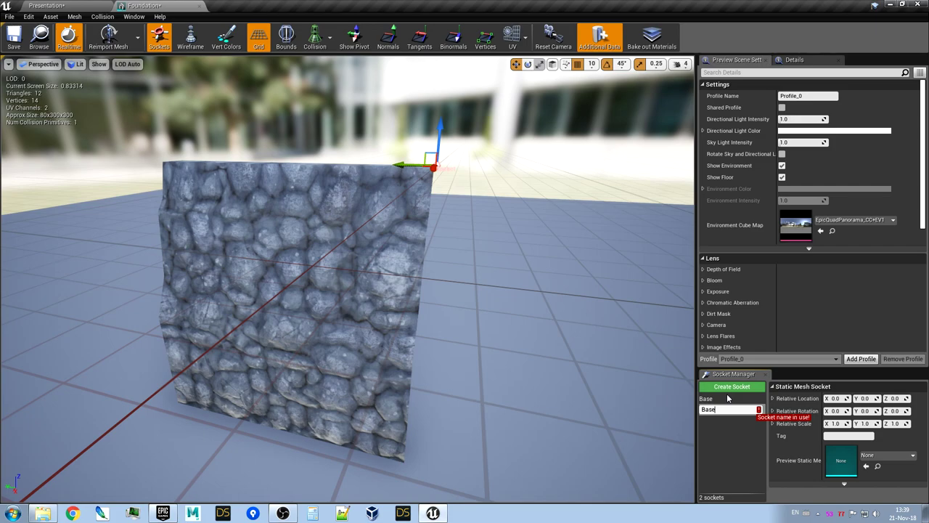
pyautogui.write('_2')
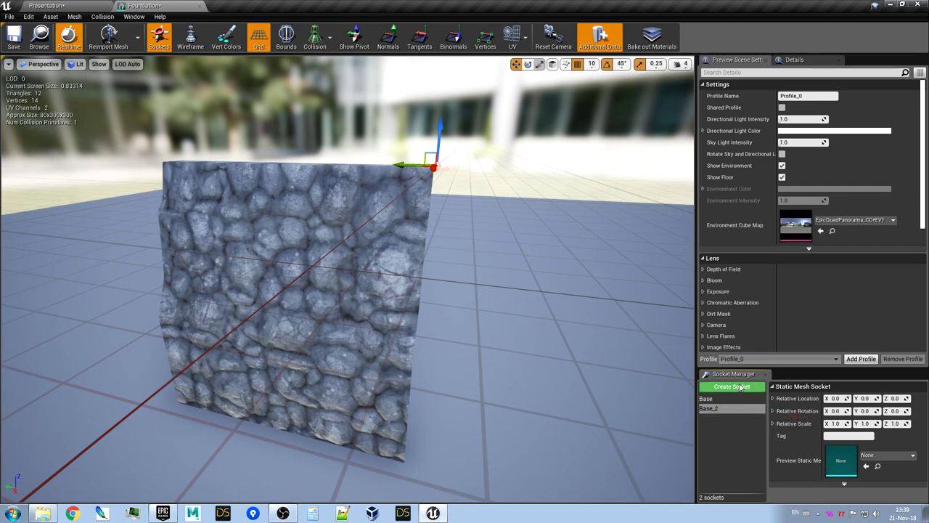
# In the Presentation level, duplicate the displayed Foundation piece and offset the copy 300 units along the Y axis
pyautogui.moveTo(483, 378); pyautogui.dragTo(423, 417, button='right')
pyautogui.press('d')
pyautogui.press('e')
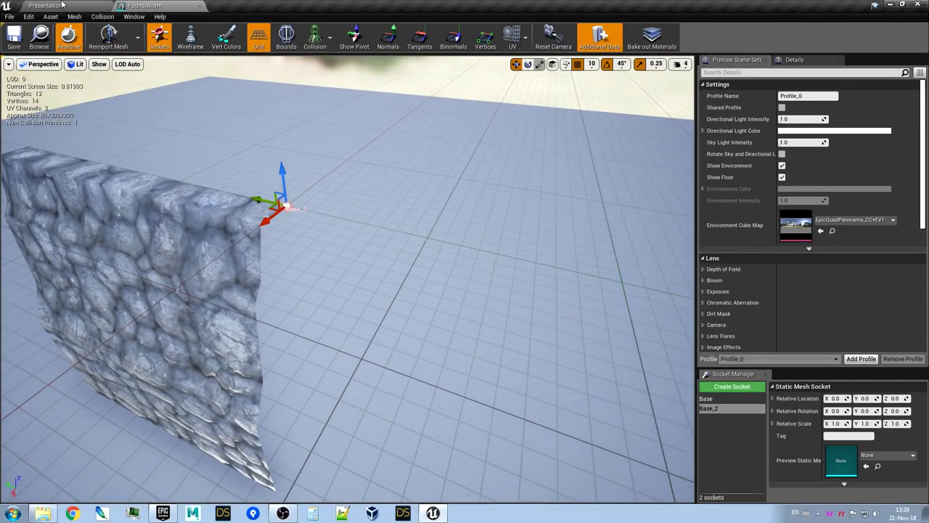
pyautogui.click(63, 5)
pyautogui.moveTo(240, 167); pyautogui.dragTo(340, 166, button='right')
pyautogui.press('w')
pyautogui.press('a')
pyautogui.moveTo(438, 193); pyautogui.dragTo(436, 202, button='right')
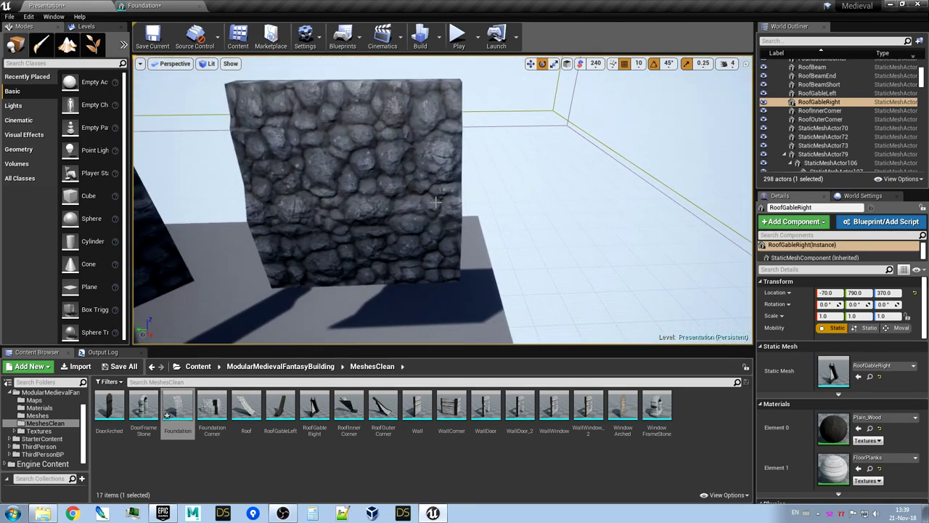
pyautogui.click(379, 202)
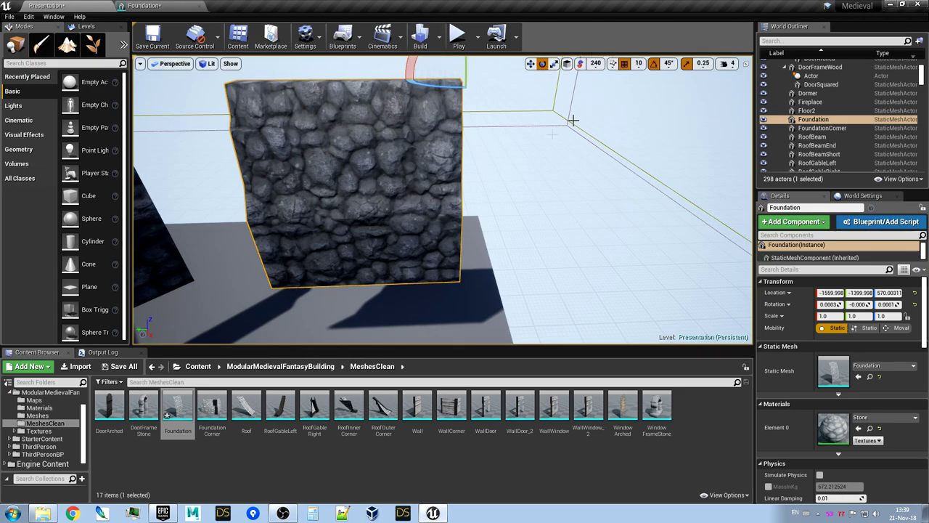
pyautogui.press('w')
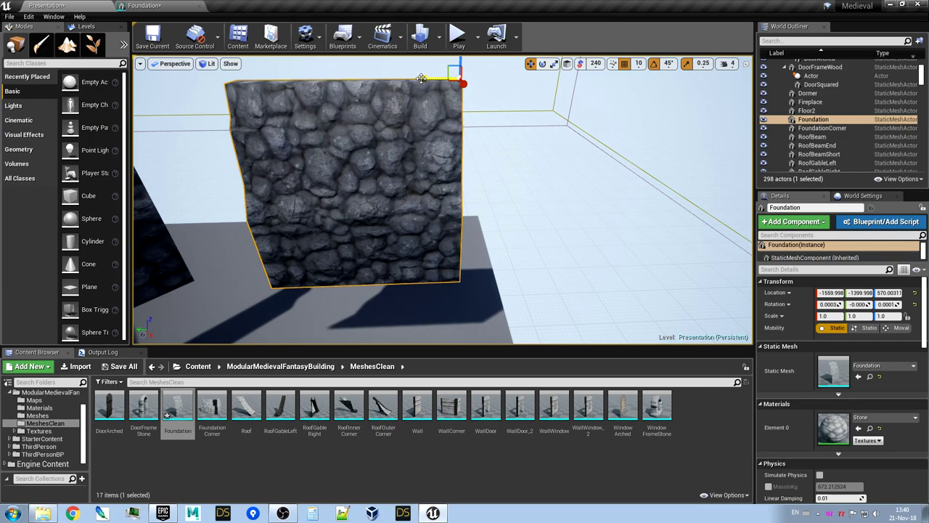
pyautogui.keyDown('alt'); pyautogui.moveTo(421, 79); pyautogui.dragTo(634, 79); pyautogui.keyUp('alt')
# Inspect the seam between the two adjoining Foundation pieces and select each one in turn
pyautogui.moveTo(559, 225); pyautogui.dragTo(556, 159, button='right')
pyautogui.press('w')
pyautogui.click(498, 119)
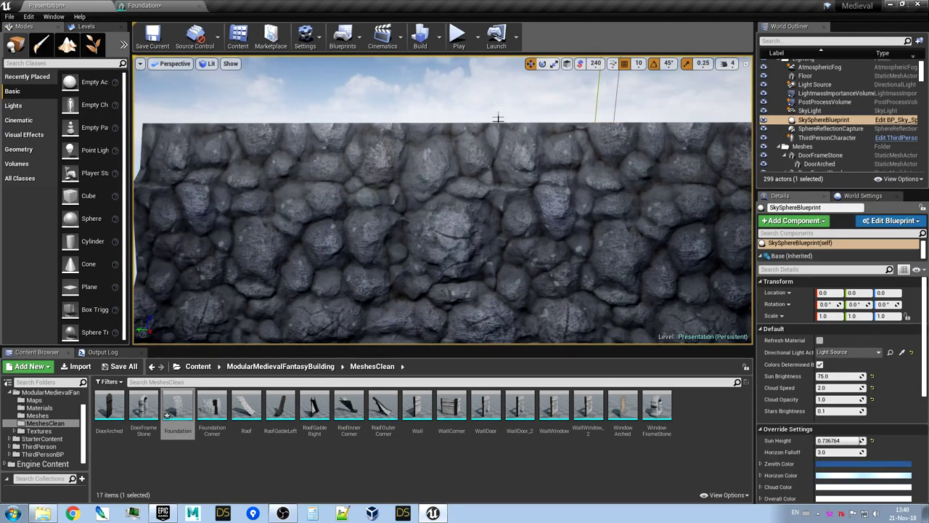
pyautogui.moveTo(498, 119); pyautogui.dragTo(499, 182, button='right')
pyautogui.click(467, 247)
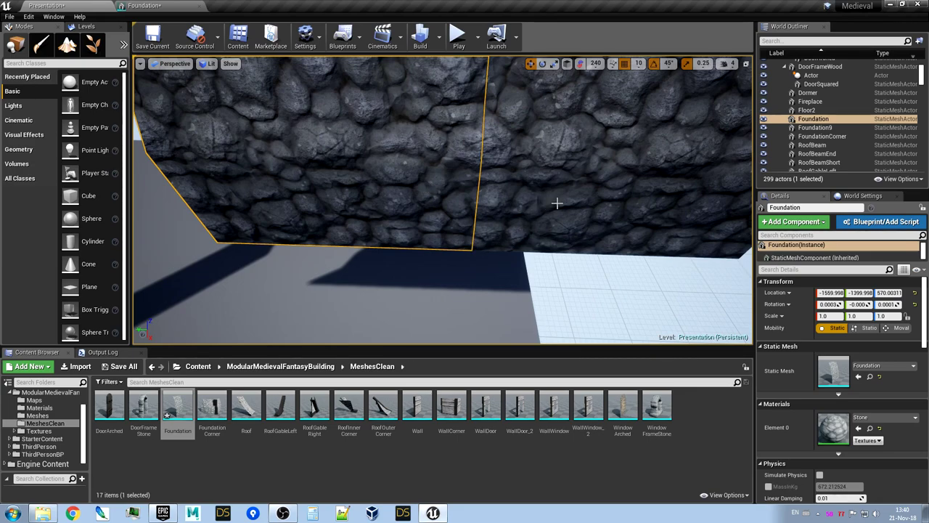
pyautogui.click(528, 219)
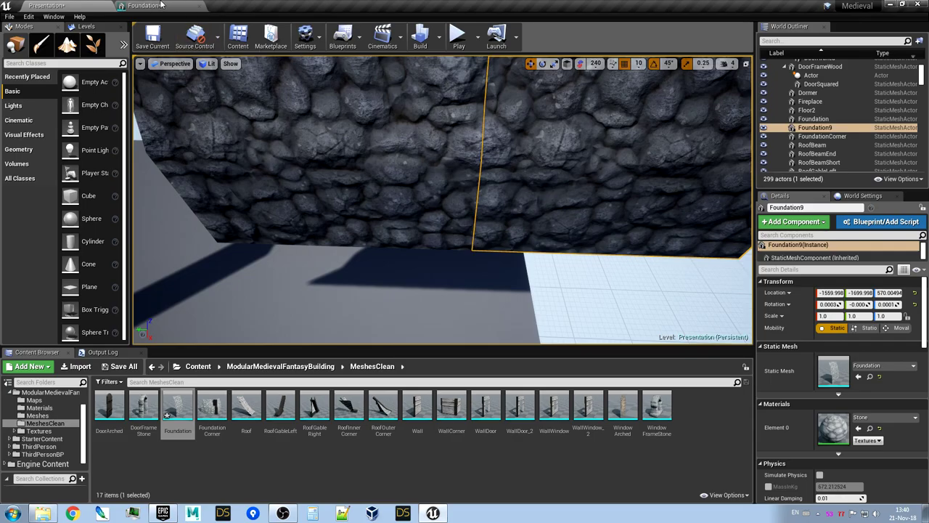
# Return to the Foundation mesh and turn on the display of its vertices
pyautogui.click(184, 5)
pyautogui.moveTo(363, 218)
pyautogui.mouseDown(button='right')
pyautogui.moveTo(363, 291)
pyautogui.moveTo(305, 268)
pyautogui.moveTo(363, 217)
pyautogui.mouseUp(button='right')
pyautogui.moveTo(403, 409)
pyautogui.mouseDown(button='right')
pyautogui.moveTo(414, 356)
pyautogui.moveTo(402, 409)
pyautogui.mouseUp(button='right')
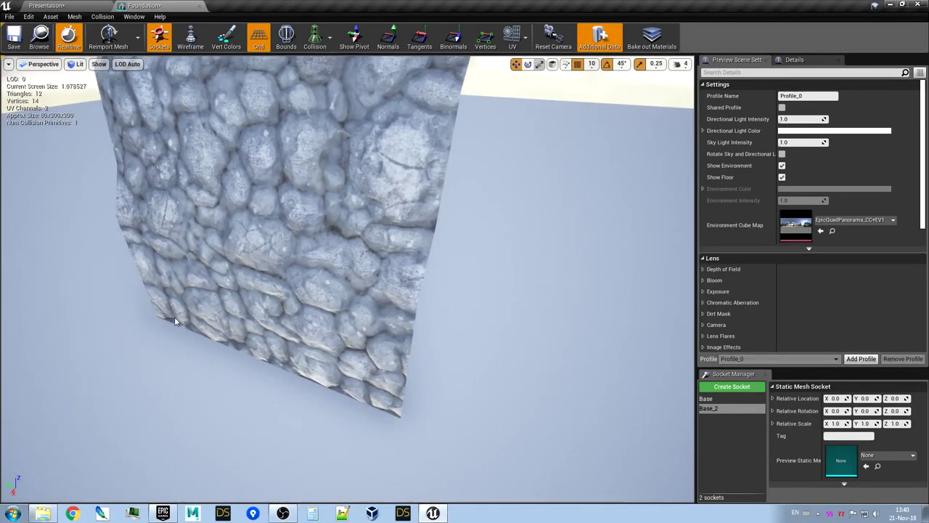
pyautogui.moveTo(175, 321); pyautogui.dragTo(174, 232, button='right')
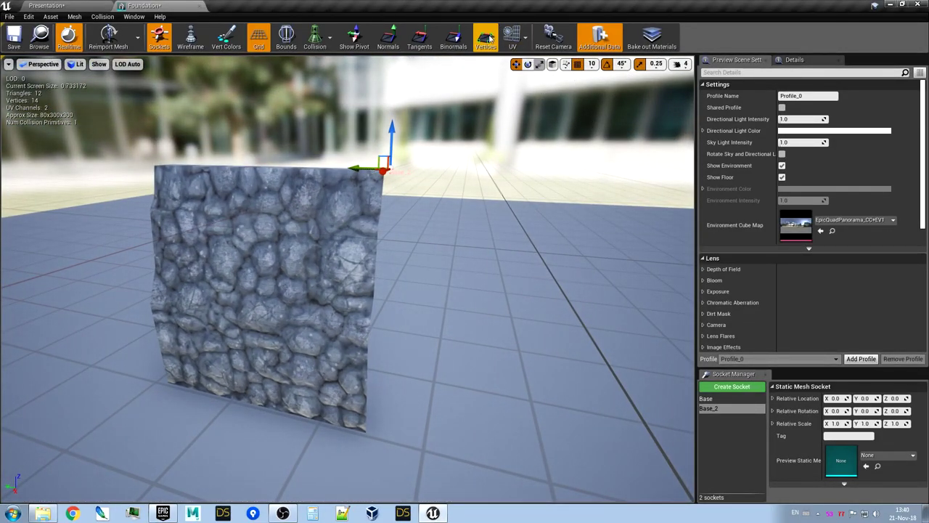
pyautogui.click(489, 42)
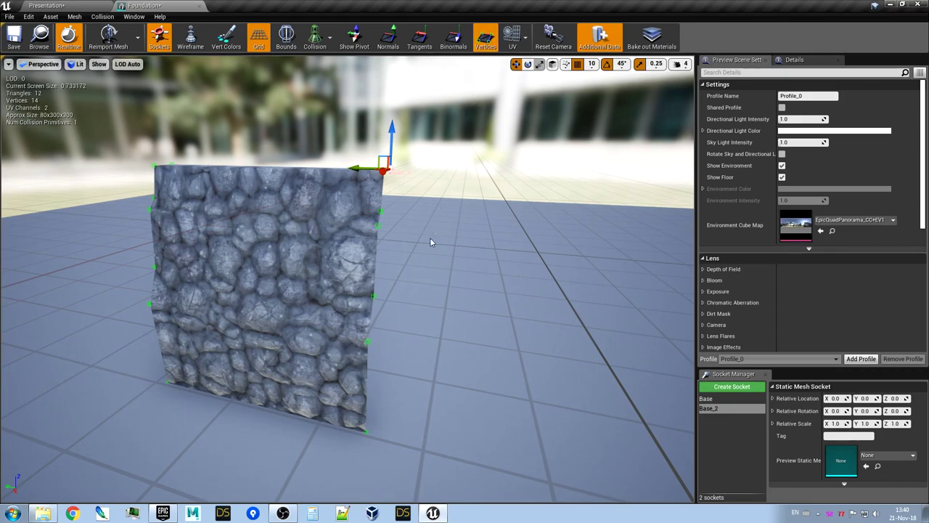
pyautogui.moveTo(434, 242); pyautogui.dragTo(397, 238, button='right')
# Snap the Base socket to the lower corner vertex of the Foundation mesh at about X 80, Y 0, Z -300
pyautogui.click(726, 400)
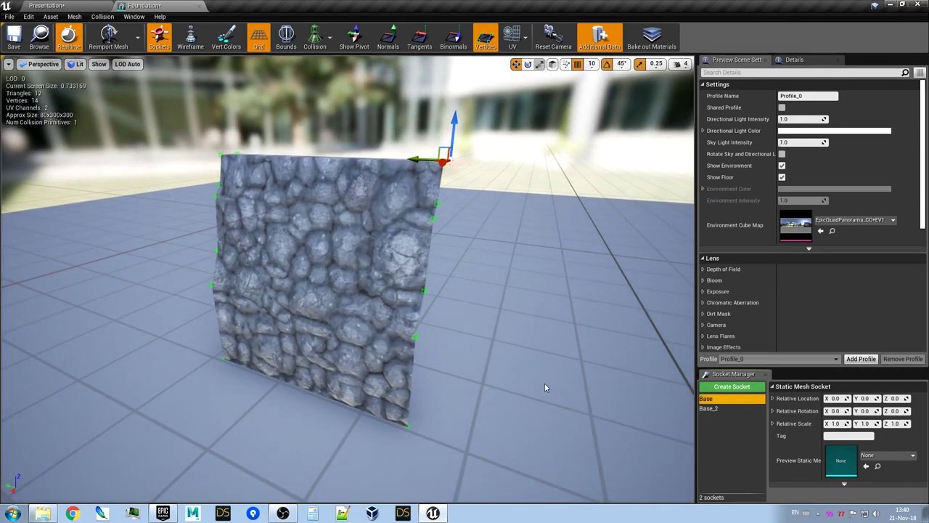
pyautogui.press('w')
pyautogui.moveTo(499, 395); pyautogui.dragTo(499, 457, button='right')
pyautogui.click(440, 350)
pyautogui.moveTo(453, 341); pyautogui.dragTo(485, 261, button='right')
pyautogui.press('w')
pyautogui.moveTo(405, 368)
pyautogui.keyDown('alt'); pyautogui.mouseDown()
pyautogui.moveTo(283, 368)
pyautogui.moveTo(408, 363)
pyautogui.mouseUp(); pyautogui.keyUp('alt')
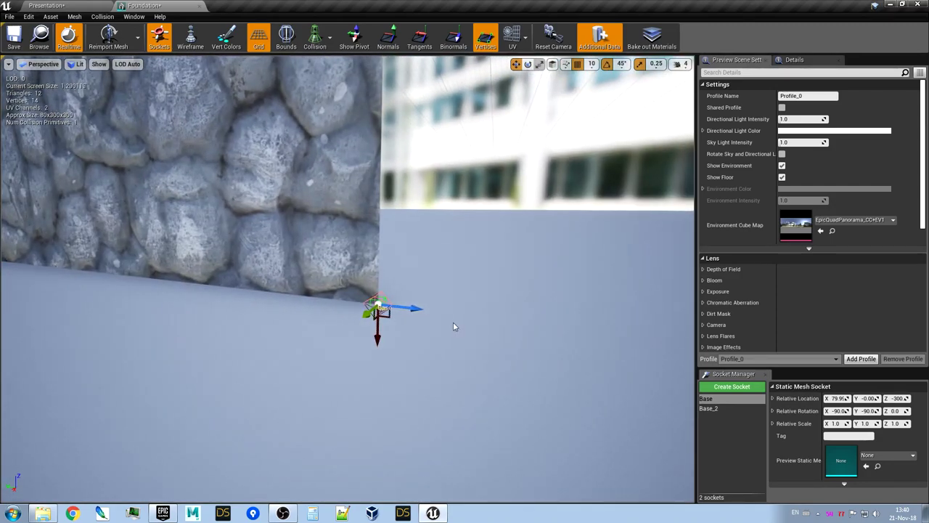
# Rotate the Base socket upright to X 0, Y 0, Z 270 degrees
pyautogui.press('e')
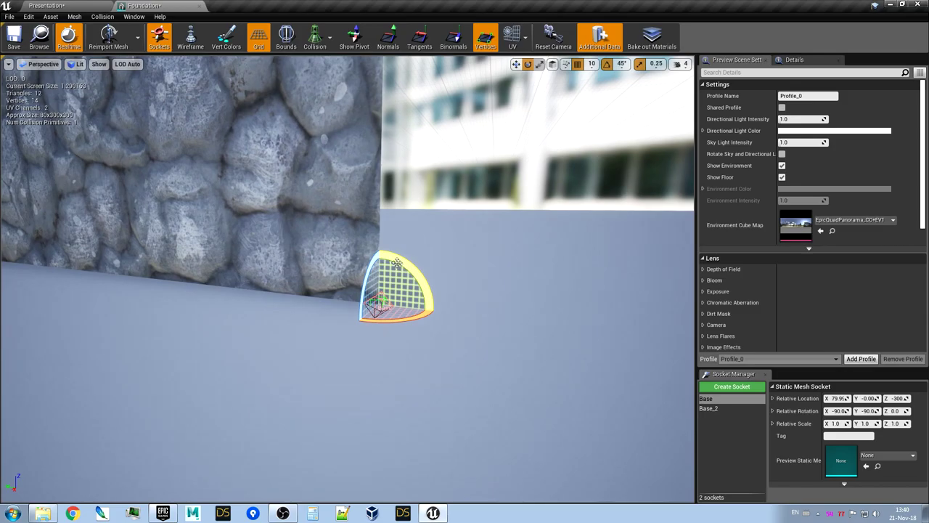
pyautogui.moveTo(398, 259); pyautogui.dragTo(345, 233)
pyautogui.press('w')
pyautogui.moveTo(503, 309)
pyautogui.keyDown('alt'); pyautogui.mouseDown()
pyautogui.moveTo(385, 308)
pyautogui.moveTo(517, 308)
pyautogui.mouseUp(); pyautogui.keyUp('alt')
pyautogui.moveTo(340, 289); pyautogui.dragTo(421, 385, button='right')
# Snap the Base_2 socket to the opposite lower corner vertex at about X 80, Y 300, Z -300
pyautogui.click(717, 409)
pyautogui.click(367, 306)
pyautogui.moveTo(432, 301); pyautogui.dragTo(330, 303, button='right')
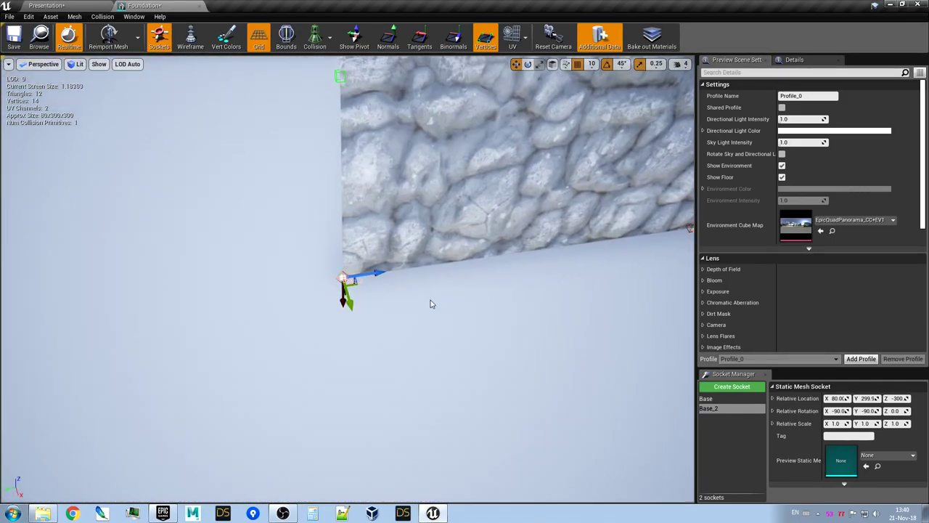
# Rotate the Base_2 socket upright and turn it about its vertical axis, and save the Foundation mesh
pyautogui.press('e')
pyautogui.moveTo(326, 238); pyautogui.dragTo(272, 291)
pyautogui.press('w')
pyautogui.moveTo(331, 244); pyautogui.dragTo(407, 258, button='right')
pyautogui.press('e')
pyautogui.moveTo(522, 258); pyautogui.dragTo(524, 285)
pyautogui.press('w')
pyautogui.keyDown('alt'); pyautogui.moveTo(527, 328); pyautogui.dragTo(272, 332); pyautogui.keyUp('alt')
pyautogui.click(742, 403)
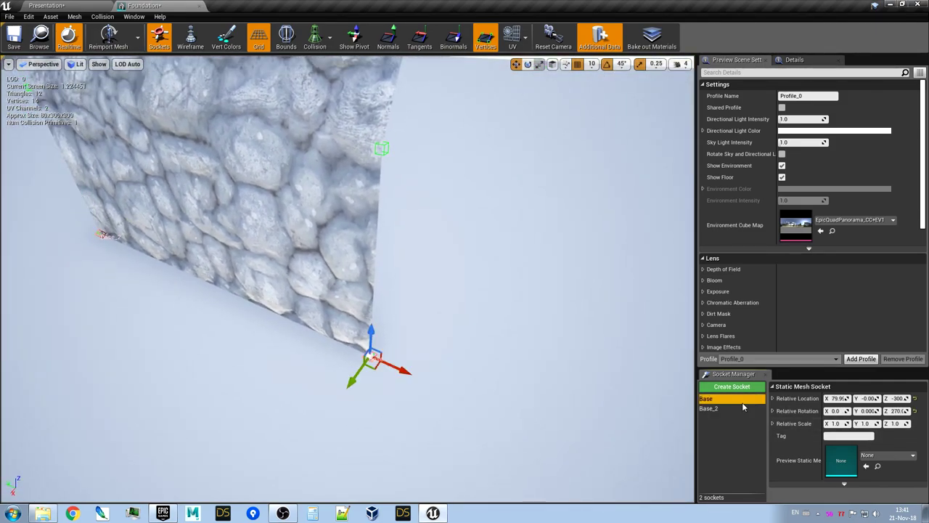
pyautogui.click(14, 35)
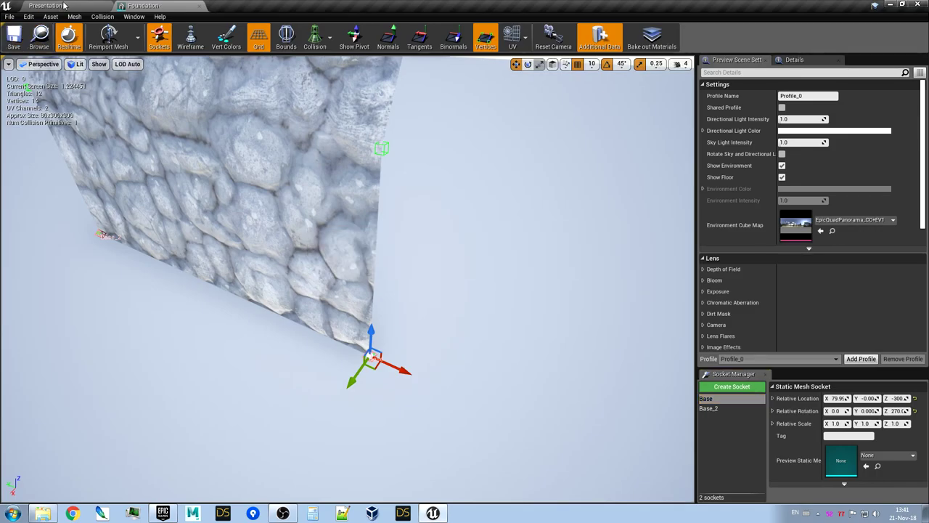
# Place a Foundation piece from MeshesClean on the open end of the platform in the Presentation level
pyautogui.click(64, 6)
pyautogui.moveTo(508, 61); pyautogui.dragTo(512, 57, button='right')
pyautogui.moveTo(576, 197); pyautogui.dragTo(457, 251, button='right')
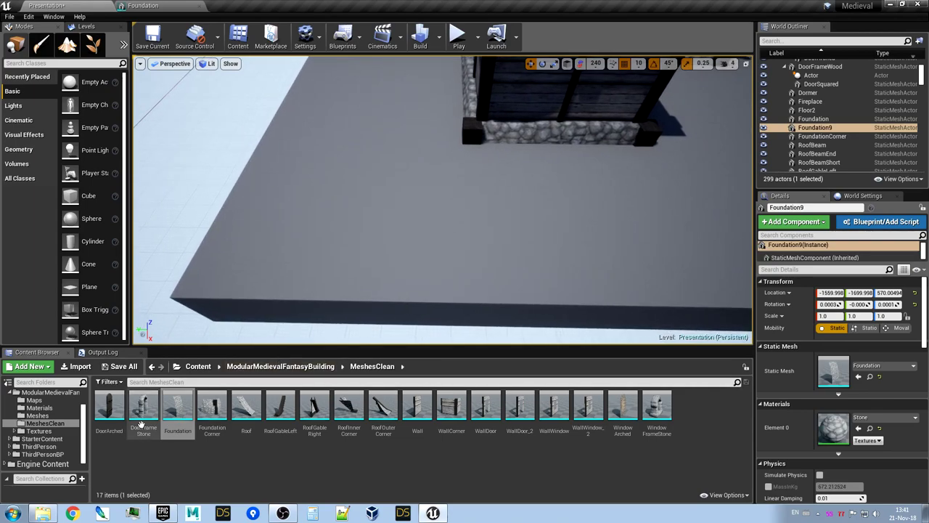
pyautogui.moveTo(178, 406); pyautogui.dragTo(325, 131)
pyautogui.moveTo(324, 130); pyautogui.dragTo(326, 117, button='right')
pyautogui.moveTo(471, 113); pyautogui.dragTo(428, 131, button='right')
# Duplicate the new Foundation piece so the copy snaps beside it, and undo a further move of the copy
pyautogui.keyDown('alt'); pyautogui.moveTo(398, 136); pyautogui.dragTo(522, 163); pyautogui.keyUp('alt')
pyautogui.moveTo(486, 139); pyautogui.dragTo(521, 141)
pyautogui.hotkey('ctrl', 'z')
pyautogui.moveTo(512, 142); pyautogui.dragTo(483, 166, button='right')
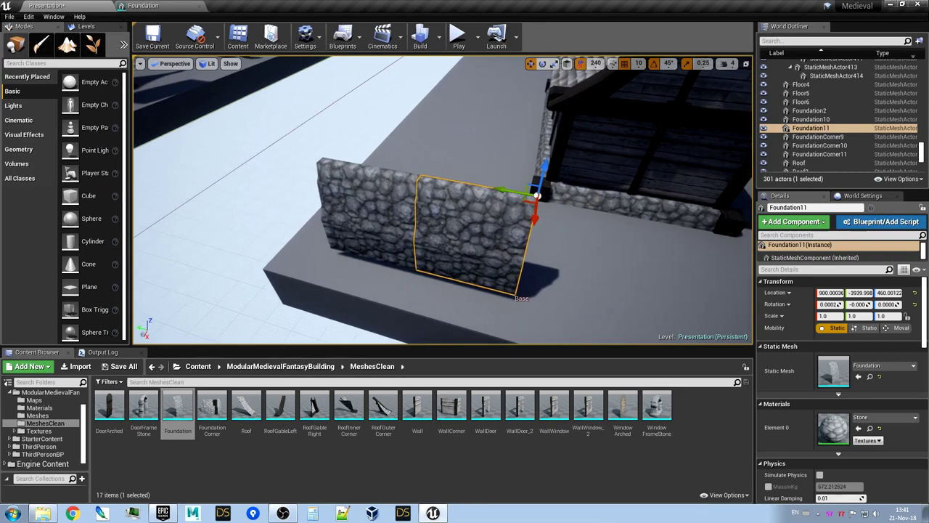
# Rotate the copied Foundation piece 45 degrees about Z and nudge it toward its neighbour to test realignment by snapping
pyautogui.press('e')
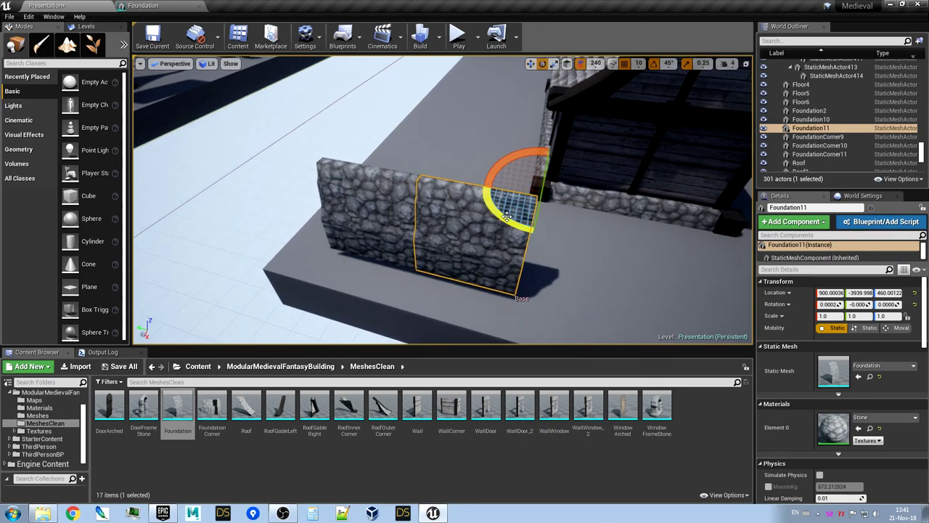
pyautogui.moveTo(507, 216)
pyautogui.mouseDown(button='right')
pyautogui.moveTo(485, 221)
pyautogui.moveTo(516, 223)
pyautogui.mouseUp(button='right')
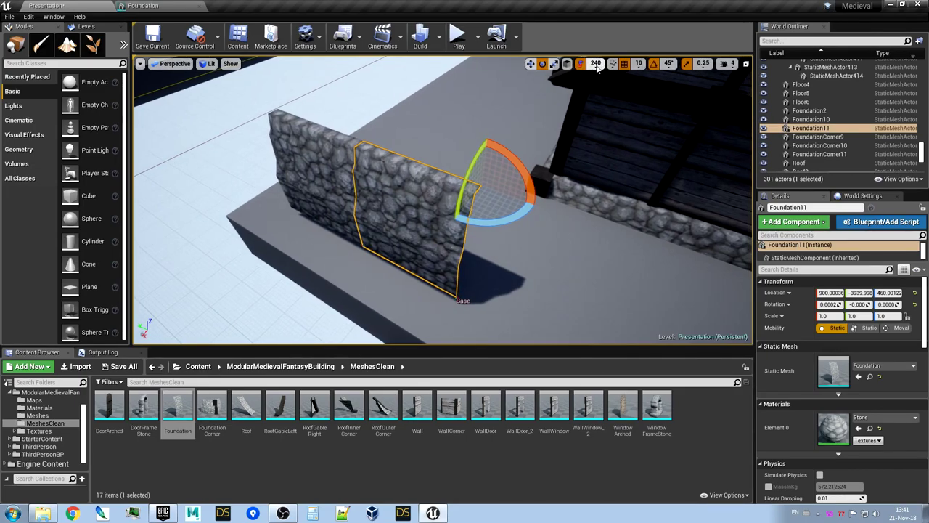
pyautogui.moveTo(496, 220); pyautogui.dragTo(465, 218)
pyautogui.press('w')
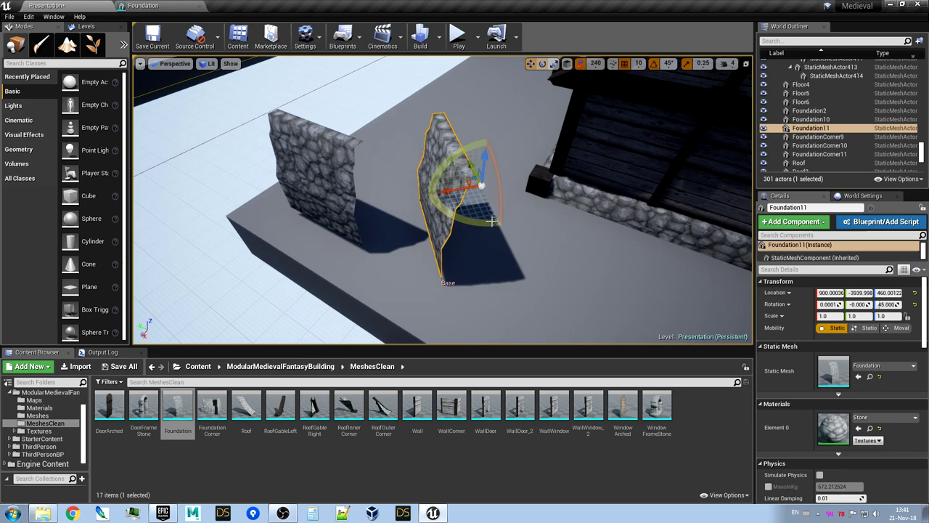
pyautogui.moveTo(450, 193); pyautogui.dragTo(434, 194)
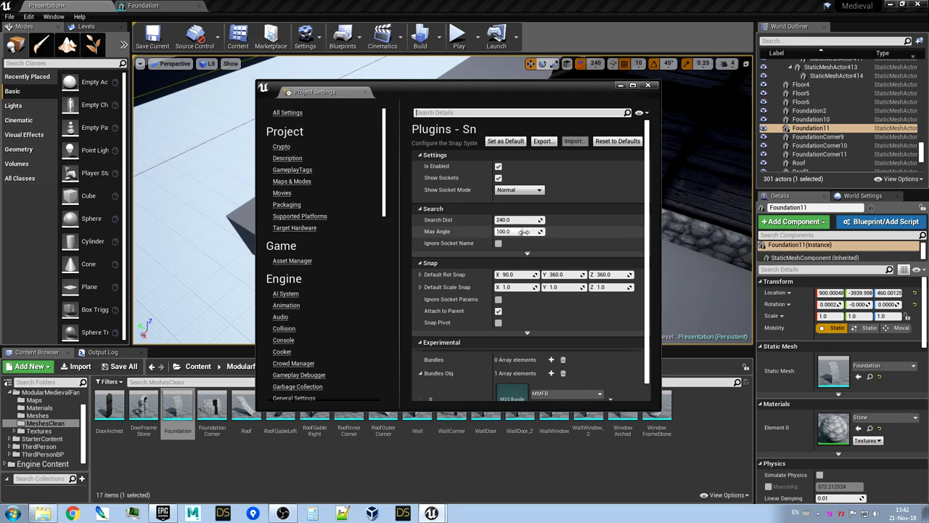
# Set the snap system's Max Angle to 75 in the project settings and minimize the settings window
pyautogui.click(528, 231)
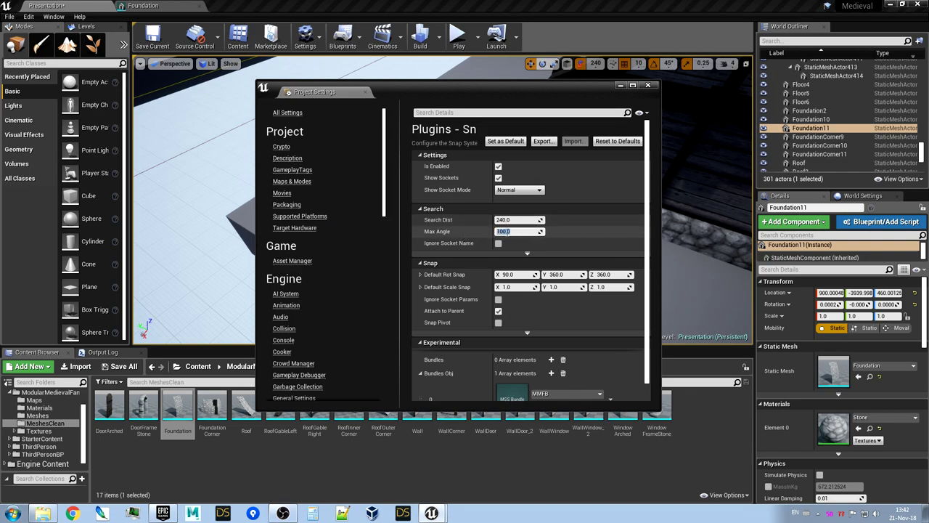
pyautogui.write('75.0')
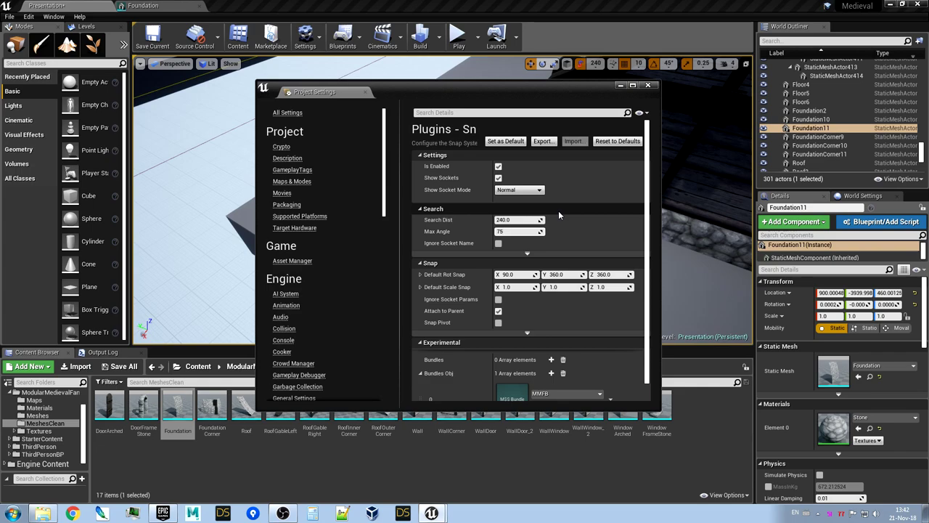
pyautogui.click(622, 86)
# Rotate the copied Foundation piece to 90 degrees about Z and move it around the end of the first piece
pyautogui.moveTo(537, 167); pyautogui.dragTo(508, 131, button='right')
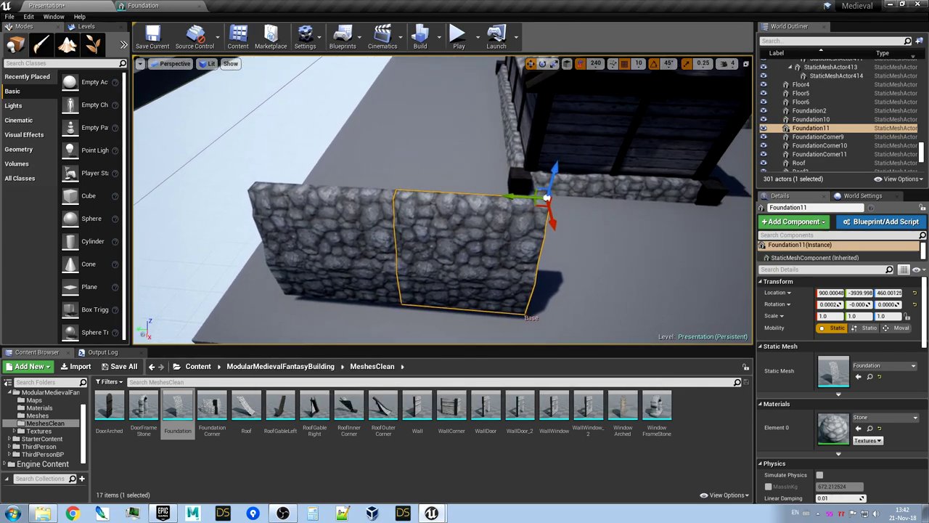
pyautogui.press('e')
pyautogui.moveTo(533, 230); pyautogui.dragTo(495, 205)
pyautogui.press('w')
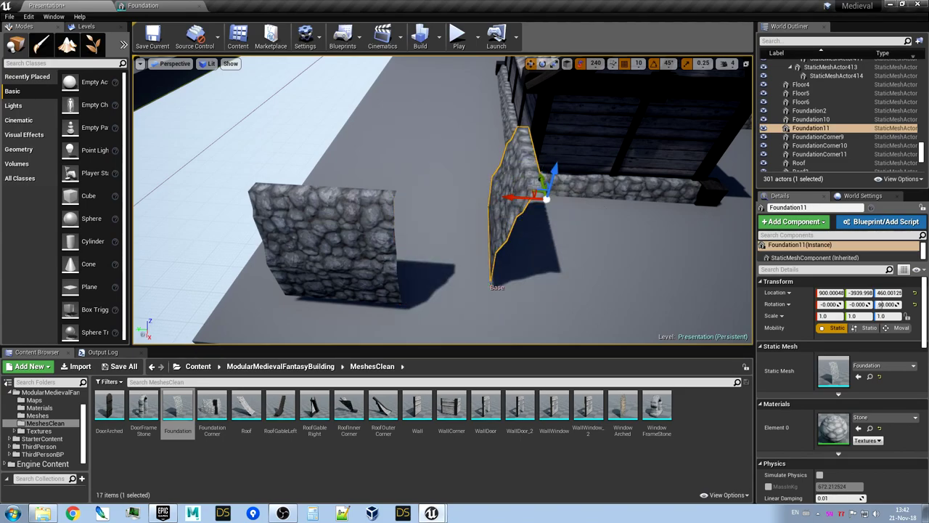
pyautogui.moveTo(532, 191); pyautogui.dragTo(459, 333)
pyautogui.moveTo(459, 333); pyautogui.dragTo(476, 335, button='right')
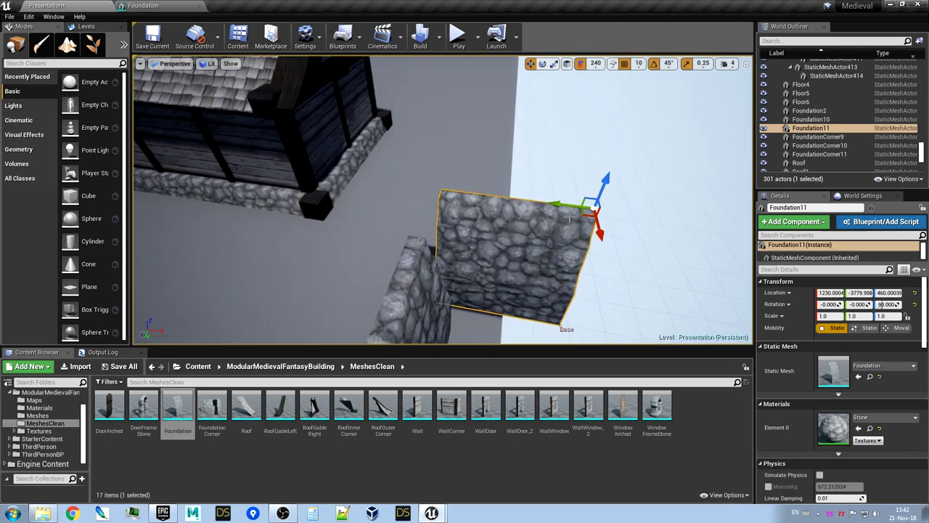
# Reposition the perpendicular Foundation copy near the first piece and rotate it to 45 degrees about Z
pyautogui.moveTo(583, 213); pyautogui.dragTo(618, 223)
pyautogui.moveTo(618, 223); pyautogui.dragTo(519, 215, button='right')
pyautogui.moveTo(427, 206)
pyautogui.mouseDown()
pyautogui.moveTo(458, 215)
pyautogui.moveTo(428, 211)
pyautogui.moveTo(411, 230)
pyautogui.moveTo(431, 216)
pyautogui.moveTo(420, 209)
pyautogui.mouseUp()
pyautogui.press('e')
pyautogui.moveTo(421, 247); pyautogui.dragTo(302, 196)
pyautogui.moveTo(301, 196); pyautogui.dragTo(283, 170, button='right')
# Rotate the Base socket of the Foundation mesh to 315 degrees about Z
pyautogui.click(157, 8)
pyautogui.moveTo(424, 292); pyautogui.dragTo(466, 324, button='right')
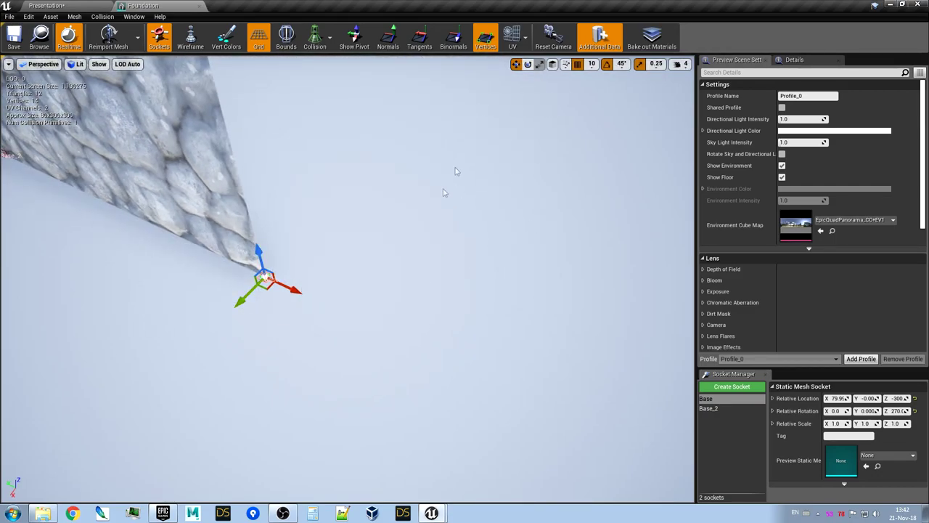
pyautogui.click(529, 64)
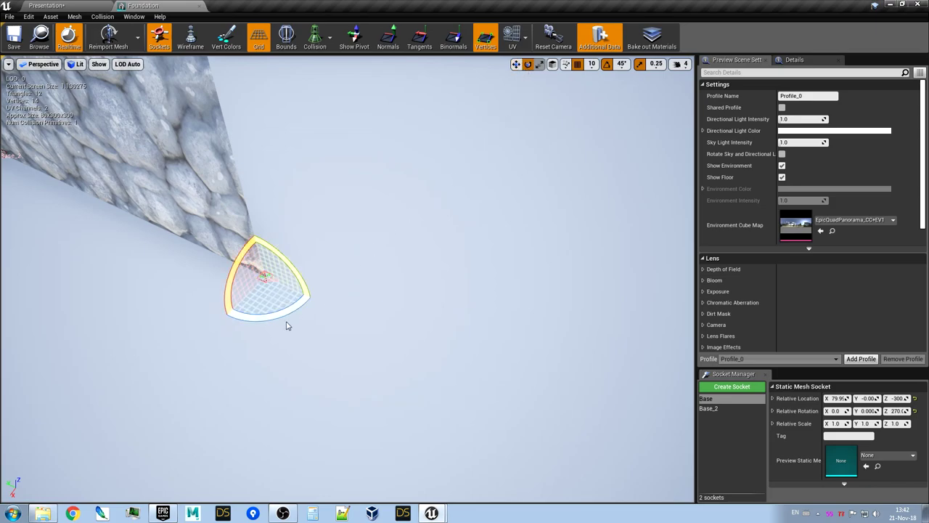
pyautogui.moveTo(287, 307); pyautogui.dragTo(385, 315)
pyautogui.press('w')
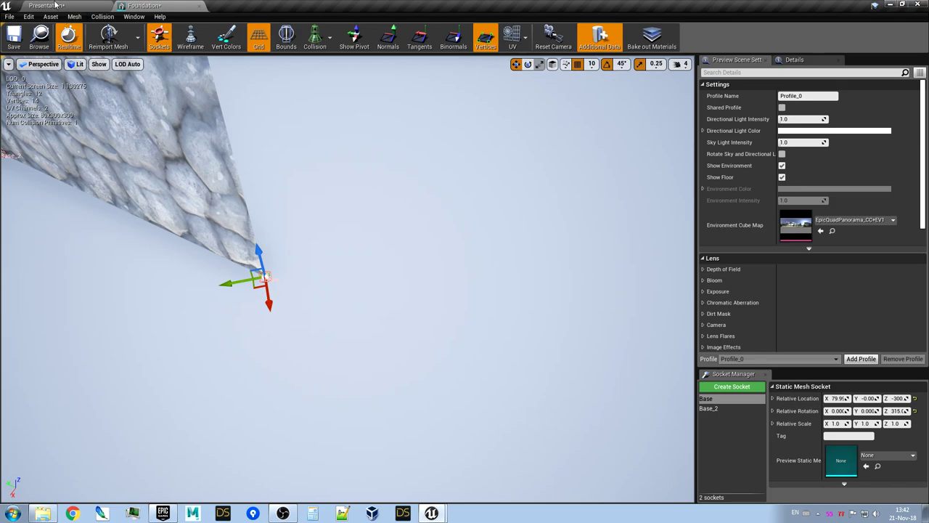
# Try to snap the 45-degree Foundation copy to the first piece in the level, and undo the last move
pyautogui.click(53, 5)
pyautogui.moveTo(503, 186); pyautogui.dragTo(475, 246, button='right')
pyautogui.press('w')
pyautogui.moveTo(532, 153); pyautogui.dragTo(528, 214)
pyautogui.moveTo(529, 213); pyautogui.dragTo(452, 218, button='right')
pyautogui.moveTo(512, 206); pyautogui.dragTo(525, 187)
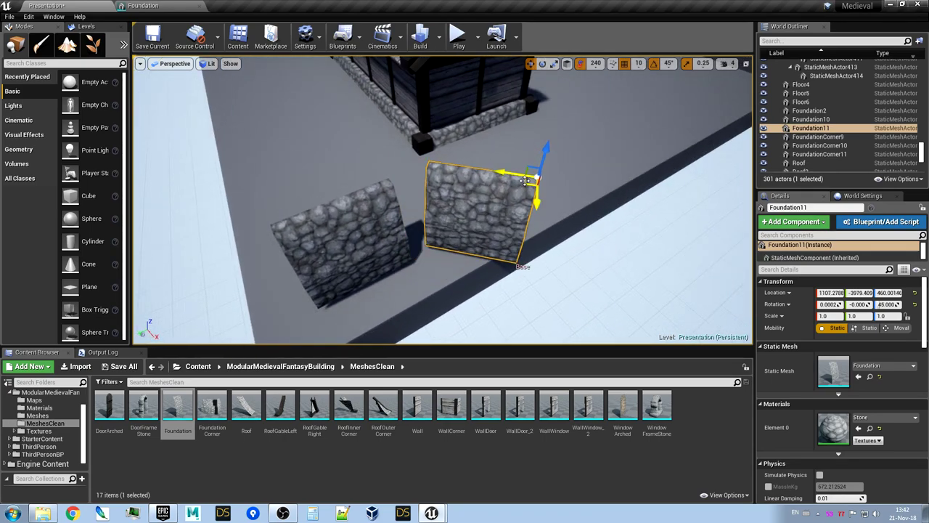
pyautogui.hotkey('ctrl', 'z')
# Rotate the Base socket of the Foundation mesh back to 270 degrees about Z
pyautogui.click(135, 7)
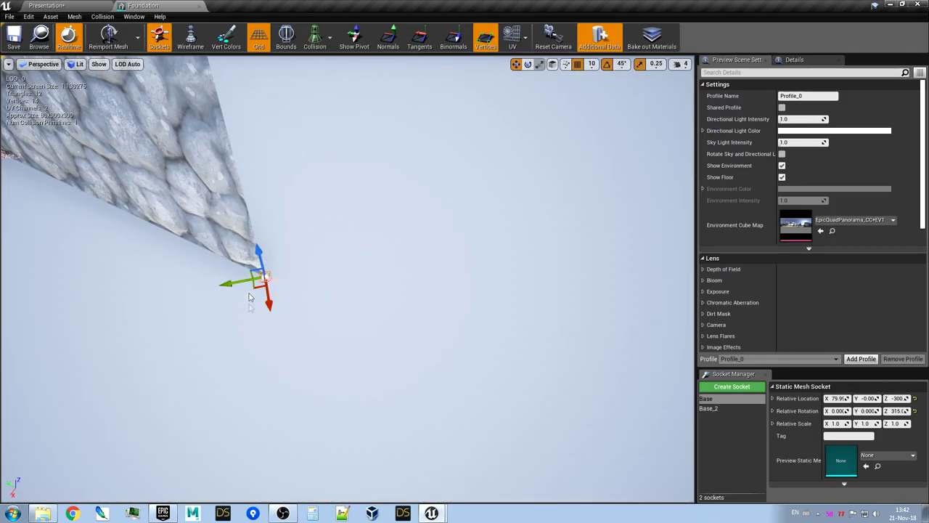
pyautogui.click(528, 64)
pyautogui.moveTo(296, 304); pyautogui.dragTo(305, 299)
pyautogui.press('w')
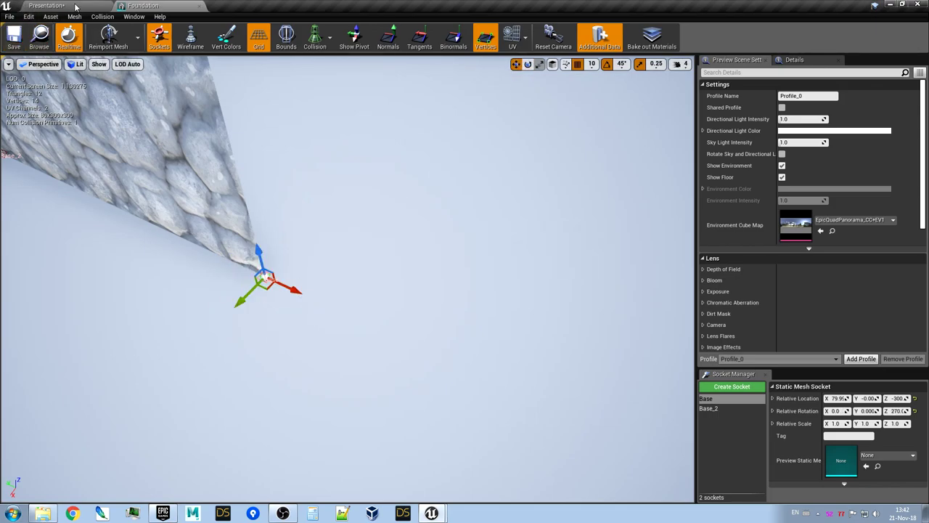
# Move the angled Foundation copy in the level toward the first piece so it snaps into line with it
pyautogui.click(75, 7)
pyautogui.moveTo(436, 171); pyautogui.dragTo(465, 211, button='right')
pyautogui.press('e')
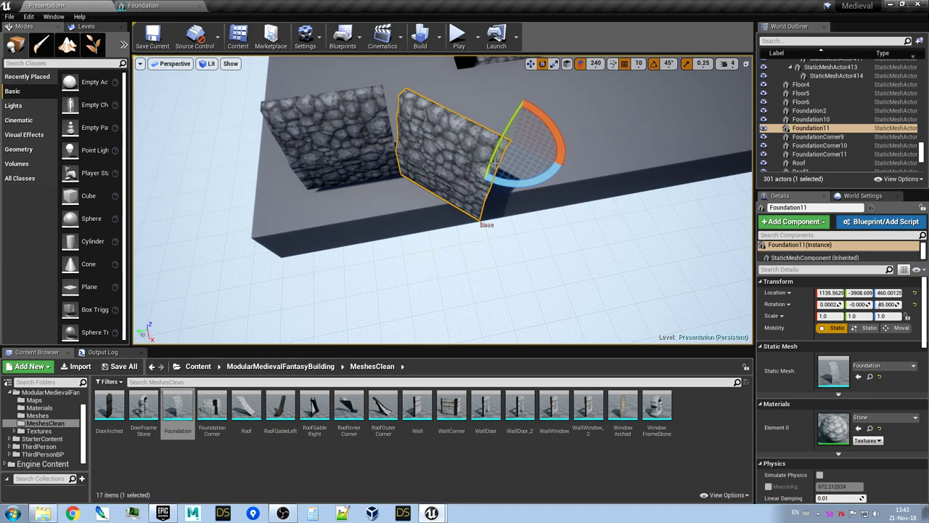
pyautogui.press('w')
pyautogui.moveTo(500, 163); pyautogui.dragTo(501, 146)
pyautogui.moveTo(484, 162); pyautogui.dragTo(432, 114, button='right')
# Duplicate the end Foundation piece twice along the platform edge to extend the wall to four pieces
pyautogui.keyDown('alt'); pyautogui.moveTo(387, 182); pyautogui.dragTo(496, 184); pyautogui.keyUp('alt')
pyautogui.moveTo(520, 206); pyautogui.dragTo(411, 205, button='right')
pyautogui.keyDown('alt'); pyautogui.moveTo(430, 183); pyautogui.dragTo(543, 201); pyautogui.keyUp('alt')
pyautogui.moveTo(543, 200); pyautogui.dragTo(447, 238, button='right')
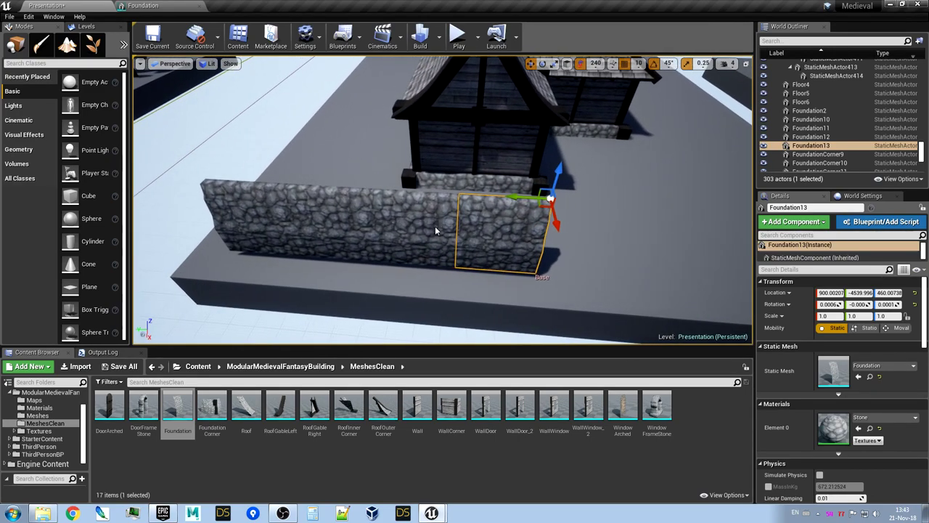
# Duplicate all four Foundation pieces as a group past the end of the wall, and delete the copies
pyautogui.keyDown('ctrl'); pyautogui.click(436, 227); pyautogui.keyUp('ctrl')
pyautogui.keyDown('ctrl'); pyautogui.click(332, 219); pyautogui.keyUp('ctrl')
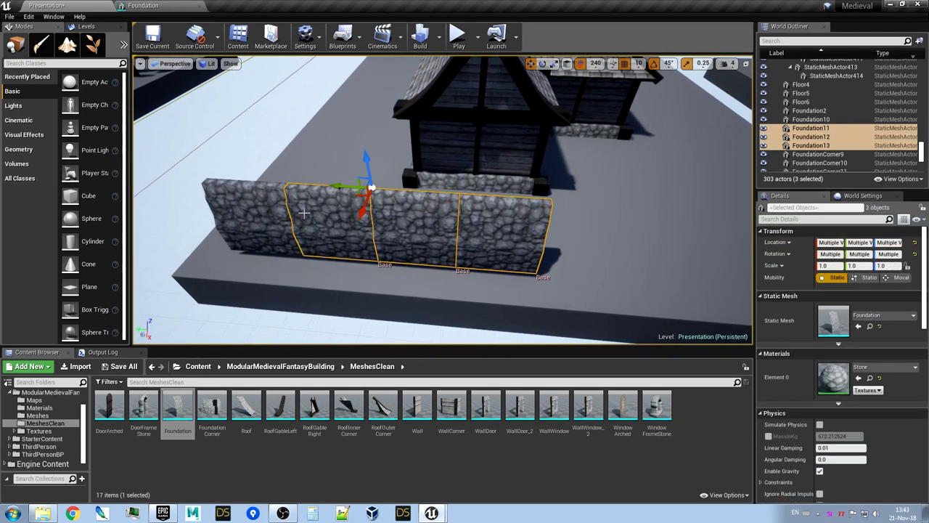
pyautogui.keyDown('ctrl'); pyautogui.click(254, 203); pyautogui.keyUp('ctrl')
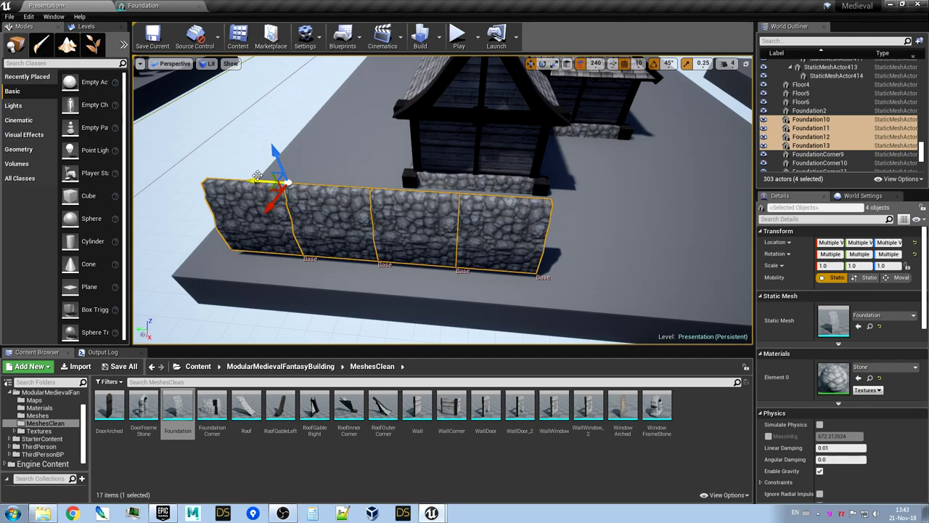
pyautogui.keyDown('alt'); pyautogui.moveTo(258, 178); pyautogui.dragTo(744, 240); pyautogui.keyUp('alt')
pyautogui.moveTo(441, 217); pyautogui.dragTo(364, 217, button='right')
pyautogui.press('Delete')
# Delete the three added Foundation pieces from the wall so that only the first piece remains
pyautogui.click(400, 205)
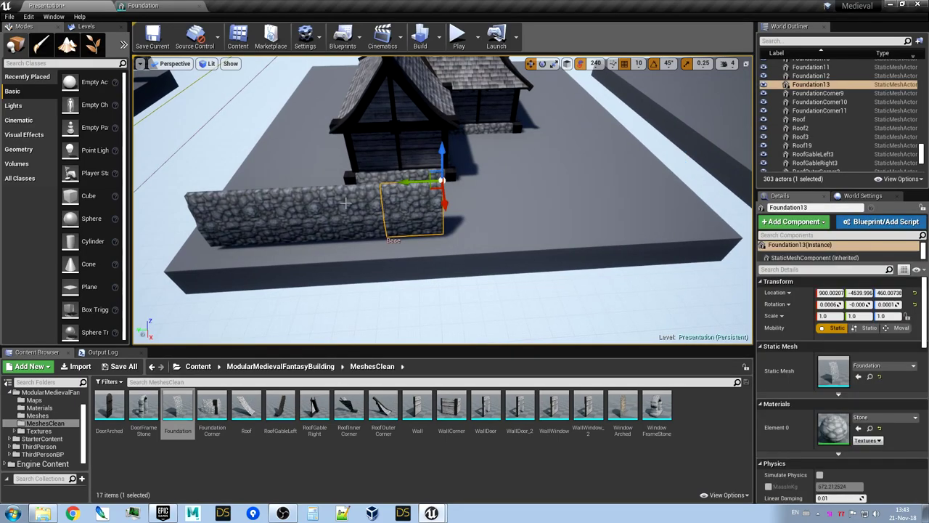
pyautogui.keyDown('ctrl'); pyautogui.click(341, 205); pyautogui.keyUp('ctrl')
pyautogui.keyDown('ctrl'); pyautogui.click(288, 213); pyautogui.keyUp('ctrl')
pyautogui.press('Delete')
pyautogui.moveTo(308, 194); pyautogui.dragTo(291, 183, button='right')
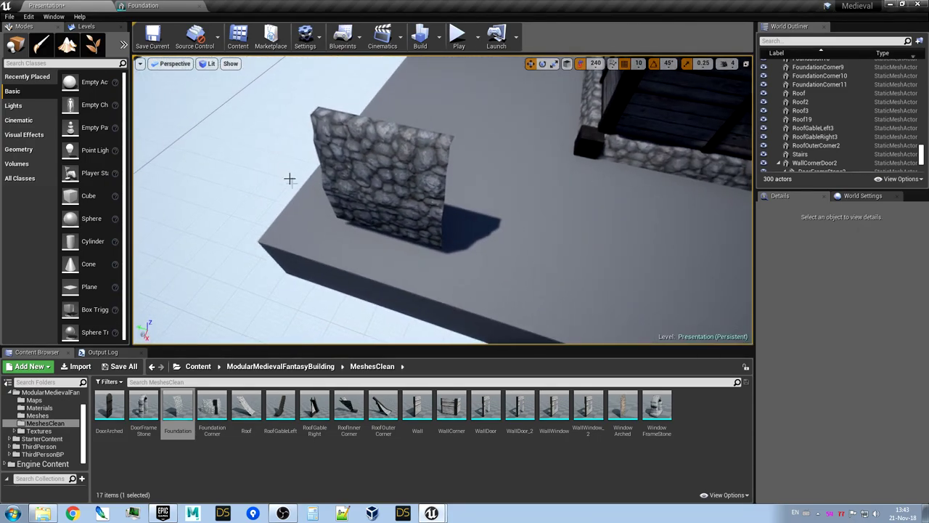
# Duplicate the remaining Foundation piece, place the copy in front of the original and rotate it about Z
pyautogui.click(370, 177)
pyautogui.press('e')
pyautogui.moveTo(370, 176); pyautogui.dragTo(475, 248, button='right')
pyautogui.moveTo(448, 193); pyautogui.dragTo(536, 194)
pyautogui.moveTo(443, 218); pyautogui.dragTo(345, 236, button='right')
pyautogui.moveTo(377, 207); pyautogui.dragTo(429, 198, button='right')
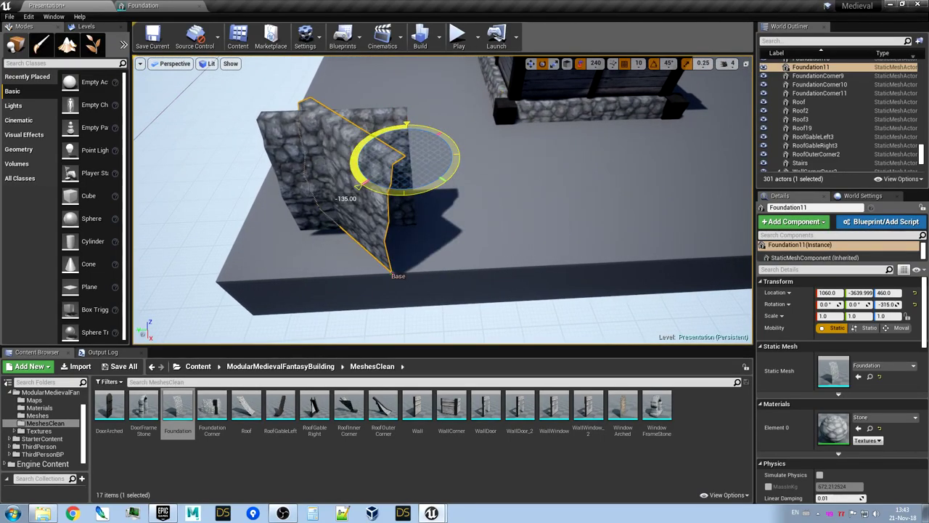
# Rotate the Foundation copy to -360 degrees about Z and move it to the first piece's end so it snaps in line
pyautogui.moveTo(361, 182); pyautogui.dragTo(404, 194)
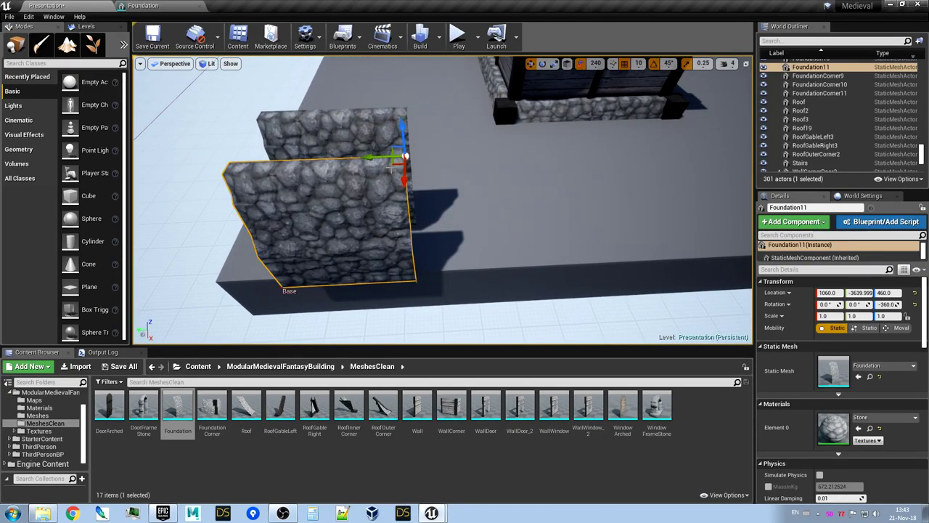
pyautogui.moveTo(396, 163); pyautogui.dragTo(583, 109)
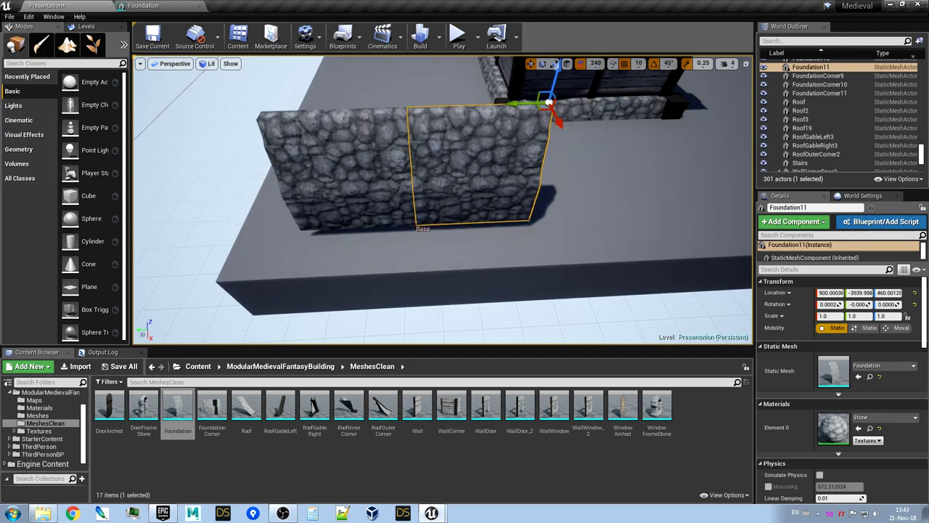
pyautogui.moveTo(449, 195)
pyautogui.mouseDown(button='right')
pyautogui.moveTo(421, 190)
pyautogui.moveTo(482, 178)
pyautogui.moveTo(465, 181)
pyautogui.moveTo(451, 211)
pyautogui.moveTo(461, 212)
pyautogui.moveTo(447, 207)
pyautogui.moveTo(450, 195)
pyautogui.mouseUp(button='right')
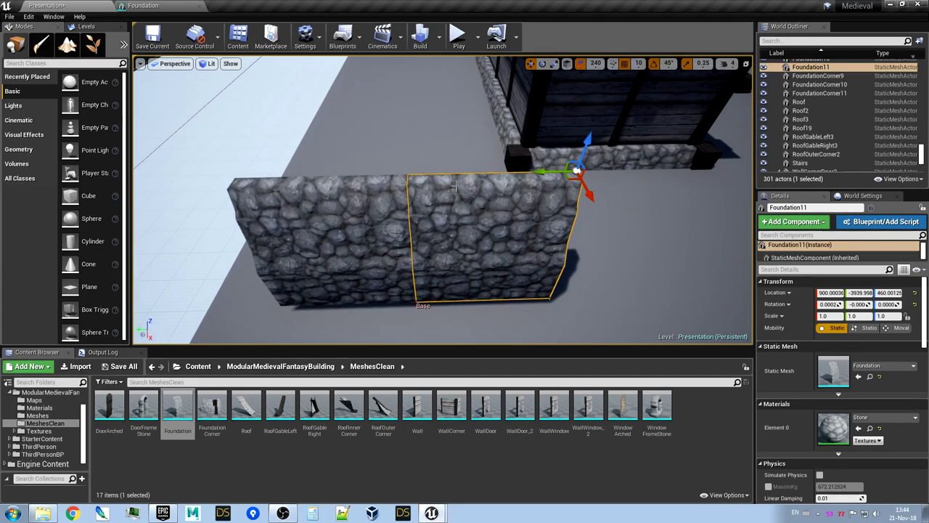
# Rename the sockets of the Foundation mesh to Base+ and Base-_2, and save the mesh
pyautogui.click(166, 5)
pyautogui.moveTo(290, 189); pyautogui.dragTo(171, 231, button='right')
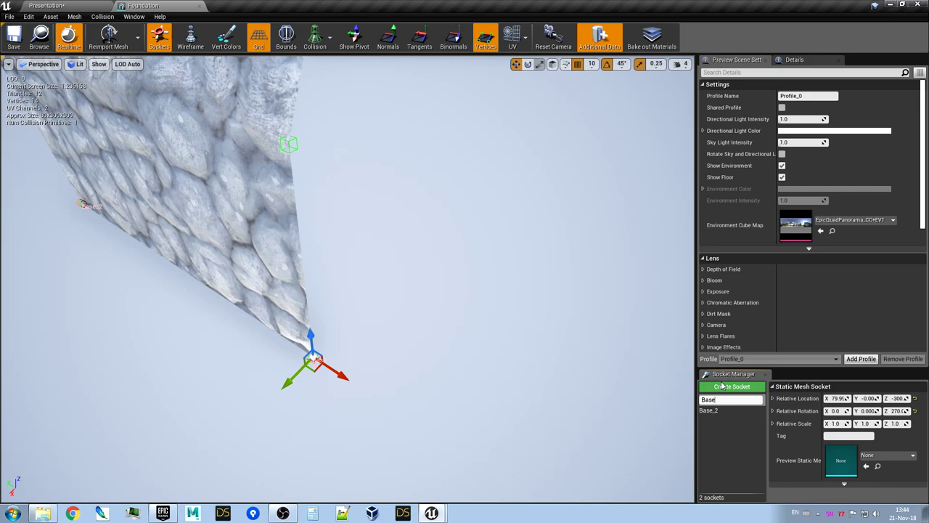
pyautogui.press('Return')
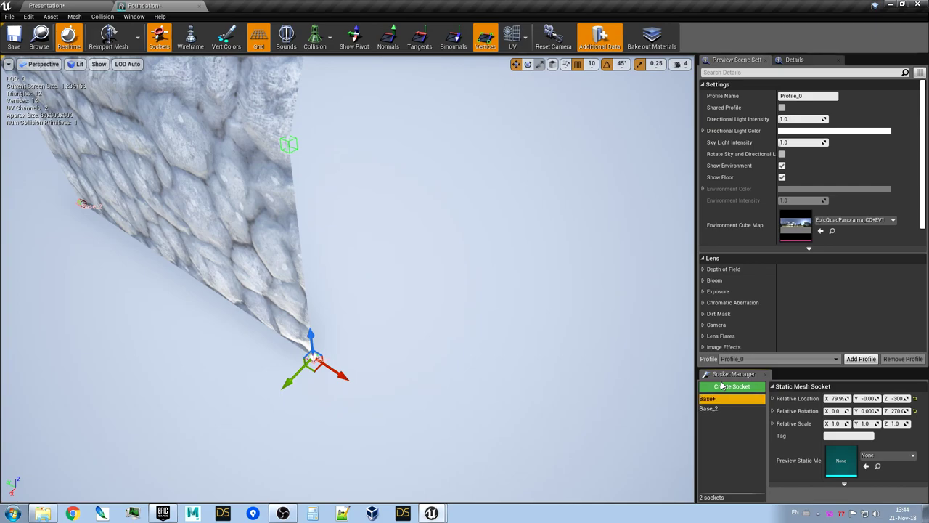
pyautogui.click(717, 408)
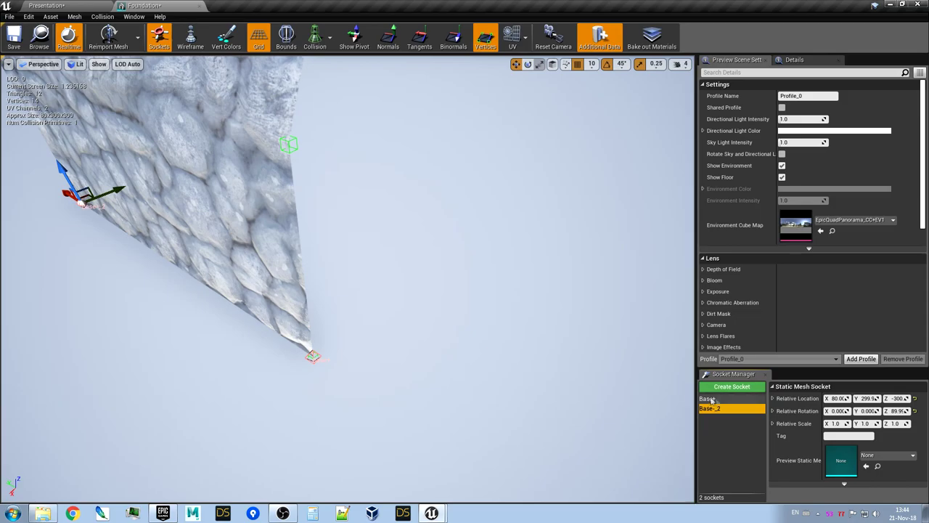
pyautogui.moveTo(452, 360); pyautogui.dragTo(690, 251, button='right')
pyautogui.click(15, 37)
# Rotate the Foundation copy at the wall's end to 180 degrees about Z in the level
pyautogui.click(58, 8)
pyautogui.moveTo(379, 225); pyautogui.dragTo(411, 241, button='right')
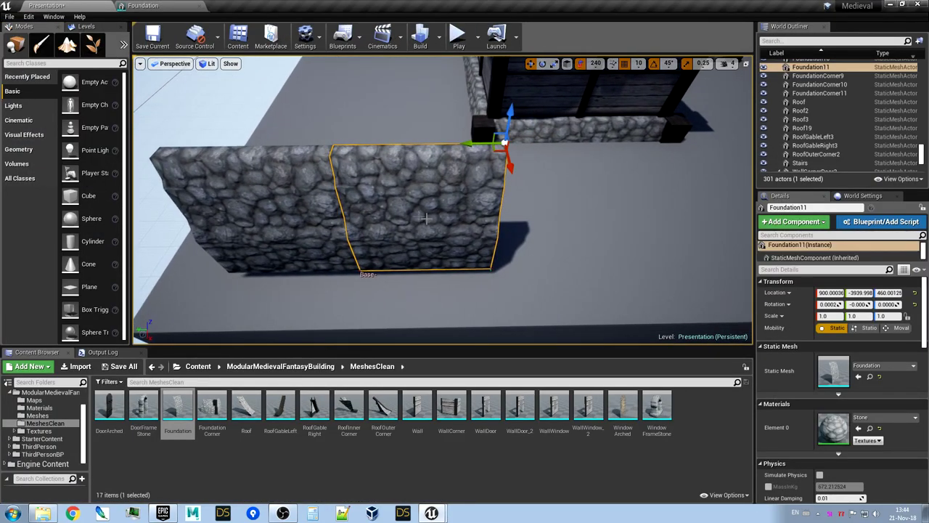
pyautogui.press('e')
pyautogui.moveTo(506, 177); pyautogui.dragTo(577, 180)
pyautogui.press('w')
pyautogui.moveTo(586, 148); pyautogui.dragTo(512, 157, button='right')
# Try to snap the reversed Foundation copy onto the end of the first piece
pyautogui.moveTo(473, 202); pyautogui.dragTo(382, 193)
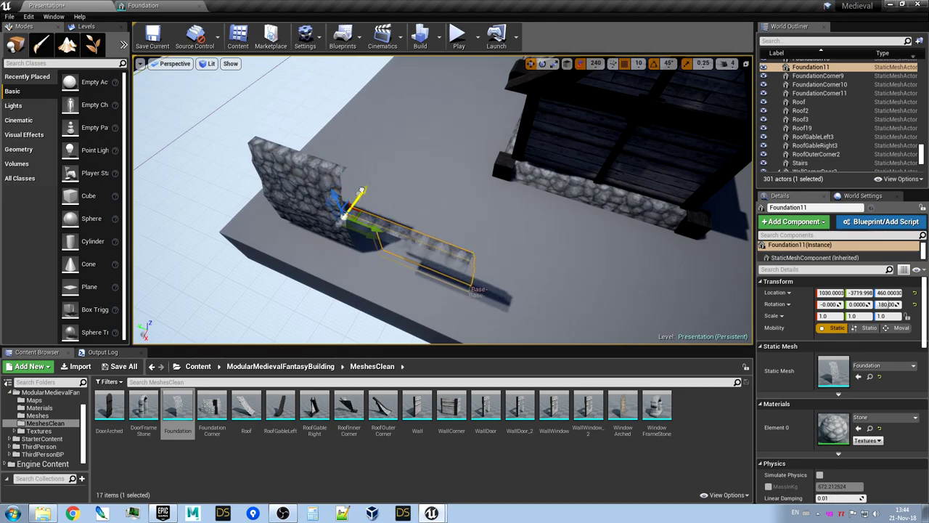
pyautogui.moveTo(348, 202); pyautogui.dragTo(358, 191)
pyautogui.moveTo(358, 190); pyautogui.dragTo(449, 169, button='right')
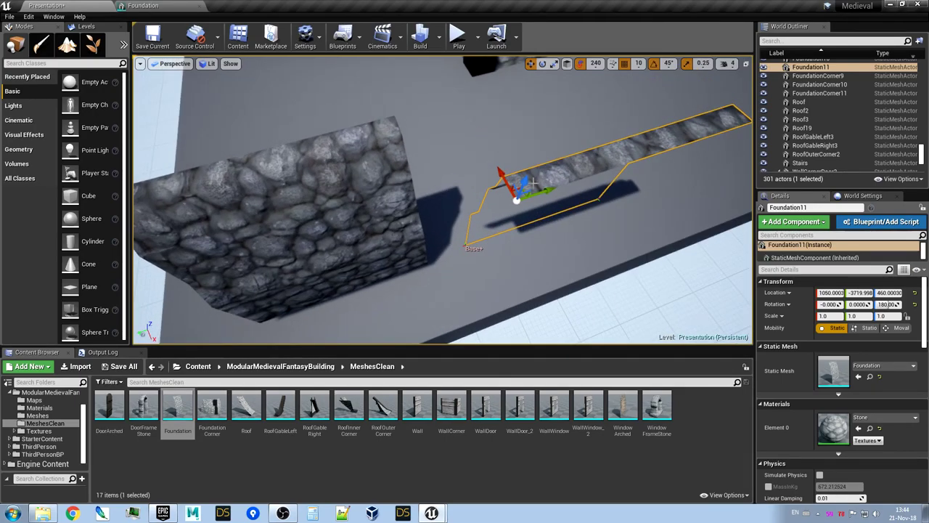
pyautogui.moveTo(503, 177)
pyautogui.mouseDown()
pyautogui.moveTo(489, 150)
pyautogui.moveTo(503, 178)
pyautogui.mouseUp()
pyautogui.moveTo(503, 178); pyautogui.dragTo(545, 174, button='right')
pyautogui.moveTo(465, 190); pyautogui.dragTo(406, 196, button='right')
# Rotate the Foundation copy to 360 degrees about Z and snap it back onto the first piece's end
pyautogui.press('e')
pyautogui.press('w')
pyautogui.moveTo(374, 204); pyautogui.dragTo(497, 155)
pyautogui.moveTo(496, 155); pyautogui.dragTo(260, 299, button='right')
# Place a FoundationCorner mesh on the platform in line with the two-piece wall, at about X 900, Y -4500, Z 440
pyautogui.click(449, 222)
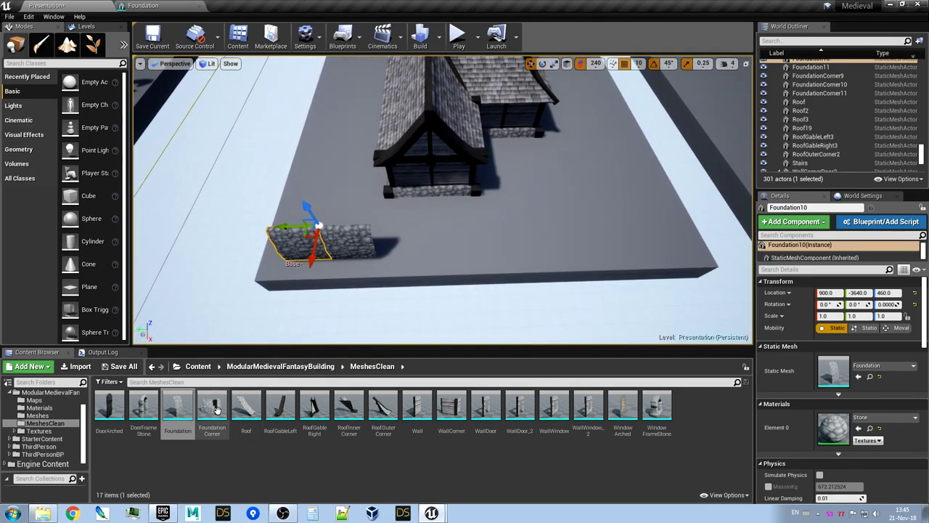
pyautogui.moveTo(212, 409); pyautogui.dragTo(532, 225)
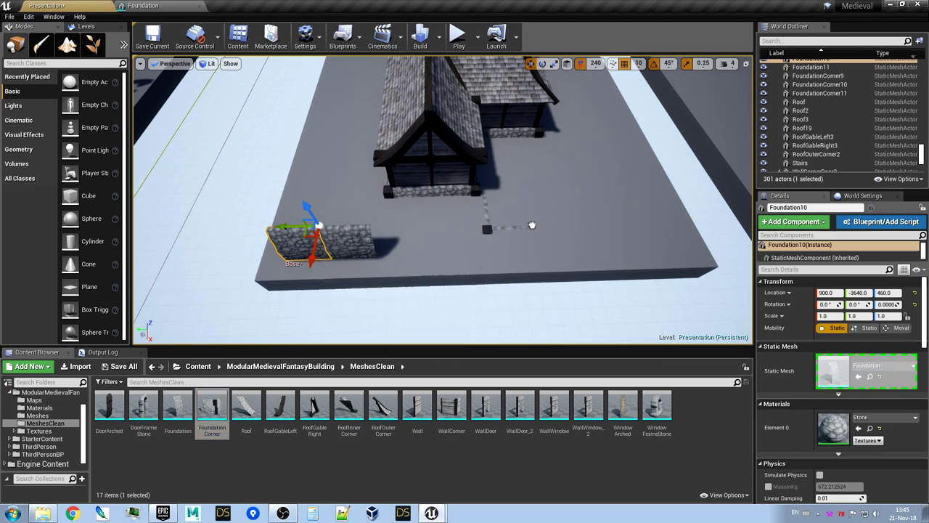
pyautogui.moveTo(462, 245); pyautogui.dragTo(466, 206)
pyautogui.press('e')
pyautogui.moveTo(437, 262)
pyautogui.mouseDown()
pyautogui.moveTo(468, 269)
pyautogui.moveTo(439, 260)
pyautogui.mouseUp()
# Open the FoundationCorner mesh for editing and create two sockets named Base+ and Base-
pyautogui.hotkey('ctrl', 'e')
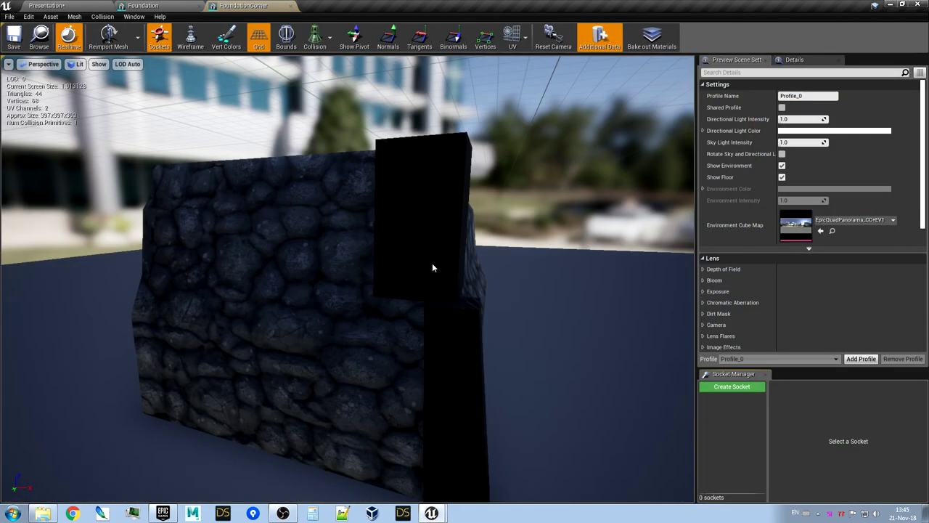
pyautogui.press('d')
pyautogui.moveTo(439, 260); pyautogui.dragTo(203, 283, button='right')
pyautogui.press('s')
pyautogui.click(730, 389)
pyautogui.click(730, 389)
pyautogui.click(731, 399)
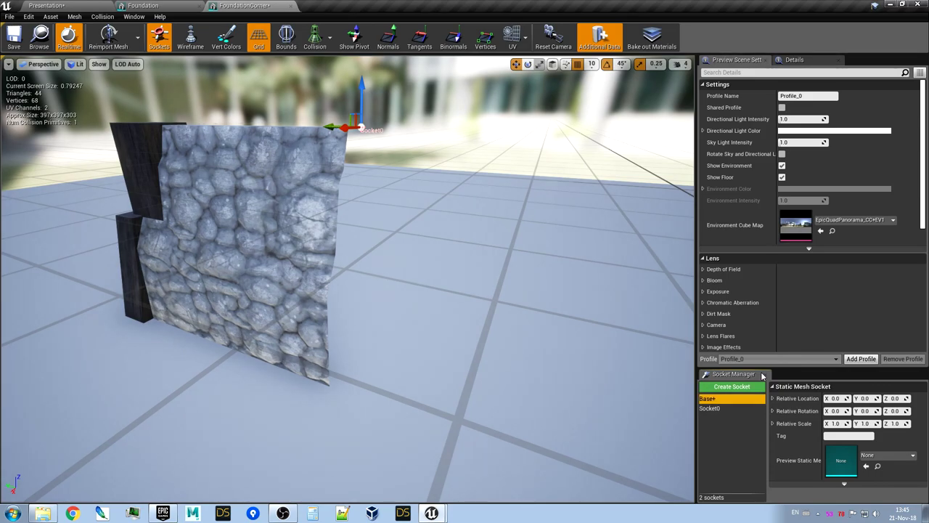
pyautogui.click(734, 409)
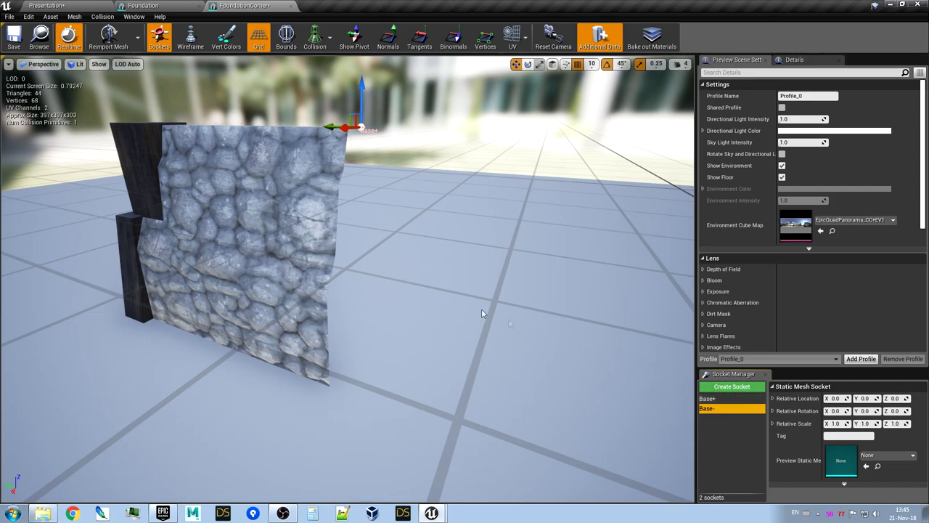
# Show the mesh vertices, snap the Base+ socket to the wall end's bottom vertex and rotate it to 270 degrees about Z
pyautogui.click(485, 39)
pyautogui.moveTo(464, 174); pyautogui.dragTo(446, 174, button='right')
pyautogui.moveTo(407, 291); pyautogui.dragTo(435, 247, button='right')
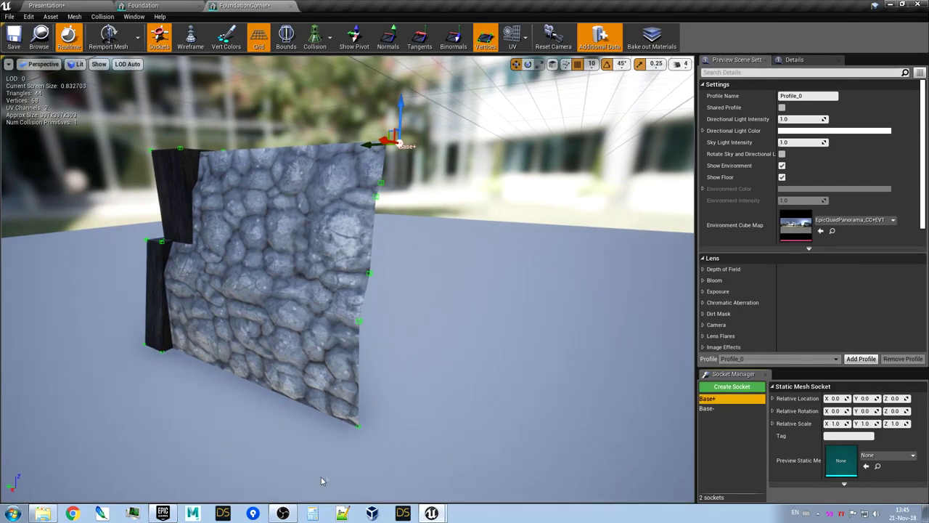
pyautogui.click(359, 426)
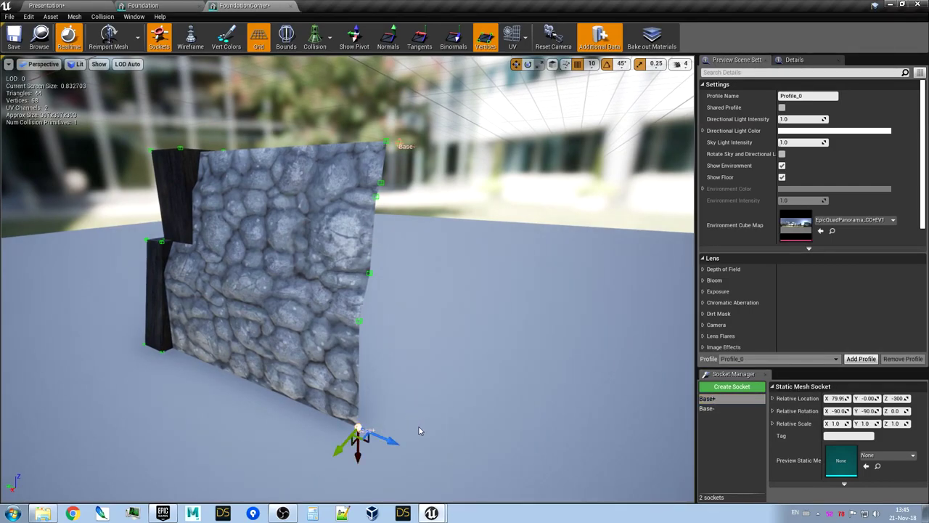
pyautogui.press('e')
pyautogui.moveTo(393, 416); pyautogui.dragTo(347, 370)
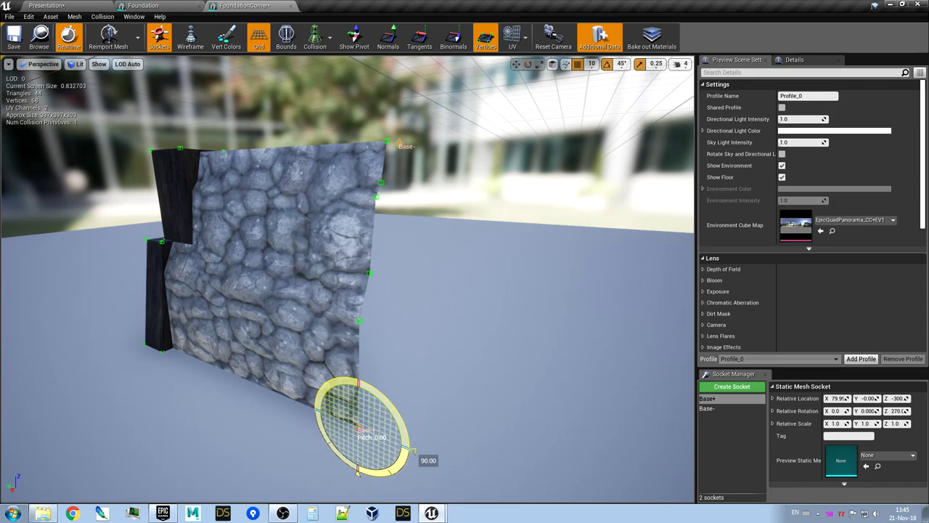
pyautogui.press('w')
pyautogui.moveTo(553, 433); pyautogui.dragTo(552, 399, button='right')
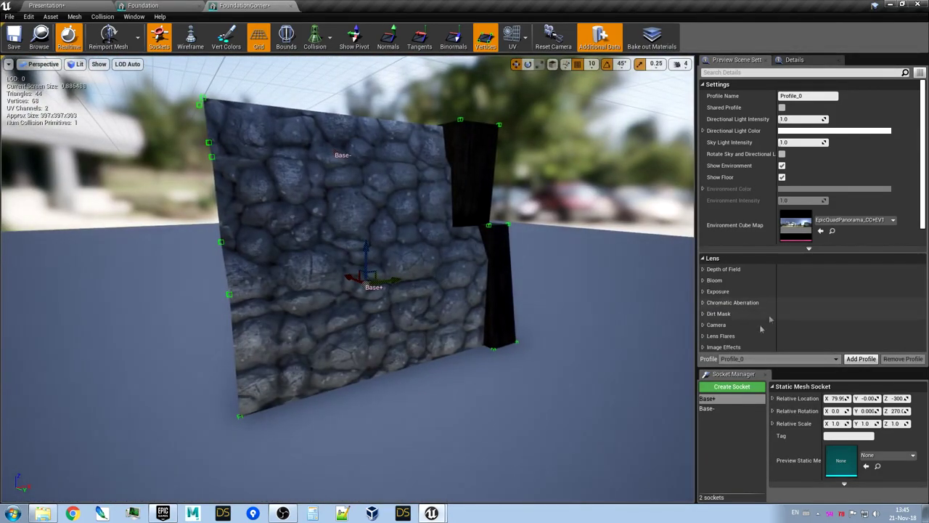
# Snap the Base- socket to the bottom vertex of the corner's other wall end and rotate it to 180 degrees about Z
pyautogui.click(708, 409)
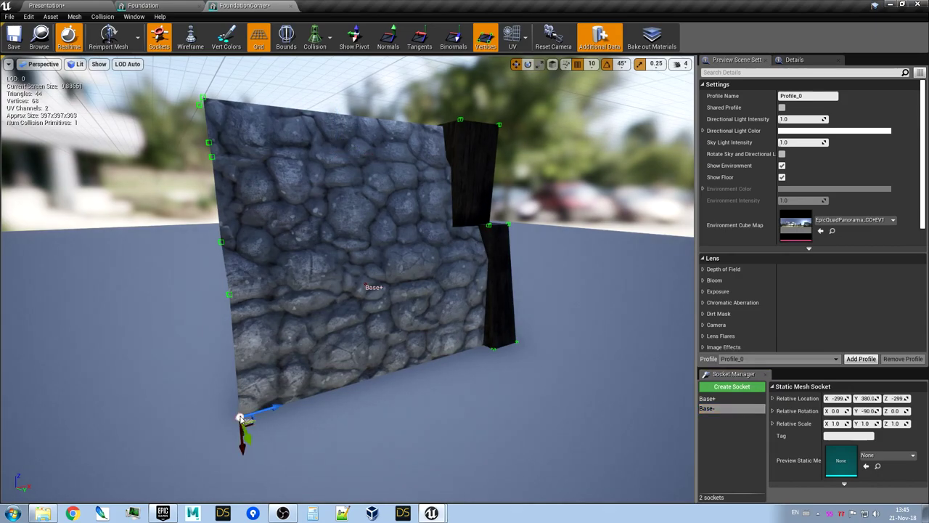
pyautogui.press('e')
pyautogui.moveTo(228, 378); pyautogui.dragTo(287, 355)
pyautogui.press('w')
pyautogui.press('e')
pyautogui.moveTo(252, 435); pyautogui.dragTo(254, 494)
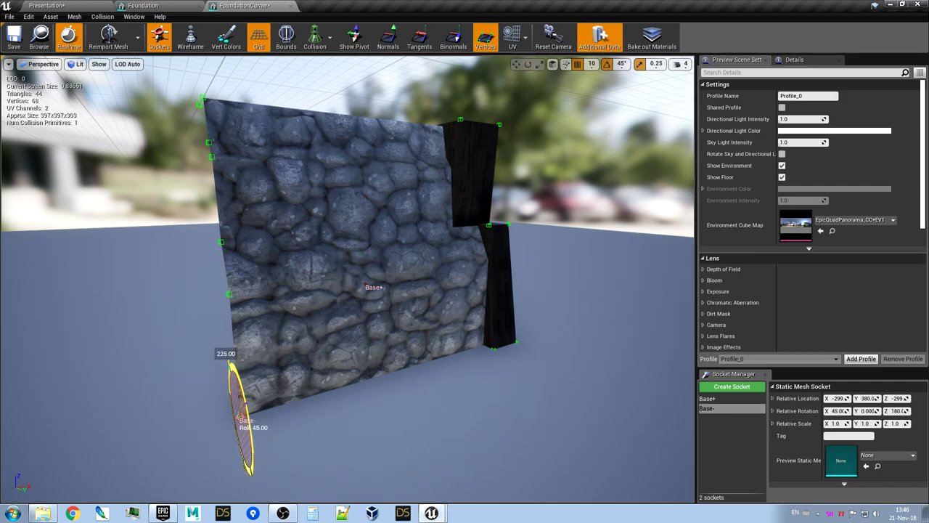
pyautogui.press('w')
# Examine the position and orientation of the Base+ and Base- sockets around the FoundationCorner mesh
pyautogui.moveTo(304, 445); pyautogui.dragTo(80, 439, button='right')
pyautogui.moveTo(443, 331); pyautogui.dragTo(389, 352, button='right')
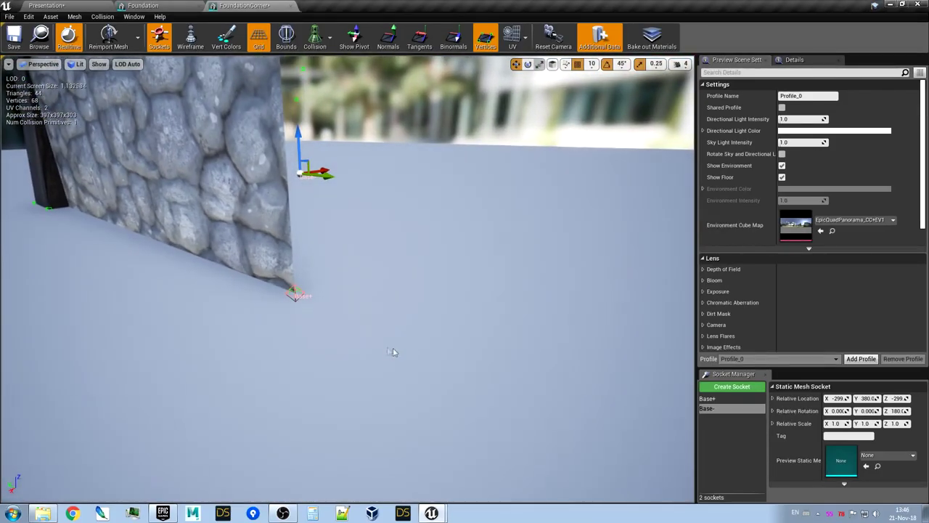
pyautogui.click(297, 295)
pyautogui.moveTo(375, 289); pyautogui.dragTo(534, 306, button='right')
pyautogui.moveTo(327, 401); pyautogui.dragTo(426, 393, button='right')
pyautogui.click(324, 400)
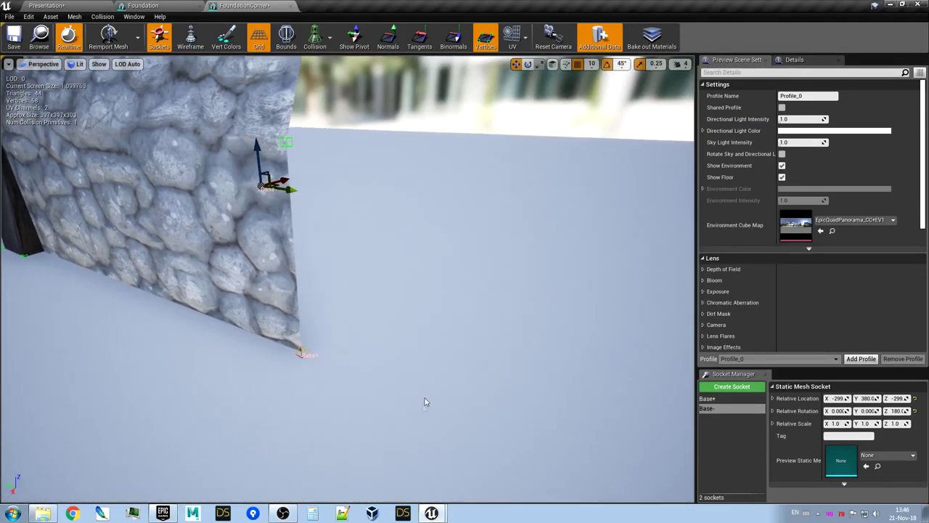
pyautogui.click(296, 354)
pyautogui.moveTo(296, 355); pyautogui.dragTo(223, 347, button='right')
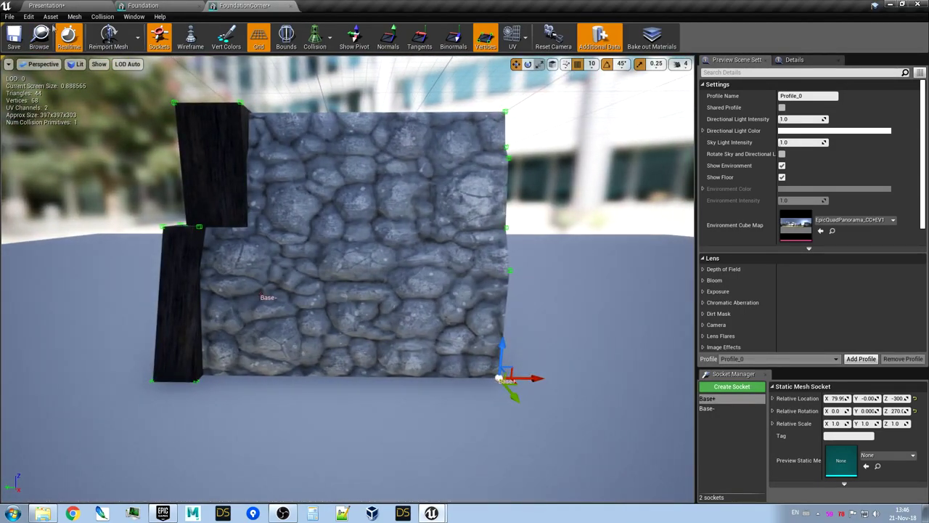
# Duplicate the end Foundation piece in the level and snap the copy to the free end of the FoundationCorner
pyautogui.click(41, 5)
pyautogui.moveTo(428, 248); pyautogui.dragTo(440, 261, button='right')
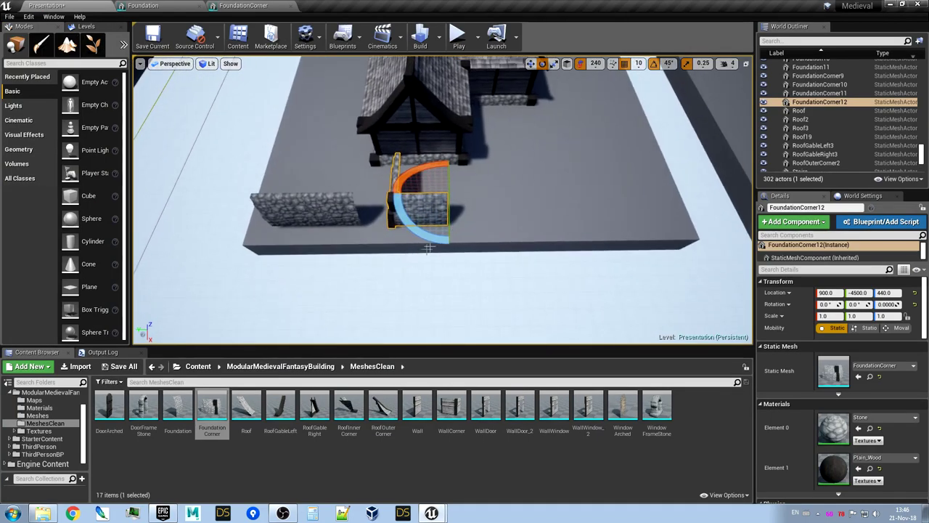
pyautogui.click(341, 209)
pyautogui.press('w')
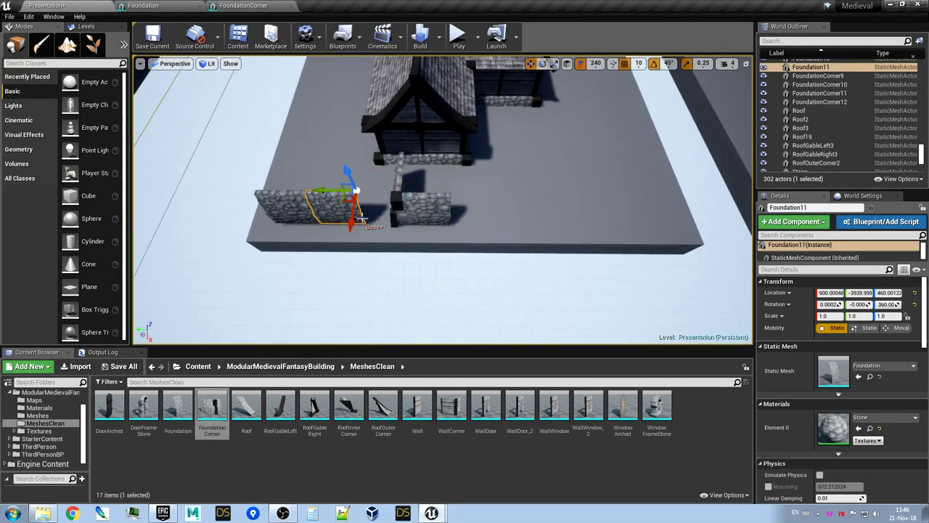
pyautogui.keyDown('alt'); pyautogui.moveTo(345, 198); pyautogui.dragTo(501, 194); pyautogui.keyUp('alt')
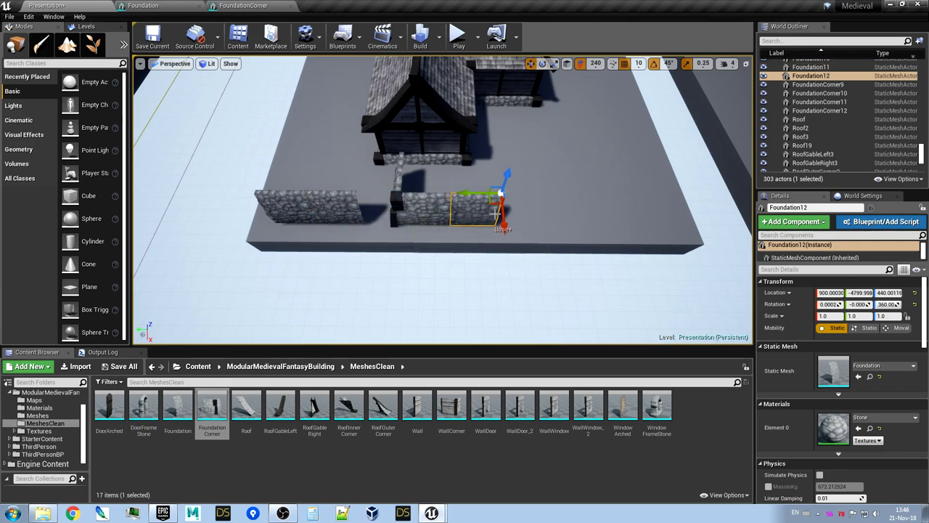
# Duplicate the FoundationCorner and move the copy beyond the wall to about X 1210, Y -5280, Z 440
pyautogui.click(424, 213)
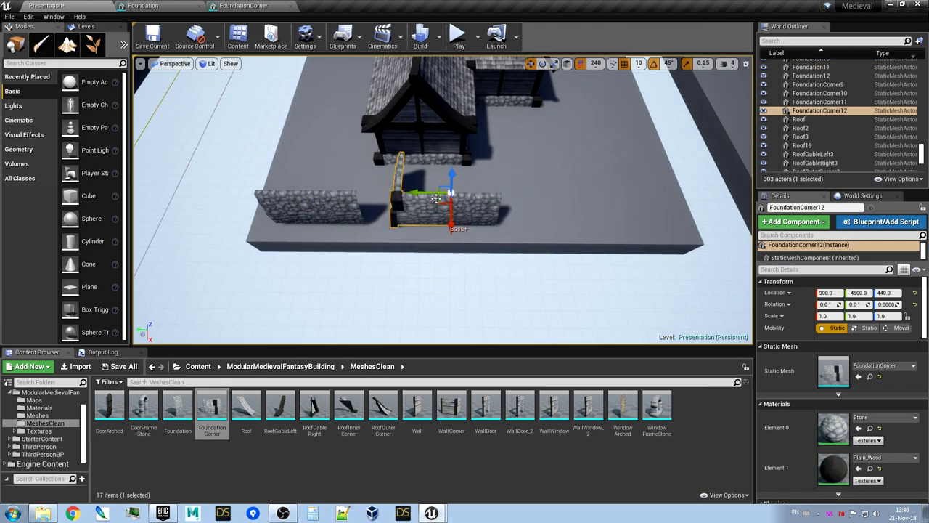
pyautogui.keyDown('alt'); pyautogui.moveTo(439, 202); pyautogui.dragTo(580, 253); pyautogui.keyUp('alt')
pyautogui.moveTo(579, 252); pyautogui.dragTo(614, 63, button='right')
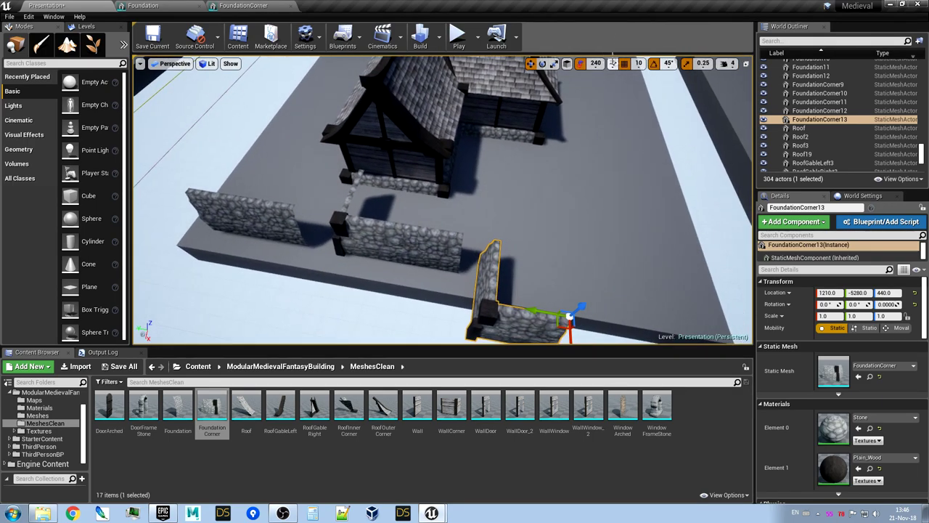
# Set the snap plugin's maximum search angle to 100 in its advanced project settings
pyautogui.click(598, 64)
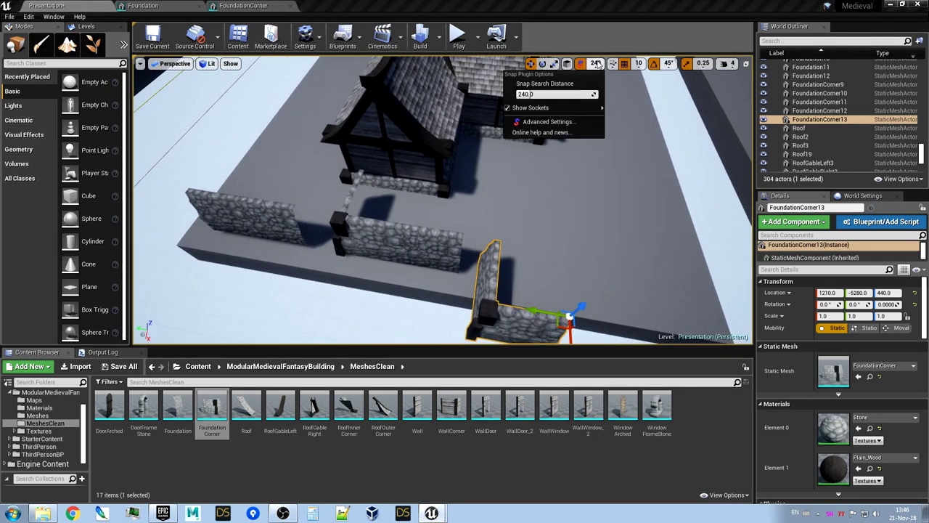
pyautogui.click(551, 122)
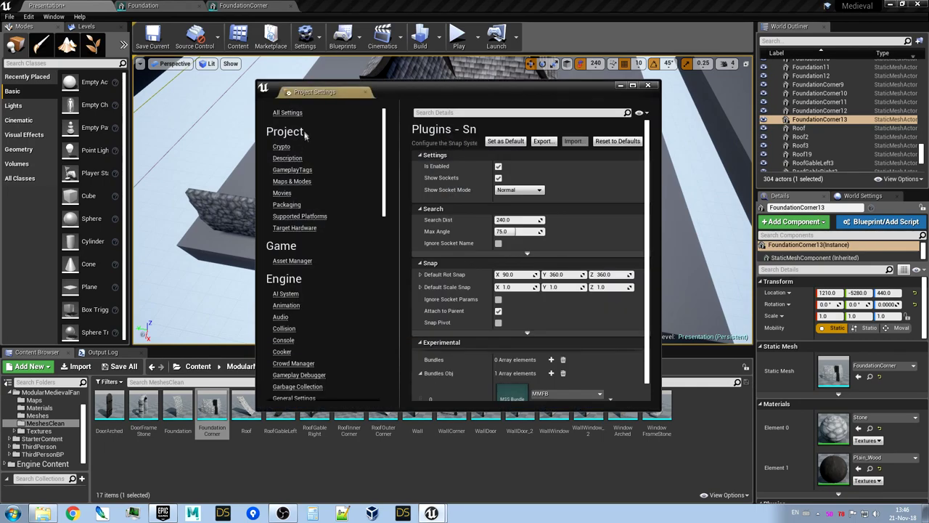
pyautogui.click(525, 220)
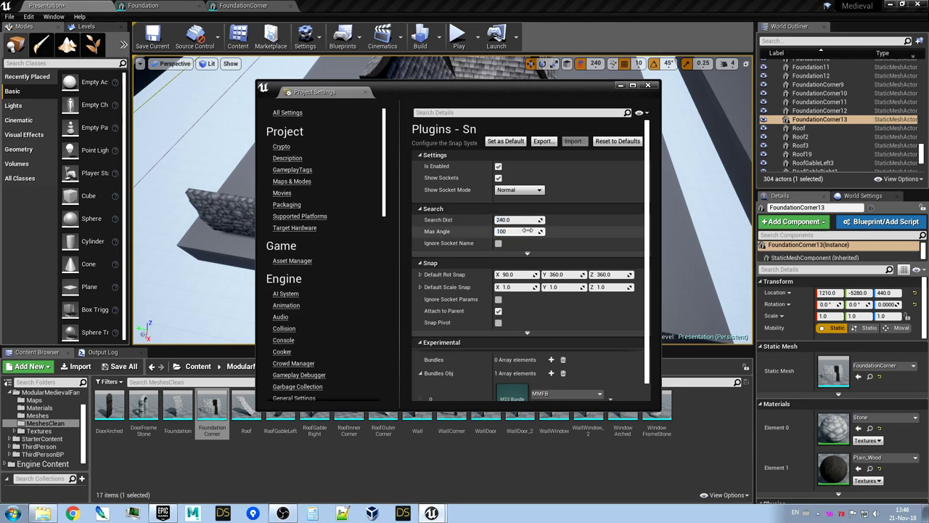
pyautogui.click(620, 87)
# Move the duplicated FoundationCorner back so it snaps to the free end of the front foundation wall
pyautogui.moveTo(559, 189); pyautogui.dragTo(514, 256, button='right')
pyautogui.moveTo(508, 263); pyautogui.dragTo(483, 251)
pyautogui.moveTo(483, 251); pyautogui.dragTo(451, 227, button='right')
# Move the Foundation piece next to the new corner to the free end of that corner's other wall, at about X 300, Y -5100
pyautogui.click(421, 242)
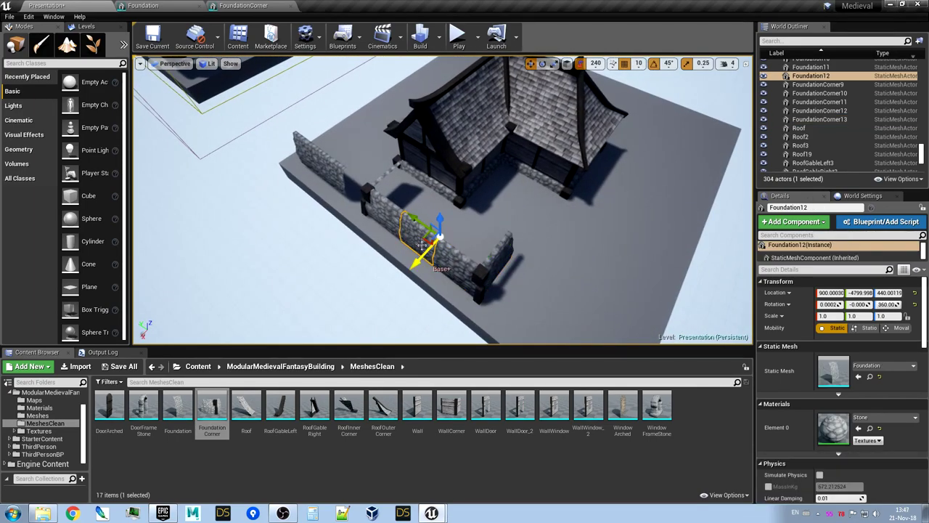
pyautogui.moveTo(518, 285); pyautogui.dragTo(554, 255)
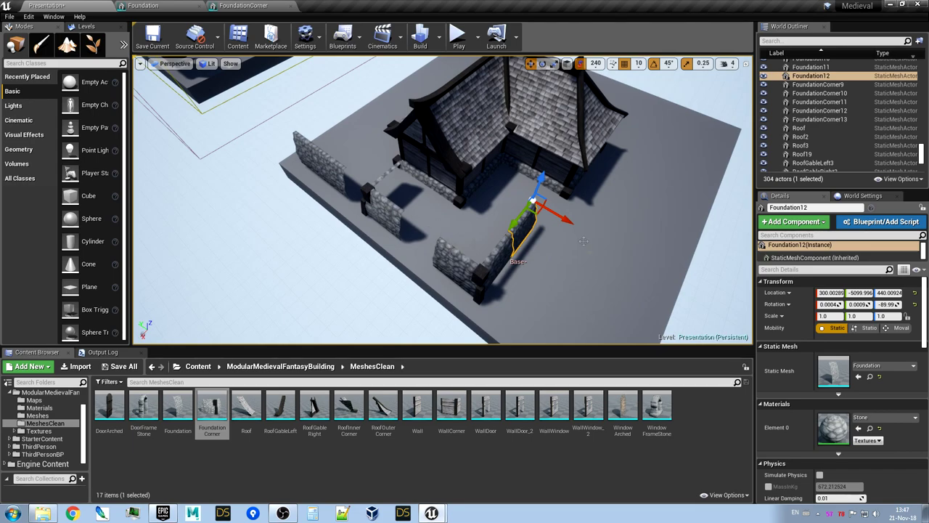
pyautogui.moveTo(583, 241); pyautogui.dragTo(592, 237, button='right')
# Duplicate the moved Foundation piece and snap the copy into the gap in the front wall at about X 900, Y -4800
pyautogui.keyDown('alt'); pyautogui.moveTo(521, 208); pyautogui.dragTo(406, 247); pyautogui.keyUp('alt')
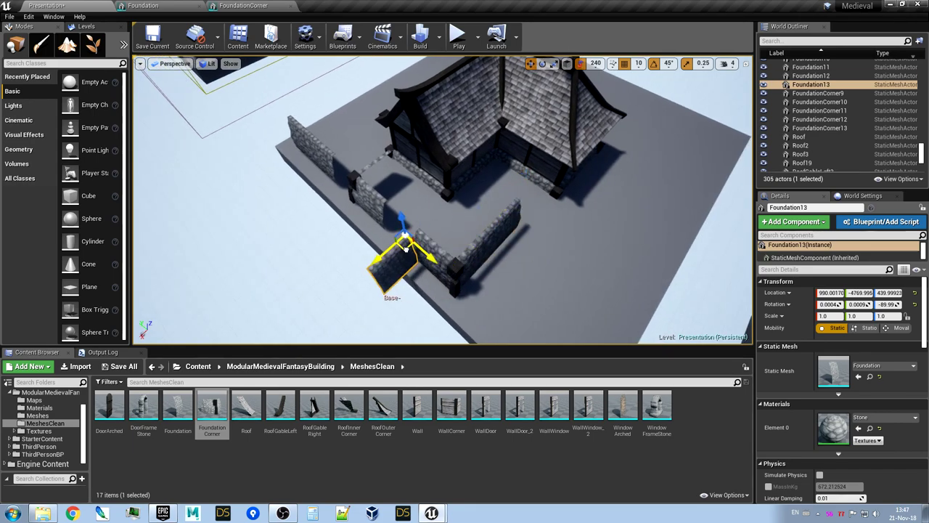
pyautogui.moveTo(407, 280); pyautogui.dragTo(494, 287, button='right')
pyautogui.moveTo(427, 163); pyautogui.dragTo(290, 169, button='right')
pyautogui.moveTo(449, 76); pyautogui.dragTo(449, 81, button='right')
pyautogui.moveTo(440, 217); pyautogui.dragTo(233, 216, button='right')
pyautogui.moveTo(565, 239); pyautogui.dragTo(555, 287, button='right')
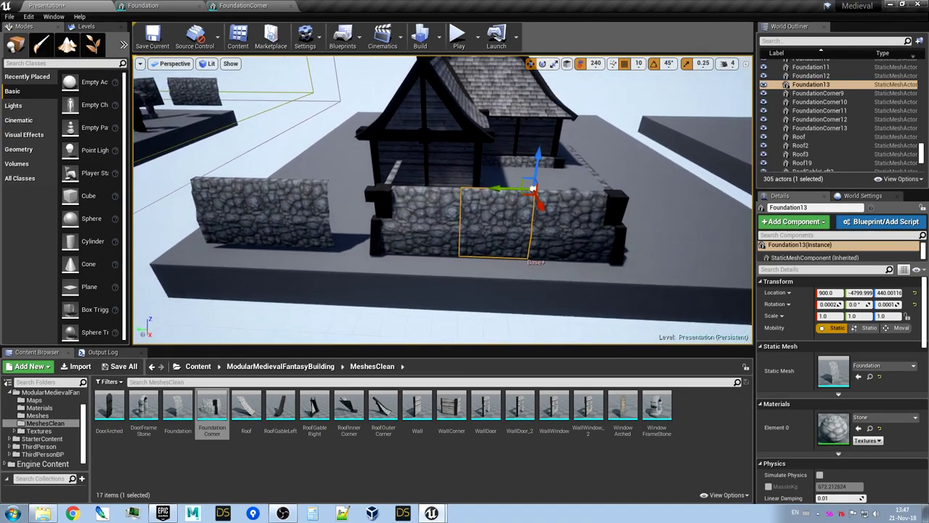
pyautogui.moveTo(479, 238)
pyautogui.mouseDown(button='right')
pyautogui.moveTo(495, 232)
pyautogui.moveTo(478, 238)
pyautogui.mouseUp(button='right')
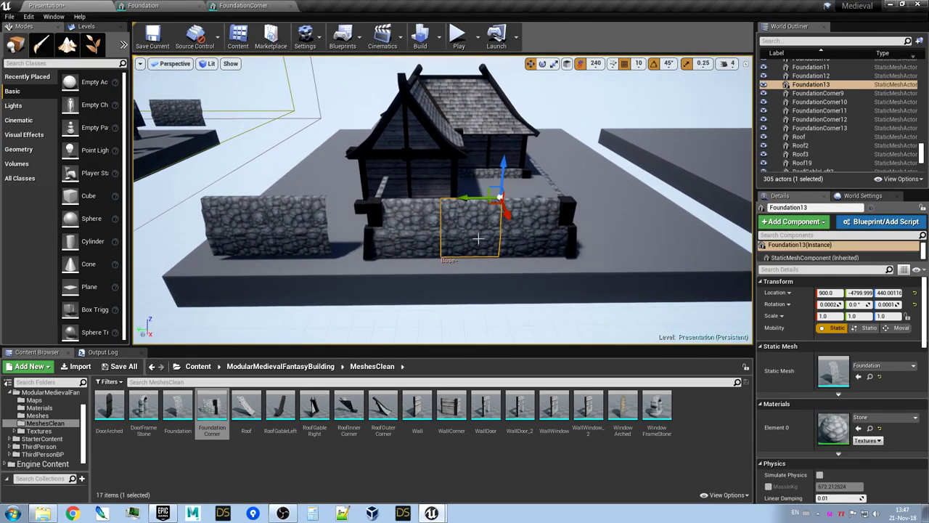
pyautogui.click(232, 219)
pyautogui.moveTo(374, 245); pyautogui.dragTo(324, 248, button='right')
pyautogui.keyDown('ctrl'); pyautogui.click(300, 205); pyautogui.keyUp('ctrl')
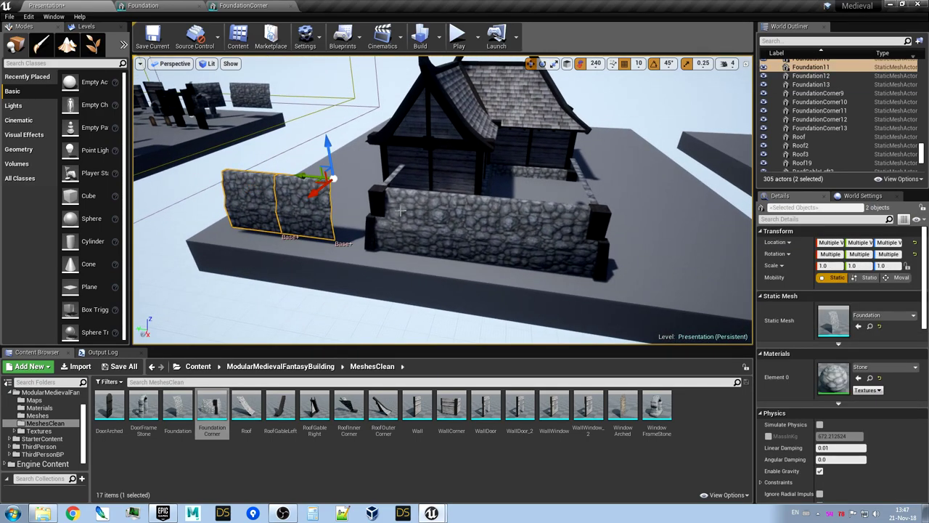
pyautogui.keyDown('ctrl'); pyautogui.click(404, 211); pyautogui.keyUp('ctrl')
pyautogui.keyDown('ctrl'); pyautogui.click(482, 226); pyautogui.keyUp('ctrl')
pyautogui.keyDown('ctrl'); pyautogui.click(562, 231); pyautogui.keyUp('ctrl')
# Duplicate the floor platform under the house and place the copy beside it at about X 3450, Y -210
pyautogui.moveTo(699, 233); pyautogui.dragTo(566, 254, button='right')
pyautogui.click(618, 239)
pyautogui.moveTo(478, 198); pyautogui.dragTo(485, 181, button='right')
pyautogui.keyDown('alt'); pyautogui.moveTo(486, 206); pyautogui.dragTo(169, 278); pyautogui.keyUp('alt')
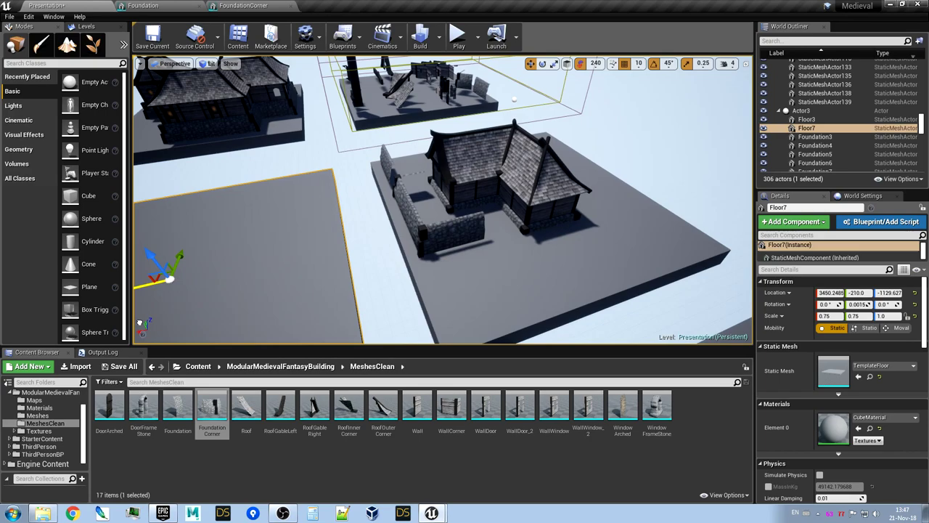
# Select the two connected Foundation pieces and both FoundationCorners, and move them together onto the new floor platform
pyautogui.click(398, 191)
pyautogui.keyDown('ctrl'); pyautogui.click(415, 208); pyautogui.keyUp('ctrl')
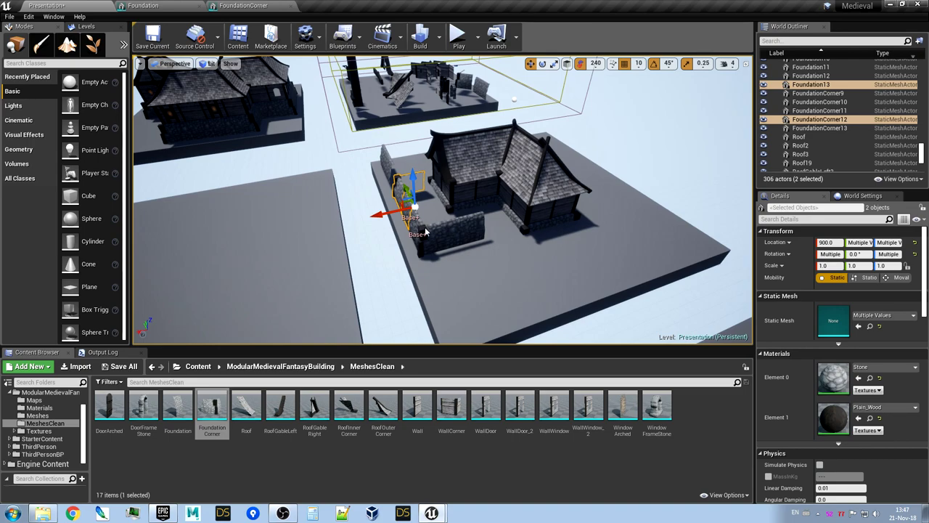
pyautogui.keyDown('ctrl'); pyautogui.click(425, 231); pyautogui.keyUp('ctrl')
pyautogui.keyDown('ctrl'); pyautogui.click(477, 229); pyautogui.keyUp('ctrl')
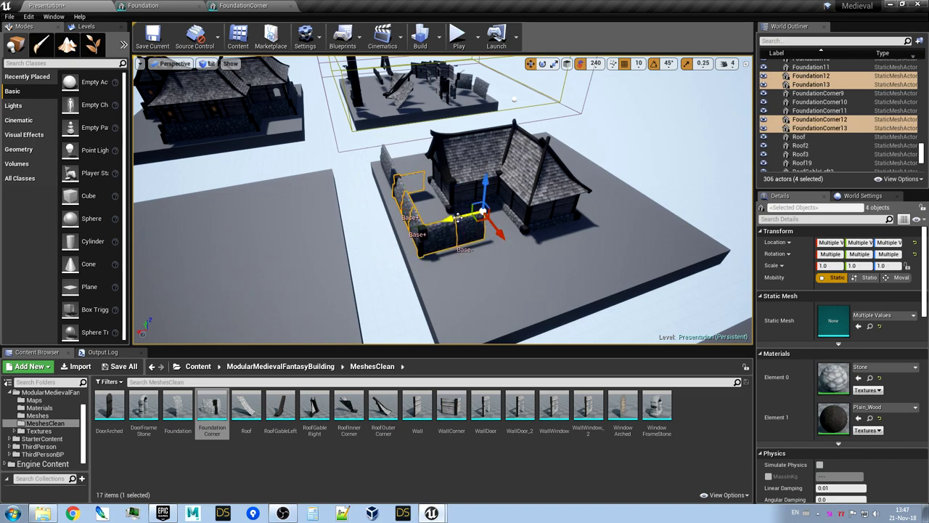
pyautogui.moveTo(454, 217); pyautogui.dragTo(145, 294)
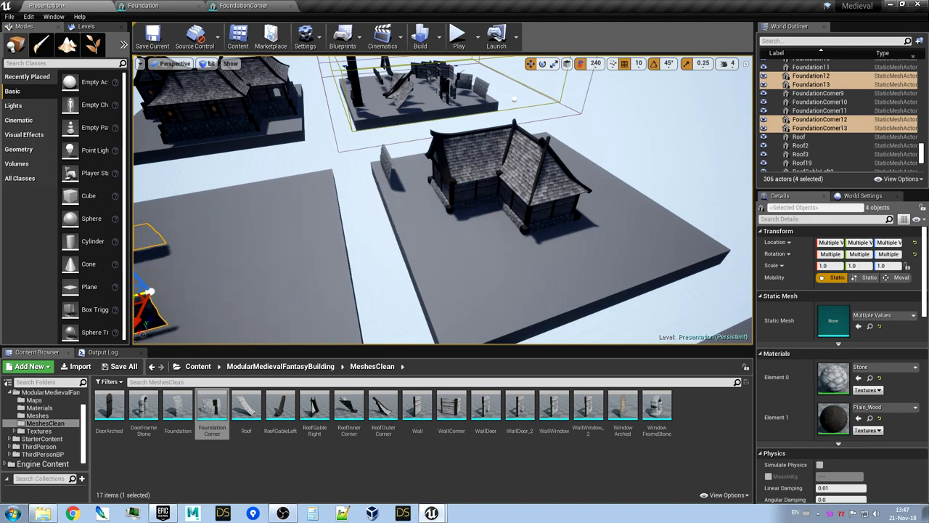
# Delete the two separate Foundation pieces left at the edge of the house platform
pyautogui.click(385, 162)
pyautogui.press('Delete')
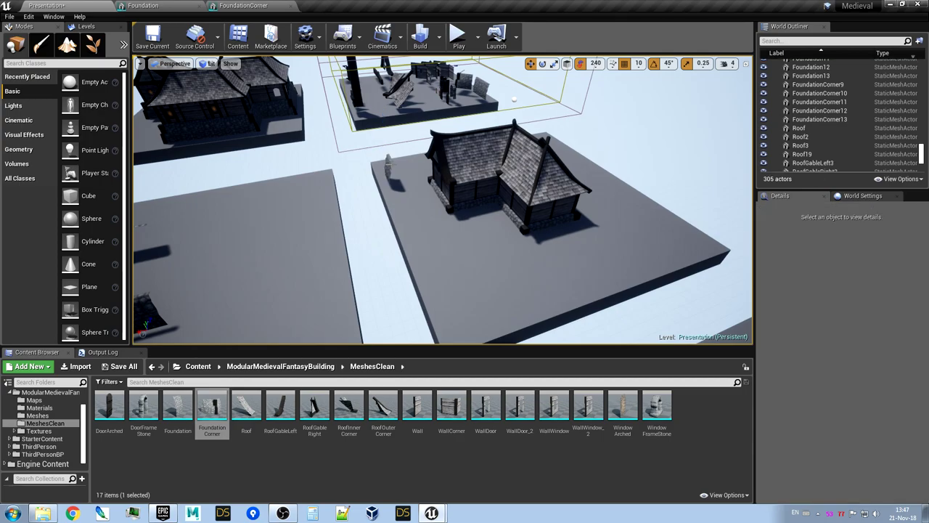
pyautogui.click(388, 165)
pyautogui.press('Delete')
# Place a Wall mesh on the new floor platform in front of the foundation, at X 4250, Y -4320, Z 130
pyautogui.moveTo(387, 164); pyautogui.dragTo(421, 178, button='right')
pyautogui.press('w')
pyautogui.press('s')
pyautogui.press('s')
pyautogui.press('d')
pyautogui.press('w')
pyautogui.press('s')
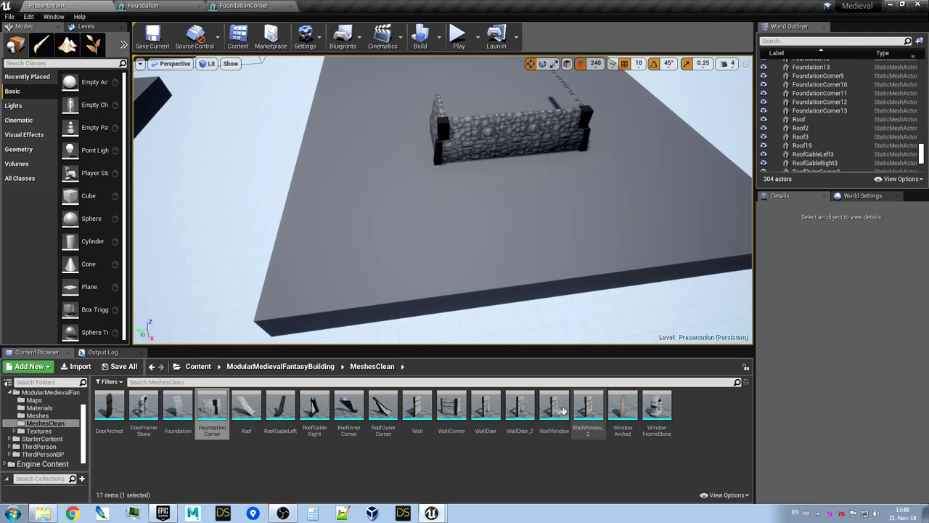
pyautogui.moveTo(418, 410); pyautogui.dragTo(485, 225)
pyautogui.moveTo(485, 225); pyautogui.dragTo(424, 229, button='right')
pyautogui.press('d')
pyautogui.press('w')
pyautogui.press('w')
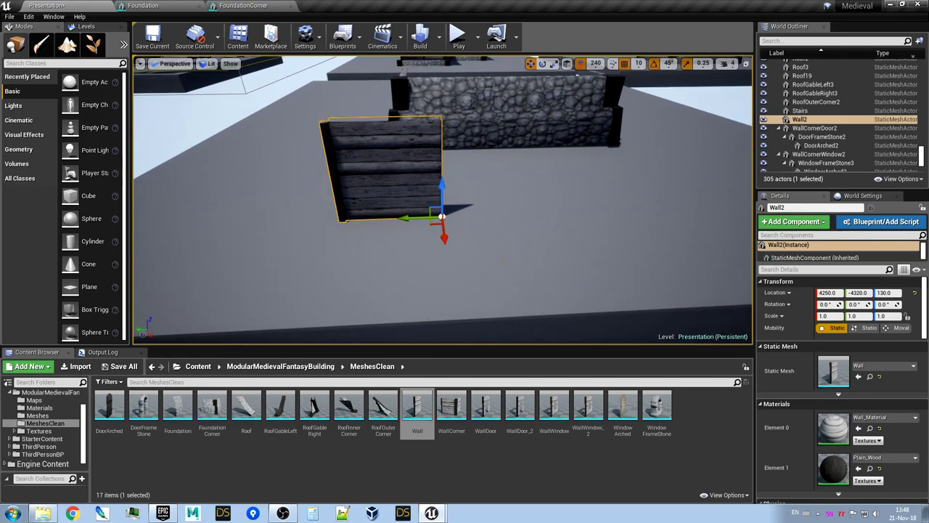
# Open the placed Wall's static mesh for editing
pyautogui.hotkey('ctrl', 'e')
pyautogui.keyDown('alt'); pyautogui.moveTo(494, 297); pyautogui.dragTo(384, 309); pyautogui.keyUp('alt')
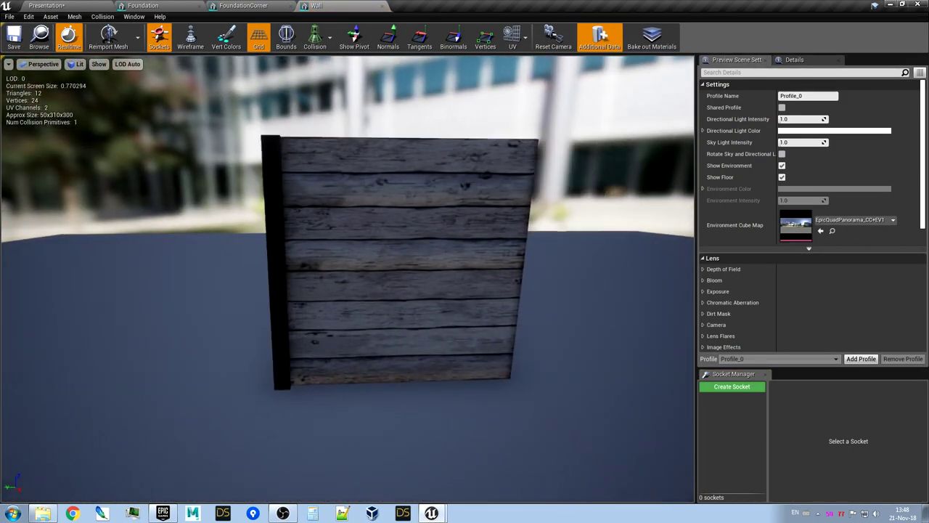
pyautogui.press('d')
# Examine the Wall mesh's collision outline, and hide it again
pyautogui.click(331, 37)
pyautogui.click(337, 64)
pyautogui.press('d')
pyautogui.moveTo(335, 67); pyautogui.dragTo(272, 93, button='right')
pyautogui.press('e')
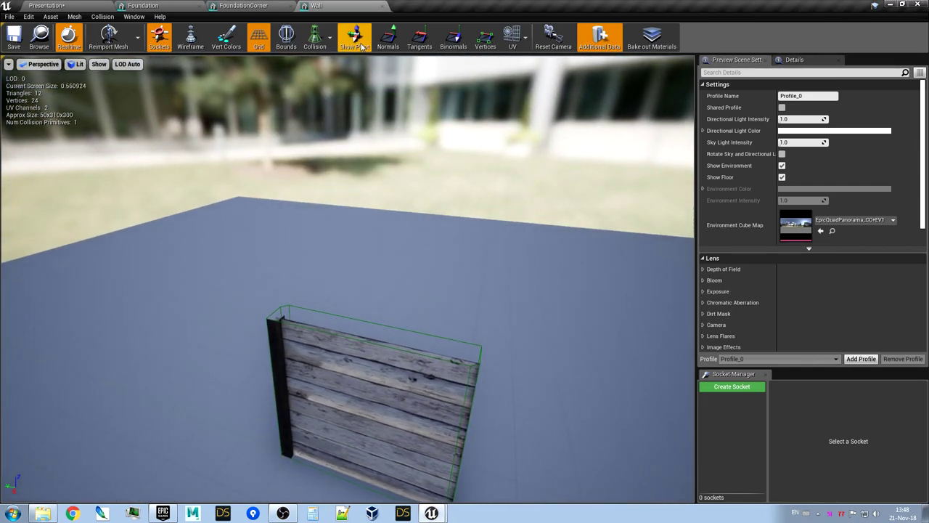
pyautogui.click(331, 38)
pyautogui.click(332, 64)
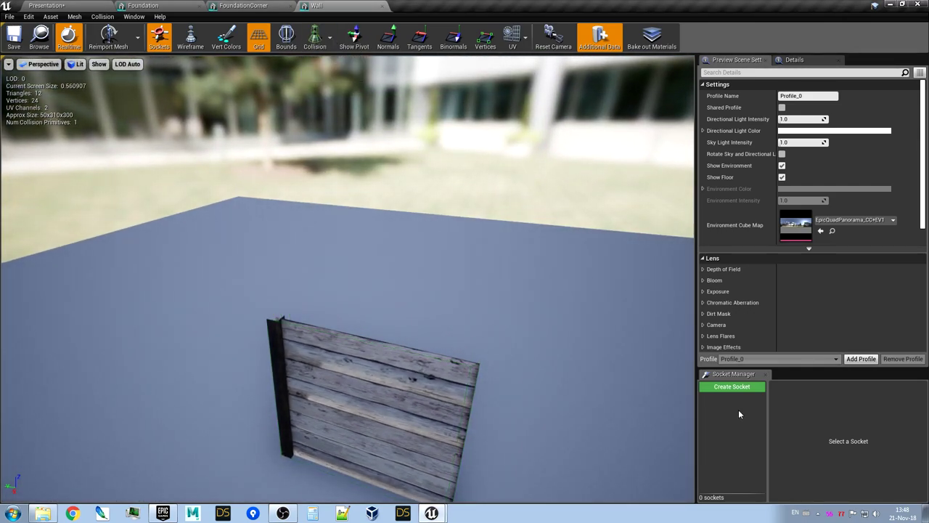
# Create two sockets on the Wall mesh, named Wall+ and Wall-
pyautogui.click(738, 388)
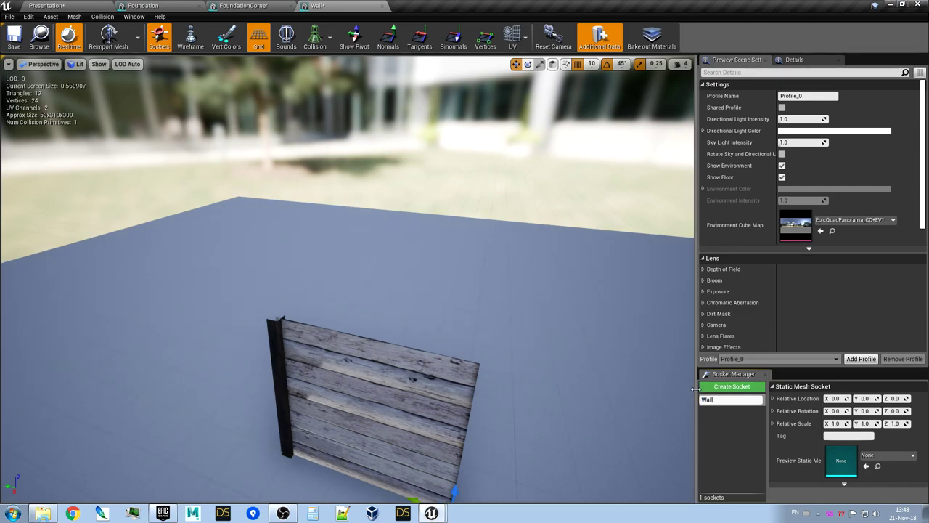
pyautogui.write('Wall+')
pyautogui.press('Return')
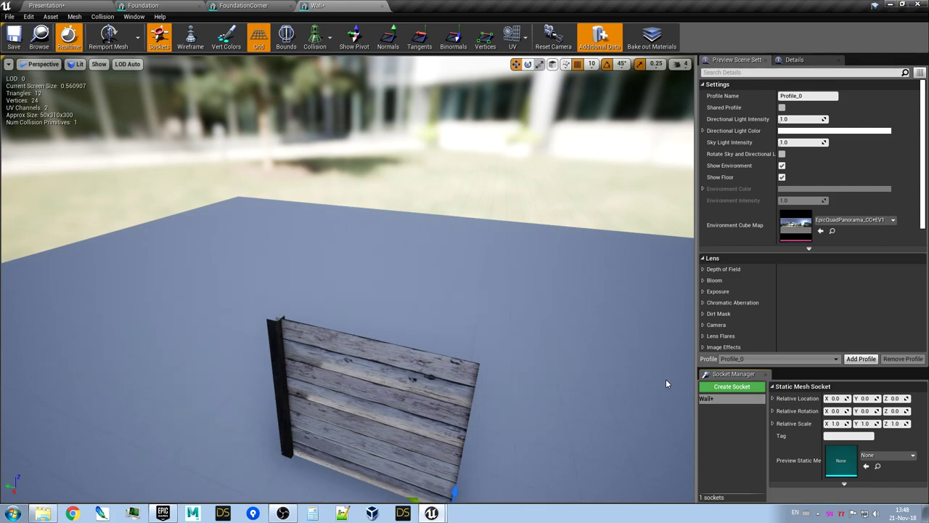
pyautogui.click(731, 389)
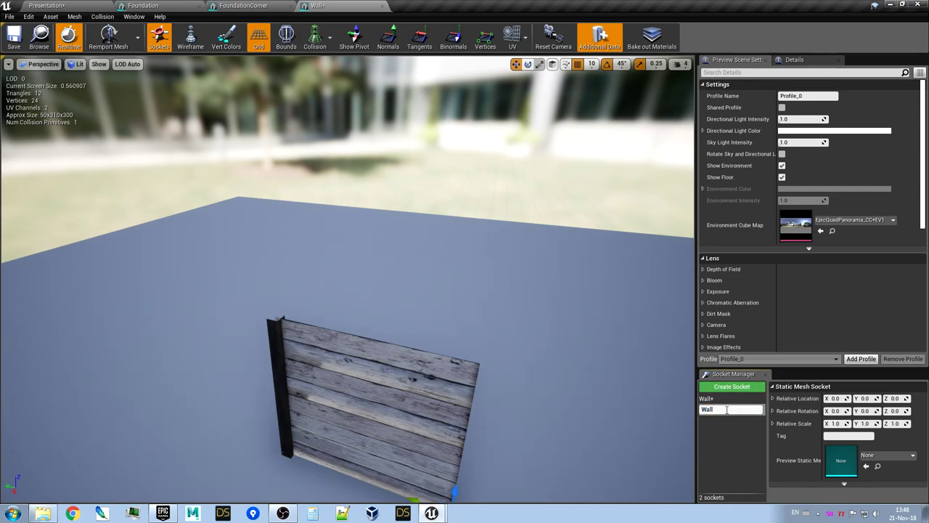
# Show the mesh vertices and rotate the Wall+ socket to 270 degrees about Z
pyautogui.moveTo(472, 336); pyautogui.dragTo(435, 385, button='right')
pyautogui.press('w')
pyautogui.press('w')
pyautogui.press('d')
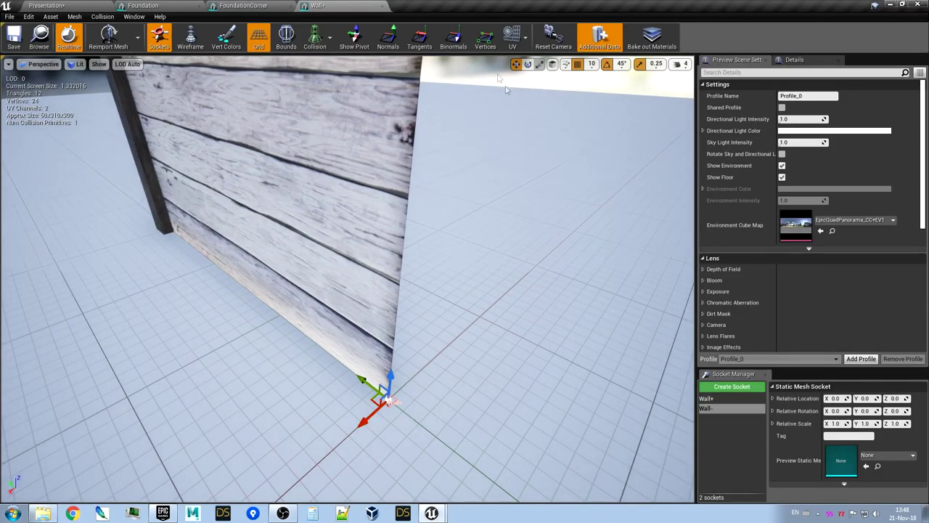
pyautogui.click(487, 42)
pyautogui.moveTo(442, 292); pyautogui.dragTo(448, 358, button='right')
pyautogui.press('w')
pyautogui.press('s')
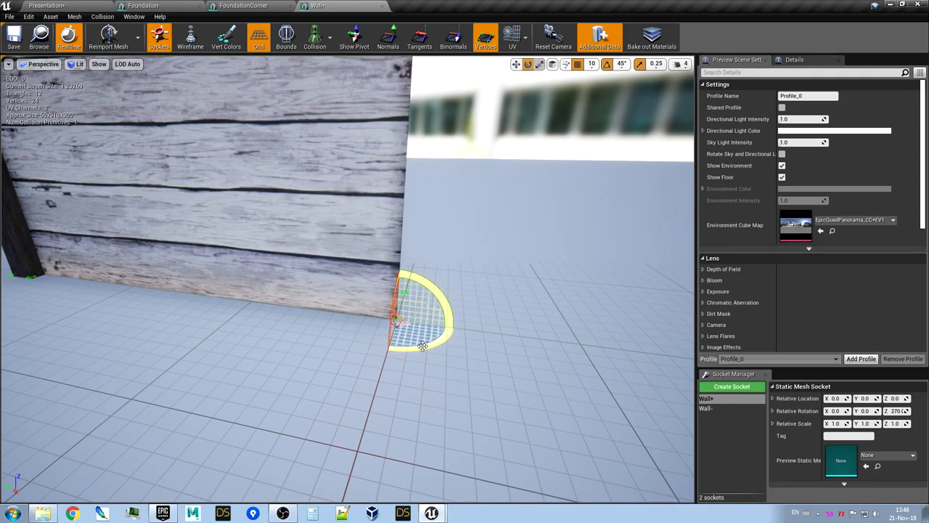
# Snap the Wall- socket to the bottom center vertex at the wall's post end, at Y 300
pyautogui.click(722, 407)
pyautogui.moveTo(388, 363); pyautogui.dragTo(396, 277, button='right')
pyautogui.press('a')
pyautogui.press('q')
pyautogui.press('e')
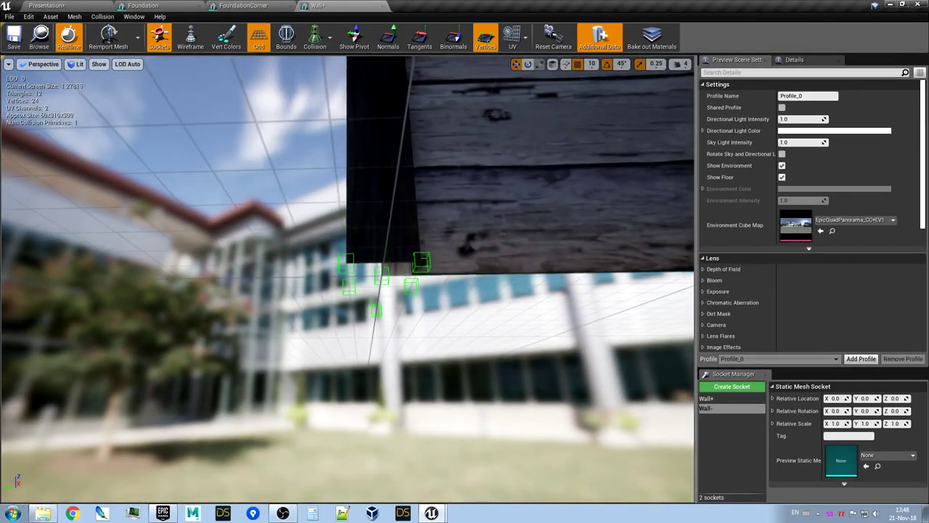
pyautogui.press('s')
pyautogui.moveTo(396, 277); pyautogui.dragTo(392, 248, button='right')
pyautogui.press('a')
pyautogui.press('w')
pyautogui.press('e')
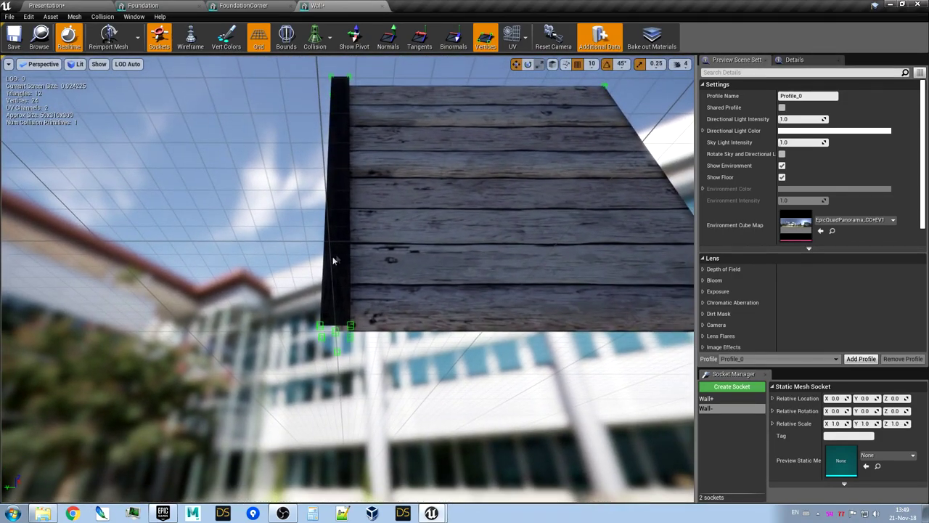
pyautogui.press('d')
pyautogui.moveTo(568, 280)
pyautogui.mouseDown(button='right')
pyautogui.moveTo(560, 288)
pyautogui.moveTo(569, 296)
pyautogui.mouseUp(button='right')
pyautogui.press('a')
pyautogui.press('d')
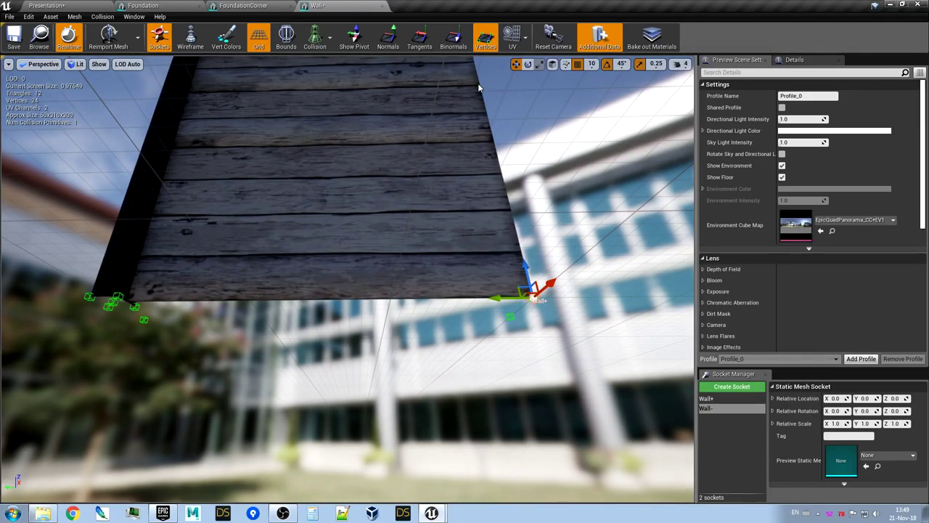
pyautogui.moveTo(417, 211); pyautogui.dragTo(435, 229, button='right')
pyautogui.moveTo(391, 159); pyautogui.dragTo(423, 136)
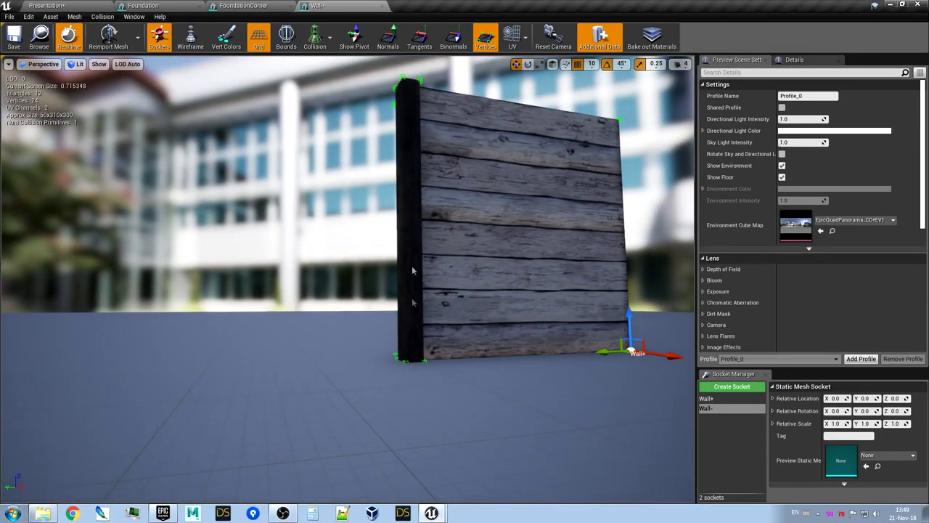
pyautogui.moveTo(409, 216); pyautogui.dragTo(443, 207, button='right')
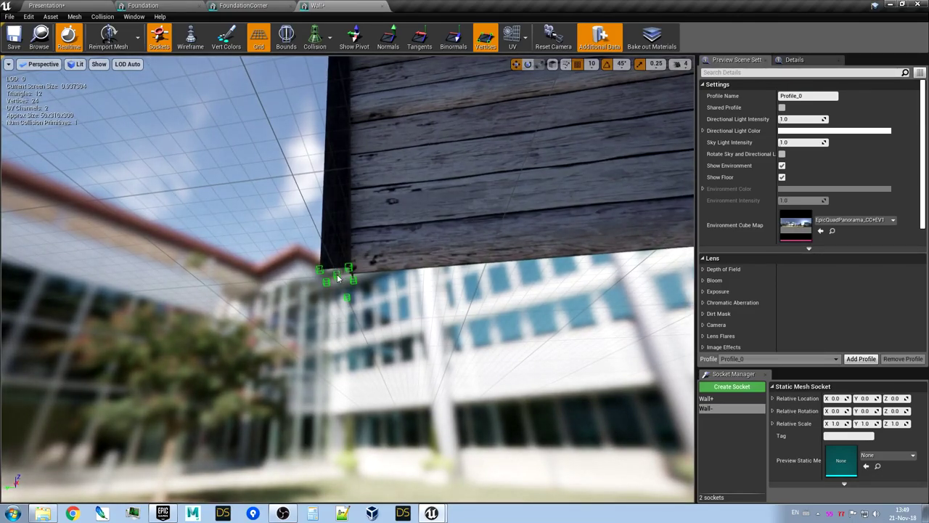
# Rotate the Wall- socket to about 90 degrees about Z, with its X and Y rotations at 0
pyautogui.press('e')
pyautogui.moveTo(369, 303)
pyautogui.mouseDown(button='right')
pyautogui.moveTo(265, 298)
pyautogui.moveTo(360, 301)
pyautogui.mouseUp(button='right')
pyautogui.moveTo(353, 340); pyautogui.dragTo(353, 341)
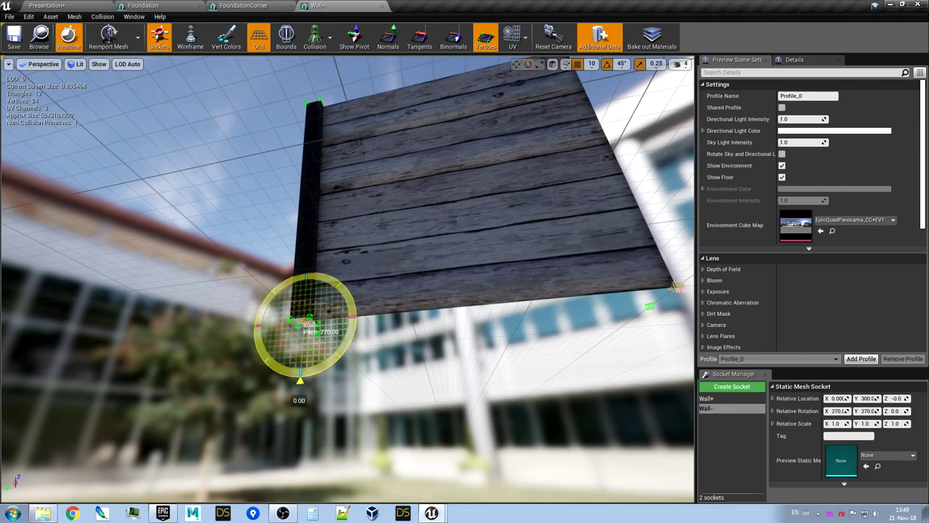
pyautogui.press('w')
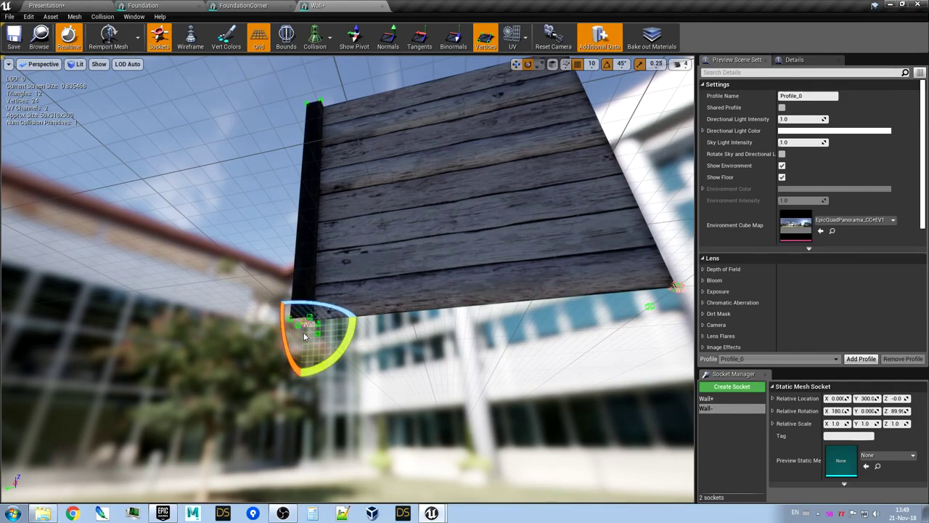
pyautogui.moveTo(290, 351); pyautogui.dragTo(282, 304)
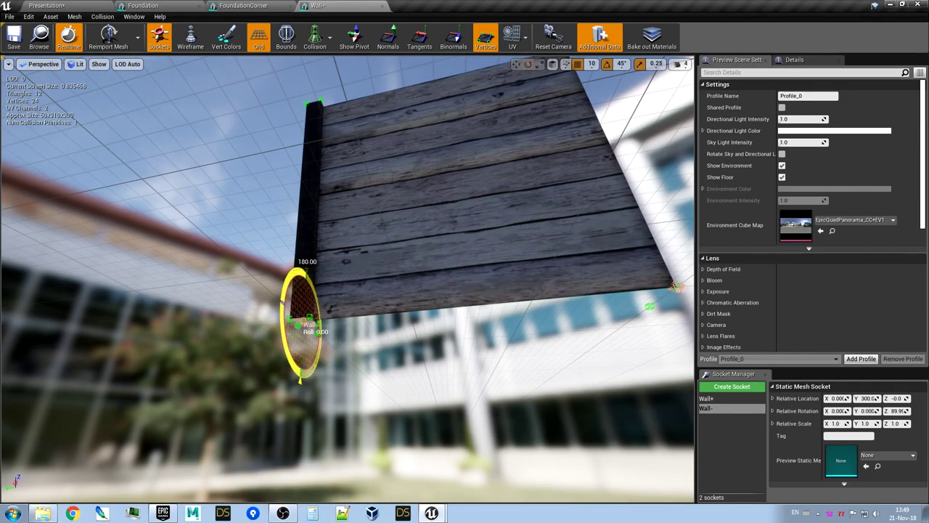
# Save the Wall mesh and return to the Presentation level
pyautogui.keyDown('alt'); pyautogui.moveTo(359, 420); pyautogui.dragTo(11, 117); pyautogui.keyUp('alt')
pyautogui.click(14, 36)
pyautogui.click(67, 6)
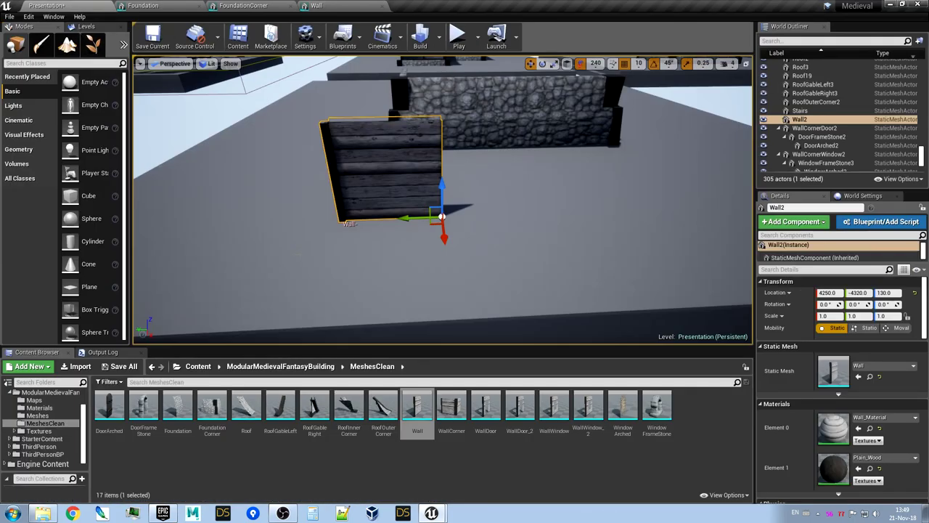
# Duplicate the Wall twice along Y, snapping the copies end to end into a row of three
pyautogui.moveTo(313, 181); pyautogui.dragTo(330, 178, button='right')
pyautogui.press('s')
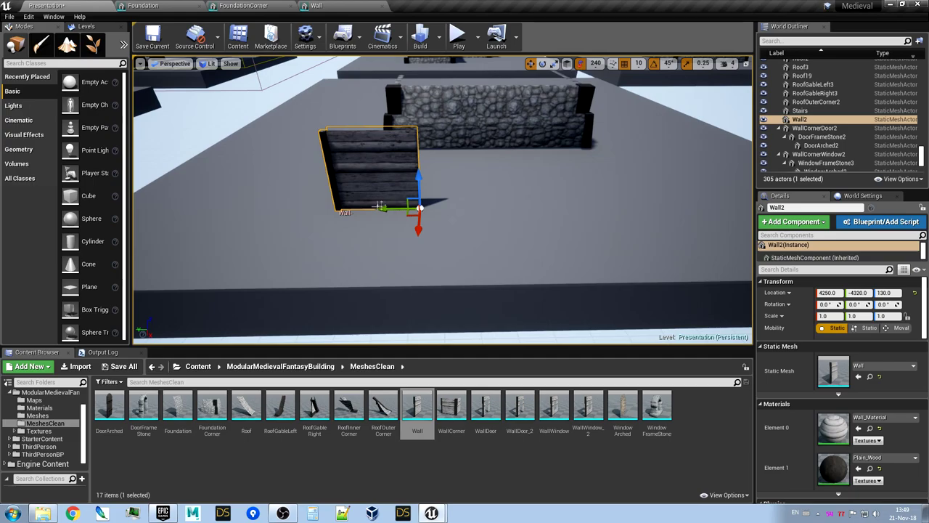
pyautogui.keyDown('alt'); pyautogui.moveTo(383, 210); pyautogui.dragTo(554, 208); pyautogui.keyUp('alt')
pyautogui.moveTo(555, 208); pyautogui.dragTo(578, 209, button='right')
pyautogui.press('s')
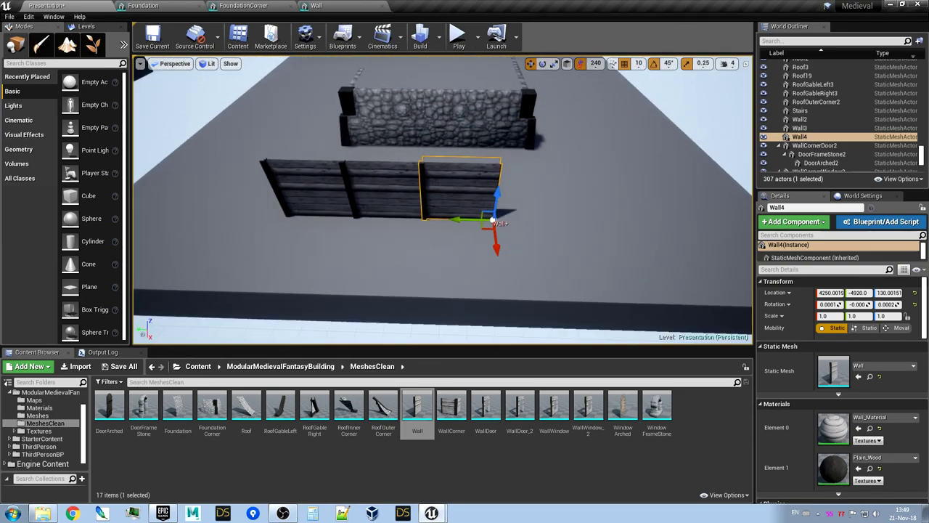
# Place a WallCorner mesh on the platform beside the end of the wall row
pyautogui.press('w')
pyautogui.moveTo(497, 254); pyautogui.dragTo(568, 221, button='right')
pyautogui.press('w')
pyautogui.press('w')
pyautogui.moveTo(498, 184); pyautogui.dragTo(496, 184, button='right')
pyautogui.press('w')
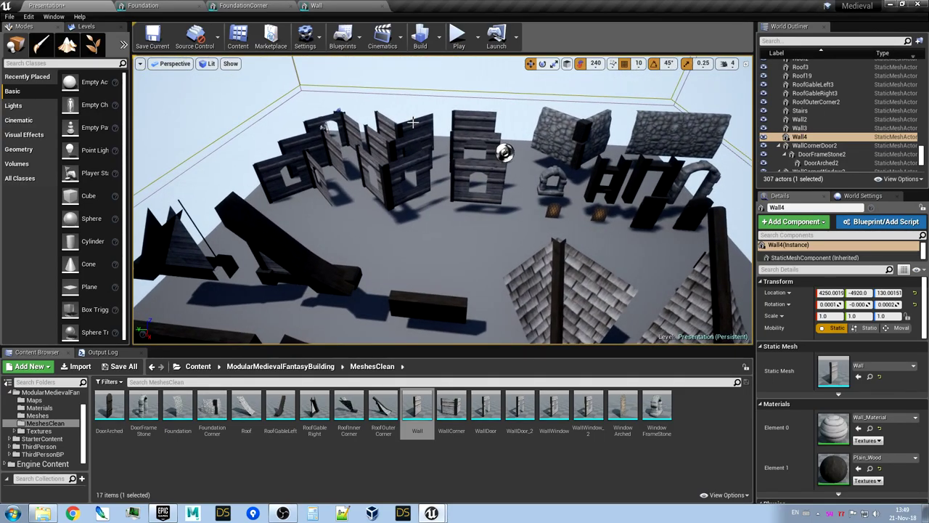
pyautogui.click(453, 410)
pyautogui.moveTo(450, 248); pyautogui.dragTo(700, 196, button='right')
pyautogui.press('f')
pyautogui.moveTo(450, 248); pyautogui.dragTo(153, 282, button='right')
pyautogui.press('d')
pyautogui.moveTo(502, 326); pyautogui.dragTo(514, 171)
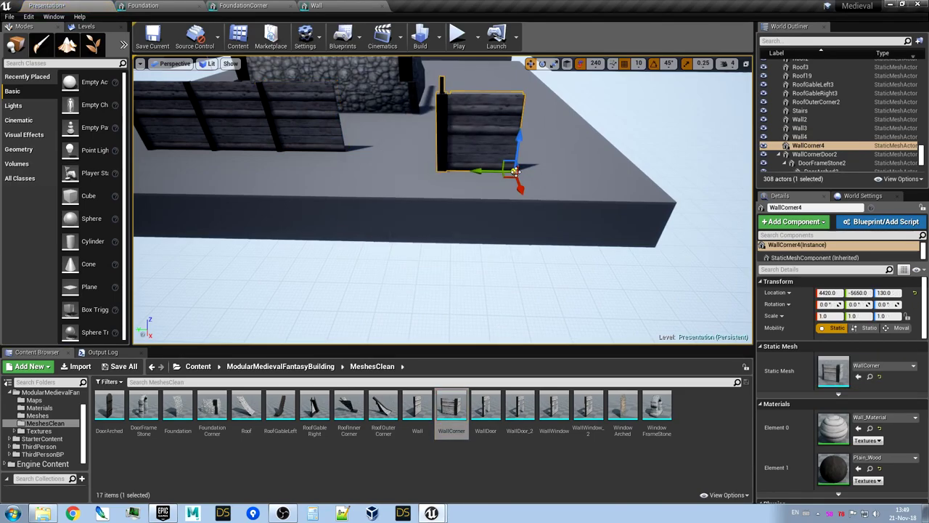
# Open the WallCorner mesh for editing and add two sockets named Wall+ and Wall-
pyautogui.hotkey('ctrl', 'e')
pyautogui.moveTo(524, 316); pyautogui.dragTo(370, 366, button='right')
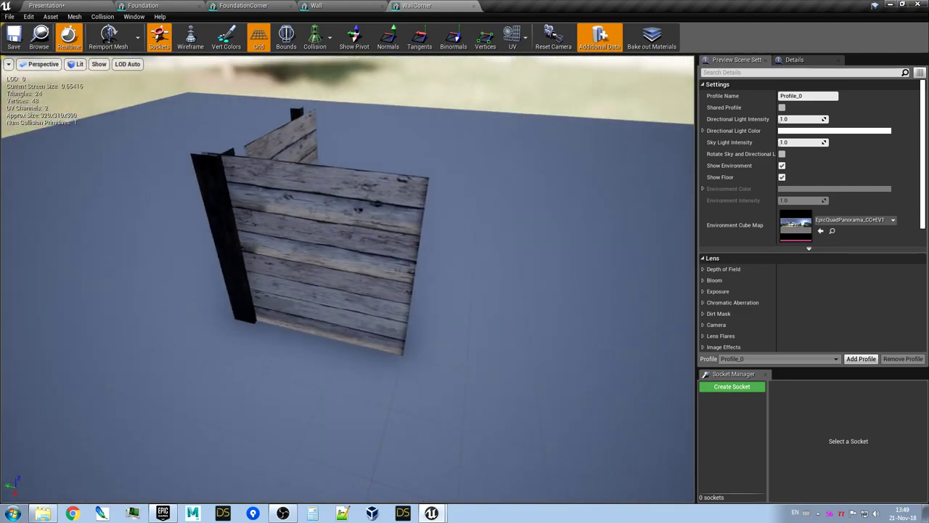
pyautogui.moveTo(465, 341); pyautogui.dragTo(472, 342)
pyautogui.click(742, 387)
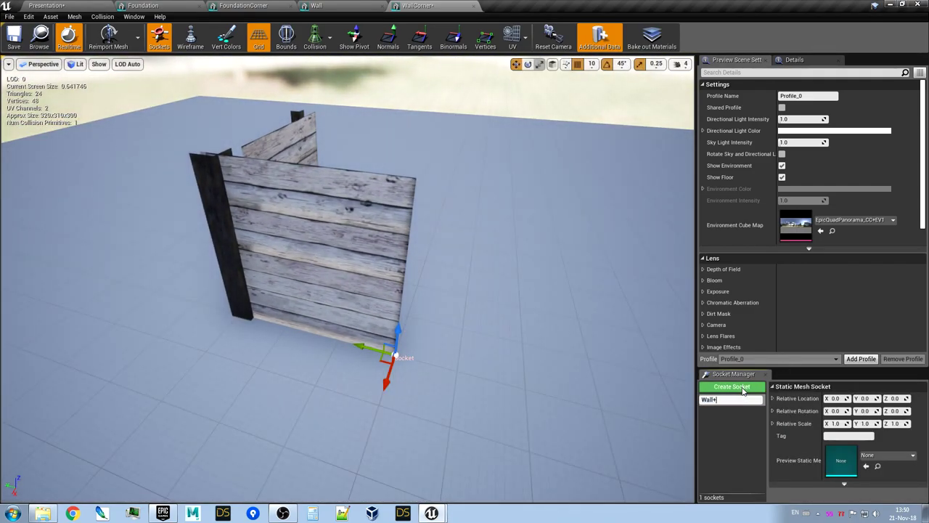
pyautogui.click(528, 65)
pyautogui.moveTo(396, 400); pyautogui.dragTo(448, 399)
pyautogui.press('w')
pyautogui.click(740, 388)
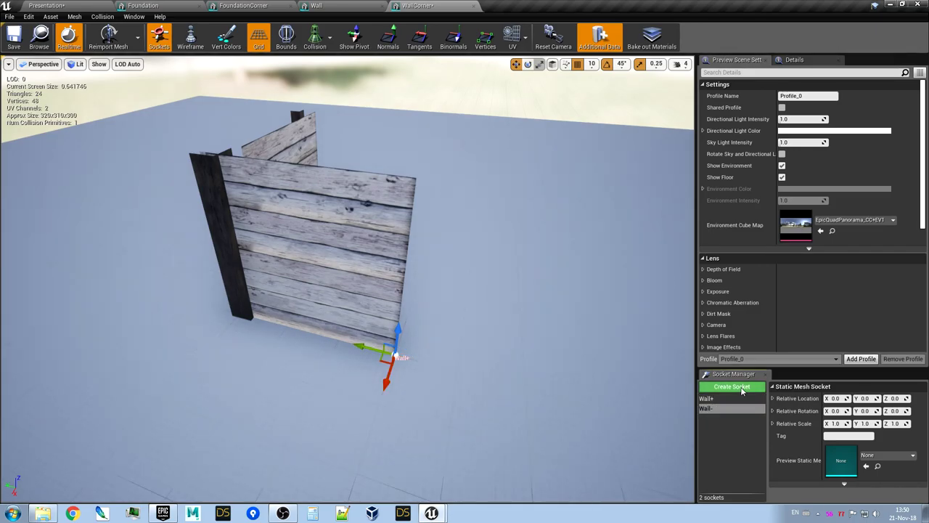
# Show the mesh vertices and snap the Wall- socket to the bottom vertex at the far post, at about X -299, Y 300
pyautogui.moveTo(424, 302); pyautogui.dragTo(523, 254, button='right')
pyautogui.moveTo(557, 160); pyautogui.dragTo(557, 127, button='right')
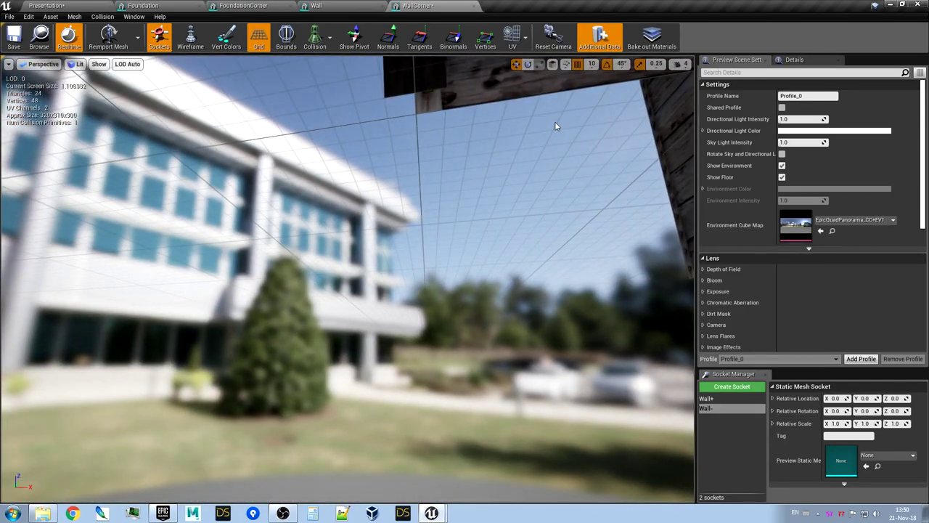
pyautogui.click(485, 39)
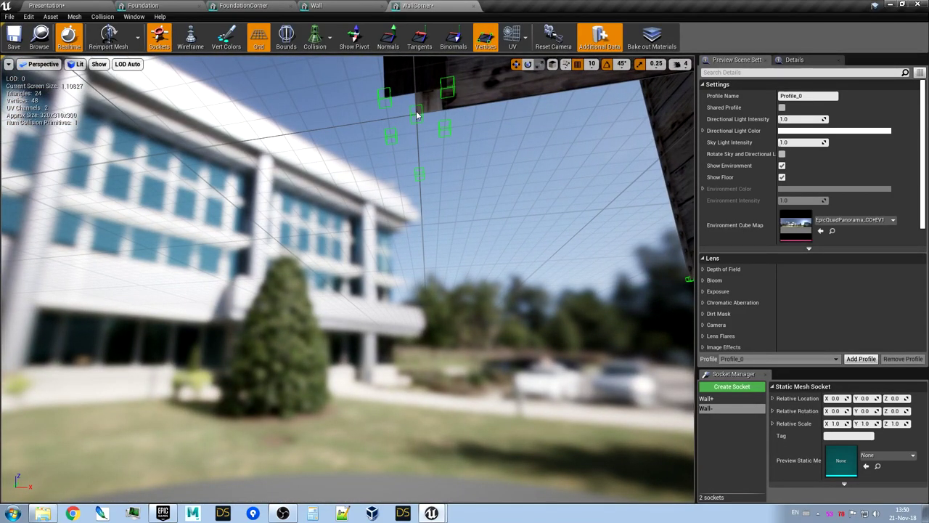
pyautogui.moveTo(528, 303); pyautogui.dragTo(522, 364, button='right')
# Rotate the Wall- socket to 180 degrees about Z, with X and Y rotations at 0, and save the WallCorner mesh
pyautogui.press('e')
pyautogui.press('e')
pyautogui.press('w')
pyautogui.press('e')
pyautogui.moveTo(385, 280); pyautogui.dragTo(432, 308)
pyautogui.press('w')
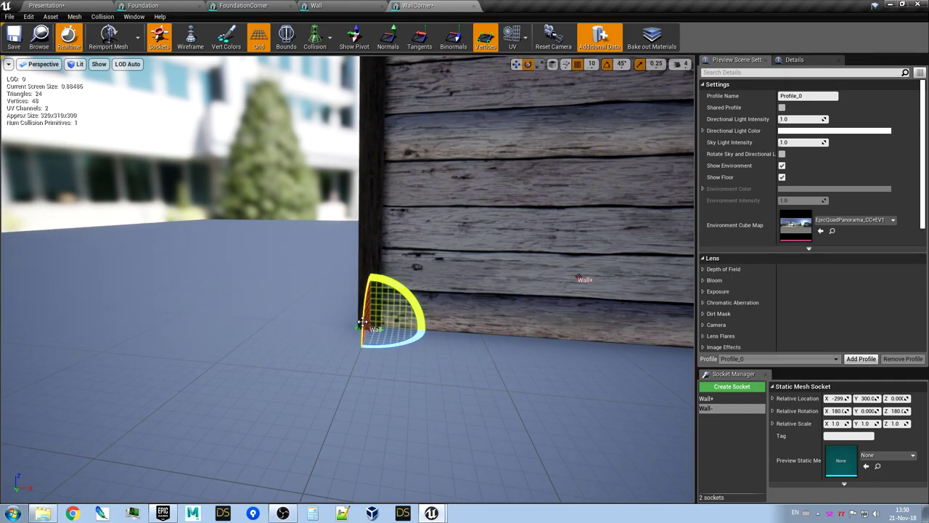
pyautogui.moveTo(362, 321); pyautogui.dragTo(363, 357)
pyautogui.moveTo(404, 430); pyautogui.dragTo(570, 420, button='right')
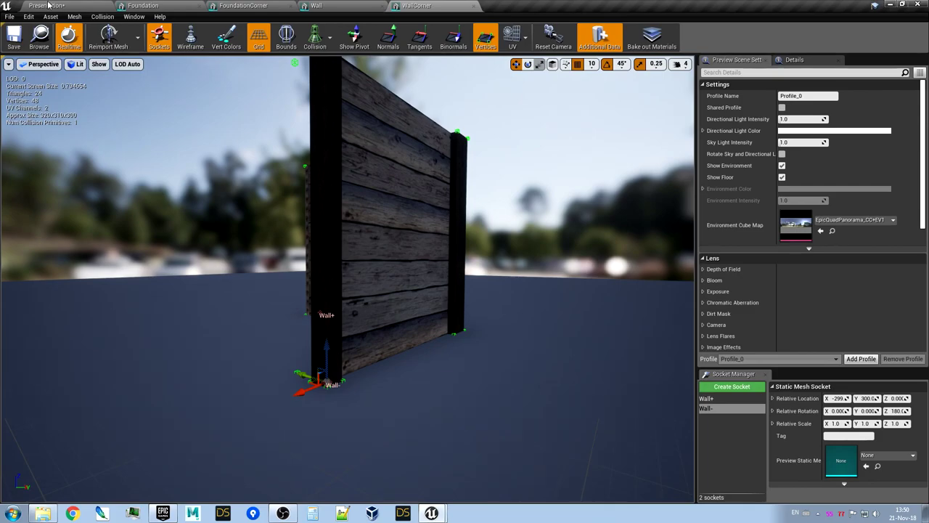
# Return to the Presentation level and snap the WallCorner onto the near end of the wall row
pyautogui.click(49, 6)
pyautogui.moveTo(399, 277); pyautogui.dragTo(423, 261, button='right')
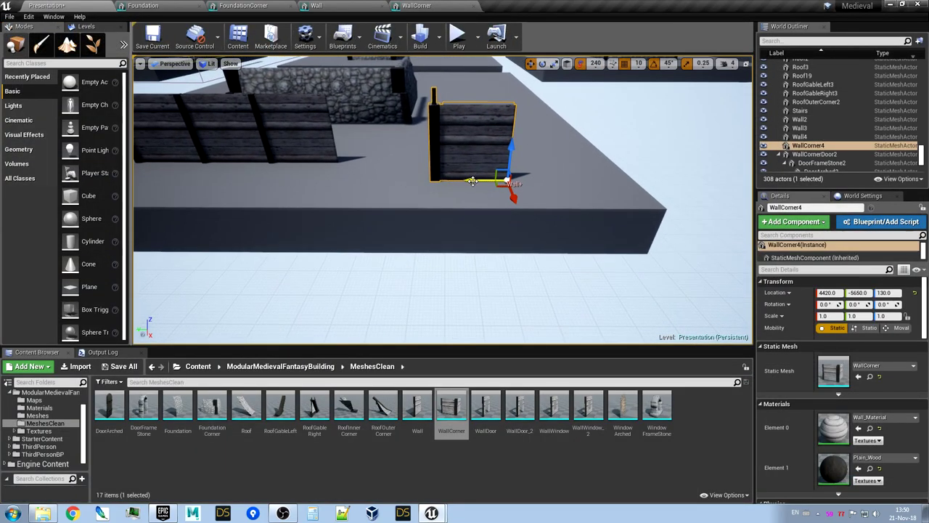
pyautogui.moveTo(502, 187); pyautogui.dragTo(383, 215)
pyautogui.moveTo(355, 264); pyautogui.dragTo(326, 292, button='right')
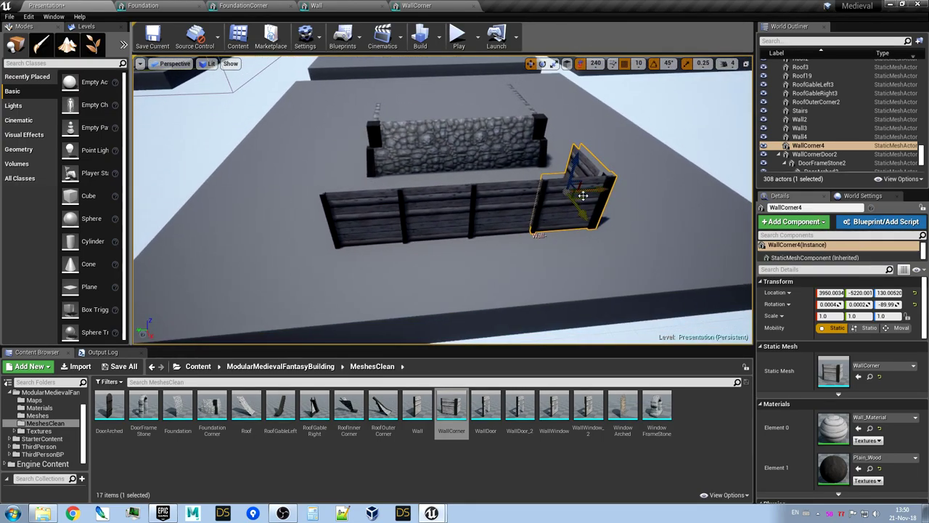
# Move the WallCorner to the opposite end of the row and snap it to the last wall
pyautogui.moveTo(583, 195); pyautogui.dragTo(331, 245)
pyautogui.moveTo(334, 246); pyautogui.dragTo(297, 295, button='right')
pyautogui.moveTo(438, 231); pyautogui.dragTo(438, 205, button='right')
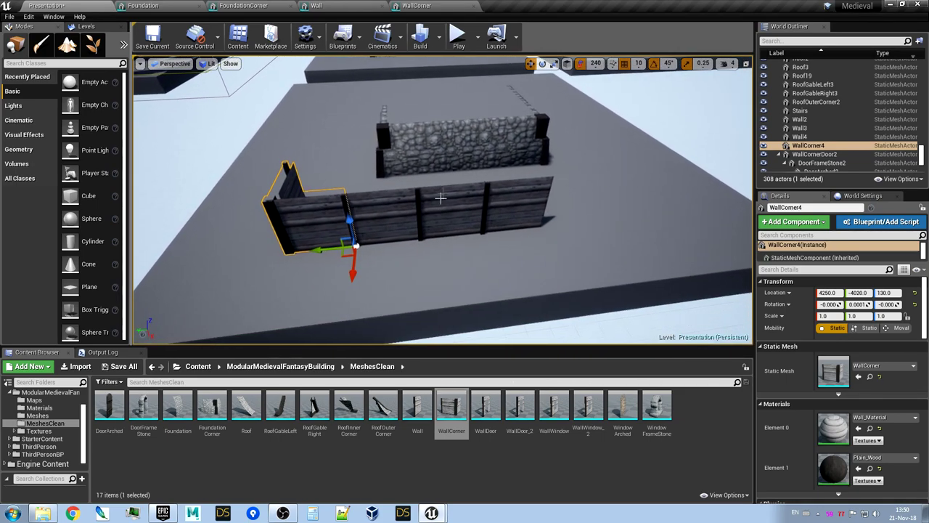
# Delete the wall at the open end of the row
pyautogui.moveTo(531, 202); pyautogui.dragTo(531, 202, button='right')
pyautogui.click(531, 203)
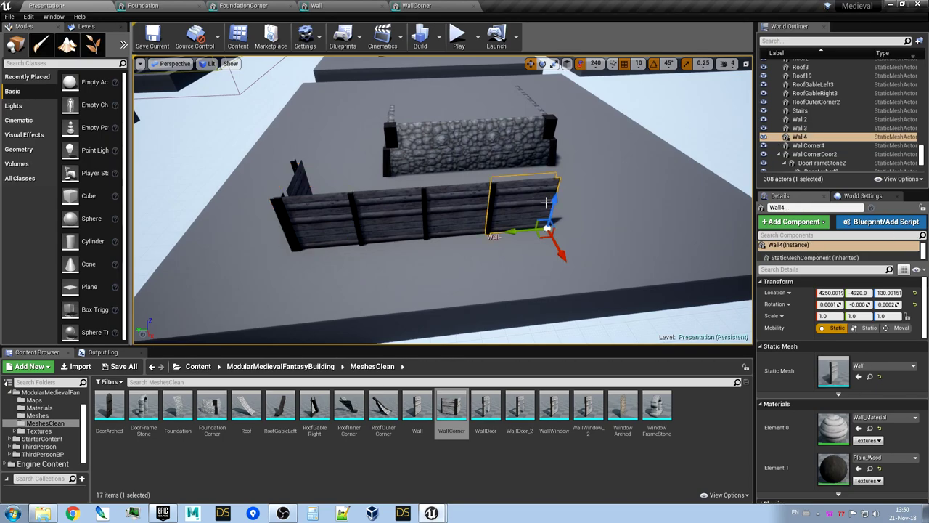
pyautogui.press('Delete')
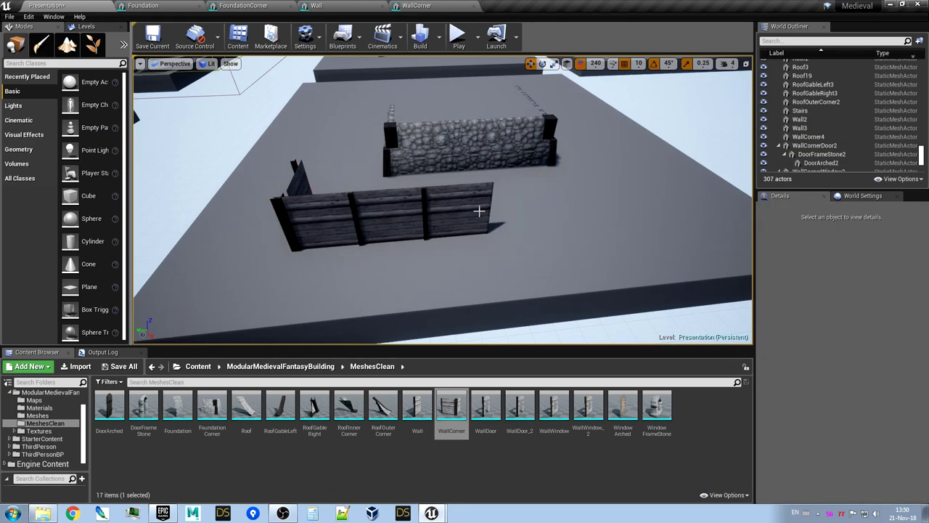
pyautogui.click(473, 138)
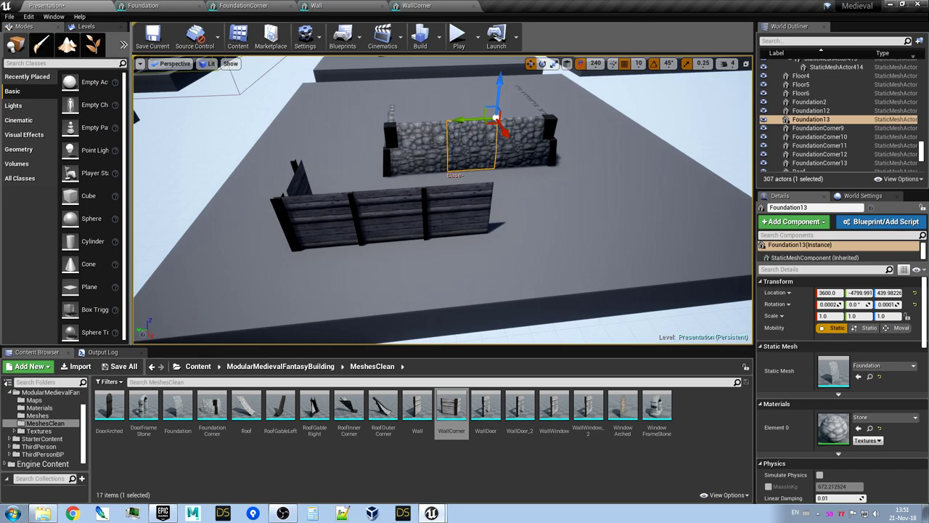
# Select the WallCorner and both walls, raise them together and set them on top of the stone foundation row
pyautogui.click(315, 202)
pyautogui.keyDown('ctrl'); pyautogui.click(396, 211); pyautogui.keyUp('ctrl')
pyautogui.keyDown('ctrl'); pyautogui.click(469, 204); pyautogui.keyUp('ctrl')
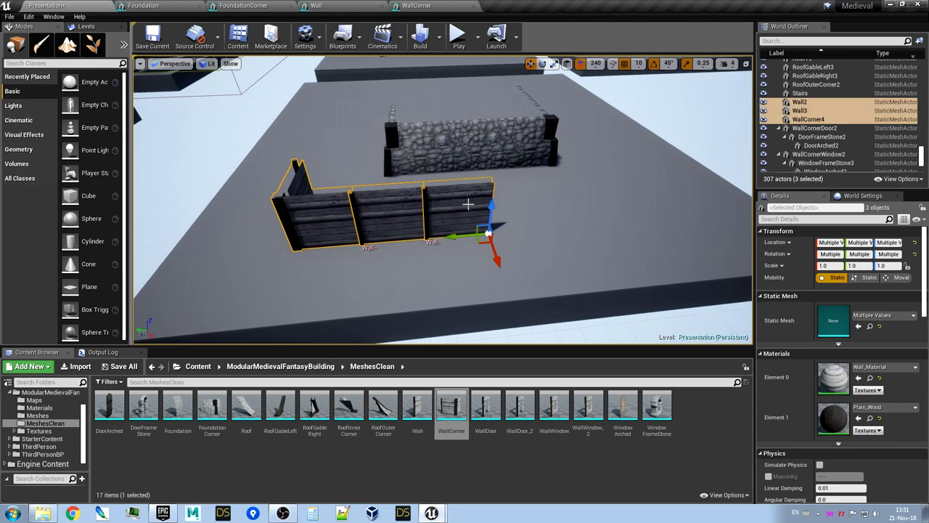
pyautogui.moveTo(612, 206); pyautogui.dragTo(452, 193, button='right')
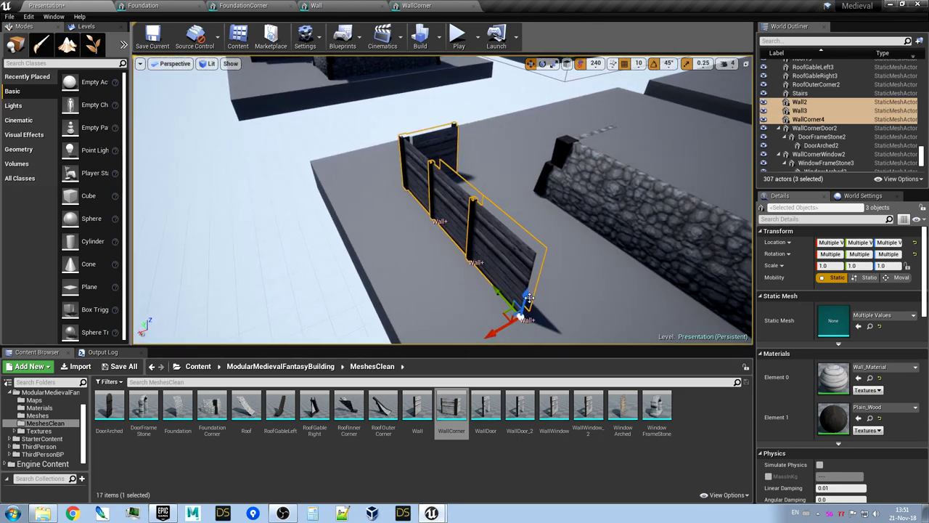
pyautogui.moveTo(526, 292); pyautogui.dragTo(557, 177)
pyautogui.moveTo(556, 177); pyautogui.dragTo(533, 194, button='right')
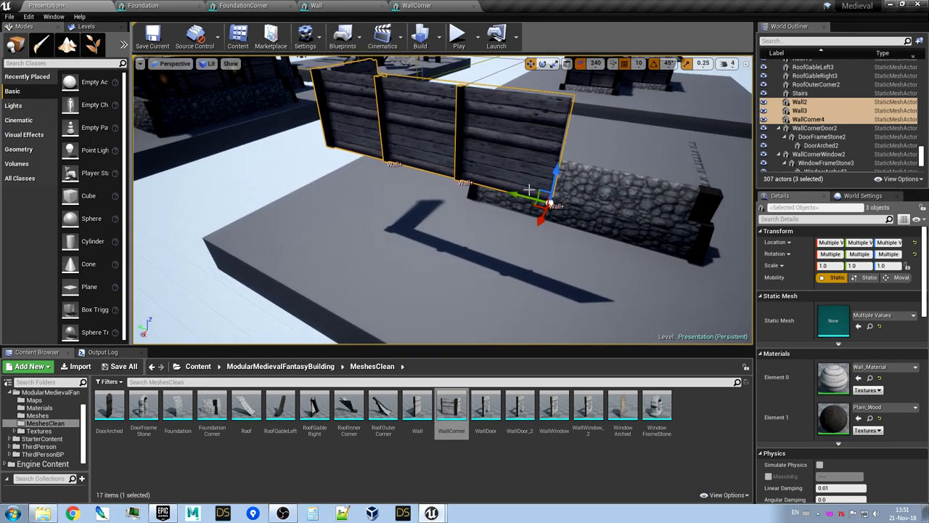
pyautogui.moveTo(536, 204); pyautogui.dragTo(717, 161)
pyautogui.moveTo(741, 125); pyautogui.dragTo(726, 157)
# Duplicate the WallCorner and snap the copy onto the other end of the row, in place of the plain wall
pyautogui.moveTo(726, 157); pyautogui.dragTo(743, 169, button='right')
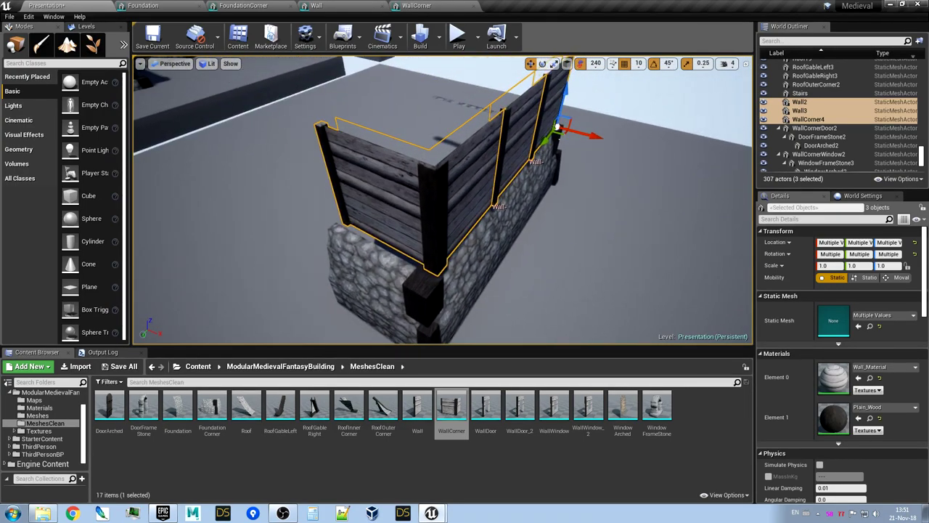
pyautogui.keyDown('alt'); pyautogui.moveTo(563, 135); pyautogui.dragTo(383, 233); pyautogui.keyUp('alt')
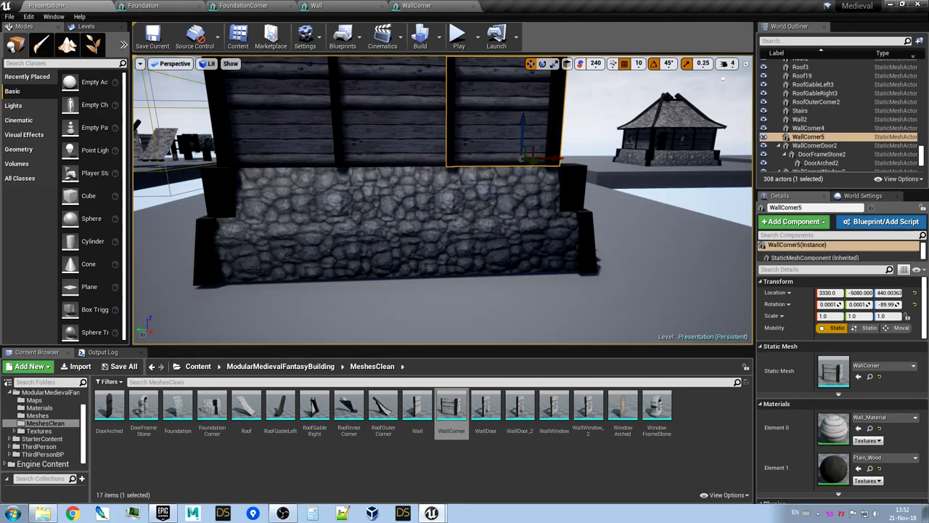
# Slide the middle wall along Y to -4800, in line with the foundation piece beneath it
pyautogui.click(376, 199)
pyautogui.moveTo(371, 145); pyautogui.dragTo(371, 145, button='right')
pyautogui.click(366, 129)
pyautogui.moveTo(421, 158); pyautogui.dragTo(437, 157)
pyautogui.click(388, 190)
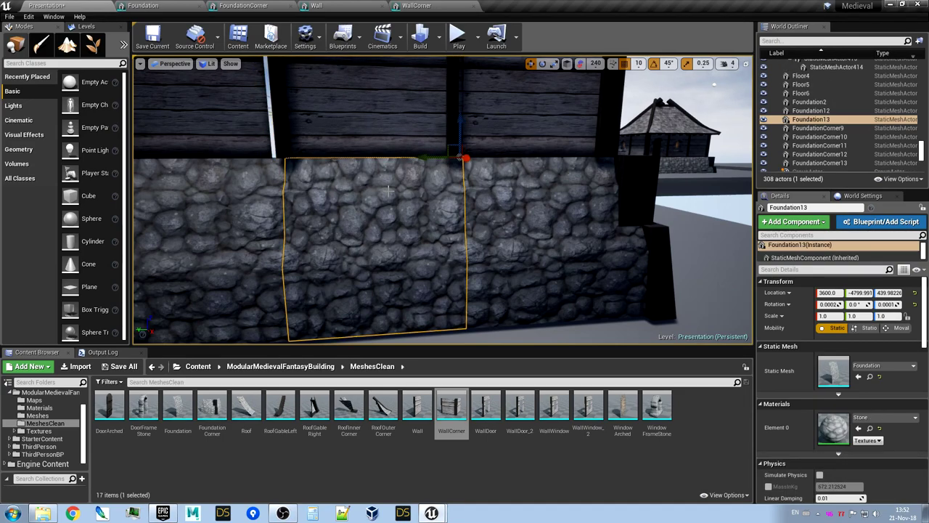
pyautogui.press('w')
pyautogui.moveTo(379, 191); pyautogui.dragTo(334, 107, button='right')
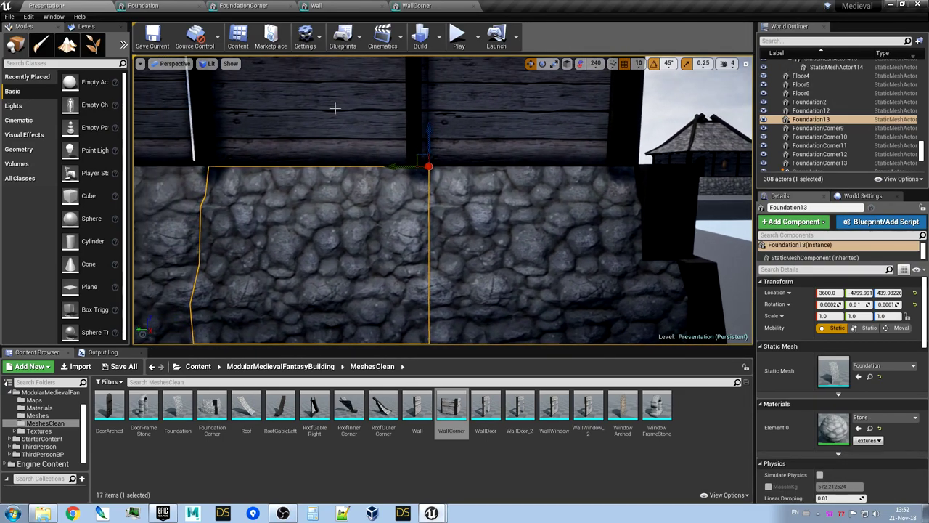
pyautogui.click(354, 129)
pyautogui.moveTo(389, 165); pyautogui.dragTo(396, 165)
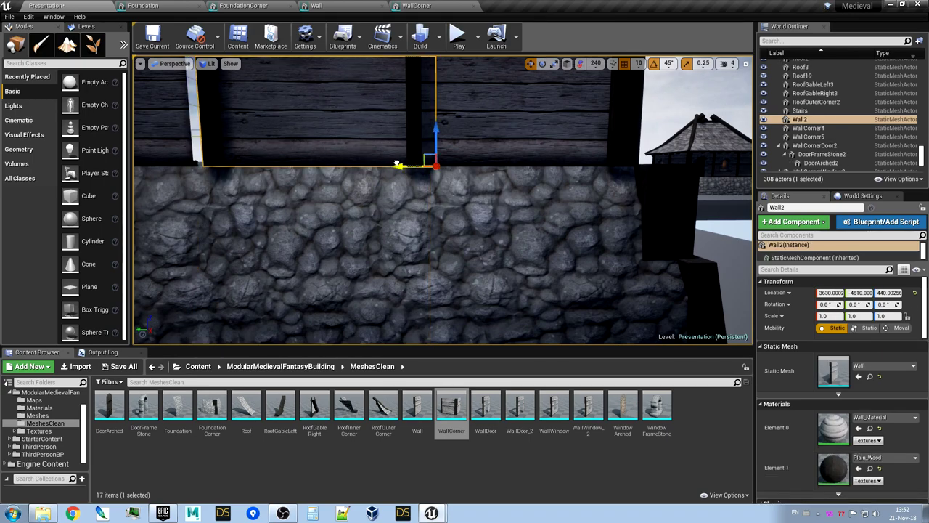
pyautogui.keyDown('ctrl'); pyautogui.click(350, 218); pyautogui.keyUp('ctrl')
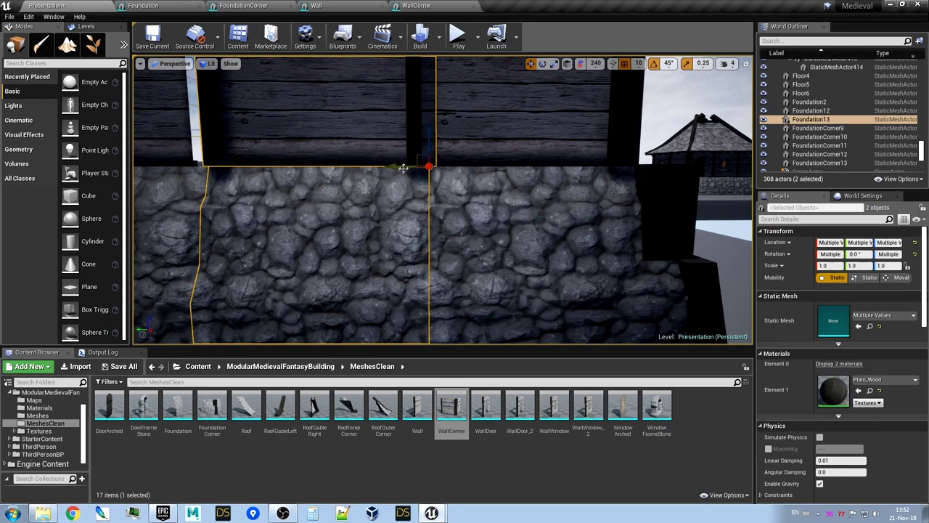
pyautogui.moveTo(395, 167); pyautogui.dragTo(400, 166)
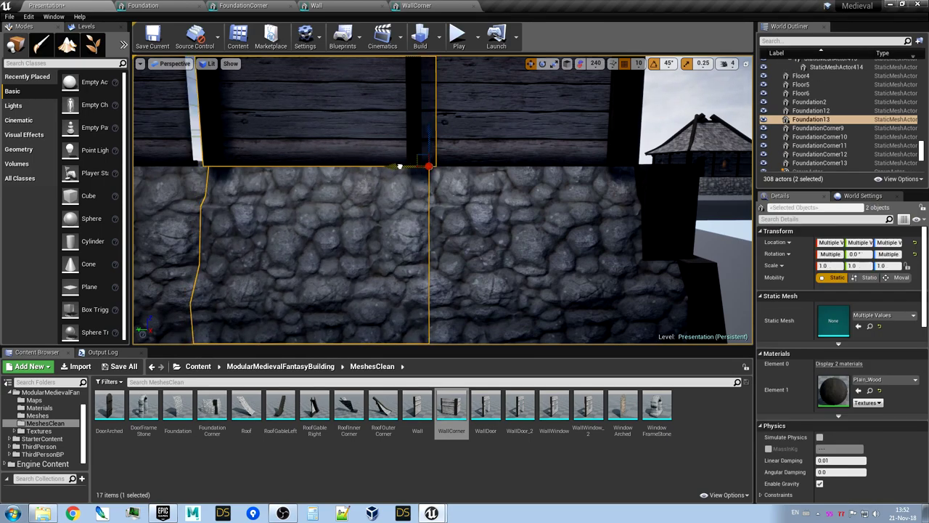
pyautogui.click(351, 151)
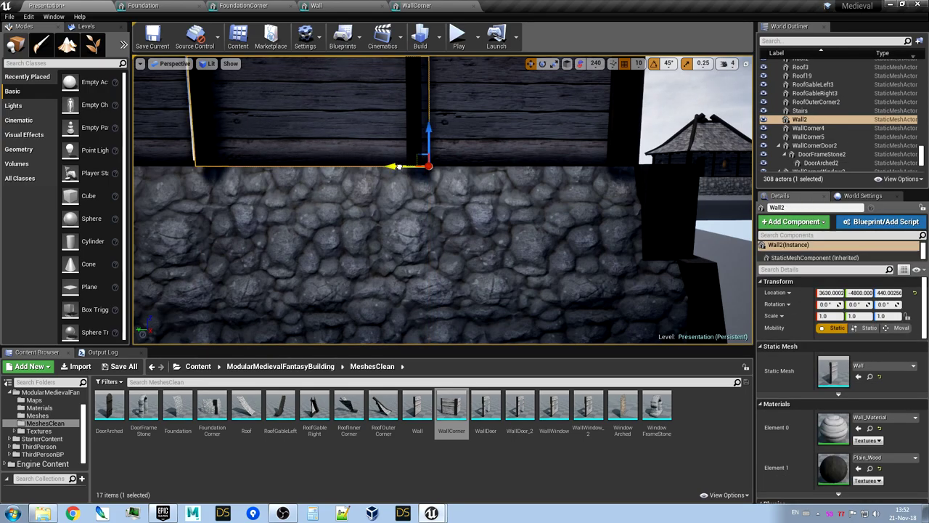
# Examine from several angles how the middle wall's base and posts line up with the foundation piece below
pyautogui.keyDown('ctrl'); pyautogui.click(375, 211); pyautogui.keyUp('ctrl')
pyautogui.press('a')
pyautogui.moveTo(375, 211); pyautogui.dragTo(387, 183, button='right')
pyautogui.press('w')
pyautogui.press('s')
pyautogui.press('w')
pyautogui.press('q')
pyautogui.press('a')
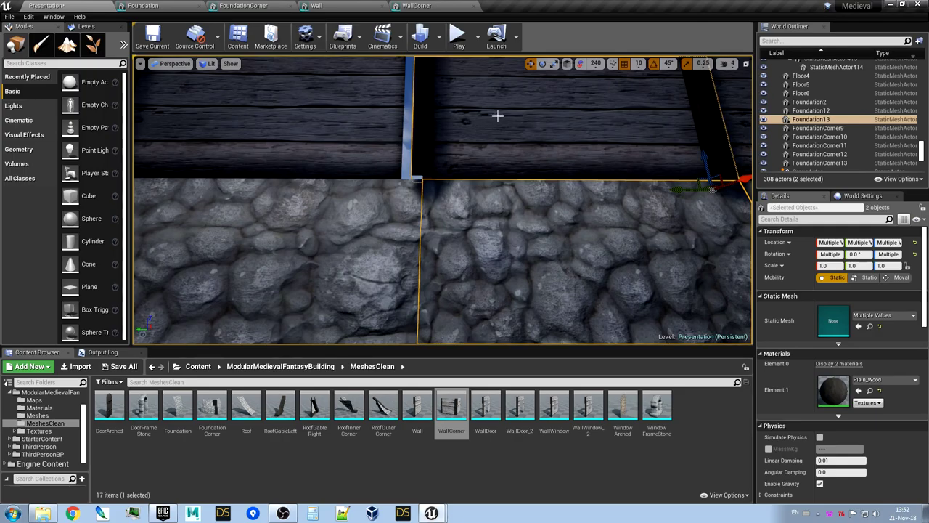
pyautogui.press('d')
pyautogui.moveTo(605, 232); pyautogui.dragTo(532, 234, button='right')
pyautogui.press('a')
pyautogui.press('d')
pyautogui.press('d')
pyautogui.press('s')
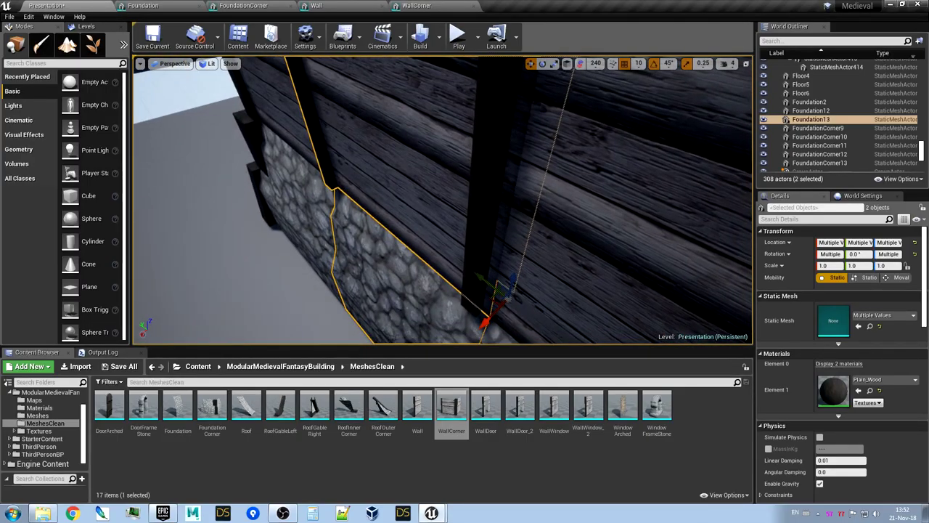
pyautogui.press('a')
pyautogui.moveTo(532, 234); pyautogui.dragTo(525, 257, button='right')
pyautogui.press('w')
pyautogui.press('d')
pyautogui.press('d')
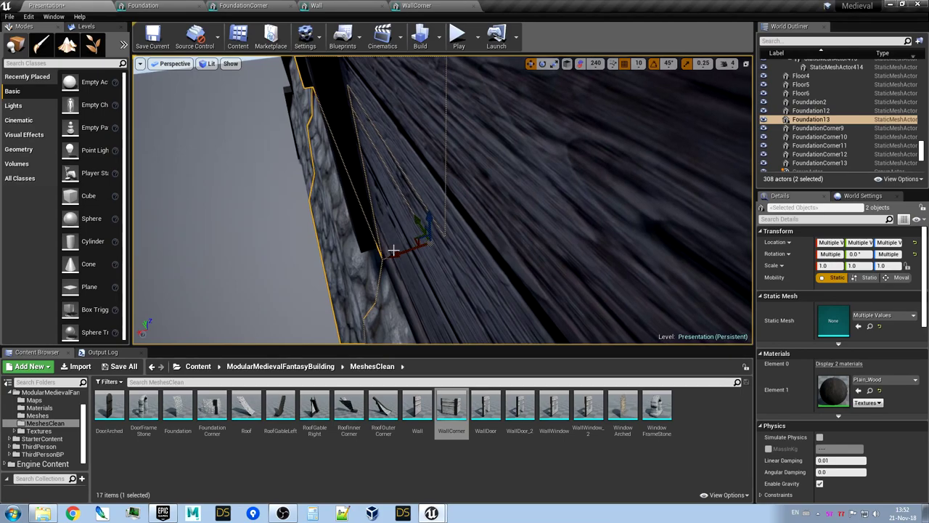
pyautogui.moveTo(528, 286); pyautogui.dragTo(610, 280, button='right')
pyautogui.press('a')
# Slide the middle wall along X to 3610, relative to the foundation's top edge
pyautogui.moveTo(555, 278)
pyautogui.mouseDown()
pyautogui.moveTo(557, 269)
pyautogui.moveTo(550, 277)
pyautogui.mouseUp()
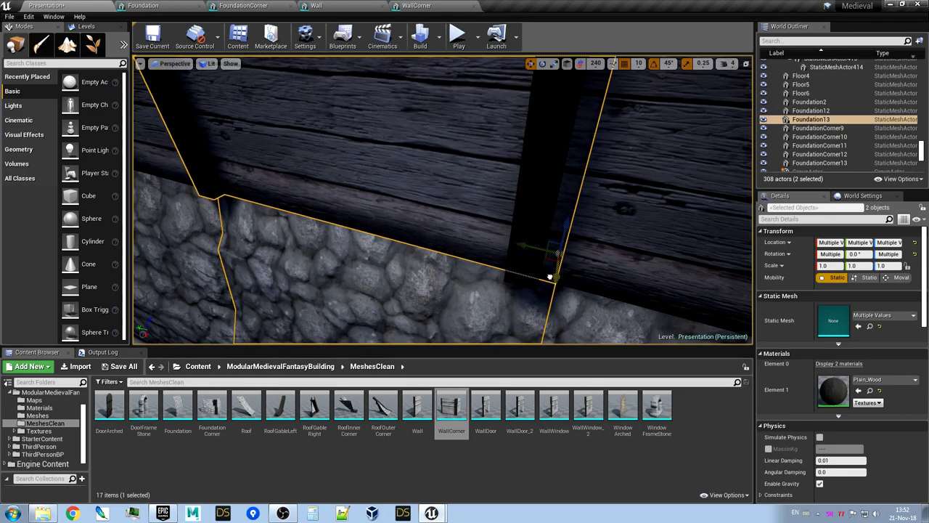
pyautogui.moveTo(443, 198); pyautogui.dragTo(443, 202, button='right')
pyautogui.moveTo(485, 245); pyautogui.dragTo(472, 239, button='right')
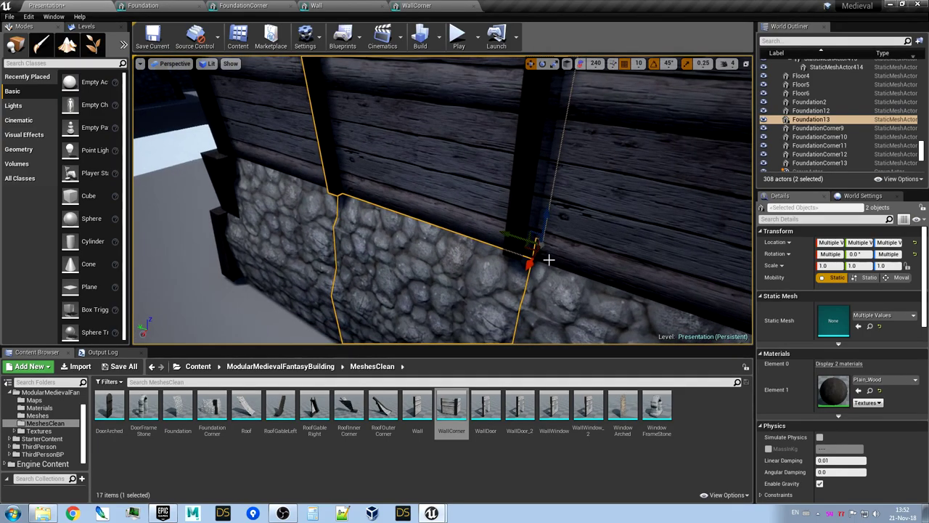
pyautogui.moveTo(529, 260)
pyautogui.mouseDown()
pyautogui.moveTo(540, 239)
pyautogui.moveTo(524, 254)
pyautogui.moveTo(529, 263)
pyautogui.mouseUp()
pyautogui.click(510, 223)
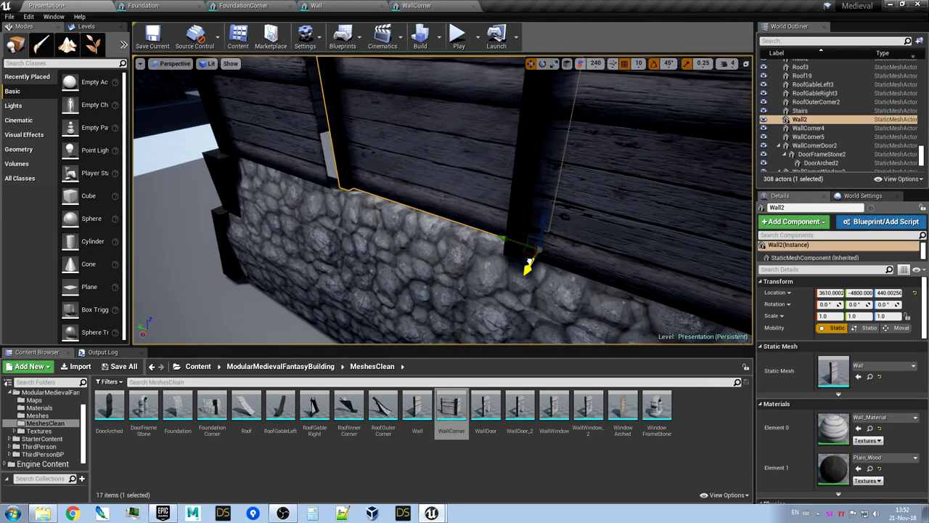
pyautogui.moveTo(421, 236); pyautogui.dragTo(494, 253, button='right')
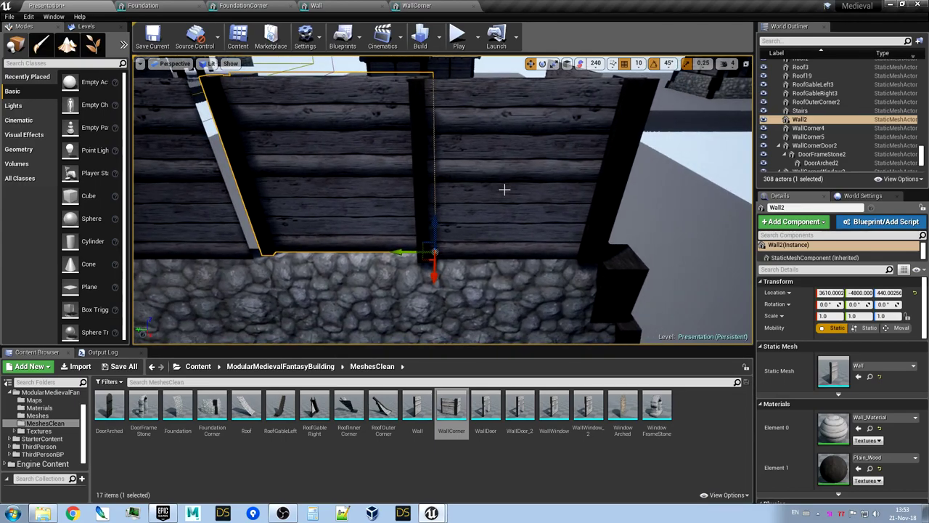
# Shift the duplicated WallCorner along Y to sit flush against the middle wall
pyautogui.click(504, 190)
pyautogui.moveTo(581, 186); pyautogui.dragTo(597, 188)
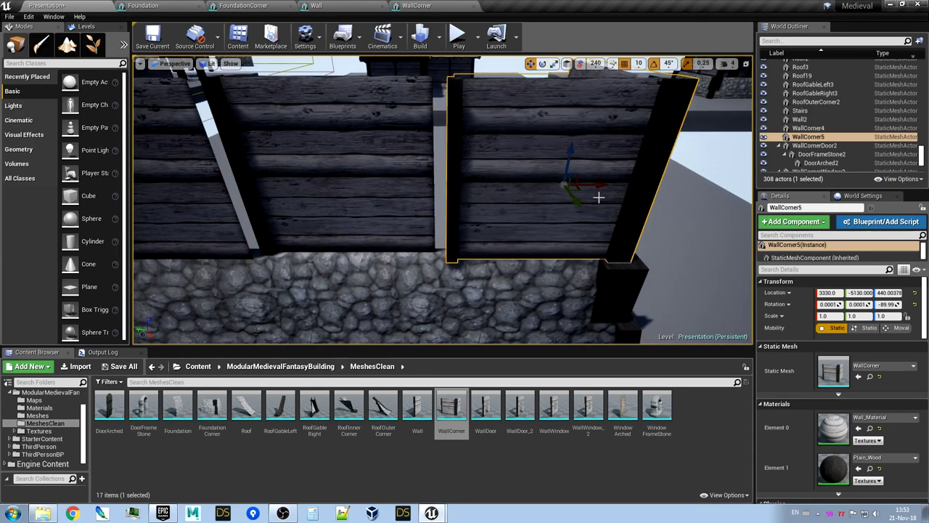
pyautogui.moveTo(602, 181); pyautogui.dragTo(590, 187)
pyautogui.moveTo(590, 187); pyautogui.dragTo(589, 190, button='right')
# Move the WallCorner at the other end of the wall row to X 3610, Y -4500, in line with the middle wall
pyautogui.click(434, 227)
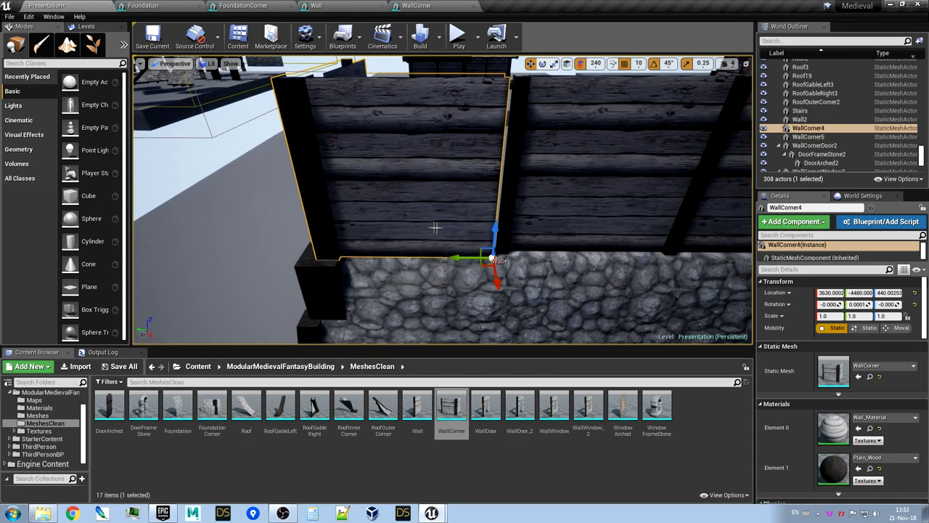
pyautogui.moveTo(455, 259); pyautogui.dragTo(467, 249)
pyautogui.moveTo(462, 246); pyautogui.dragTo(520, 246, button='right')
pyautogui.press('a')
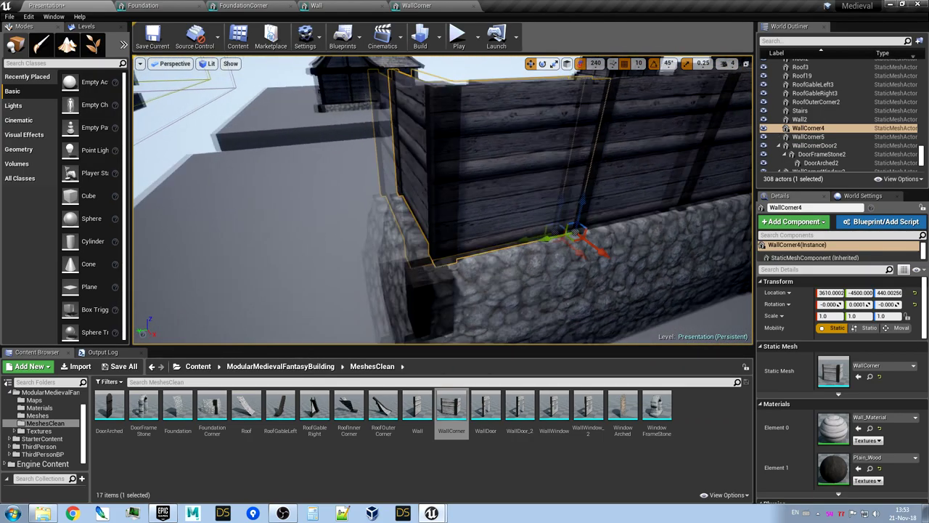
pyautogui.press('a')
pyautogui.moveTo(443, 200); pyautogui.dragTo(551, 188, button='right')
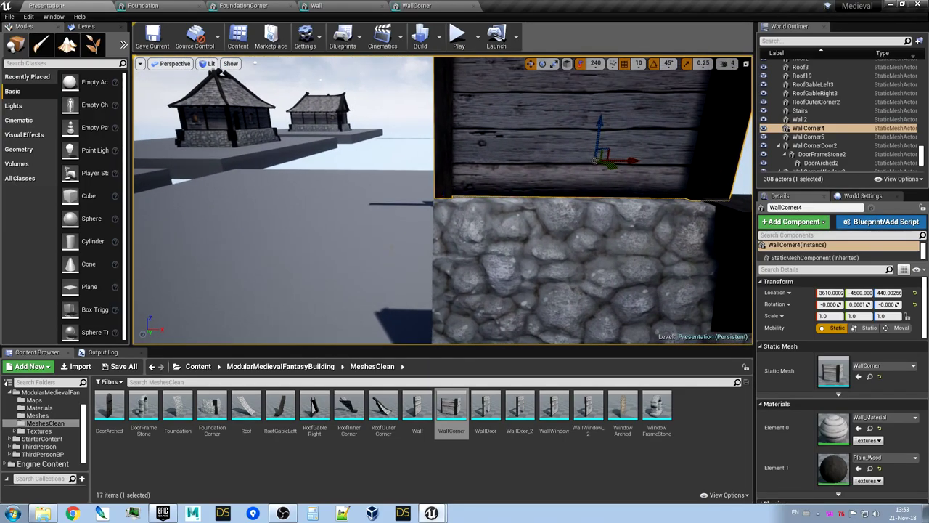
# Examine from several angles how the moved WallCorner's base and end post sit on the foundation corner
pyautogui.keyDown('ctrl'); pyautogui.click(508, 248); pyautogui.keyUp('ctrl')
pyautogui.press('d')
pyautogui.moveTo(508, 248); pyautogui.dragTo(331, 330, button='right')
pyautogui.press('e')
pyautogui.press('d')
pyautogui.press('a')
pyautogui.click(499, 220)
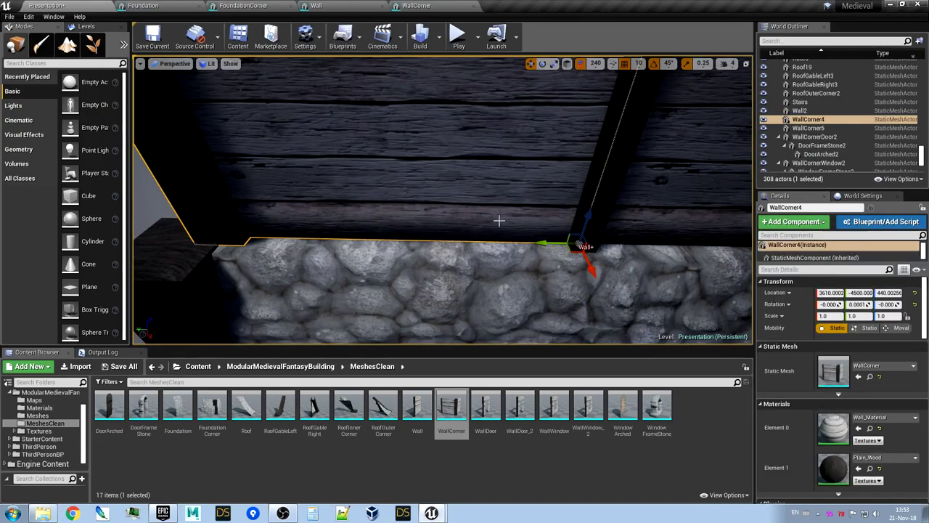
pyautogui.press('a')
pyautogui.moveTo(501, 269); pyautogui.dragTo(524, 273, button='right')
pyautogui.press('w')
pyautogui.press('a')
# Add the foundation corner piece beneath to the WallCorner selection and compare their seams with the neighbouring wall and foundation
pyautogui.keyDown('ctrl'); pyautogui.click(489, 259); pyautogui.keyUp('ctrl')
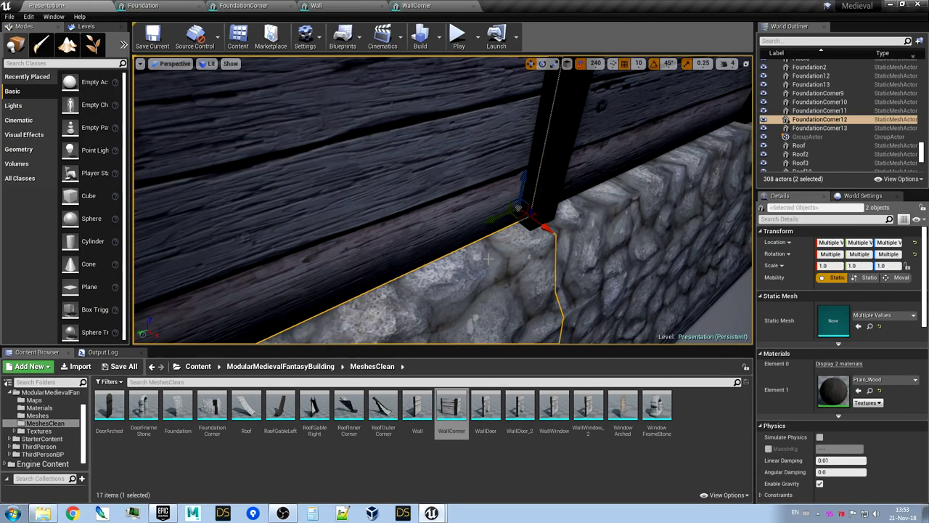
pyautogui.press('d')
pyautogui.moveTo(436, 218); pyautogui.dragTo(349, 212, button='right')
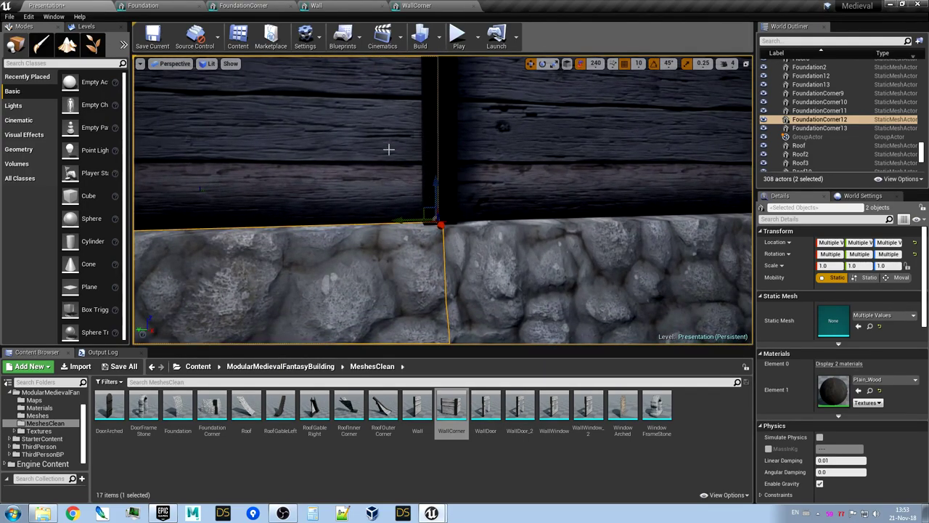
pyautogui.moveTo(398, 143); pyautogui.dragTo(374, 131, button='right')
pyautogui.moveTo(262, 210); pyautogui.dragTo(364, 172, button='right')
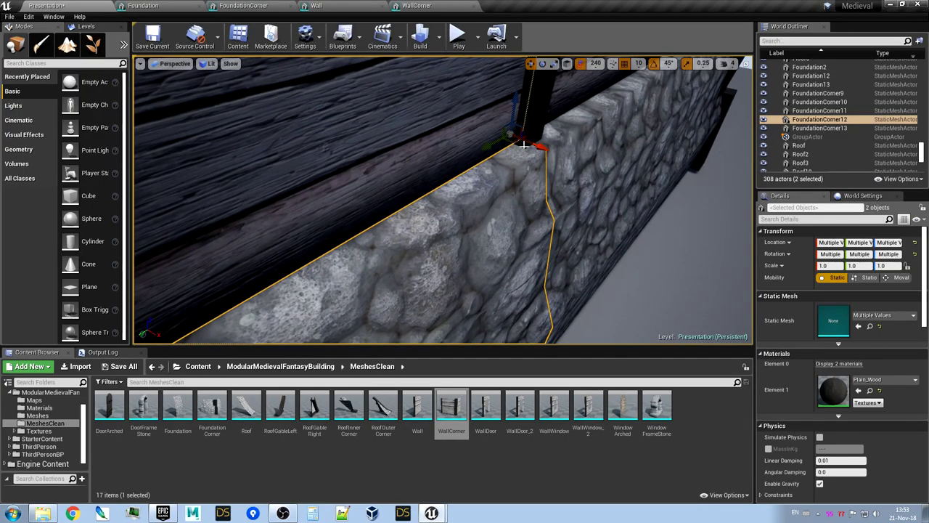
pyautogui.moveTo(523, 214); pyautogui.dragTo(406, 186, button='right')
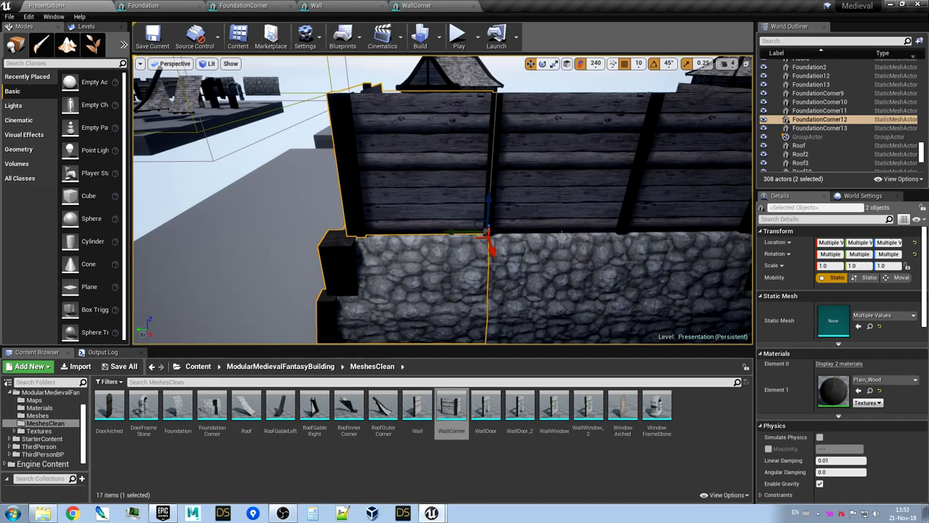
pyautogui.moveTo(522, 279); pyautogui.dragTo(459, 229, button='right')
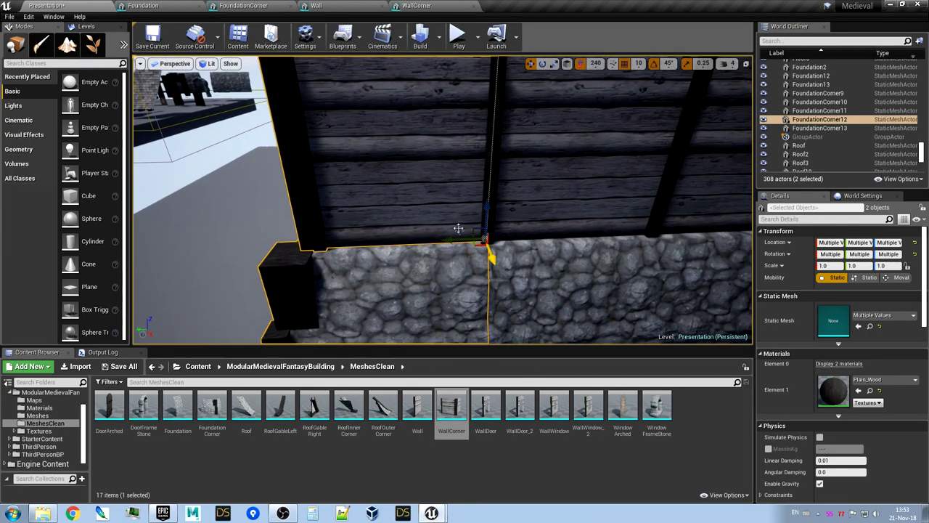
# Open the middle wall's Wall mesh and set the Wall+ socket's relative Z location to 150
pyautogui.click(572, 201)
pyautogui.moveTo(573, 201); pyautogui.dragTo(537, 249, button='right')
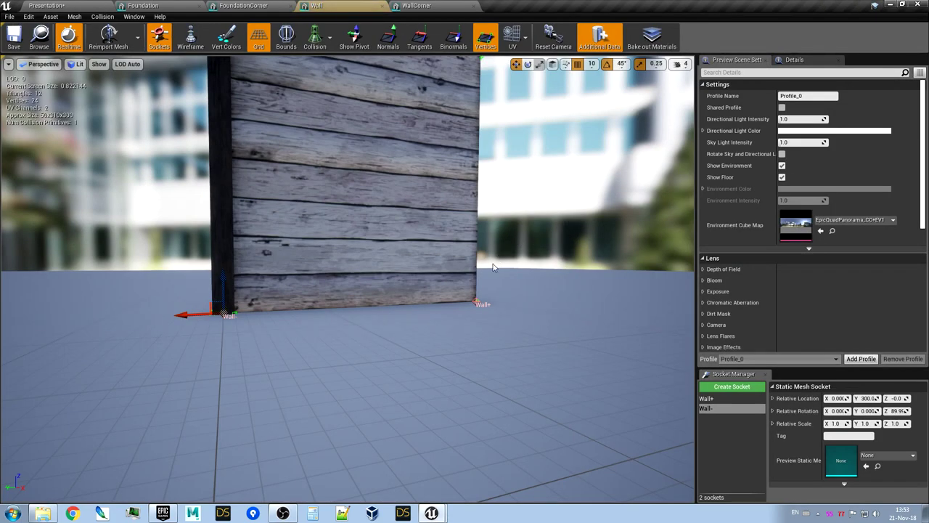
pyautogui.moveTo(492, 264)
pyautogui.keyDown('alt'); pyautogui.mouseDown(button='right')
pyautogui.moveTo(480, 262)
pyautogui.moveTo(541, 261)
pyautogui.moveTo(528, 275)
pyautogui.moveTo(497, 270)
pyautogui.mouseUp(button='right'); pyautogui.keyUp('alt')
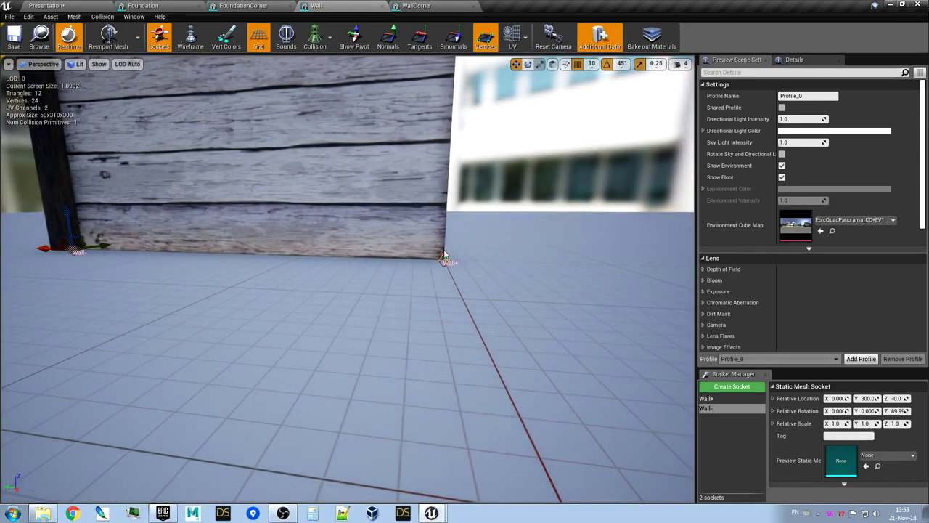
pyautogui.moveTo(379, 296); pyautogui.dragTo(464, 315, button='right')
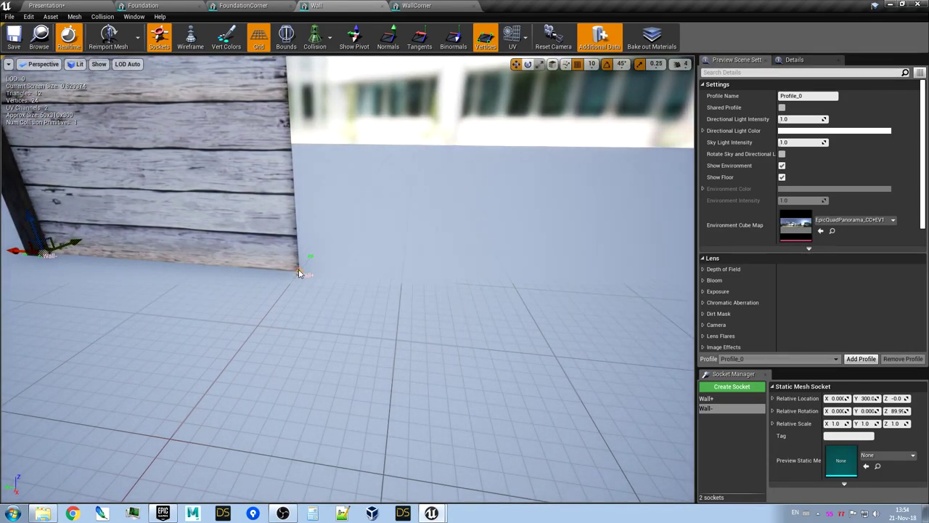
pyautogui.click(301, 274)
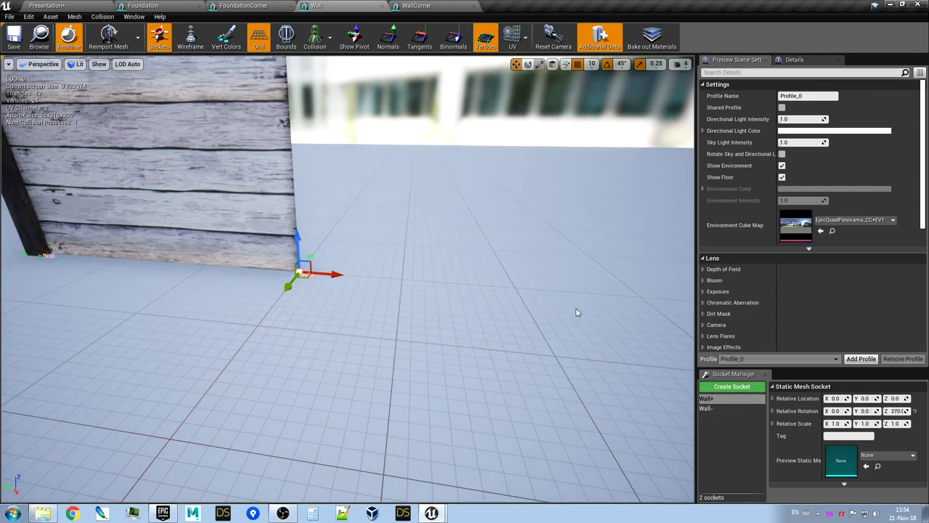
pyautogui.write('150')
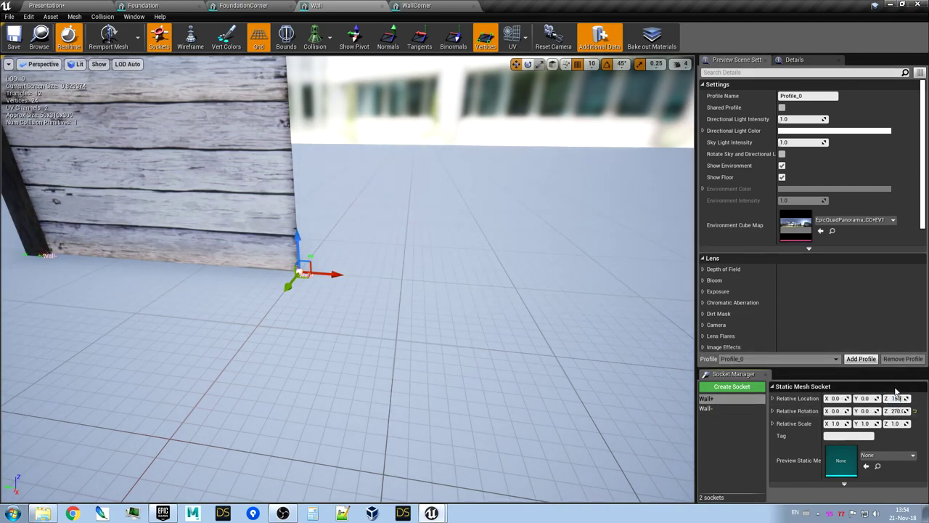
pyautogui.press('Return')
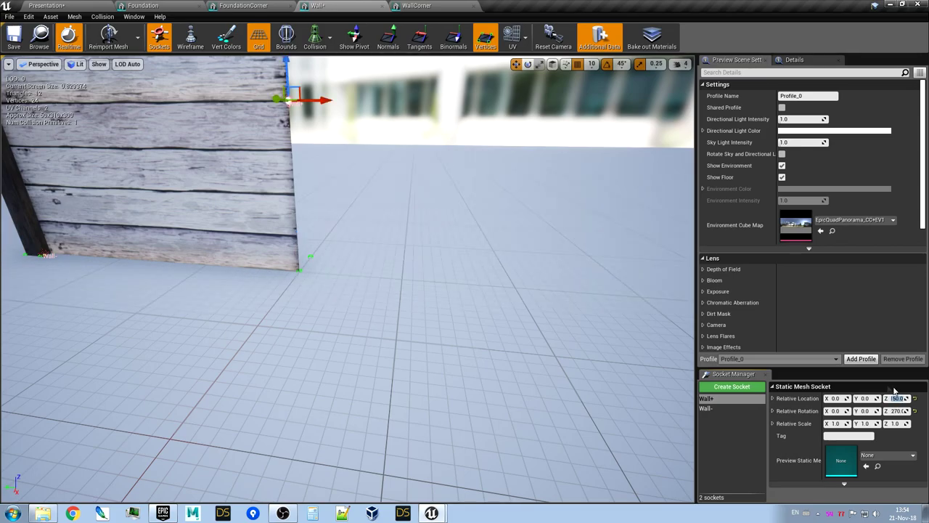
# Set the Wall- socket's relative Z location to 150, matching the height of the Wall+ socket
pyautogui.moveTo(295, 376); pyautogui.dragTo(327, 381, button='right')
pyautogui.moveTo(316, 328)
pyautogui.mouseDown(button='right')
pyautogui.moveTo(334, 319)
pyautogui.moveTo(315, 327)
pyautogui.mouseUp(button='right')
pyautogui.click(406, 291)
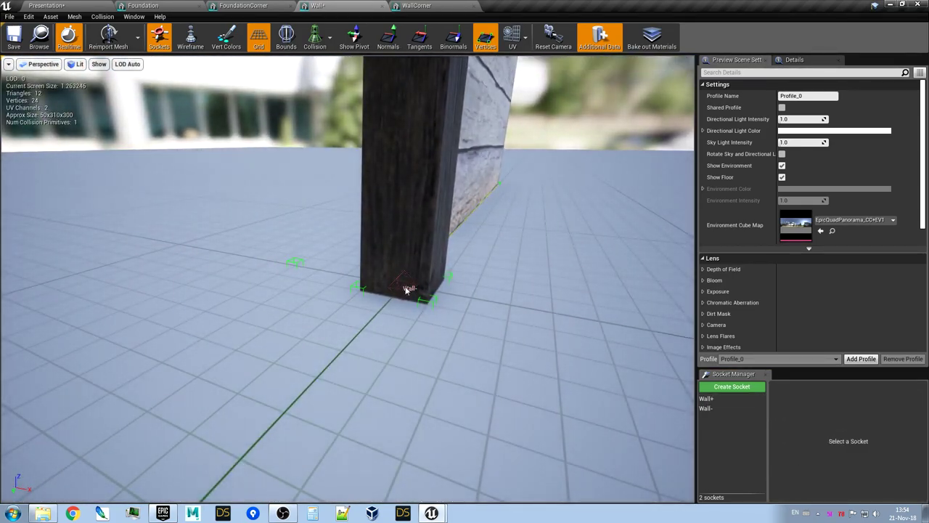
pyautogui.click(412, 289)
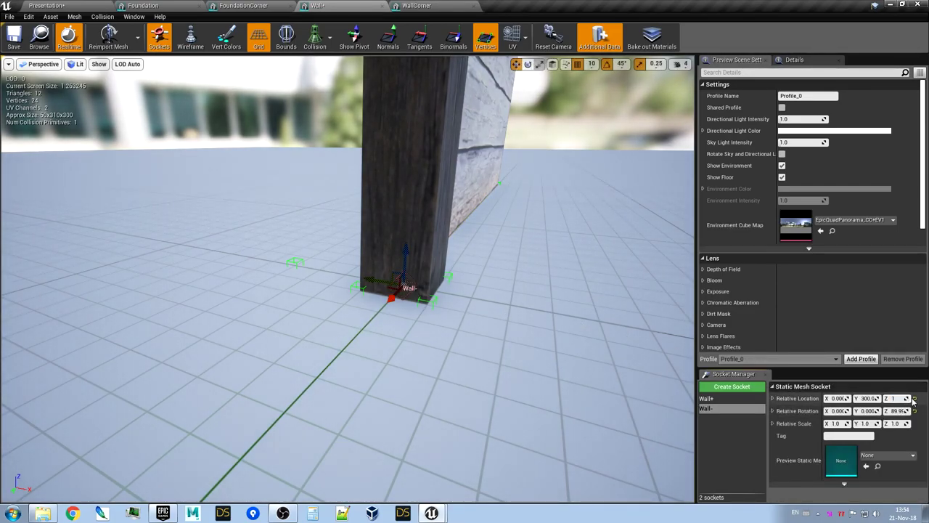
pyautogui.press('Return')
# Create a new socket on the Wall mesh and name it BaseZ-
pyautogui.moveTo(465, 124); pyautogui.dragTo(392, 101, button='right')
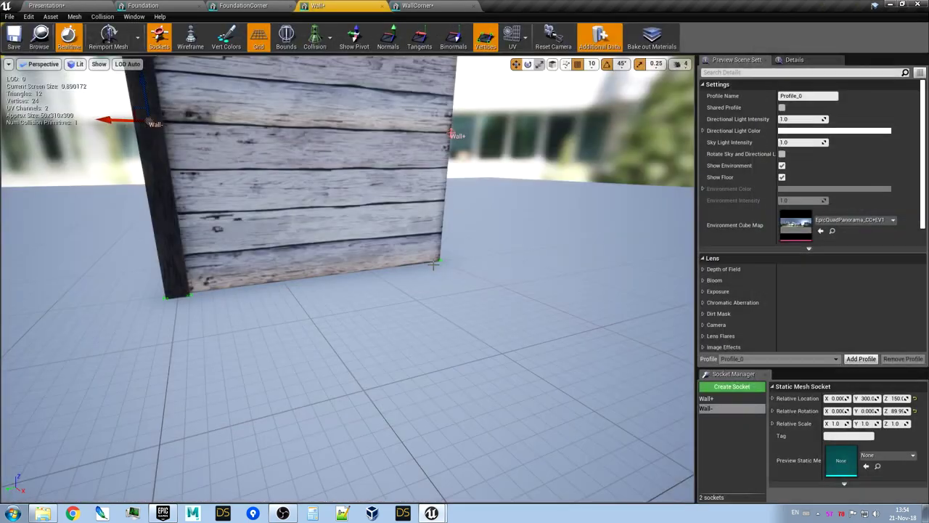
pyautogui.moveTo(456, 305); pyautogui.dragTo(414, 294, button='right')
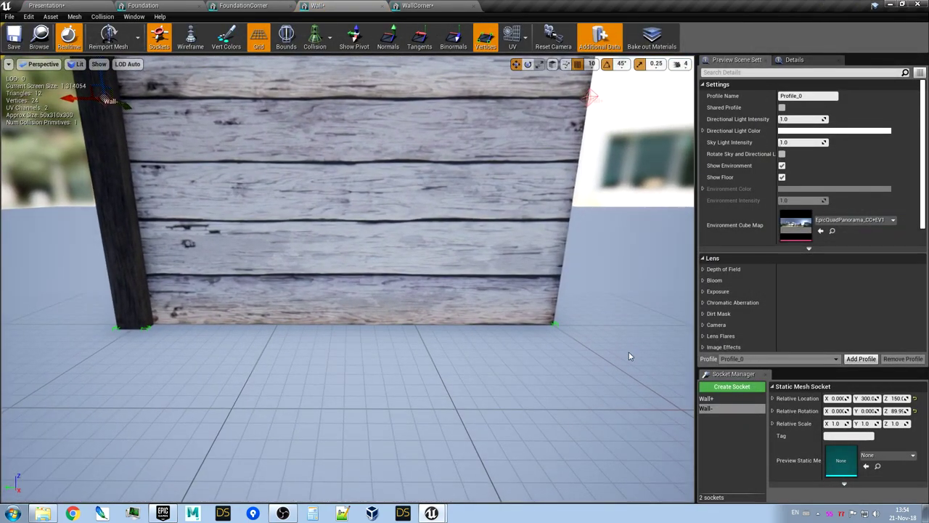
pyautogui.click(731, 387)
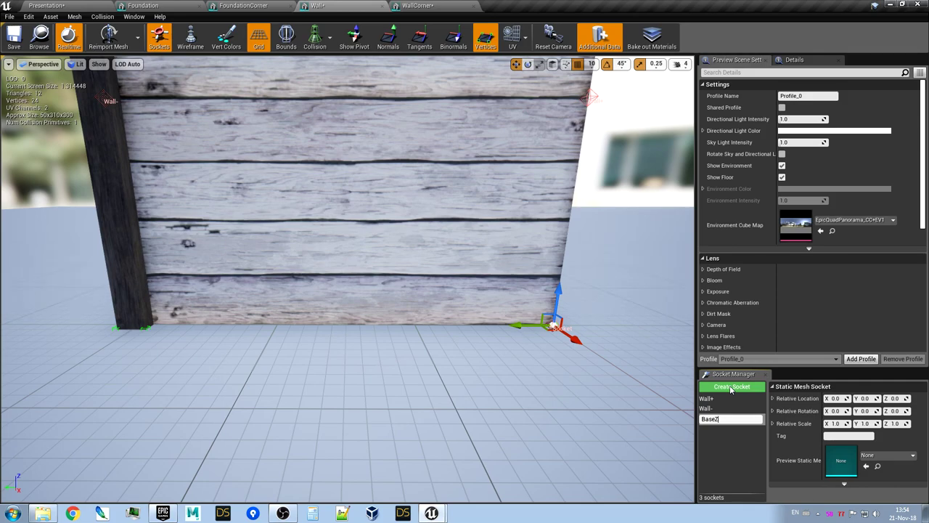
pyautogui.press('Return')
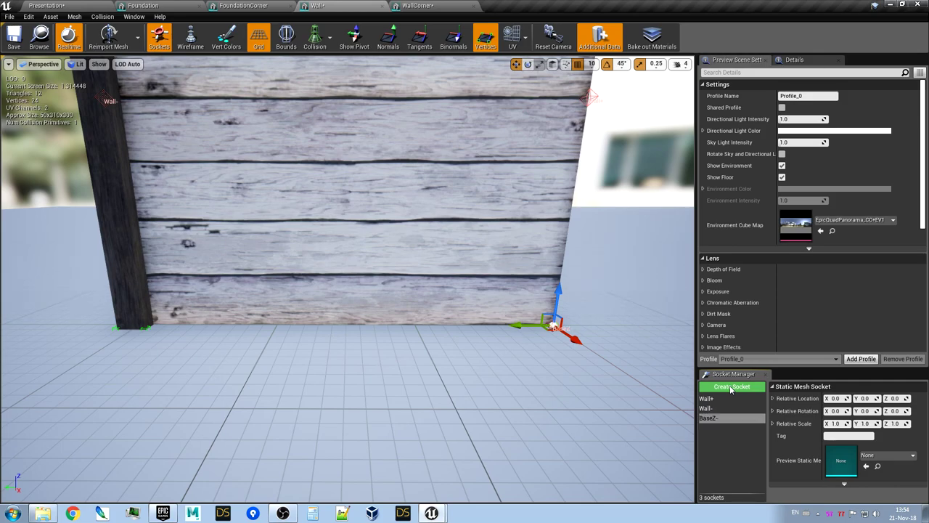
# Rotate the BaseZ- socket to 270 degrees on Y so its X axis points downward
pyautogui.moveTo(478, 365)
pyautogui.mouseDown(button='right')
pyautogui.moveTo(342, 386)
pyautogui.moveTo(479, 366)
pyautogui.mouseUp(button='right')
pyautogui.press('e')
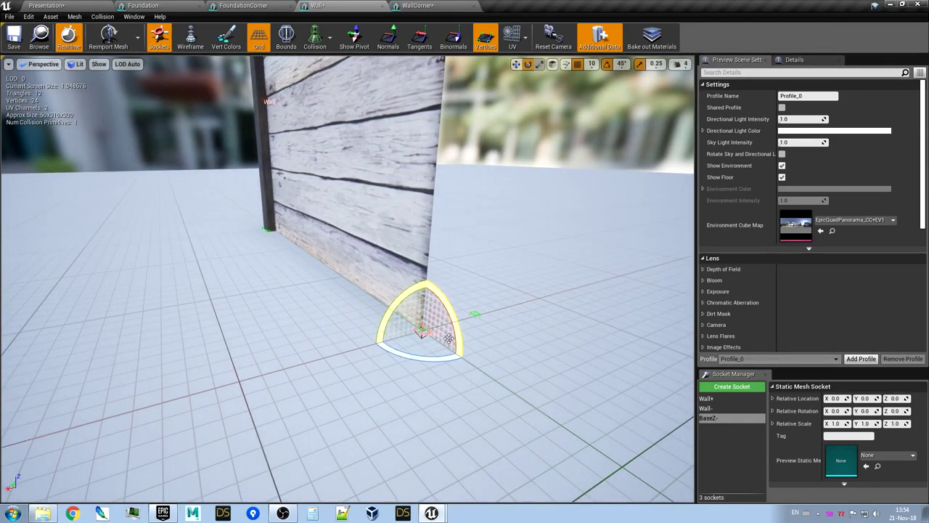
pyautogui.moveTo(387, 309); pyautogui.dragTo(368, 357)
pyautogui.press('w')
# Place the BaseZ- socket midway along the wall's bottom edge at Y 150 and save the Wall mesh
pyautogui.moveTo(392, 299); pyautogui.dragTo(482, 316, button='right')
pyautogui.moveTo(410, 276); pyautogui.dragTo(77, 242)
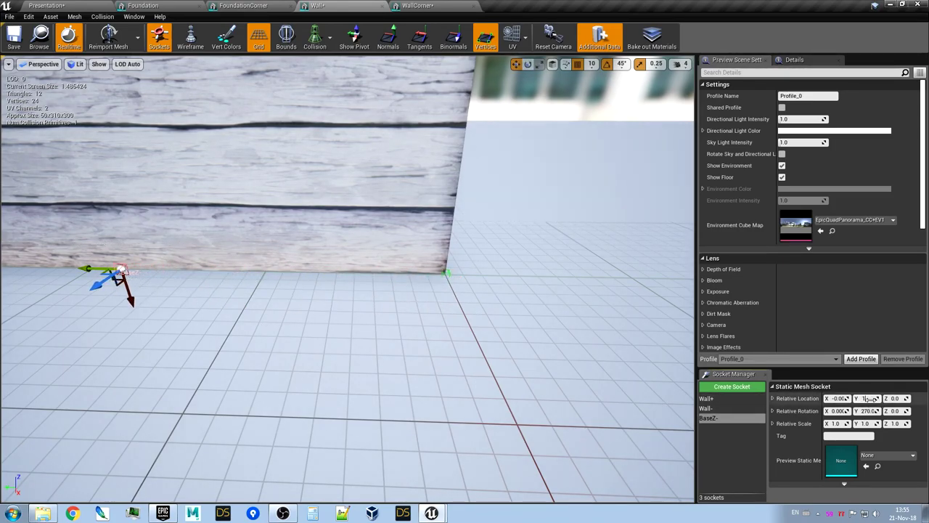
pyautogui.press('Return')
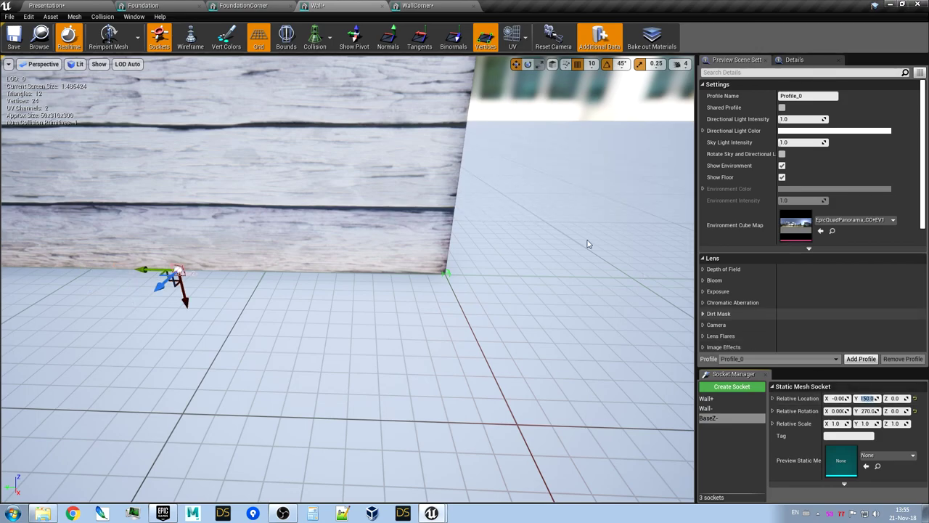
pyautogui.click(14, 38)
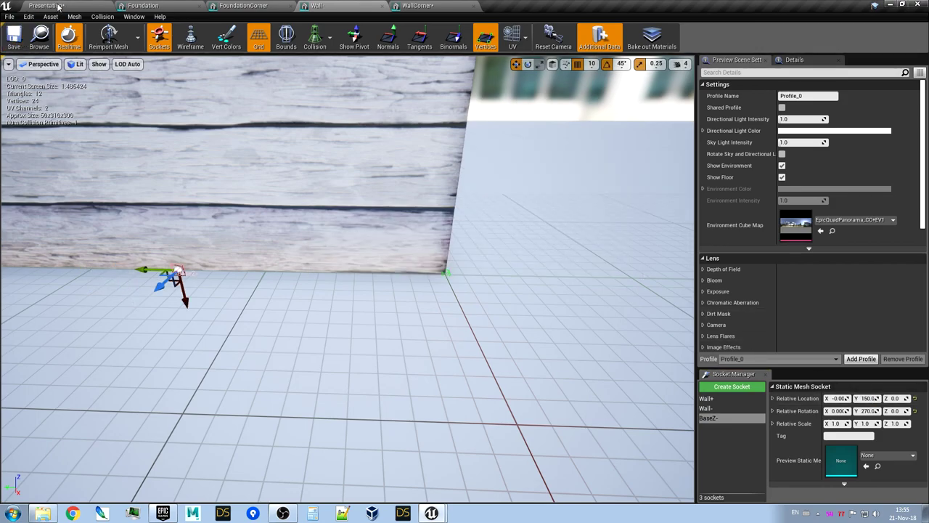
# Return to the level, open the Foundation mesh from the piece under the middle wall, and create a socket named BazeZ+
pyautogui.click(47, 5)
pyautogui.moveTo(355, 286); pyautogui.dragTo(363, 312, button='right')
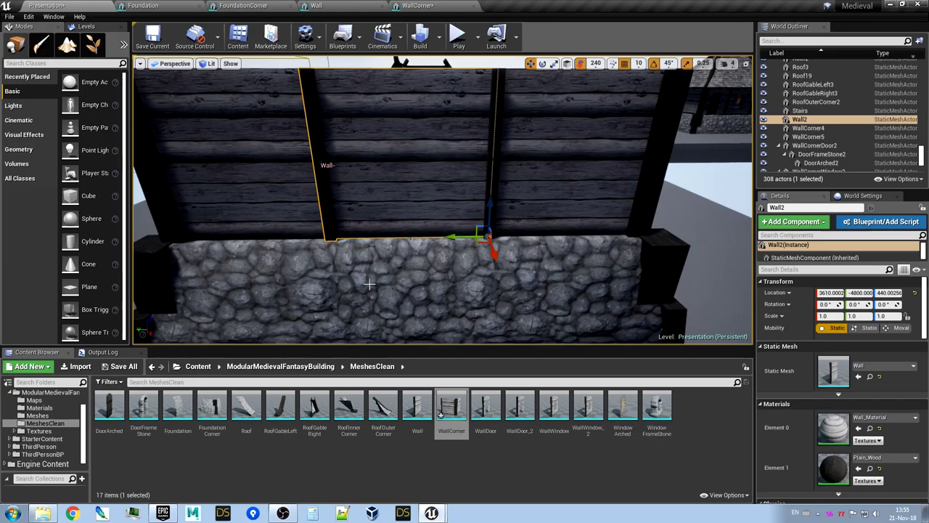
pyautogui.click(392, 278)
pyautogui.hotkey('ctrl', 'e')
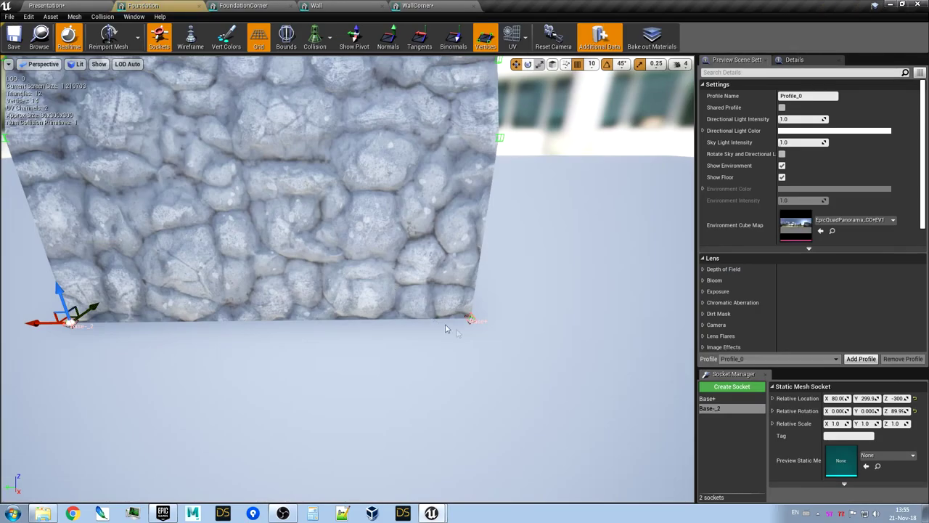
pyautogui.moveTo(485, 363)
pyautogui.mouseDown(button='right')
pyautogui.moveTo(485, 283)
pyautogui.moveTo(486, 377)
pyautogui.moveTo(485, 358)
pyautogui.mouseUp(button='right')
pyautogui.click(721, 387)
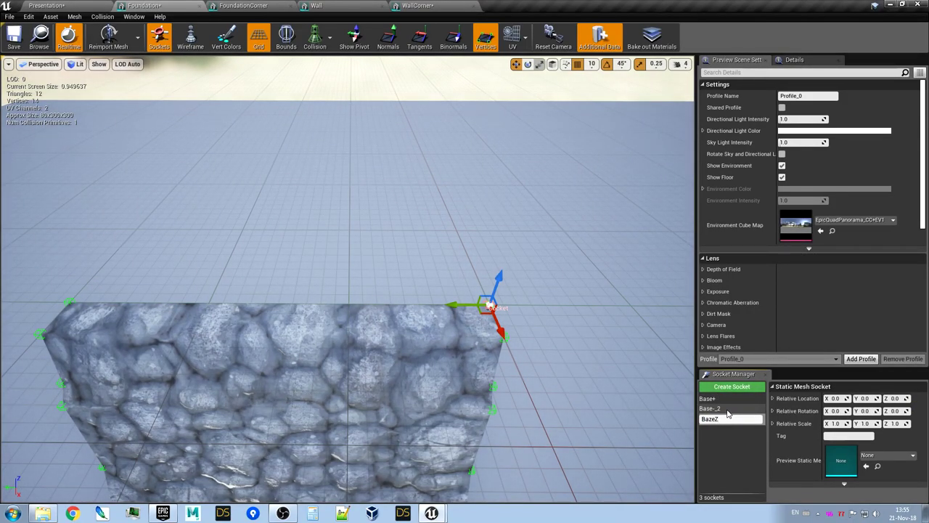
pyautogui.press('Return')
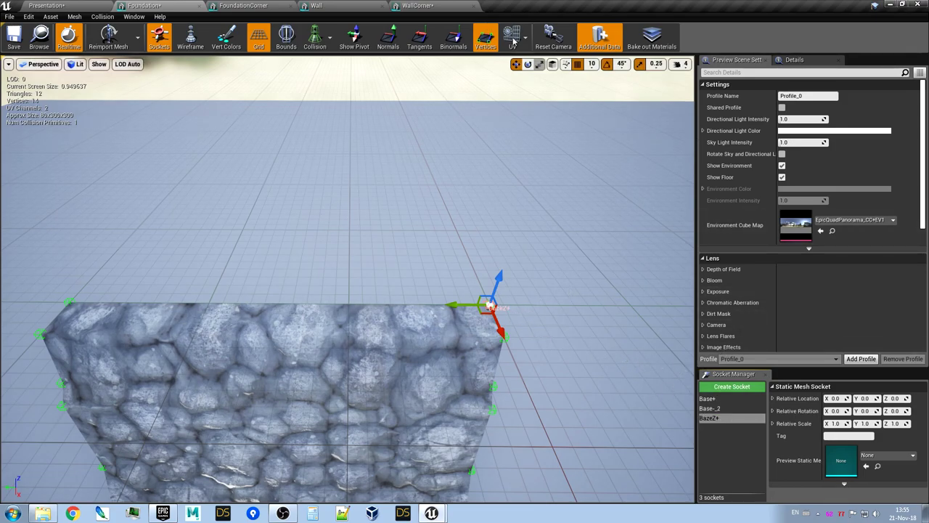
# Rotate the BazeZ+ socket to 90 degrees on Y and about 180 degrees on X so its X axis points upward
pyautogui.click(529, 65)
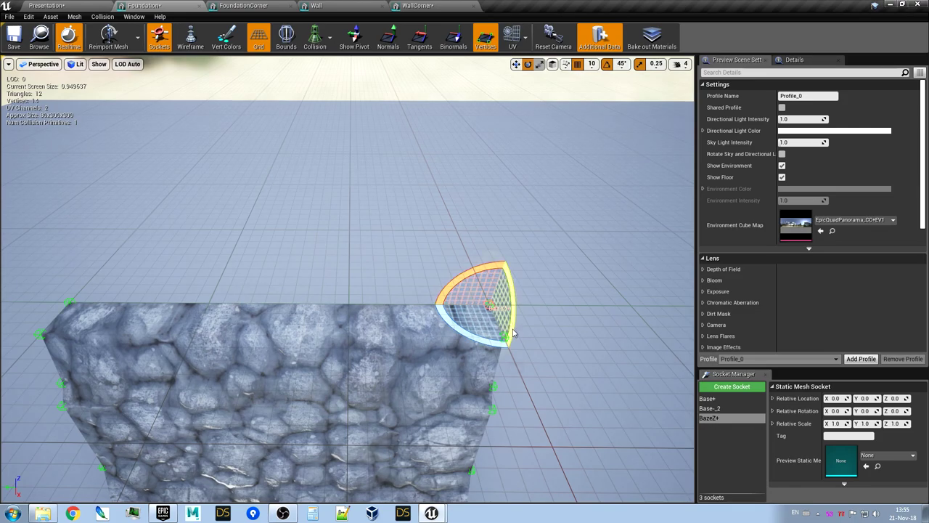
pyautogui.moveTo(513, 330); pyautogui.dragTo(508, 262)
pyautogui.press('w')
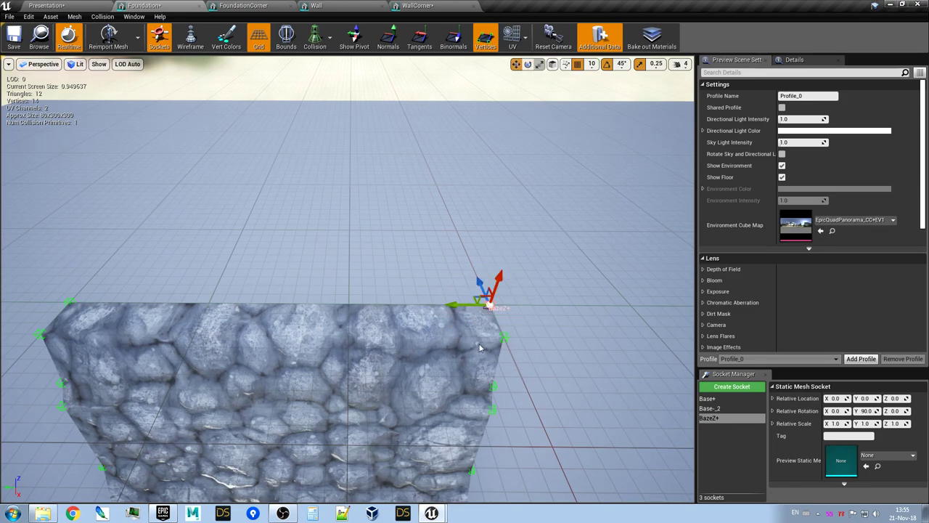
pyautogui.press('e')
pyautogui.moveTo(474, 338); pyautogui.dragTo(463, 350)
pyautogui.press('w')
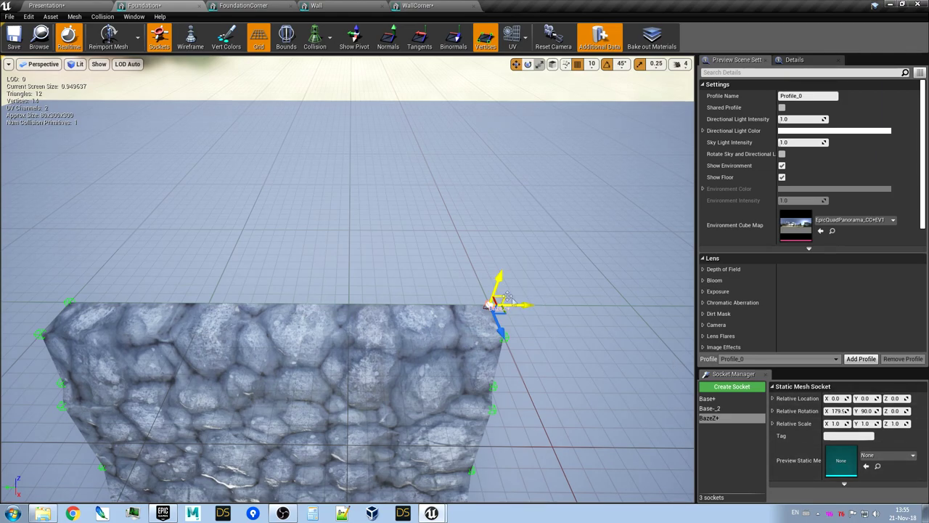
# Place the BazeZ+ socket midway along the foundation's top edge at Y 150 and save the Foundation mesh
pyautogui.moveTo(526, 305); pyautogui.dragTo(323, 304)
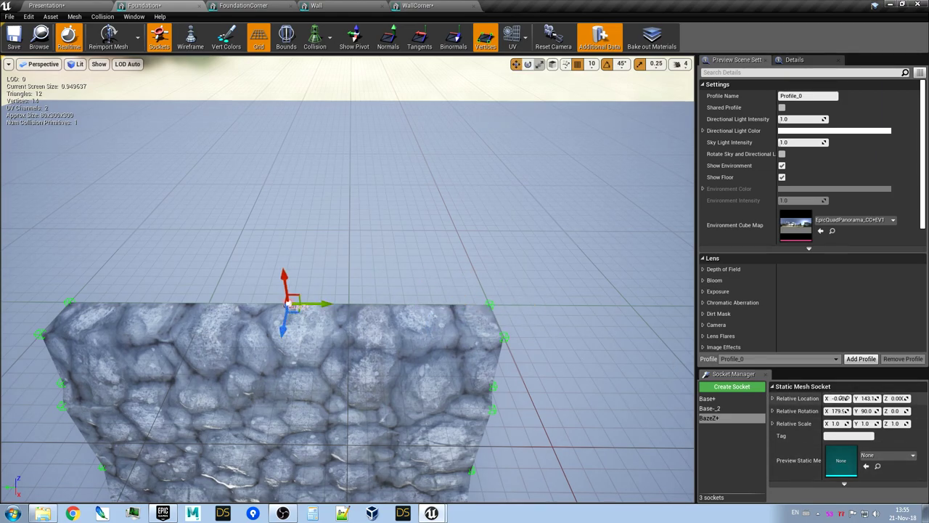
pyautogui.click(866, 398)
pyautogui.write('150')
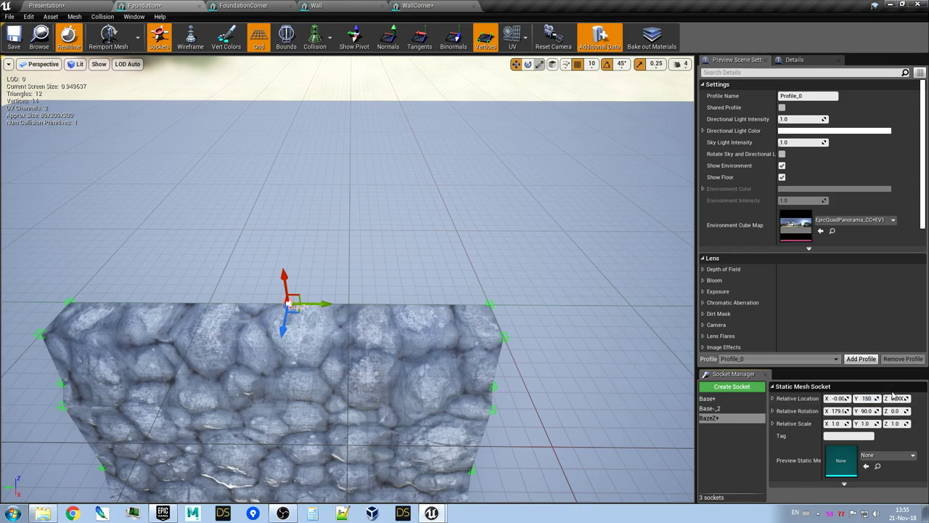
pyautogui.press('Return')
pyautogui.keyDown('alt'); pyautogui.moveTo(388, 246); pyautogui.dragTo(290, 246); pyautogui.keyUp('alt')
pyautogui.click(15, 36)
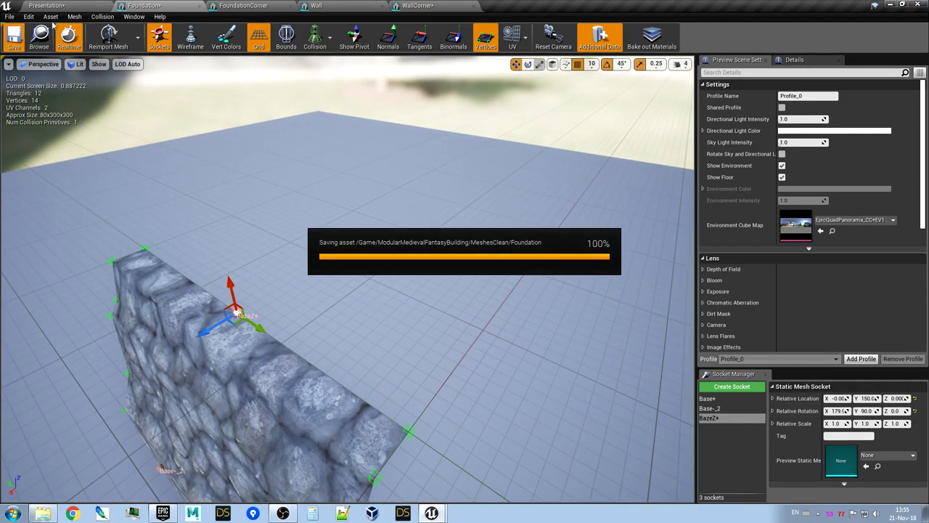
# Return to the level and move the middle foundation and its wall away from the corner pieces, with the foundation at about Y -5900
pyautogui.click(61, 6)
pyautogui.moveTo(244, 158); pyautogui.dragTo(245, 158, button='right')
pyautogui.press('s')
pyautogui.moveTo(380, 201); pyautogui.dragTo(392, 203, button='right')
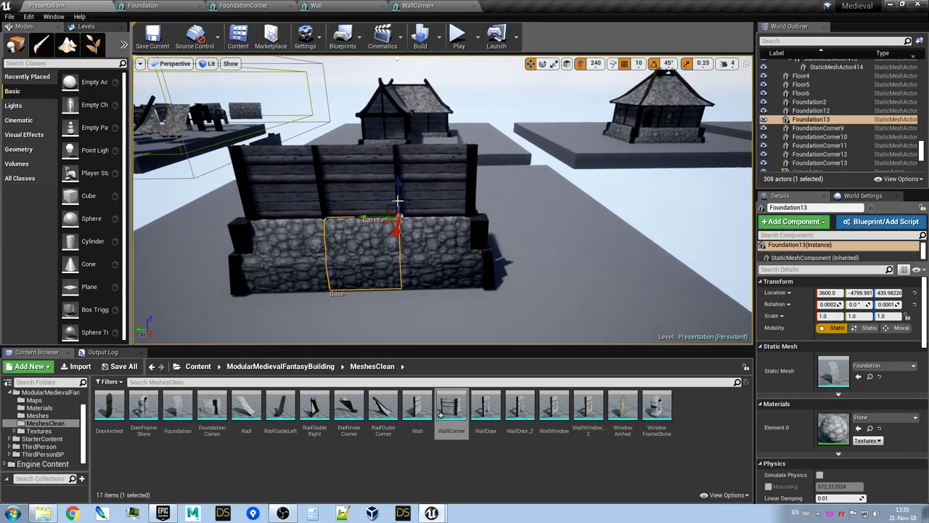
pyautogui.moveTo(363, 217); pyautogui.dragTo(623, 216)
pyautogui.click(349, 173)
pyautogui.moveTo(369, 215); pyautogui.dragTo(640, 214)
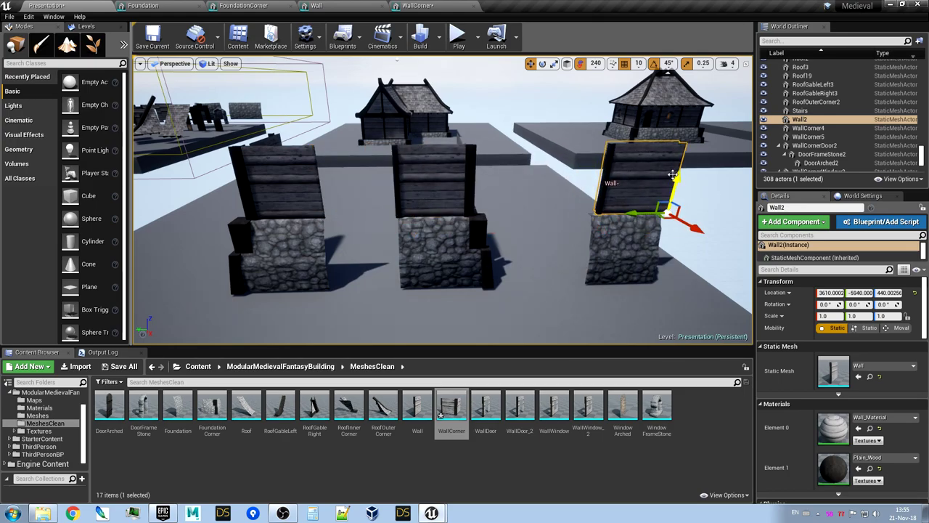
# Raise the separated wall to about Z 480 and try to snap it onto the foundation by shifting it along its length
pyautogui.moveTo(673, 175); pyautogui.dragTo(675, 164)
pyautogui.moveTo(671, 165); pyautogui.dragTo(606, 181, button='right')
pyautogui.moveTo(530, 219); pyautogui.dragTo(511, 214)
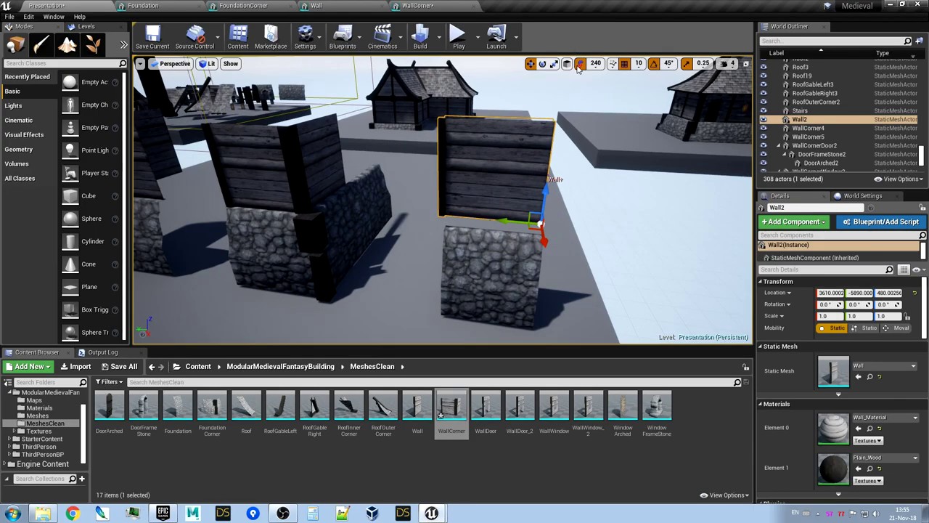
pyautogui.moveTo(546, 192); pyautogui.dragTo(501, 236, button='right')
pyautogui.moveTo(479, 259)
pyautogui.mouseDown()
pyautogui.moveTo(511, 266)
pyautogui.moveTo(496, 262)
pyautogui.mouseUp()
# Check the socket on the separated foundation, then try again to snap the raised wall onto it
pyautogui.click(448, 302)
pyautogui.moveTo(447, 302); pyautogui.dragTo(446, 317, button='right')
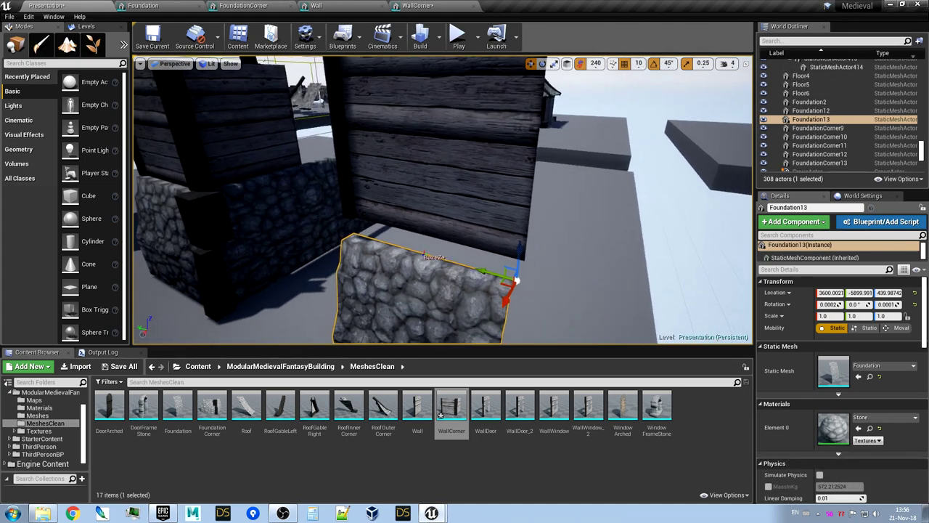
pyautogui.click(462, 211)
pyautogui.moveTo(462, 211)
pyautogui.mouseDown(button='right')
pyautogui.moveTo(460, 164)
pyautogui.moveTo(454, 207)
pyautogui.mouseUp(button='right')
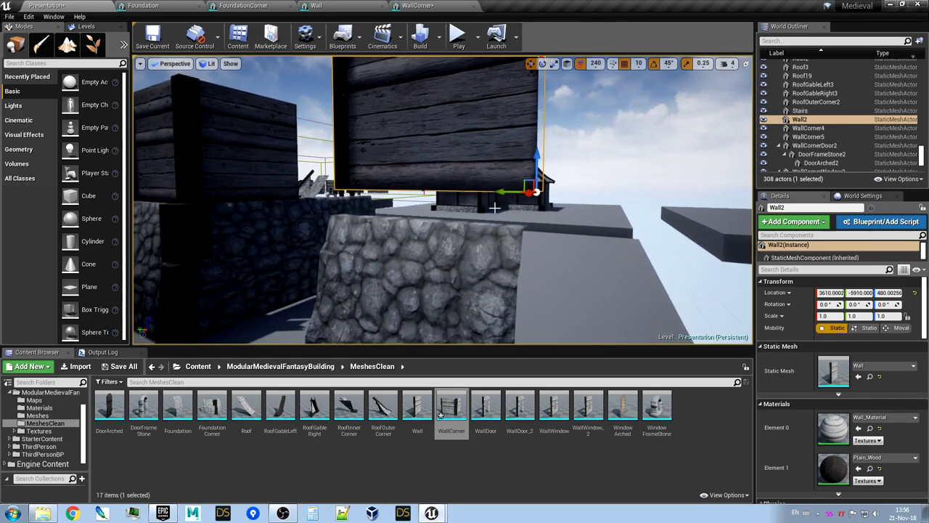
pyautogui.moveTo(503, 190); pyautogui.dragTo(519, 191)
pyautogui.moveTo(514, 194); pyautogui.dragTo(411, 215, button='right')
pyautogui.moveTo(413, 211); pyautogui.dragTo(414, 188)
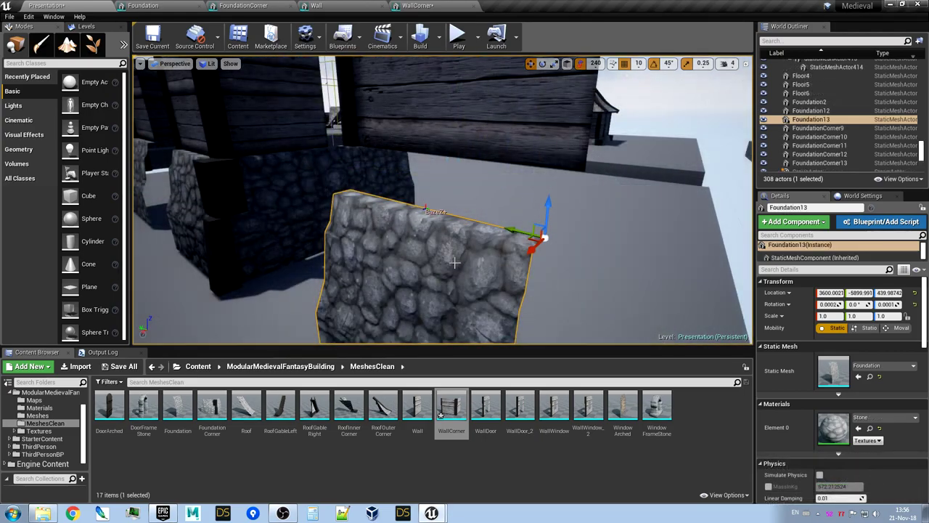
# Open the Foundation mesh, correct the socket name BazeZ+ to BaseZ+, and save the mesh
pyautogui.hotkey('ctrl', 'e')
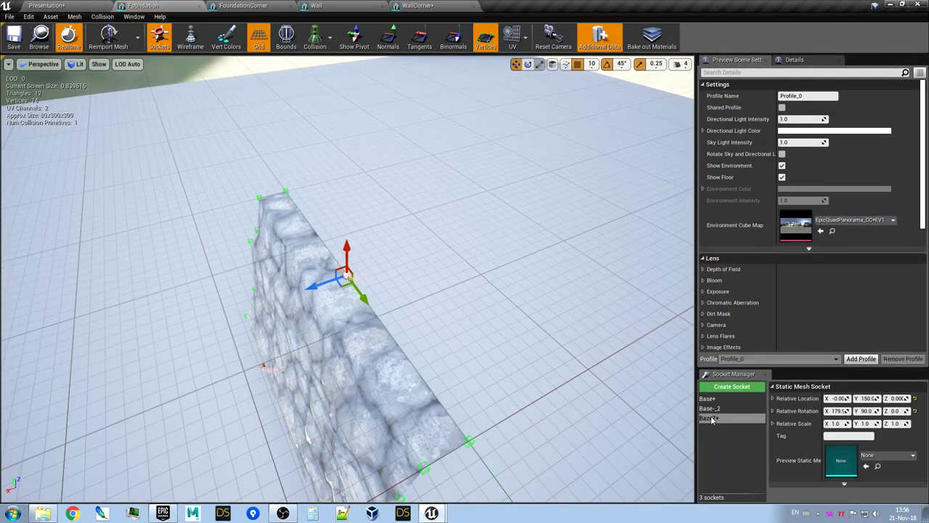
pyautogui.click(712, 420)
pyautogui.click(711, 420)
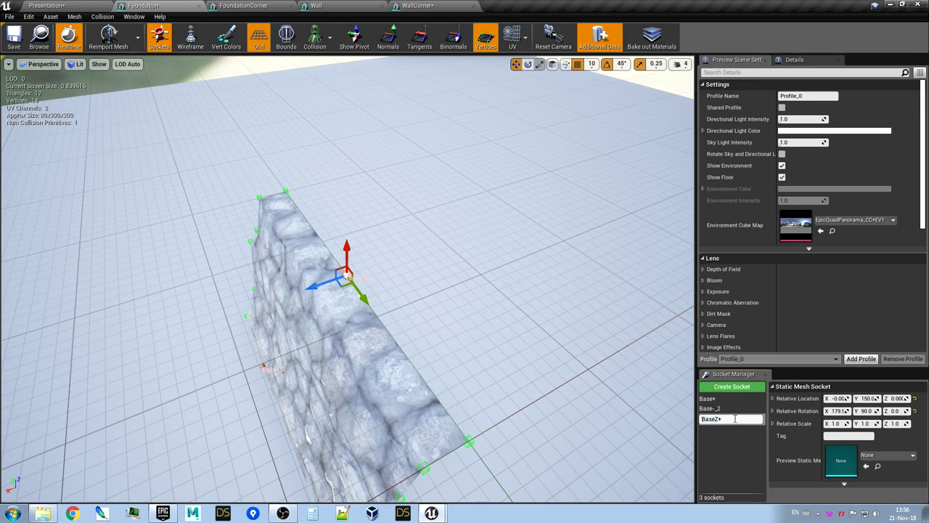
pyautogui.press('Return')
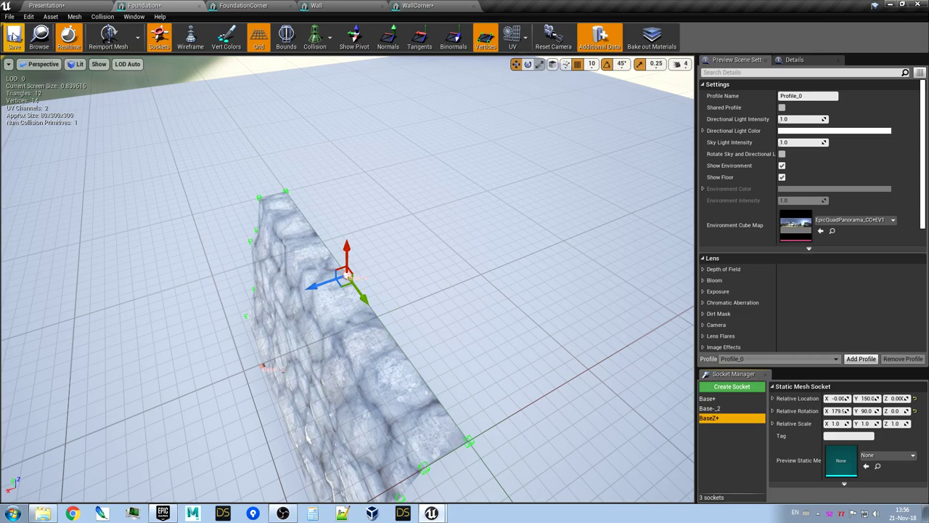
pyautogui.click(9, 42)
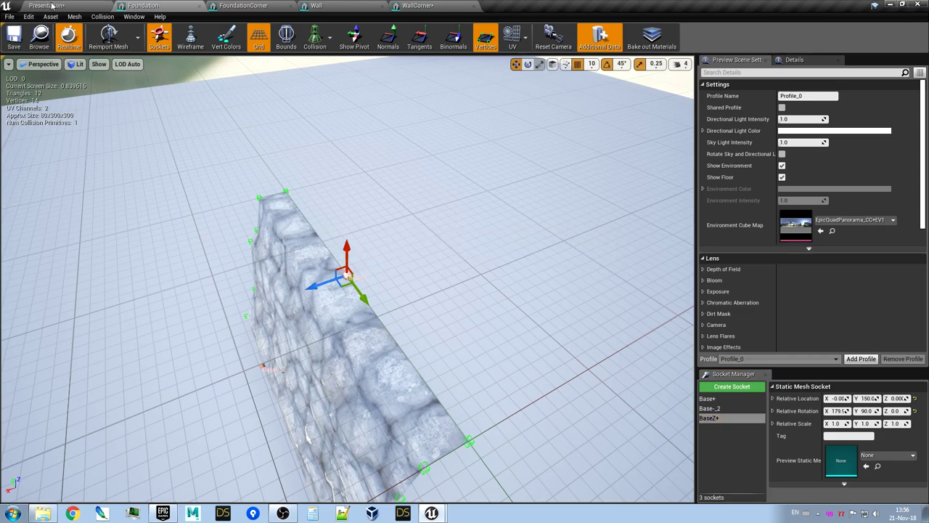
# Return to the level and snap the raised wall down onto the top edge of the separated foundation
pyautogui.click(52, 6)
pyautogui.moveTo(288, 196); pyautogui.dragTo(305, 180, button='right')
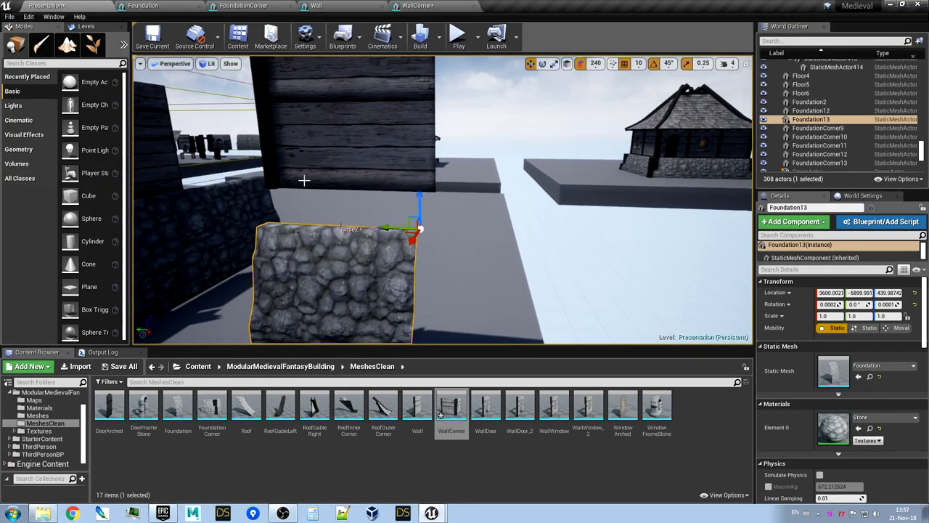
pyautogui.click(348, 154)
pyautogui.moveTo(435, 153); pyautogui.dragTo(439, 164)
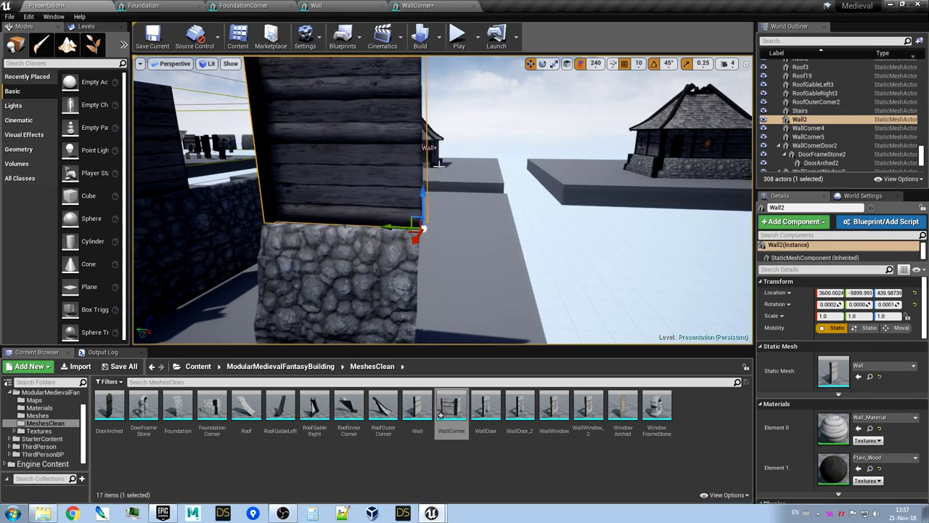
pyautogui.moveTo(490, 190); pyautogui.dragTo(492, 175, button='right')
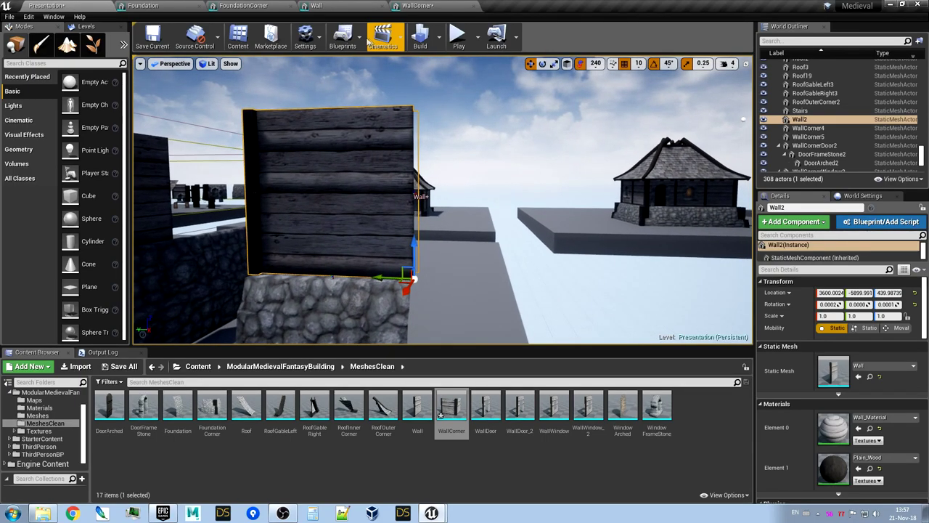
# Review the snap plugin's advanced settings, including Is Enabled and Ignore Socket Name, and close the project settings
pyautogui.click(595, 65)
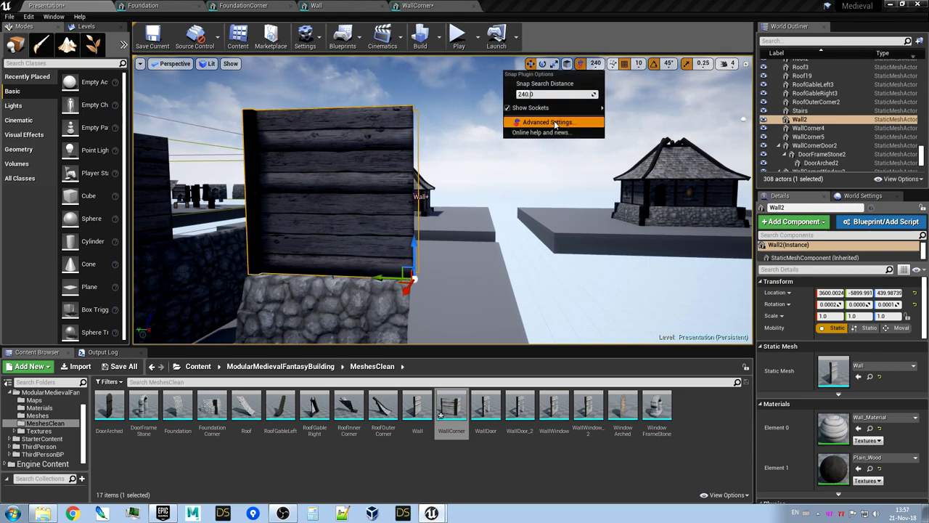
pyautogui.click(556, 122)
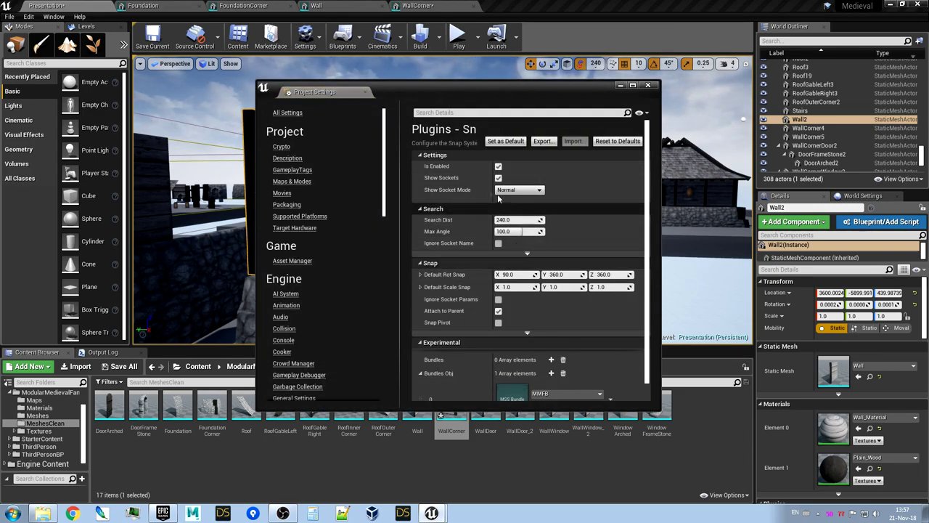
pyautogui.click(499, 167)
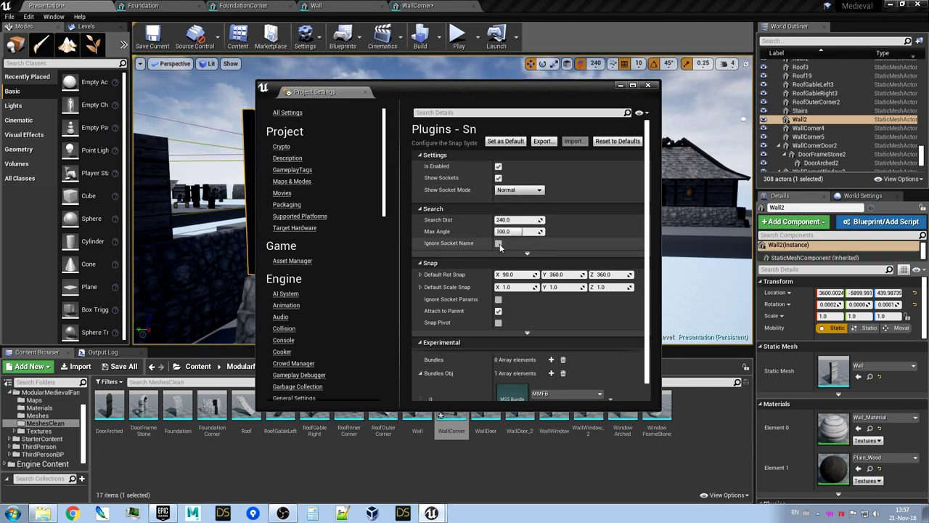
pyautogui.click(650, 86)
# Select the corner wall standing on the middle foundation corner in the level
pyautogui.keyDown('alt'); pyautogui.moveTo(549, 260); pyautogui.dragTo(443, 282); pyautogui.keyUp('alt')
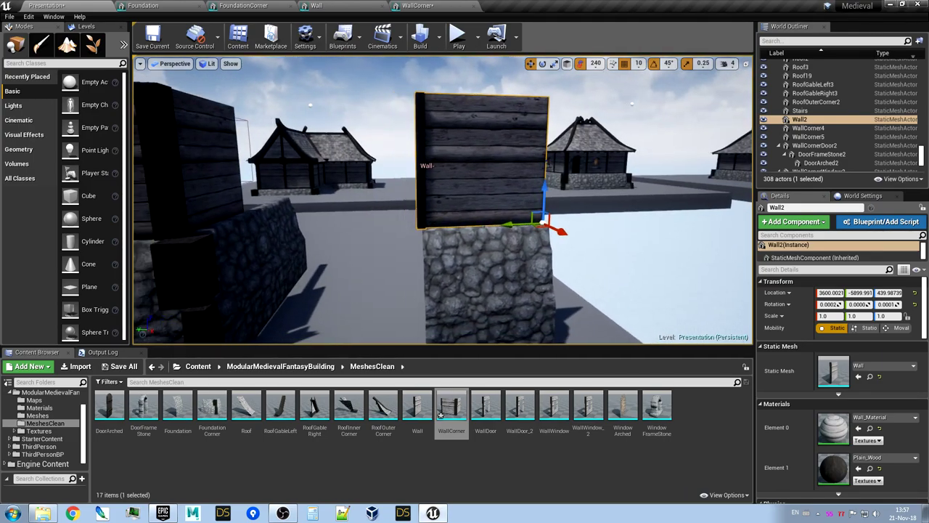
pyautogui.moveTo(443, 200); pyautogui.dragTo(348, 199, button='right')
pyautogui.moveTo(625, 190); pyautogui.dragTo(365, 190, button='right')
pyautogui.click(501, 174)
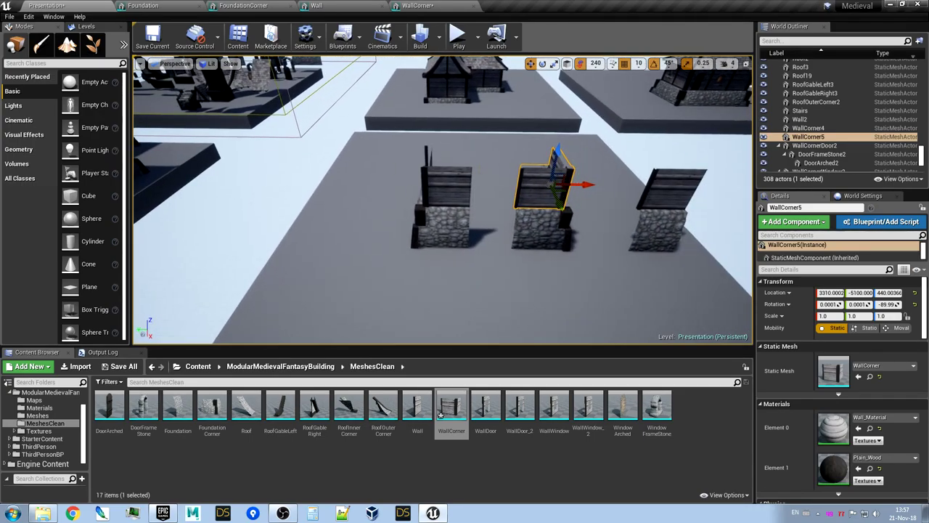
# Delete all the wall and foundation pieces standing on the front platform to clear it
pyautogui.click(440, 188)
pyautogui.keyDown('ctrl'); pyautogui.click(441, 222); pyautogui.keyUp('ctrl')
pyautogui.keyDown('ctrl'); pyautogui.click(542, 223); pyautogui.keyUp('ctrl')
pyautogui.keyDown('ctrl'); pyautogui.click(535, 185); pyautogui.keyUp('ctrl')
pyautogui.keyDown('ctrl'); pyautogui.click(671, 199); pyautogui.keyUp('ctrl')
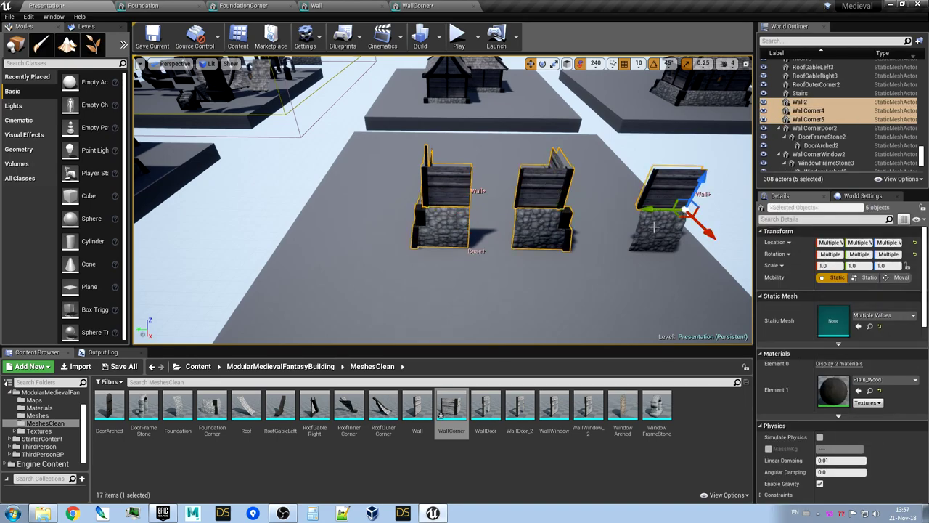
pyautogui.press('Delete')
pyautogui.moveTo(637, 171); pyautogui.dragTo(563, 177, button='right')
pyautogui.click(552, 226)
pyautogui.press('Delete')
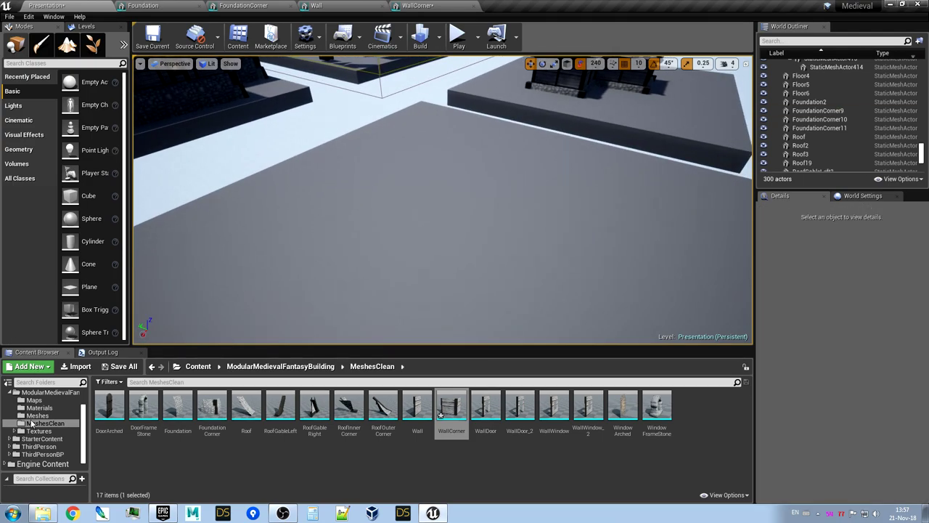
# Place a FoundationCorner from the Meshes folder on the empty platform and snap a Foundation piece to its open end
pyautogui.click(35, 416)
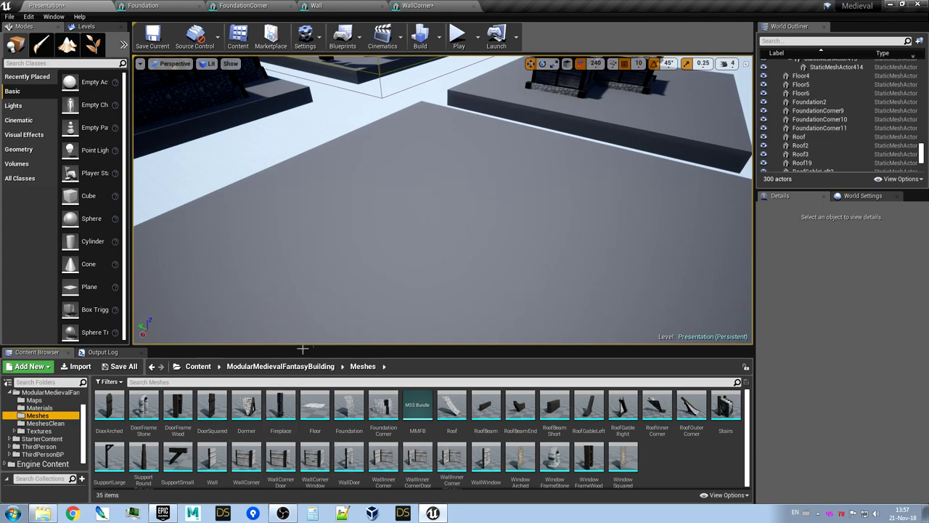
pyautogui.moveTo(384, 408); pyautogui.dragTo(336, 169)
pyautogui.moveTo(326, 190); pyautogui.dragTo(439, 228, button='right')
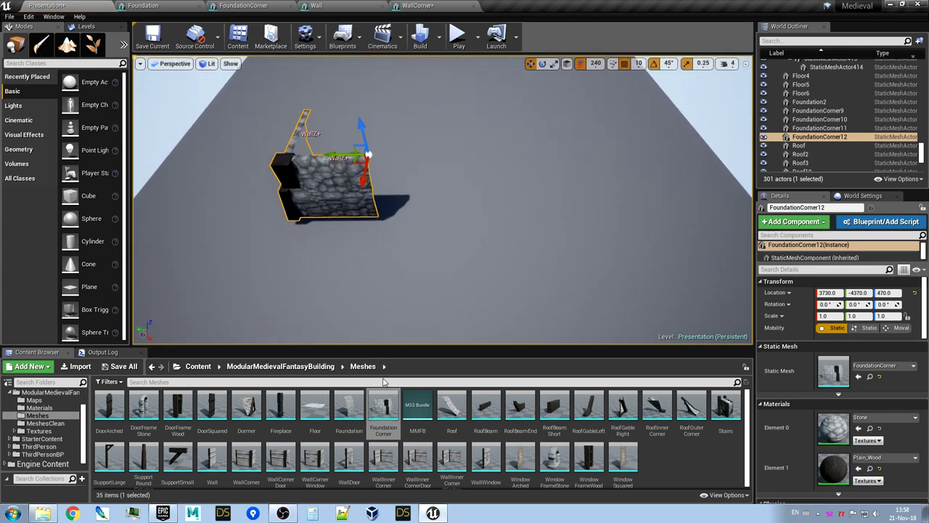
pyautogui.moveTo(341, 401); pyautogui.dragTo(447, 145)
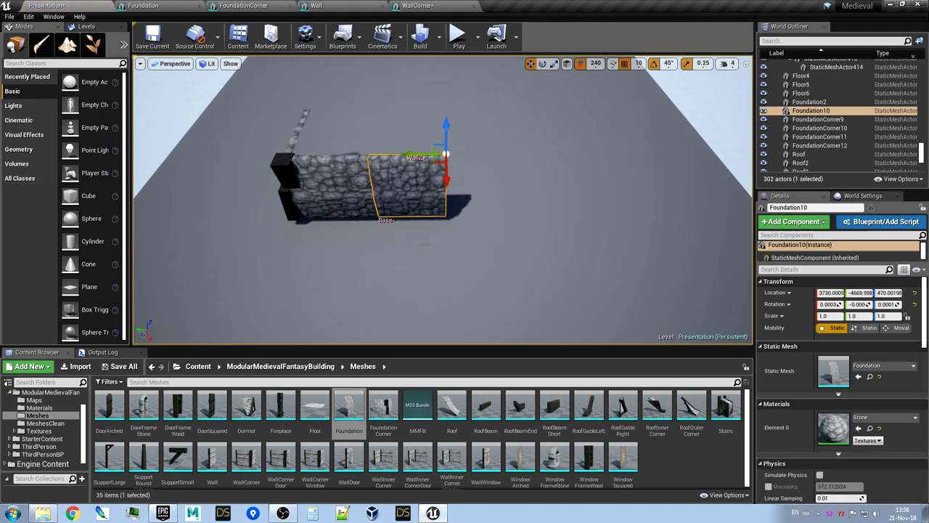
# Duplicate the foundation corner and snap the copy, turned -90°, to the free end of the straight foundation
pyautogui.click(369, 157)
pyautogui.keyDown('alt'); pyautogui.moveTo(356, 161); pyautogui.dragTo(555, 212); pyautogui.keyUp('alt')
pyautogui.moveTo(494, 268)
pyautogui.mouseDown(button='right')
pyautogui.moveTo(493, 236)
pyautogui.moveTo(481, 267)
pyautogui.mouseUp(button='right')
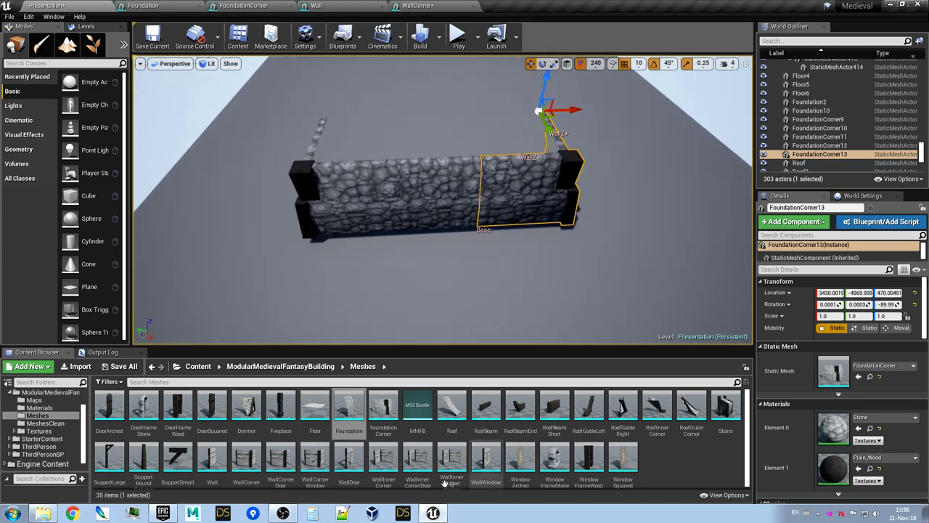
# Place a WallCornerDoor on the platform and snap it on top of the first foundation corner
pyautogui.moveTo(281, 456); pyautogui.dragTo(301, 294)
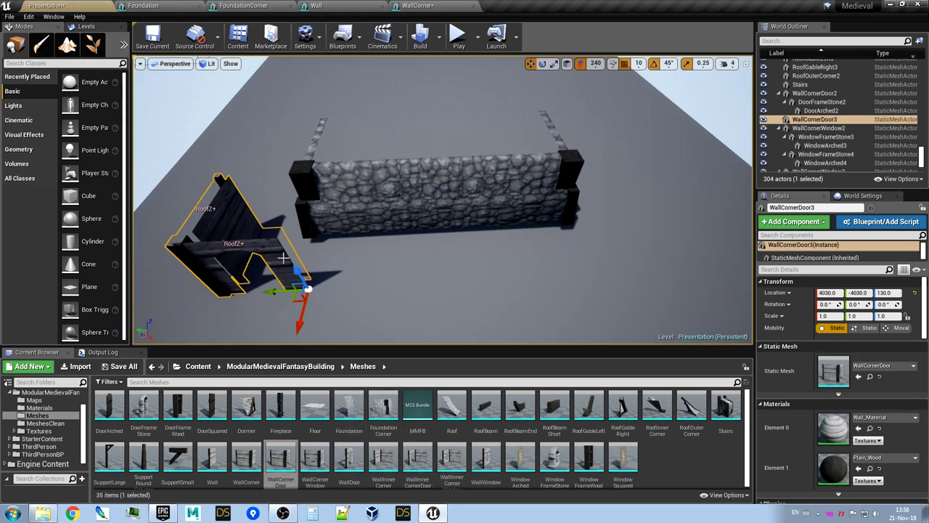
pyautogui.moveTo(302, 294); pyautogui.dragTo(293, 130)
pyautogui.moveTo(264, 175); pyautogui.dragTo(358, 171)
pyautogui.moveTo(325, 220); pyautogui.dragTo(319, 197, button='right')
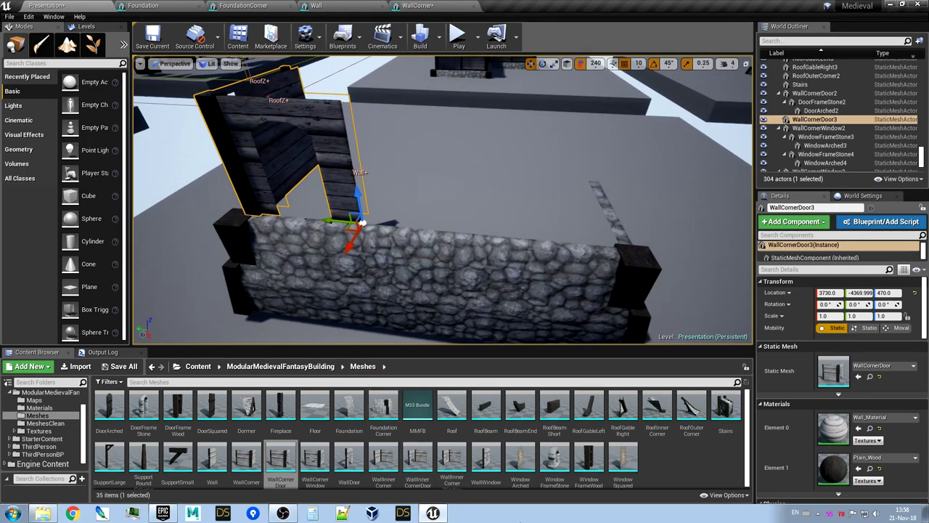
# Add a Wall beside the door corner and a WallCornerWindow turned -90°, snapping both along the top of the foundation
pyautogui.moveTo(217, 456); pyautogui.dragTo(455, 256)
pyautogui.moveTo(316, 458); pyautogui.dragTo(611, 264)
pyautogui.press('e')
pyautogui.moveTo(611, 264); pyautogui.dragTo(539, 267, button='right')
pyautogui.press('w')
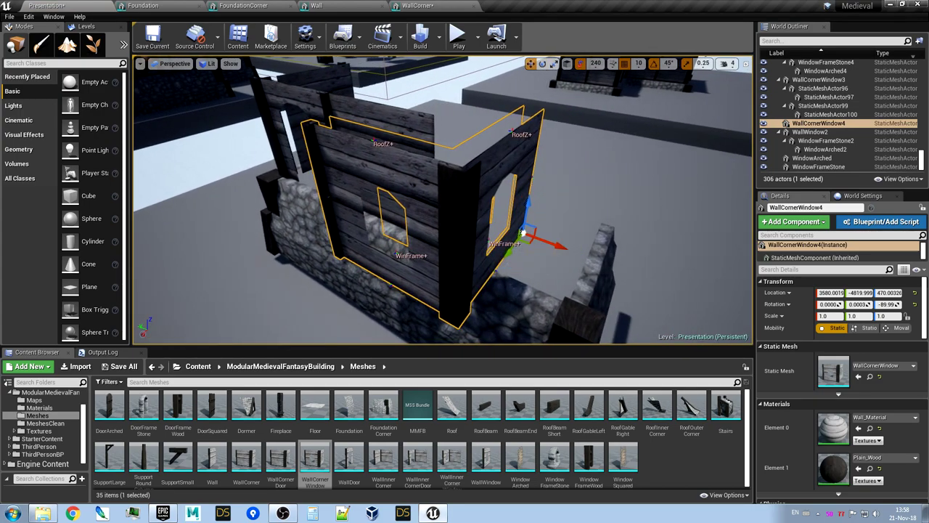
pyautogui.moveTo(534, 241); pyautogui.dragTo(616, 228)
pyautogui.moveTo(532, 254); pyautogui.dragTo(517, 283, button='right')
# Select the two foundation corners and the straight foundation between them, and duplicate the set away from the walls
pyautogui.click(506, 249)
pyautogui.moveTo(506, 249); pyautogui.dragTo(403, 254, button='right')
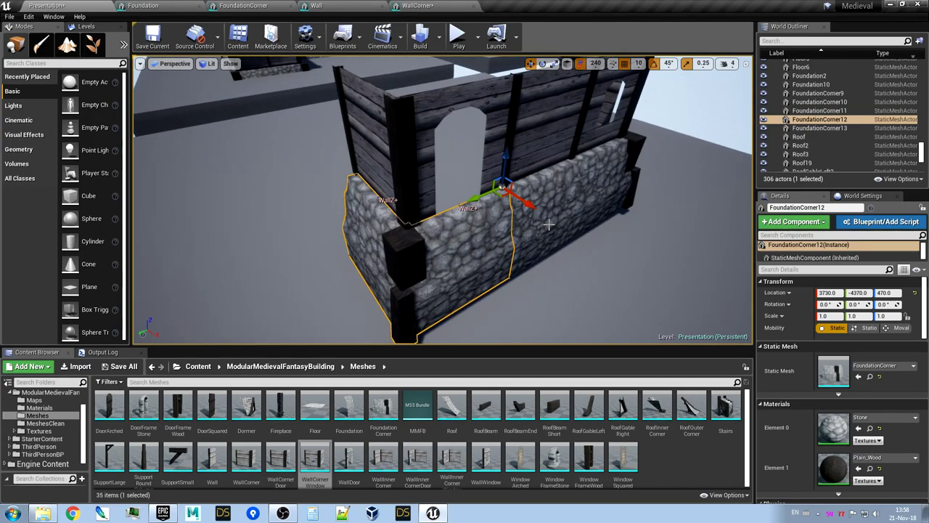
pyautogui.moveTo(553, 227); pyautogui.dragTo(501, 202, button='right')
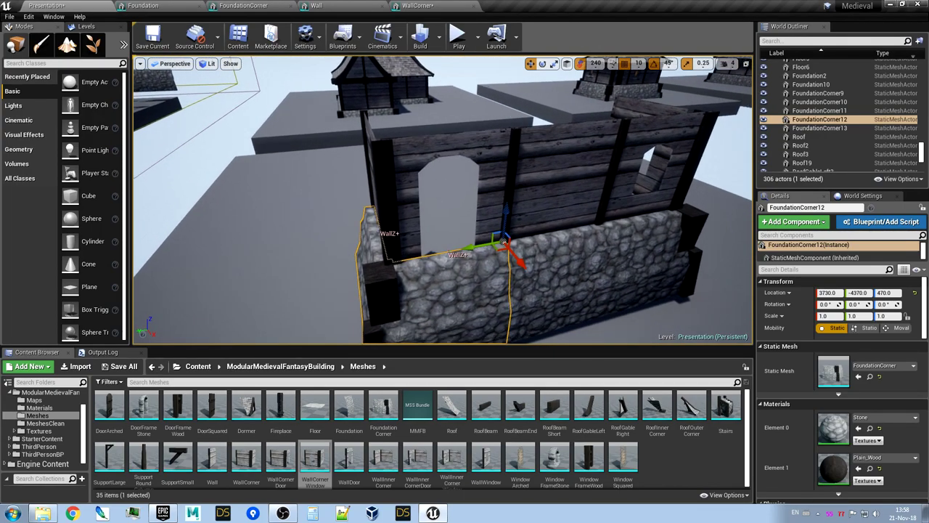
pyautogui.keyDown('ctrl'); pyautogui.click(557, 276); pyautogui.keyUp('ctrl')
pyautogui.keyDown('ctrl'); pyautogui.click(656, 268); pyautogui.keyUp('ctrl')
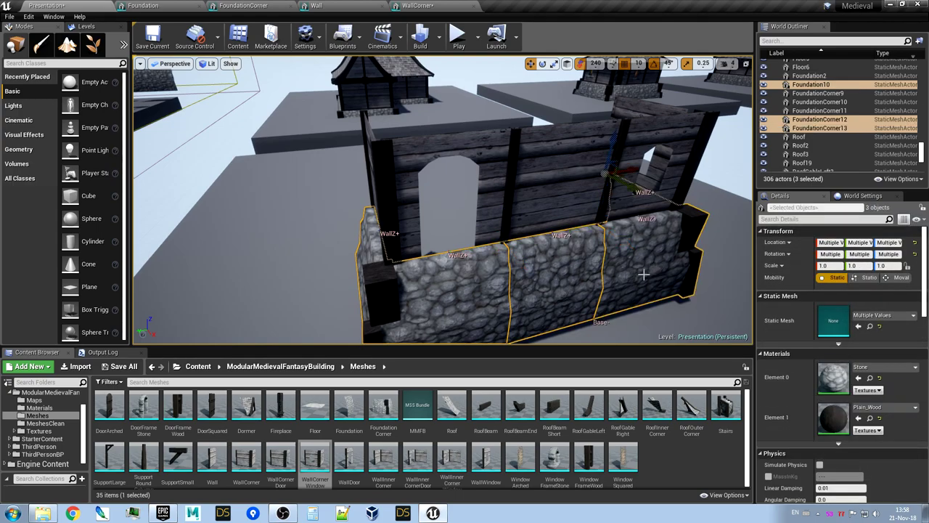
pyautogui.moveTo(557, 274); pyautogui.dragTo(501, 219, button='right')
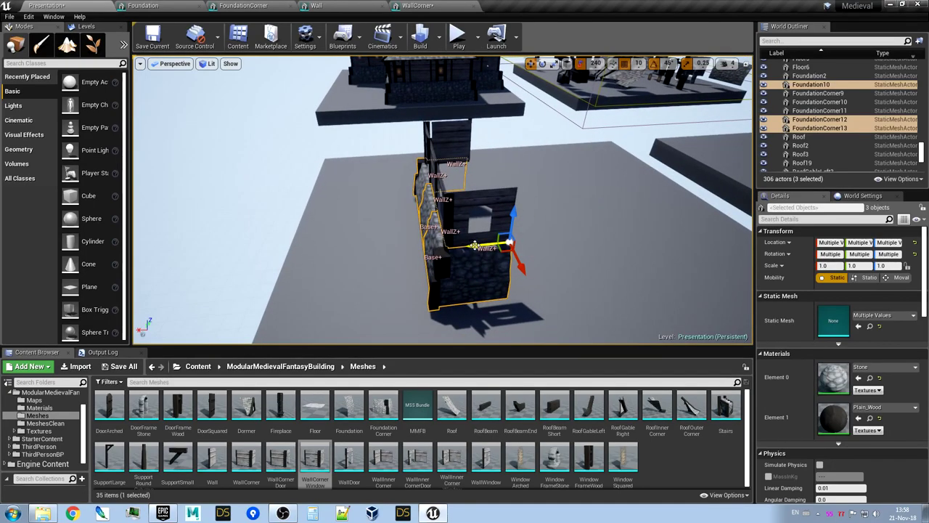
pyautogui.keyDown('alt'); pyautogui.moveTo(473, 245); pyautogui.dragTo(660, 257); pyautogui.keyUp('alt')
# Rotate the copied foundation set to face the original and snap it on as the opposite side of the building
pyautogui.press('e')
pyautogui.moveTo(488, 320); pyautogui.dragTo(574, 335, button='right')
pyautogui.press('w')
pyautogui.moveTo(524, 140); pyautogui.dragTo(283, 185, button='right')
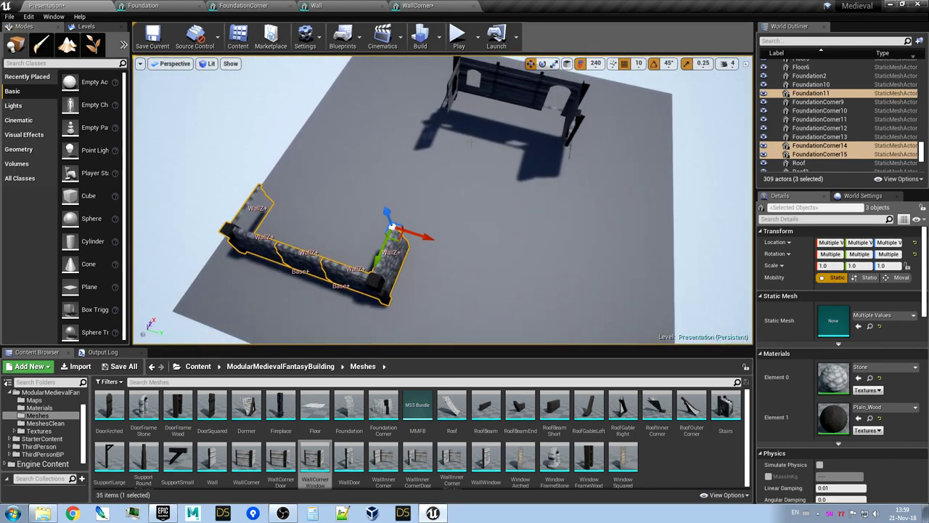
pyautogui.moveTo(394, 239); pyautogui.dragTo(577, 127)
pyautogui.moveTo(577, 127); pyautogui.dragTo(414, 145, button='right')
pyautogui.scroll(-2, 487, 183)
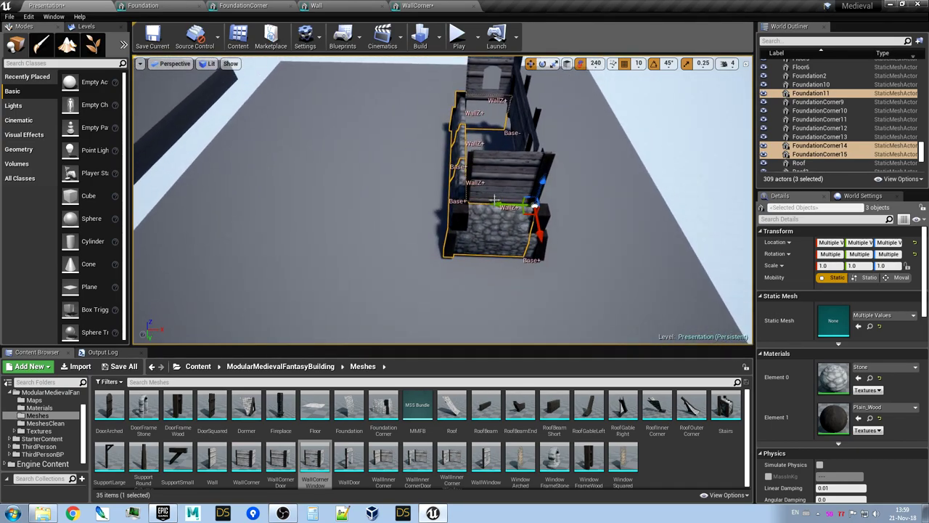
pyautogui.moveTo(493, 203); pyautogui.dragTo(398, 207)
pyautogui.moveTo(487, 244); pyautogui.dragTo(476, 185, button='right')
pyautogui.moveTo(494, 230); pyautogui.dragTo(566, 236, button='right')
# Select the door corner, straight wall and window corner, and duplicate them onto the opposite foundation side, facing the originals
pyautogui.click(489, 228)
pyautogui.moveTo(483, 228); pyautogui.dragTo(490, 232, button='right')
pyautogui.keyDown('alt'); pyautogui.moveTo(455, 215); pyautogui.dragTo(486, 236); pyautogui.keyUp('alt')
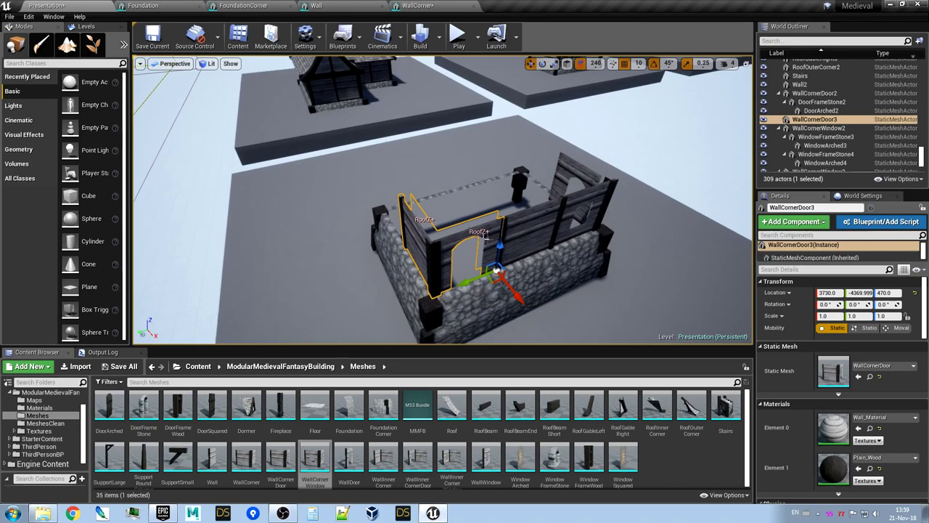
pyautogui.keyDown('ctrl'); pyautogui.click(535, 231); pyautogui.keyUp('ctrl')
pyautogui.keyDown('ctrl'); pyautogui.click(575, 191); pyautogui.keyUp('ctrl')
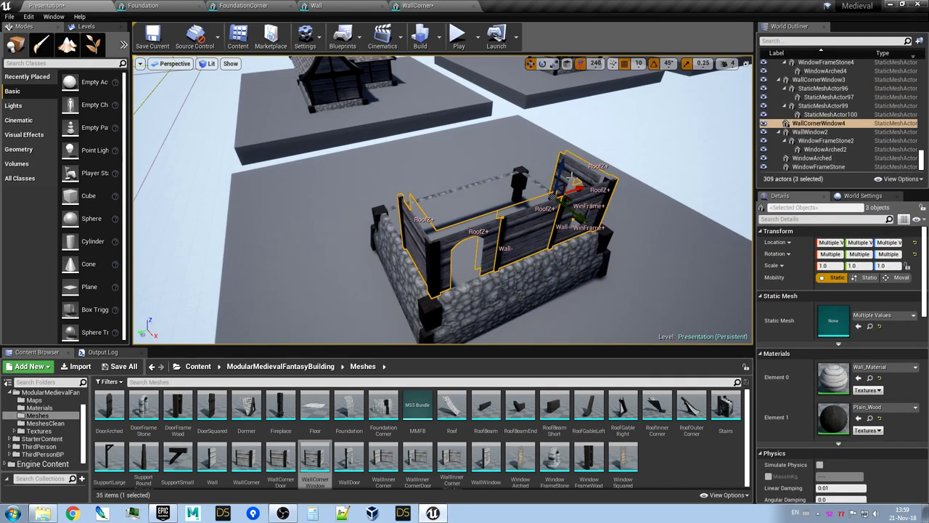
pyautogui.keyDown('alt'); pyautogui.moveTo(561, 231); pyautogui.dragTo(510, 211); pyautogui.keyUp('alt')
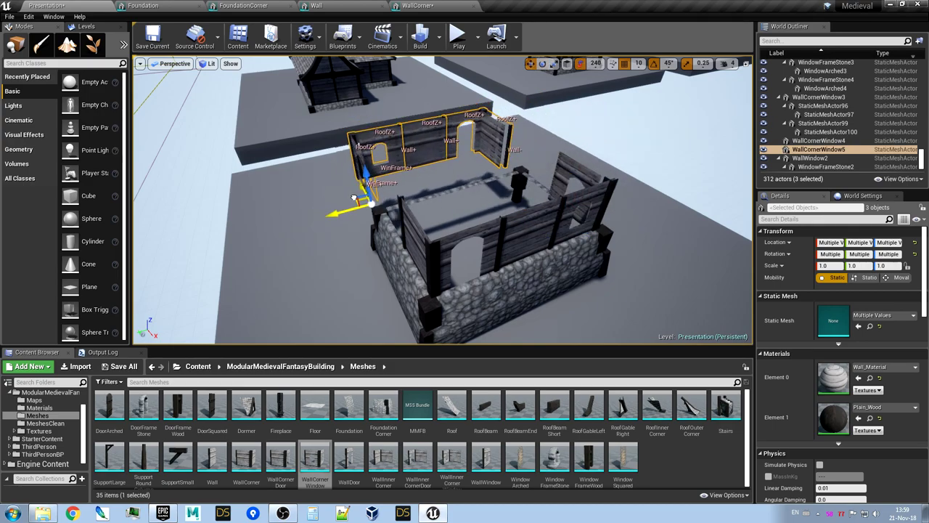
pyautogui.moveTo(372, 238); pyautogui.dragTo(683, 236, button='right')
# Place a DoorFrameStone on the platform beside the building and raise it to Z 150
pyautogui.moveTo(464, 217)
pyautogui.mouseDown(button='right')
pyautogui.moveTo(450, 226)
pyautogui.moveTo(493, 218)
pyautogui.moveTo(450, 214)
pyautogui.moveTo(436, 218)
pyautogui.moveTo(439, 239)
pyautogui.moveTo(378, 240)
pyautogui.moveTo(465, 231)
pyautogui.moveTo(392, 231)
pyautogui.moveTo(465, 207)
pyautogui.mouseUp(button='right')
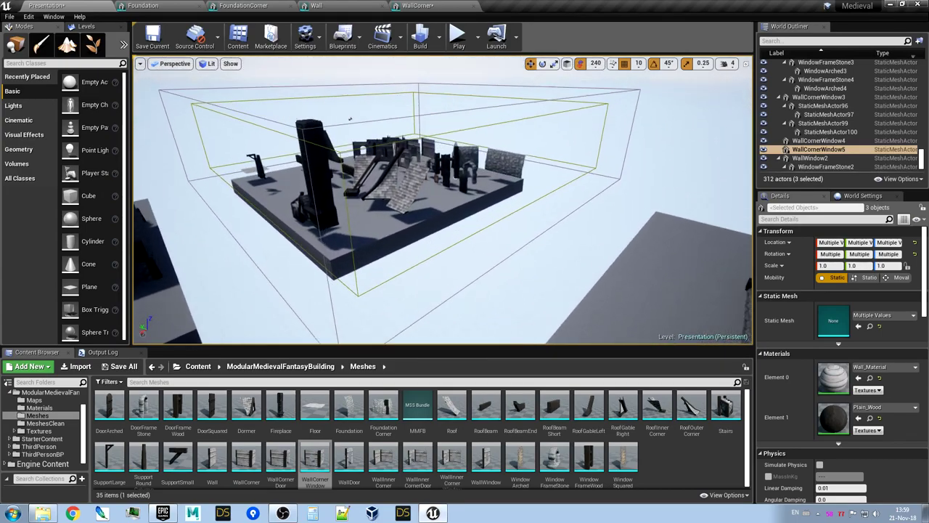
pyautogui.moveTo(443, 207); pyautogui.dragTo(468, 216, button='right')
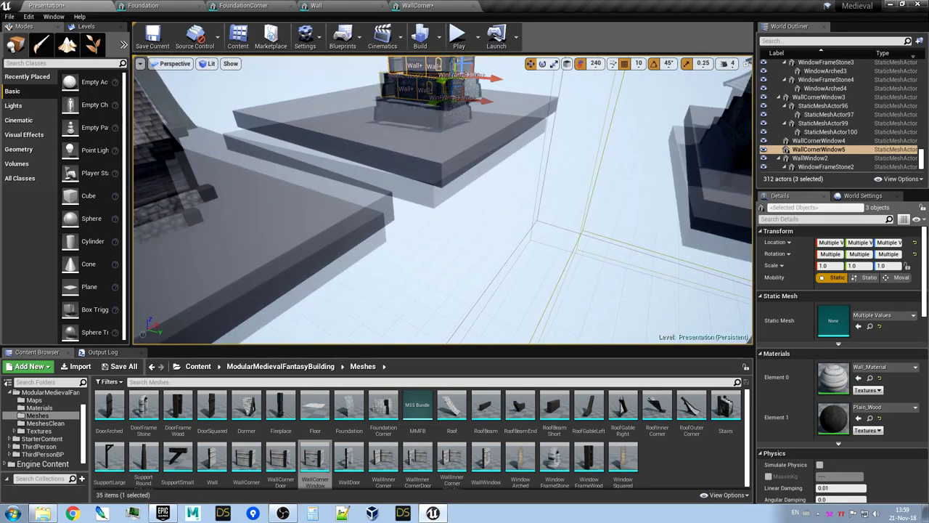
pyautogui.moveTo(443, 200); pyautogui.dragTo(247, 174, button='right')
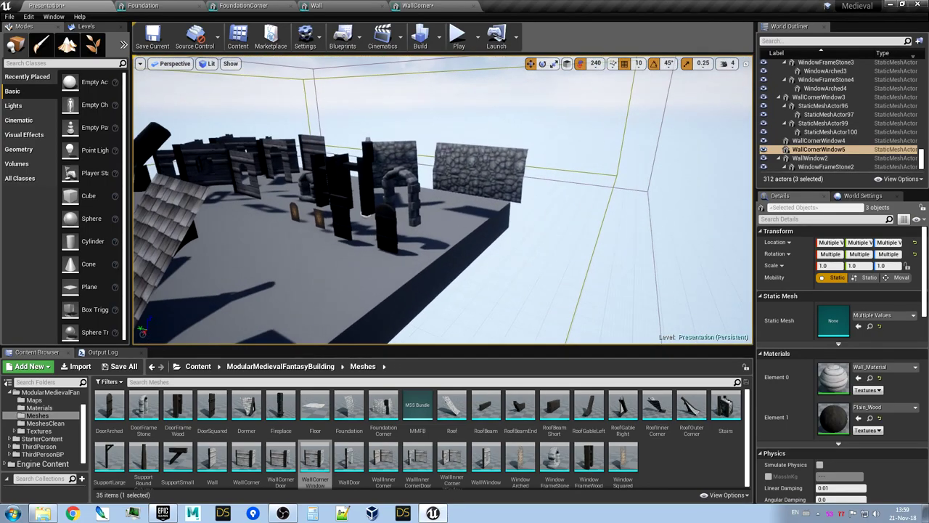
pyautogui.moveTo(471, 318); pyautogui.dragTo(734, 298, button='right')
pyautogui.moveTo(443, 200); pyautogui.dragTo(483, 261, button='right')
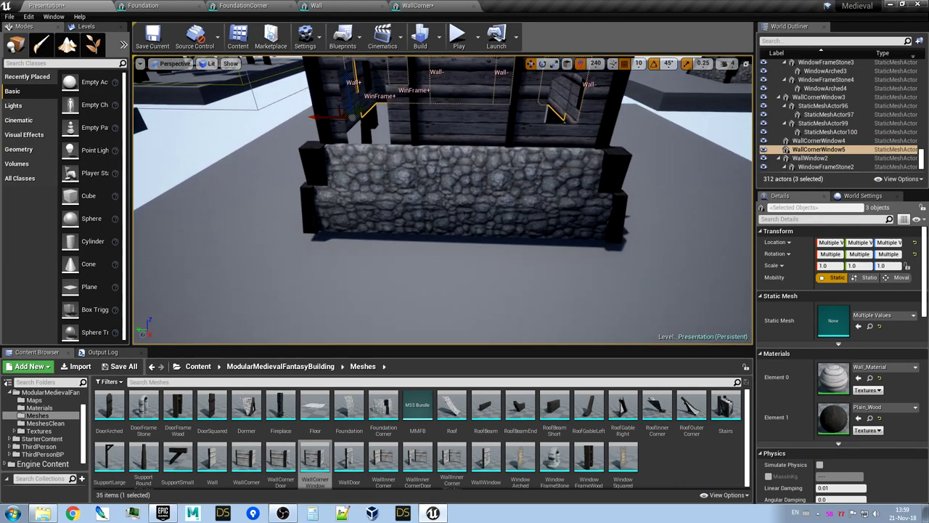
pyautogui.moveTo(443, 218); pyautogui.dragTo(448, 168, button='right')
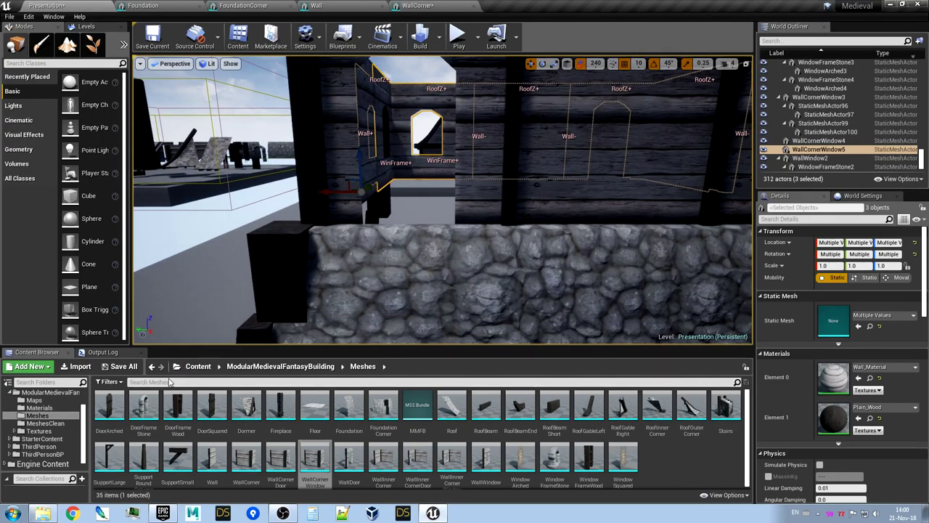
pyautogui.moveTo(142, 408); pyautogui.dragTo(183, 315)
pyautogui.moveTo(190, 309); pyautogui.dragTo(137, 333, button='right')
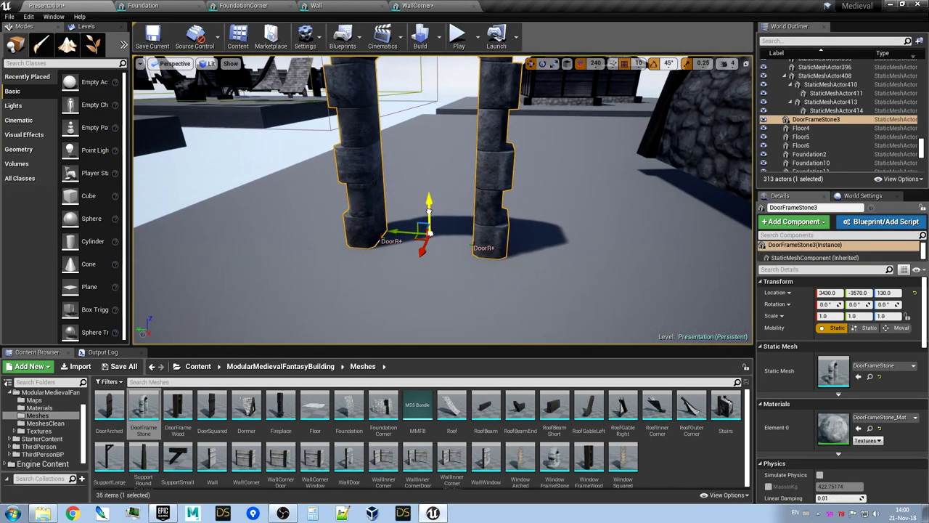
pyautogui.moveTo(430, 177); pyautogui.dragTo(422, 145, button='right')
# Close the previously opened mesh editors, open the DoorFrameStone mesh and examine its DoorFrame- socket
pyautogui.rightClick(72, 6)
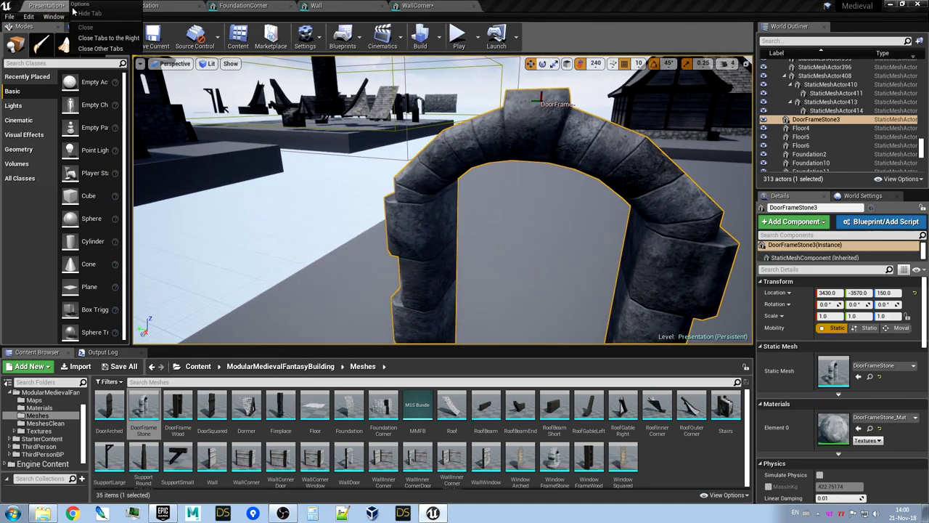
pyautogui.click(107, 38)
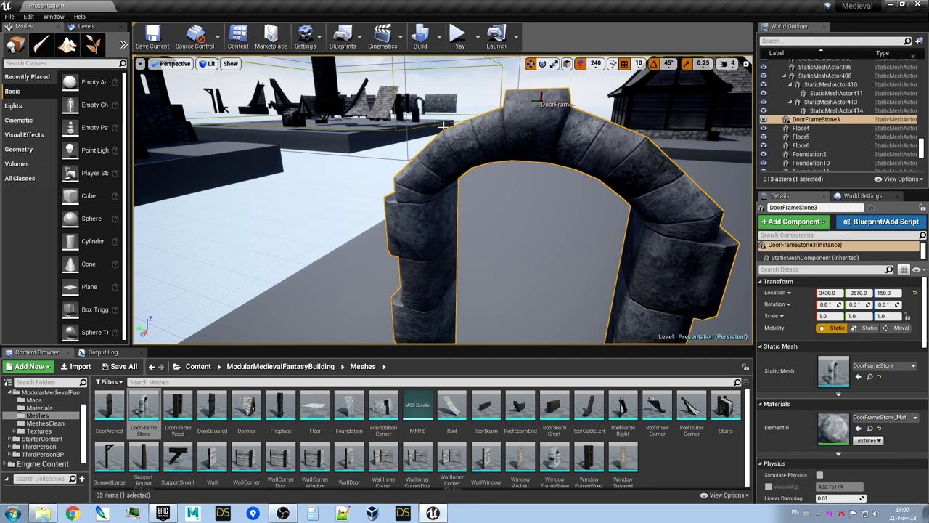
pyautogui.hotkey('ctrl', 'e')
pyautogui.moveTo(484, 177); pyautogui.dragTo(378, 251, button='right')
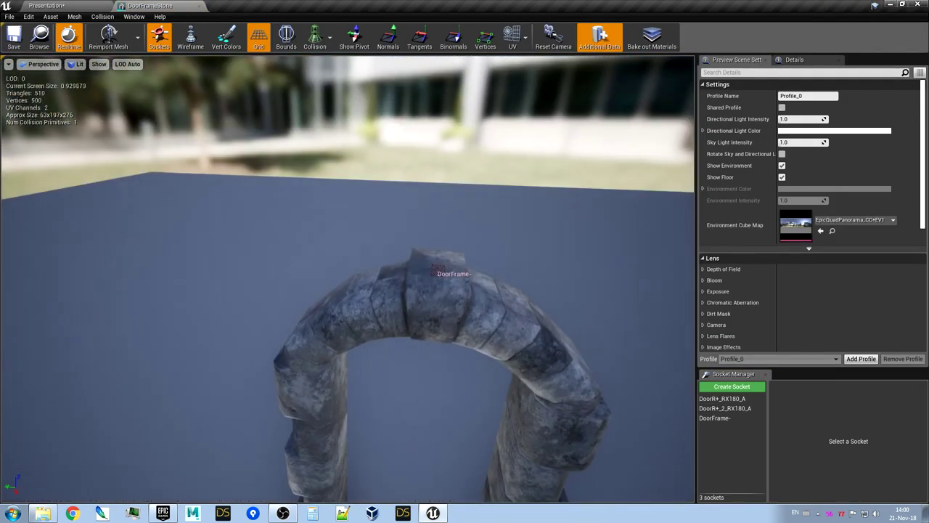
pyautogui.click(724, 421)
pyautogui.moveTo(521, 334); pyautogui.dragTo(655, 305, button='right')
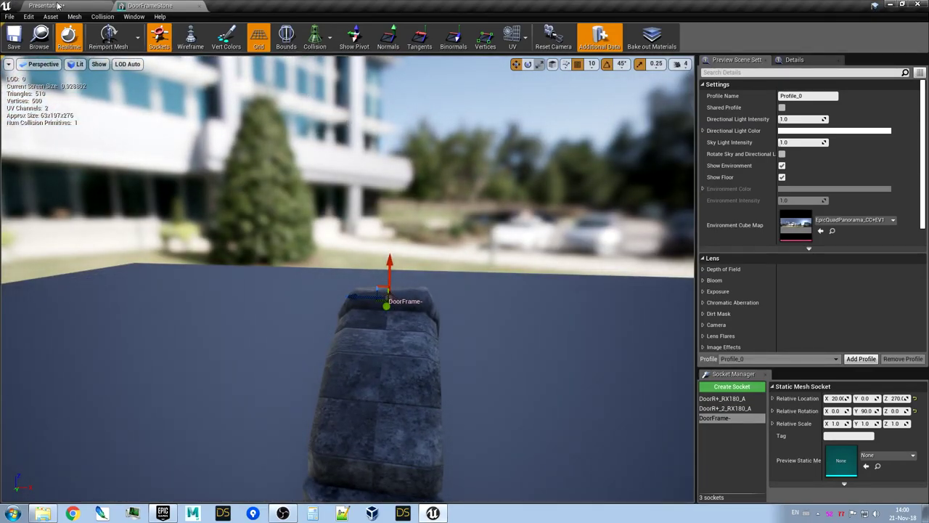
# Return to the level, open the mesh of the door corner wall and select its DoorFrame+_R180_A socket
pyautogui.click(57, 6)
pyautogui.moveTo(363, 189); pyautogui.dragTo(519, 191, button='right')
pyautogui.moveTo(284, 190); pyautogui.dragTo(284, 175, button='right')
pyautogui.click(318, 146)
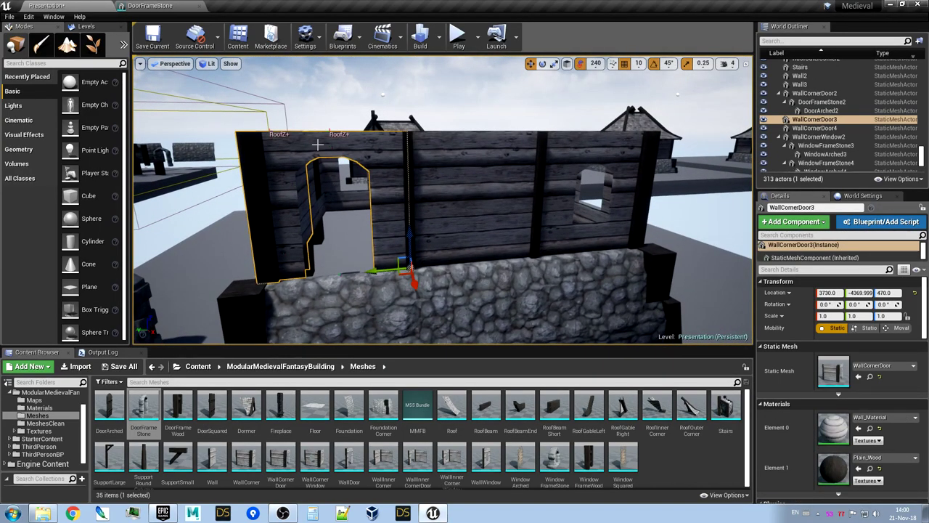
pyautogui.hotkey('ctrl', 'e')
pyautogui.keyDown('alt'); pyautogui.moveTo(348, 181); pyautogui.dragTo(211, 182); pyautogui.keyUp('alt')
pyautogui.moveTo(348, 279); pyautogui.dragTo(537, 211, button='right')
pyautogui.moveTo(368, 210); pyautogui.dragTo(367, 180, button='right')
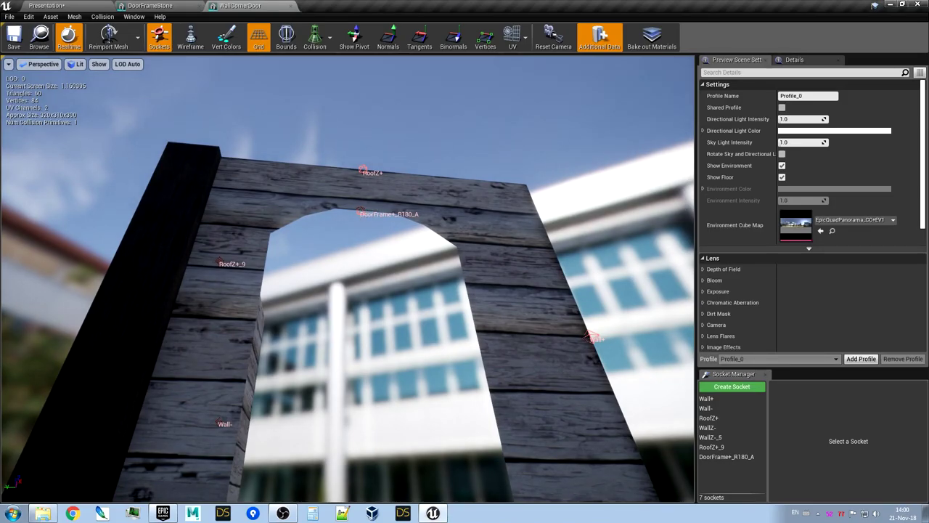
pyautogui.click(360, 211)
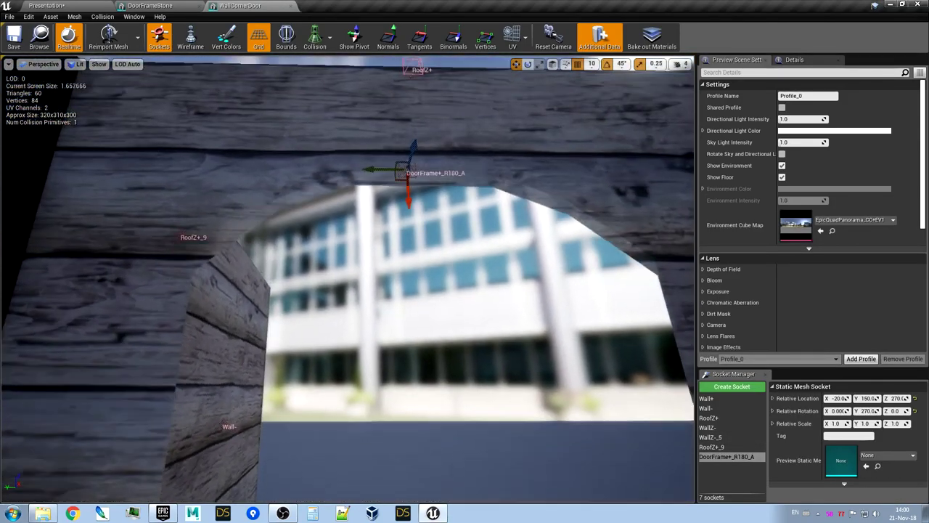
# Examine the placement and orientation of the DoorFrame+_R180_A socket above the arched doorway
pyautogui.moveTo(349, 279); pyautogui.dragTo(356, 329, button='right')
pyautogui.press('s')
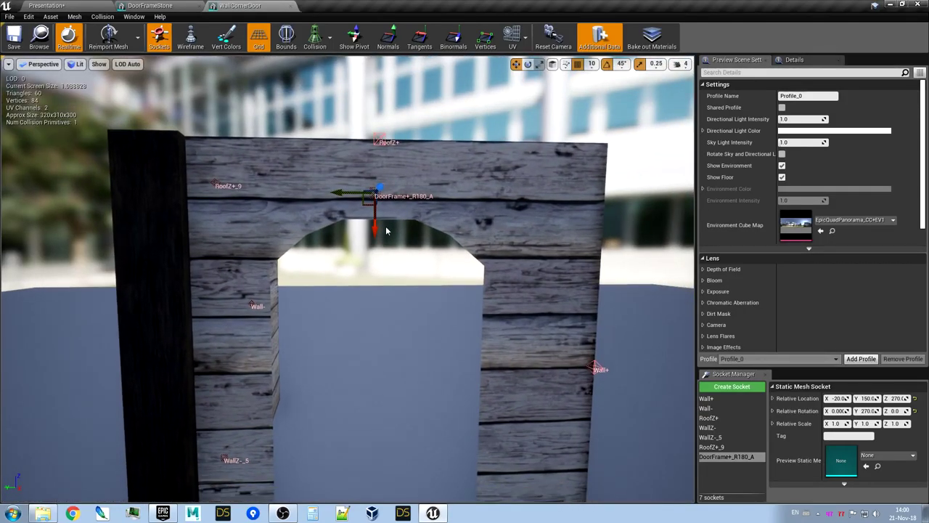
pyautogui.press('w')
pyautogui.moveTo(394, 223); pyautogui.dragTo(267, 219, button='right')
pyautogui.press('d')
pyautogui.press('d')
pyautogui.press('a')
pyautogui.press('w')
pyautogui.press('s')
pyautogui.press('e')
pyautogui.press('w')
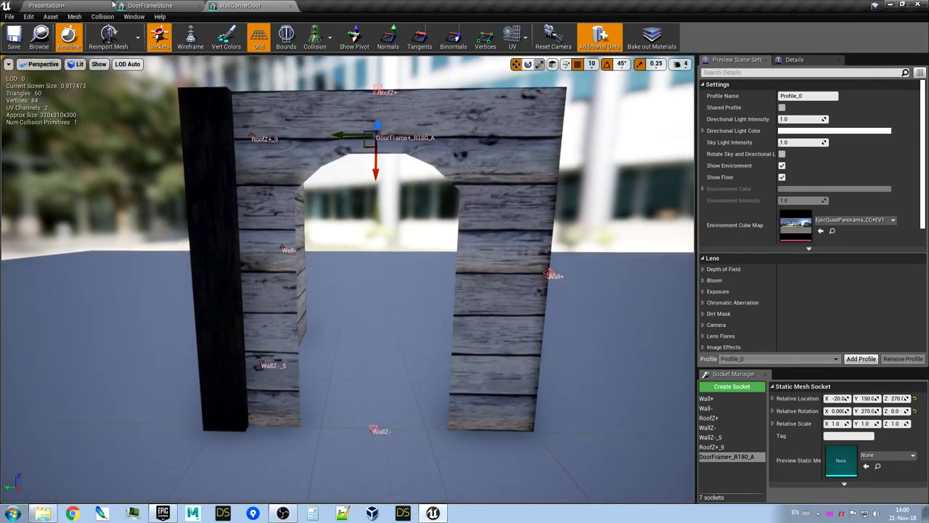
# Return to the level and snap the stone door frame into the doorway of the door corner wall
pyautogui.click(64, 4)
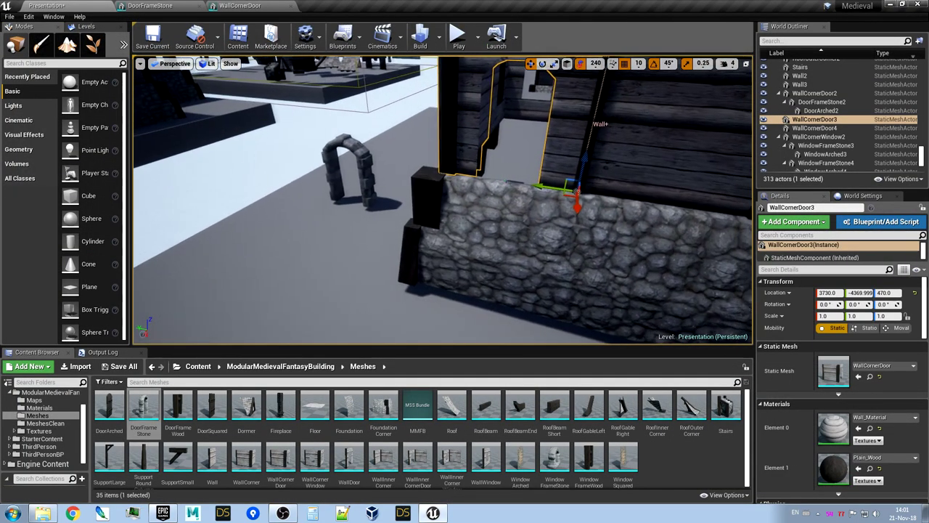
pyautogui.click(368, 180)
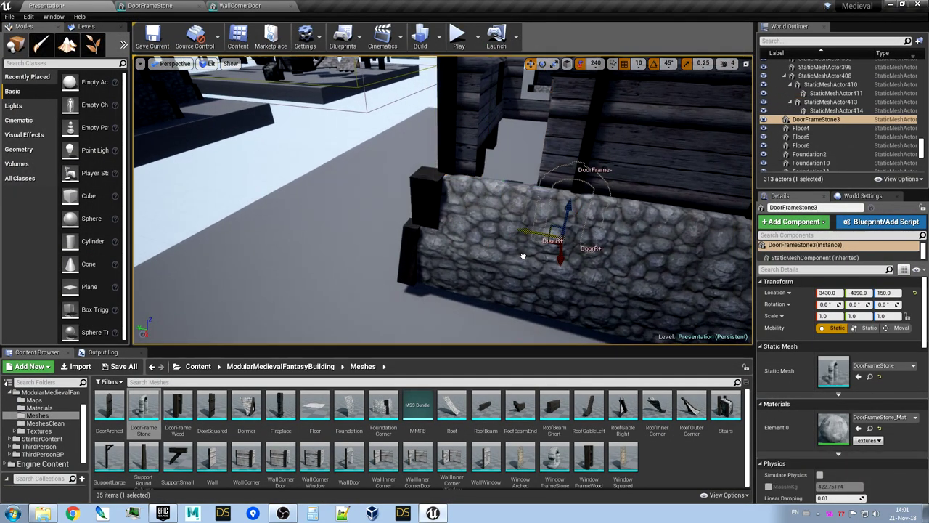
pyautogui.moveTo(495, 306); pyautogui.dragTo(535, 116)
pyautogui.moveTo(535, 117)
pyautogui.mouseDown(button='right')
pyautogui.moveTo(512, 83)
pyautogui.moveTo(429, 88)
pyautogui.moveTo(581, 101)
pyautogui.moveTo(526, 109)
pyautogui.moveTo(520, 124)
pyautogui.mouseUp(button='right')
pyautogui.press('s')
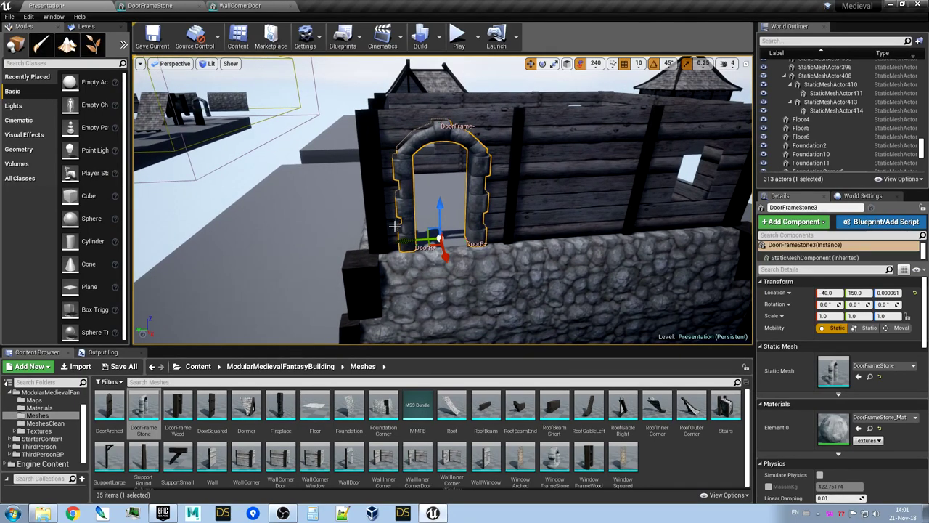
# Move the stone door frame out of the doorway along Y to 660, beside the building
pyautogui.moveTo(403, 241); pyautogui.dragTo(234, 251)
pyautogui.moveTo(320, 90); pyautogui.dragTo(324, 95, button='right')
pyautogui.press('a')
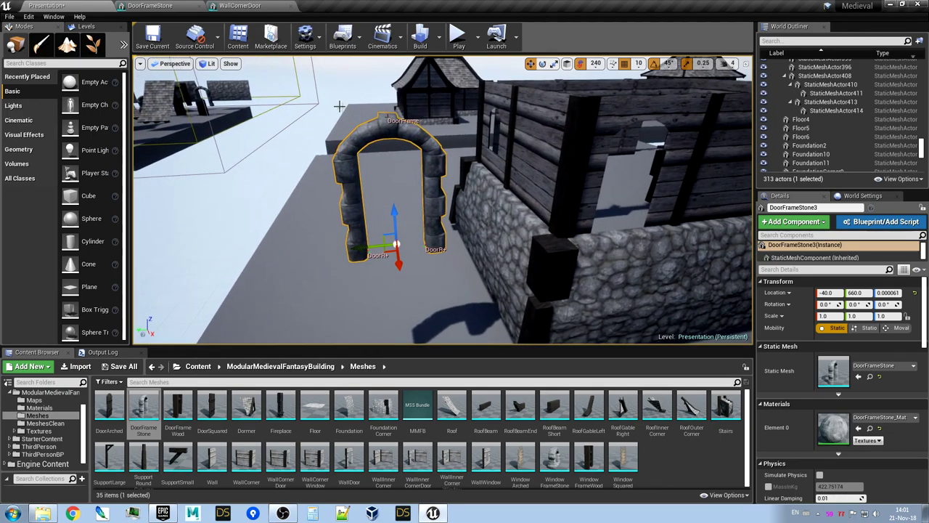
pyautogui.press('s')
pyautogui.moveTo(358, 215); pyautogui.dragTo(332, 240, button='right')
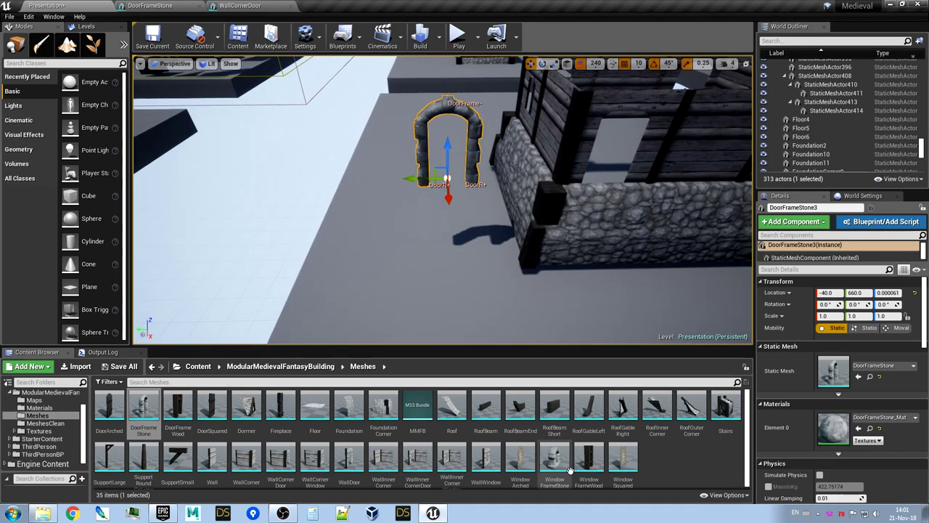
# Place the WallDoor mesh from the MeshesClean folder on the platform near the stone door frame
pyautogui.click(45, 423)
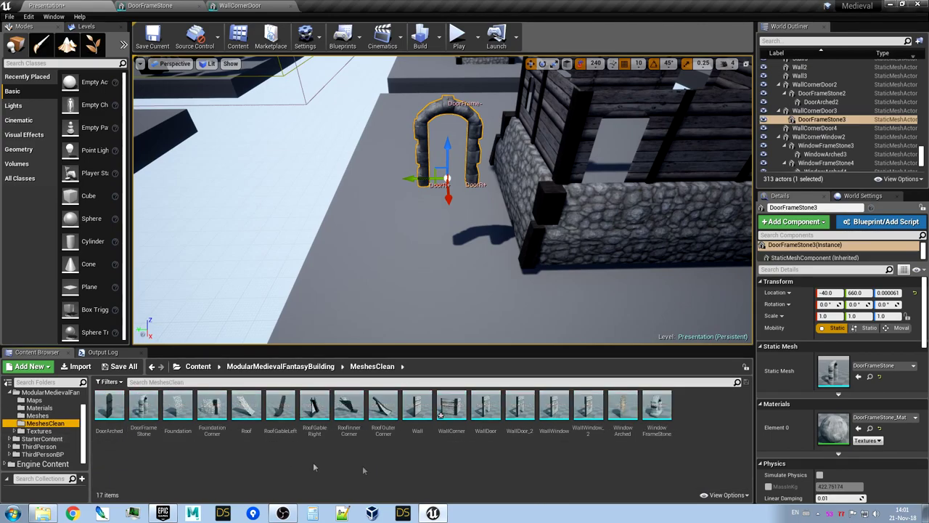
pyautogui.moveTo(488, 420); pyautogui.dragTo(386, 281)
pyautogui.press('w')
pyautogui.moveTo(480, 133); pyautogui.dragTo(461, 111, button='right')
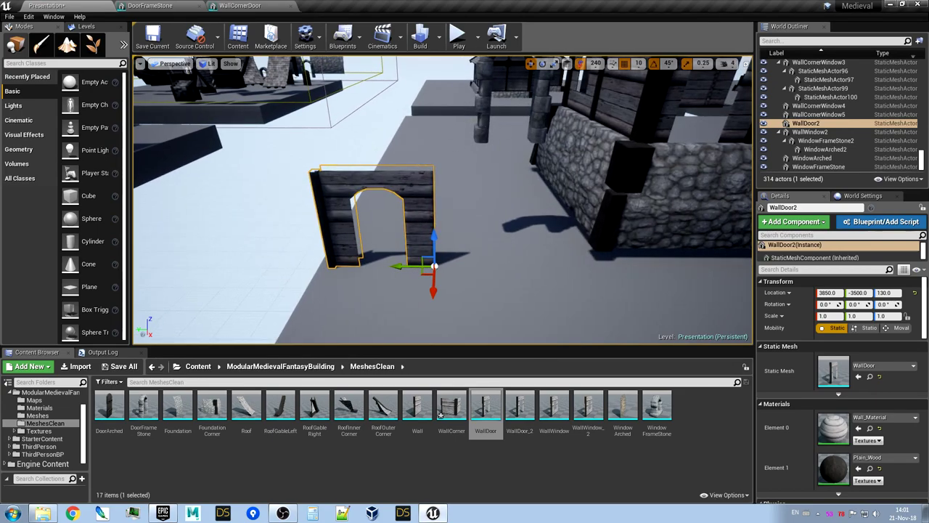
# Move the stone door frame over to the WallDoor wall and raise the wall to Z 180
pyautogui.click(483, 109)
pyautogui.moveTo(503, 112); pyautogui.dragTo(437, 226)
pyautogui.click(429, 234)
pyautogui.click(375, 196)
pyautogui.moveTo(393, 259); pyautogui.dragTo(392, 278)
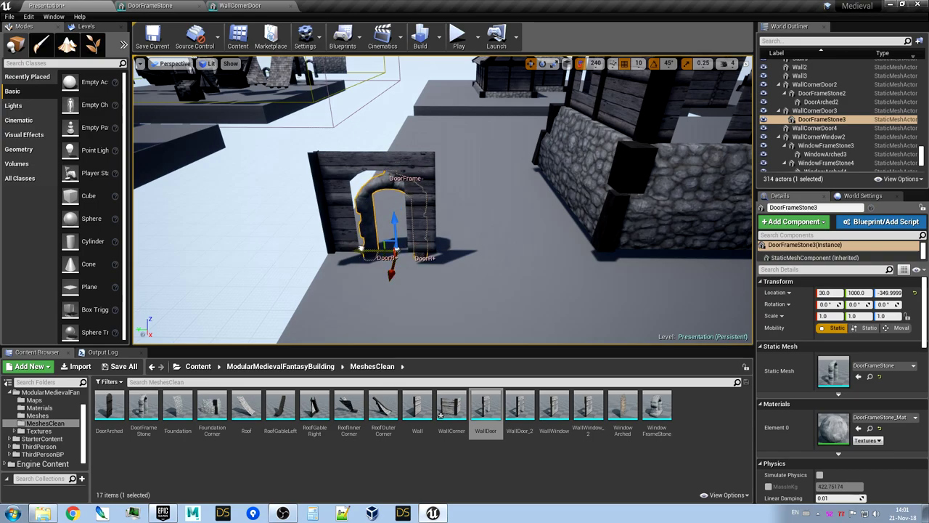
# Align the stone door frame with the wall's arched opening at about X 80, Y 1030, Z -290
pyautogui.moveTo(361, 249); pyautogui.dragTo(350, 250)
pyautogui.moveTo(389, 231); pyautogui.dragTo(389, 231, button='right')
pyautogui.moveTo(420, 272); pyautogui.dragTo(392, 278)
pyautogui.moveTo(428, 245); pyautogui.dragTo(425, 225)
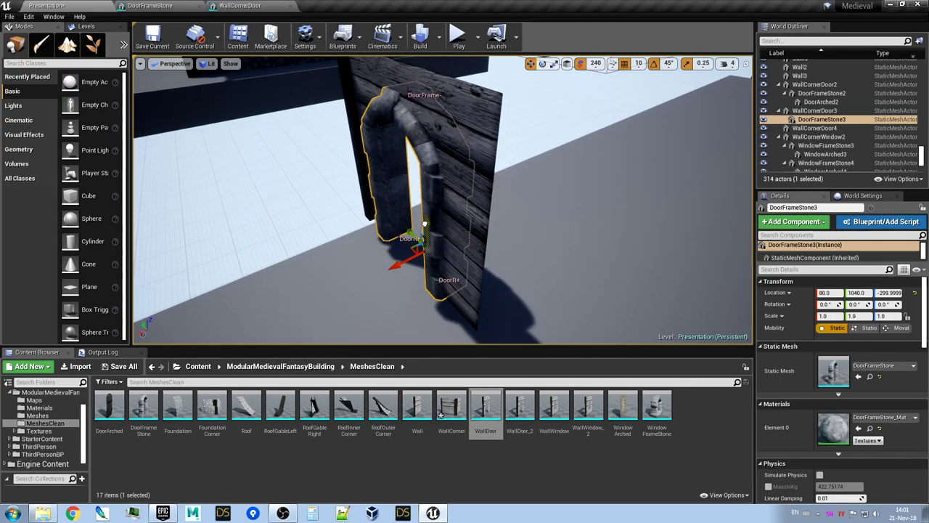
pyautogui.moveTo(406, 215); pyautogui.dragTo(406, 210, button='right')
pyautogui.moveTo(401, 143); pyautogui.dragTo(398, 135)
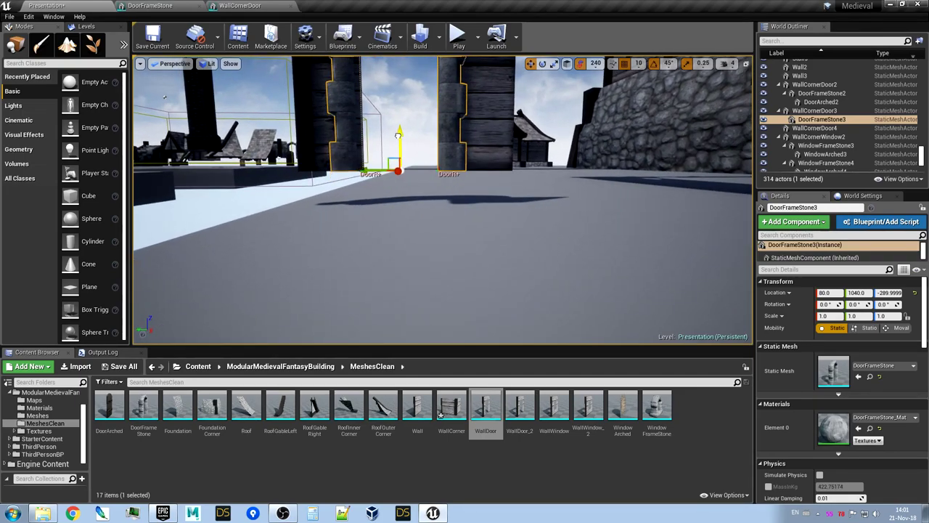
pyautogui.moveTo(415, 224); pyautogui.dragTo(416, 227, button='right')
pyautogui.moveTo(436, 238); pyautogui.dragTo(444, 237)
pyautogui.moveTo(476, 212); pyautogui.dragTo(477, 209, button='right')
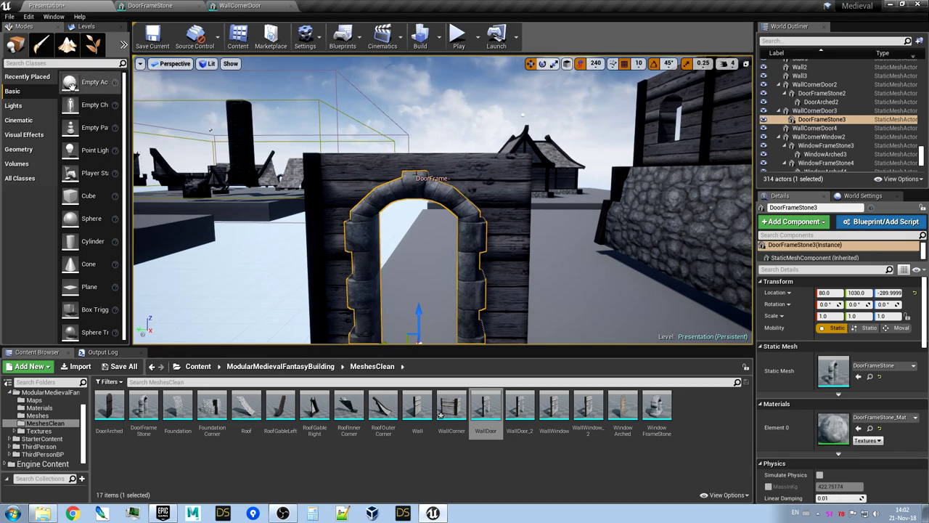
# Place an empty actor on the wall beside the arch and set its root's mobility to Static
pyautogui.moveTo(71, 83); pyautogui.dragTo(350, 175)
pyautogui.moveTo(350, 175); pyautogui.dragTo(335, 172, button='right')
pyautogui.click(794, 257)
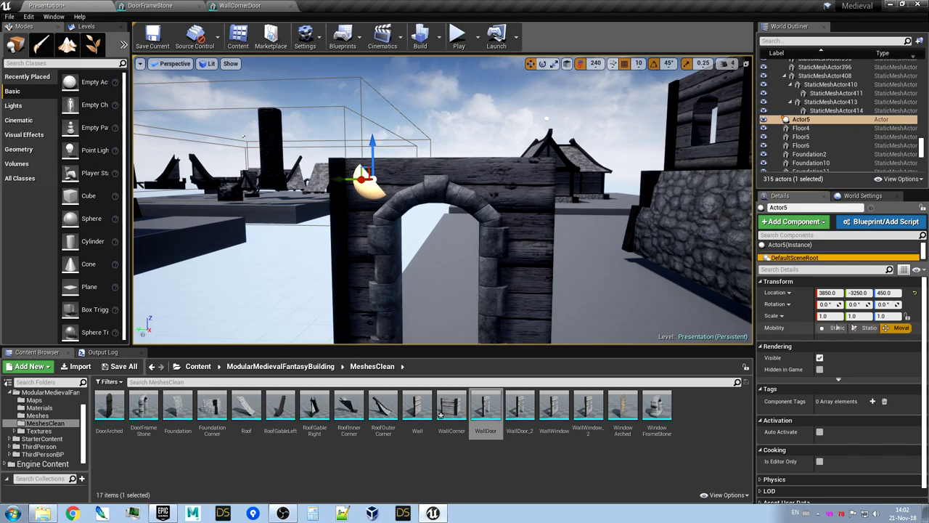
pyautogui.click(837, 329)
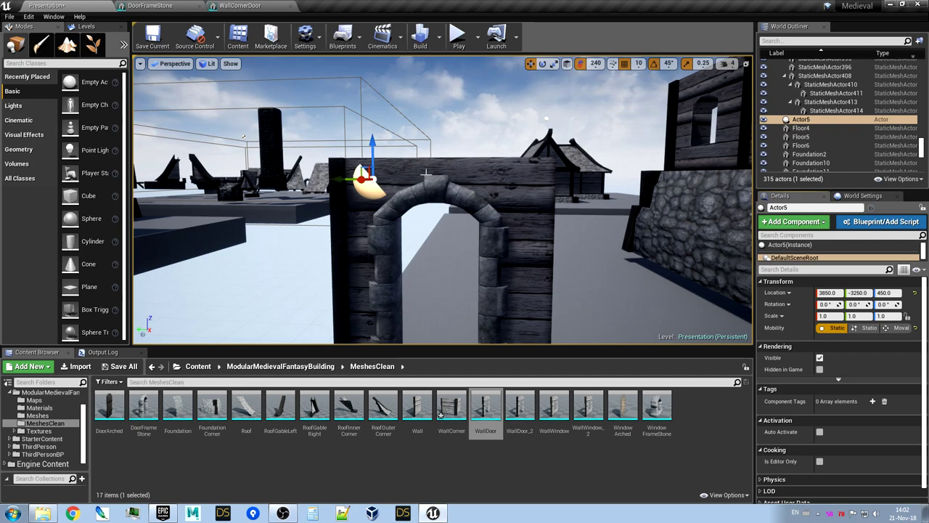
# Attach the empty actor to the stone door frame's DoorFrame- socket and reset its relative location to zero
pyautogui.moveTo(447, 190); pyautogui.dragTo(442, 190, button='right')
pyautogui.click(446, 191)
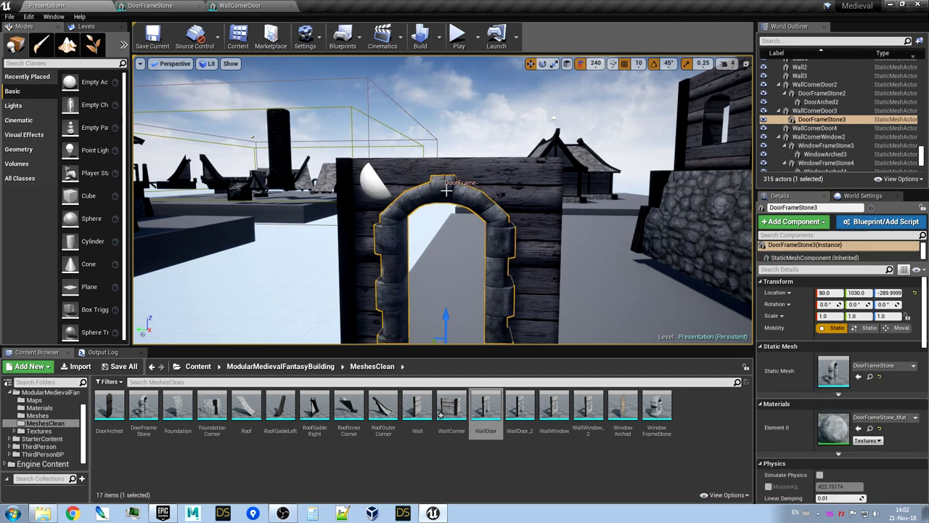
pyautogui.click(372, 182)
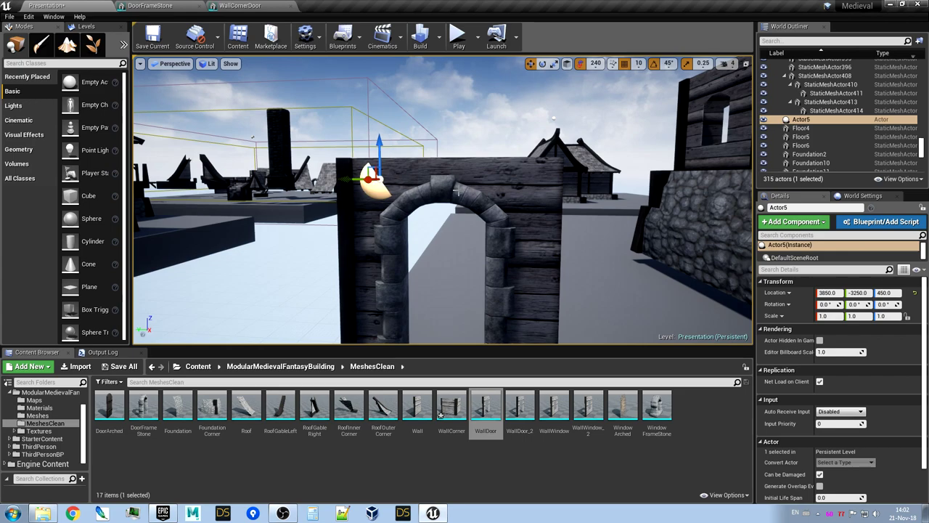
pyautogui.rightClick(377, 190)
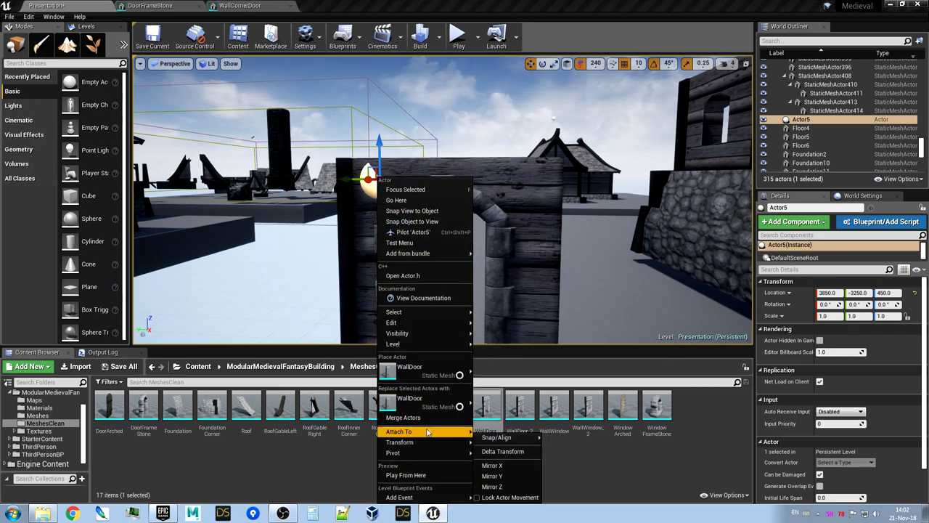
pyautogui.moveTo(431, 431)
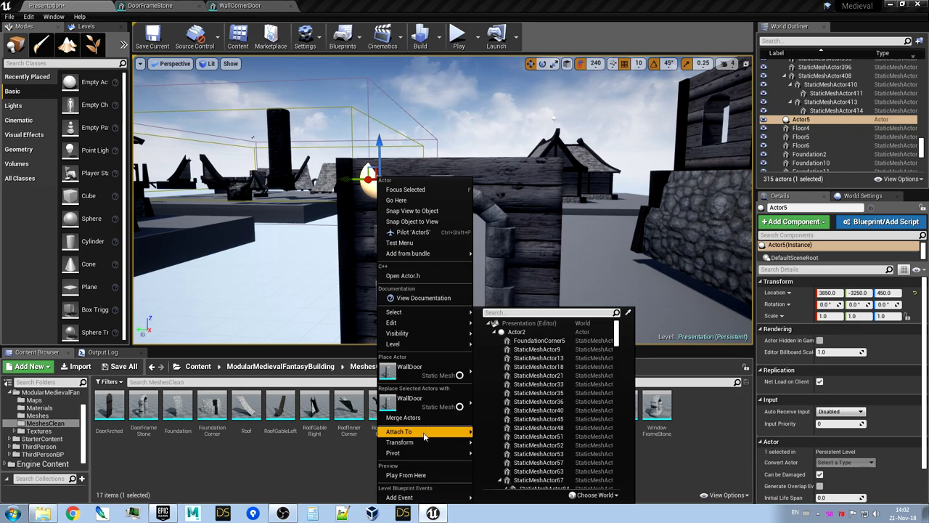
pyautogui.click(367, 166)
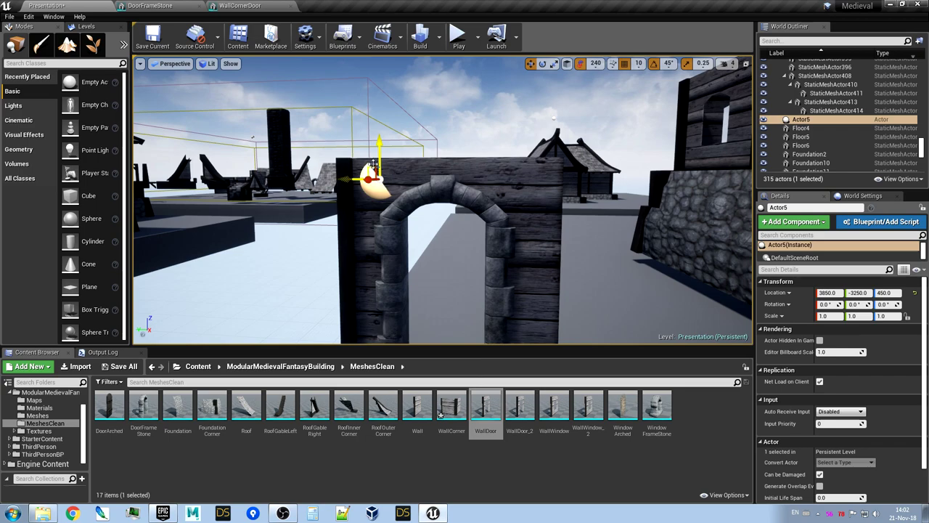
pyautogui.click(450, 185)
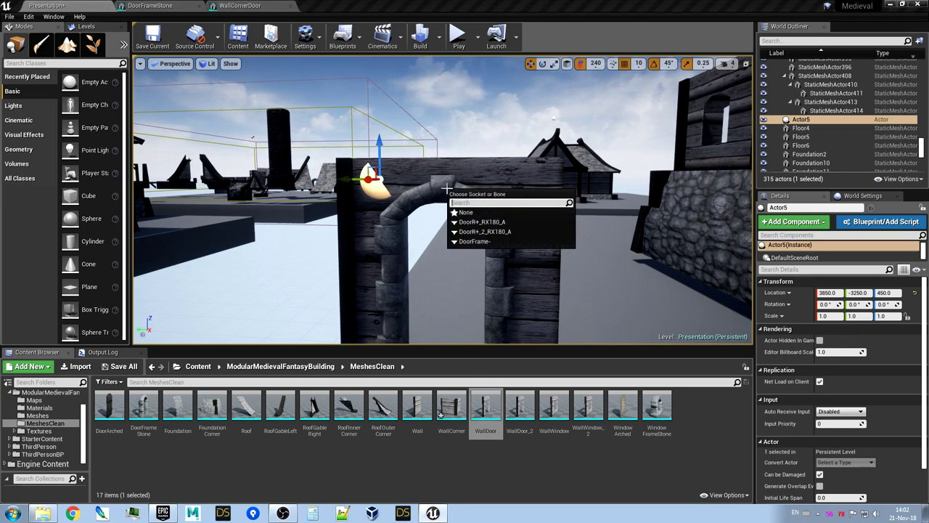
pyautogui.click(474, 242)
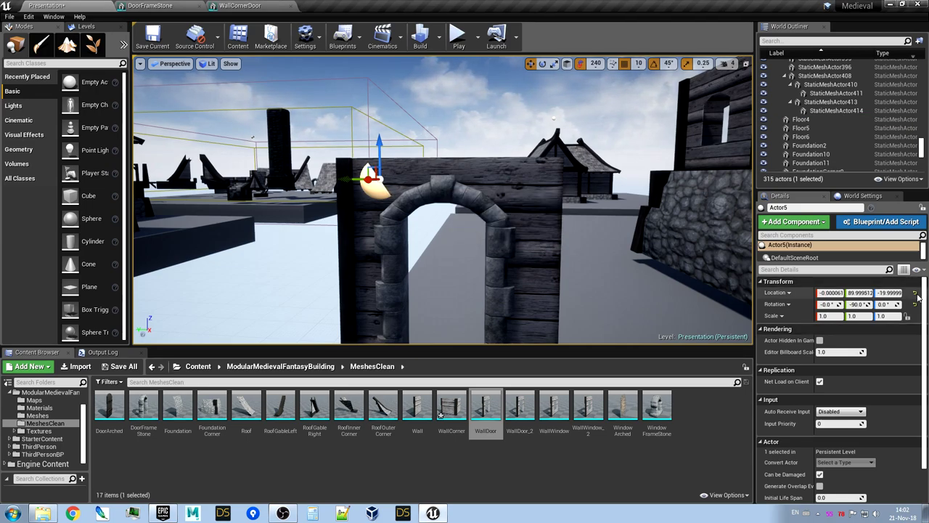
pyautogui.click(915, 293)
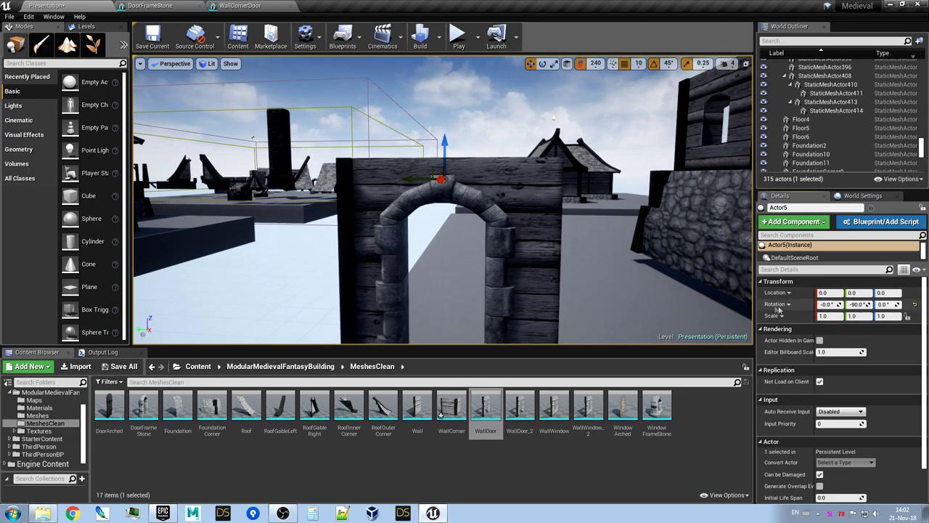
# Reattach the empty actor to the WallDoor wall and copy its location relative to the wall
pyautogui.moveTo(617, 255); pyautogui.dragTo(597, 259, button='right')
pyautogui.press('d')
pyautogui.press('a')
pyautogui.press('w')
pyautogui.press('a')
pyautogui.press('d')
pyautogui.press('s')
pyautogui.press('q')
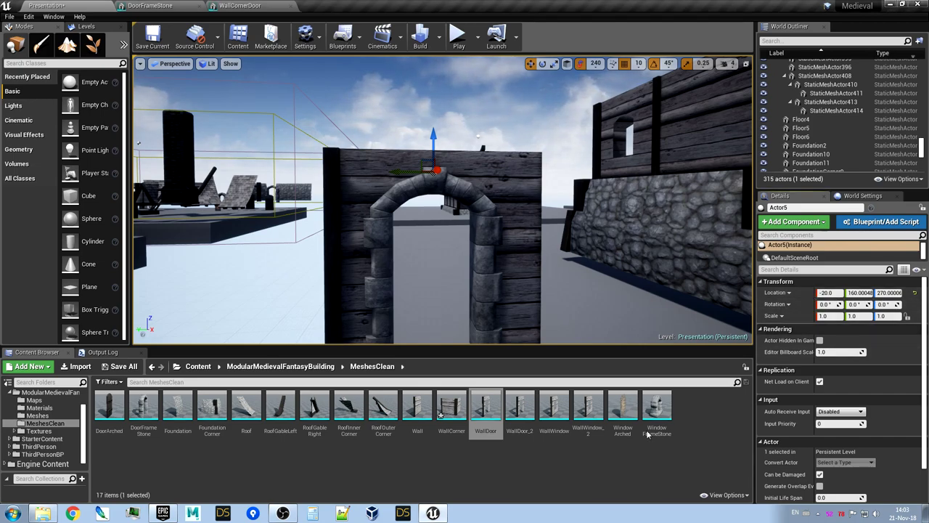
# Open the WallDoor mesh for editing and create a socket named DoorFrame+
pyautogui.click(513, 174)
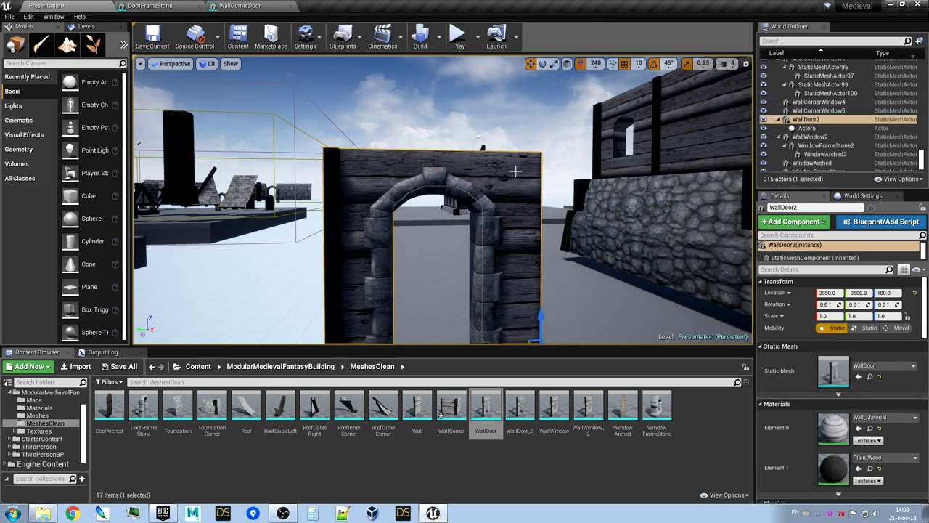
pyautogui.hotkey('ctrl', 'e')
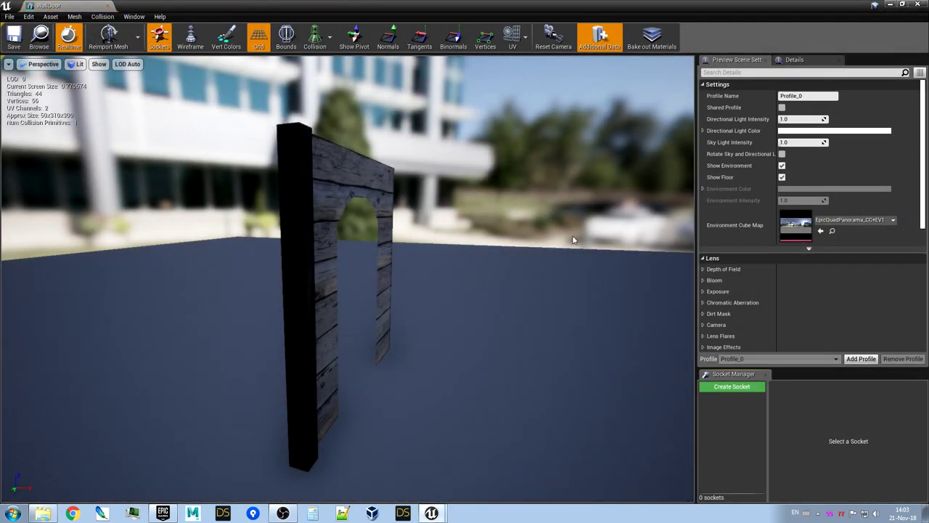
pyautogui.click(745, 393)
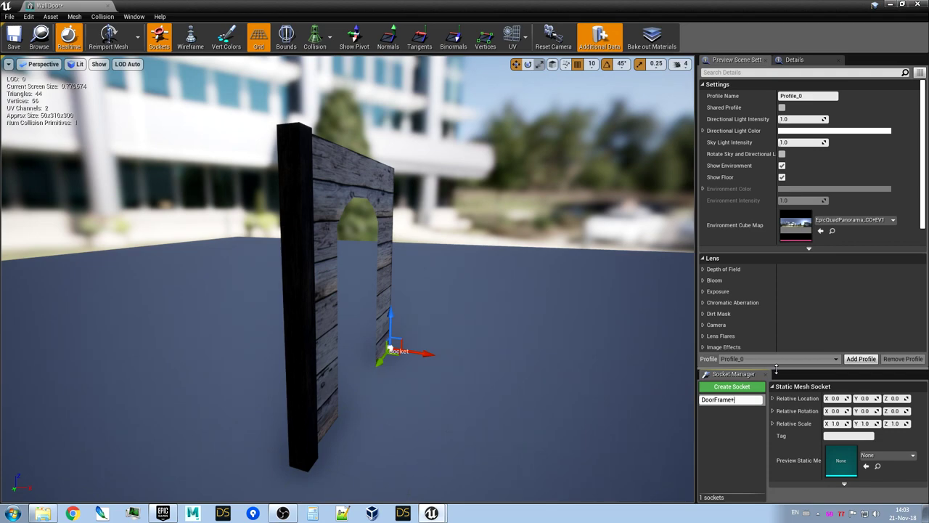
pyautogui.press('Return')
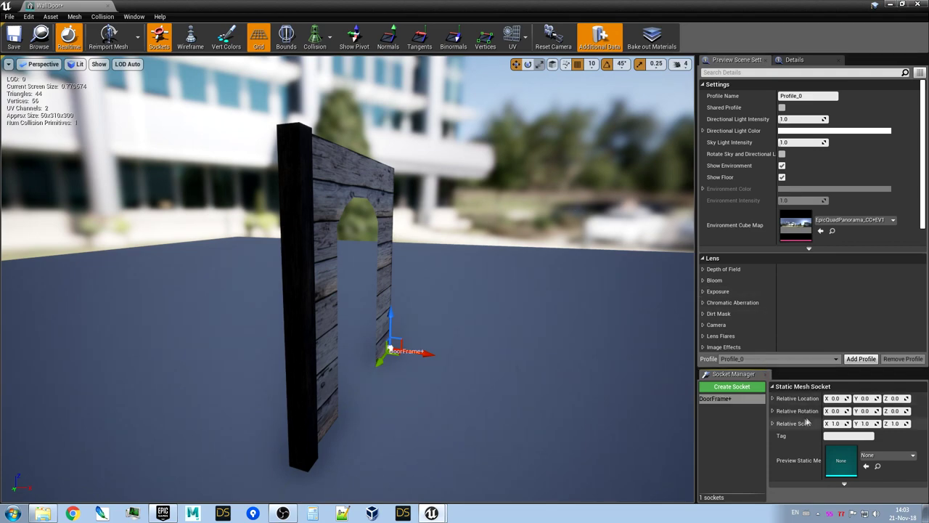
# Paste the copied location X -20, Y 160, Z 270 into the DoorFrame+ socket and rotate it to Y 270
pyautogui.rightClick(790, 402)
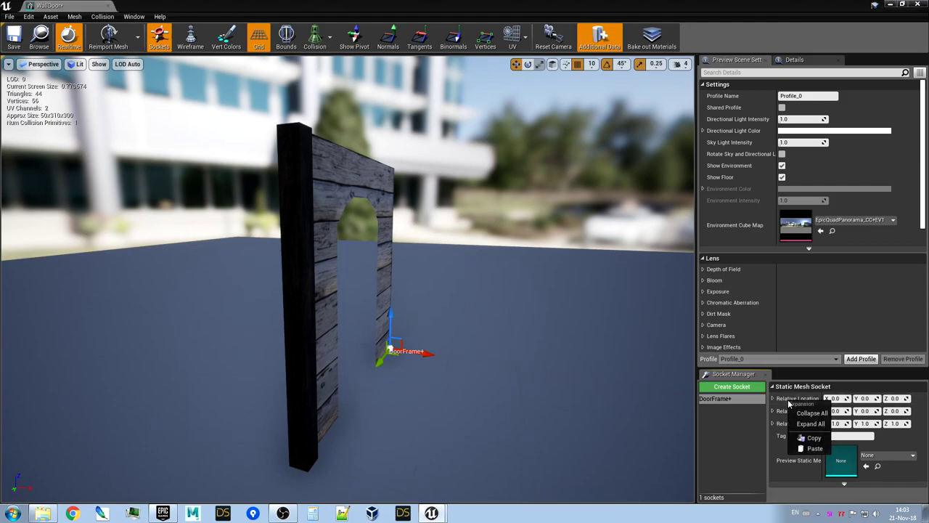
pyautogui.click(815, 449)
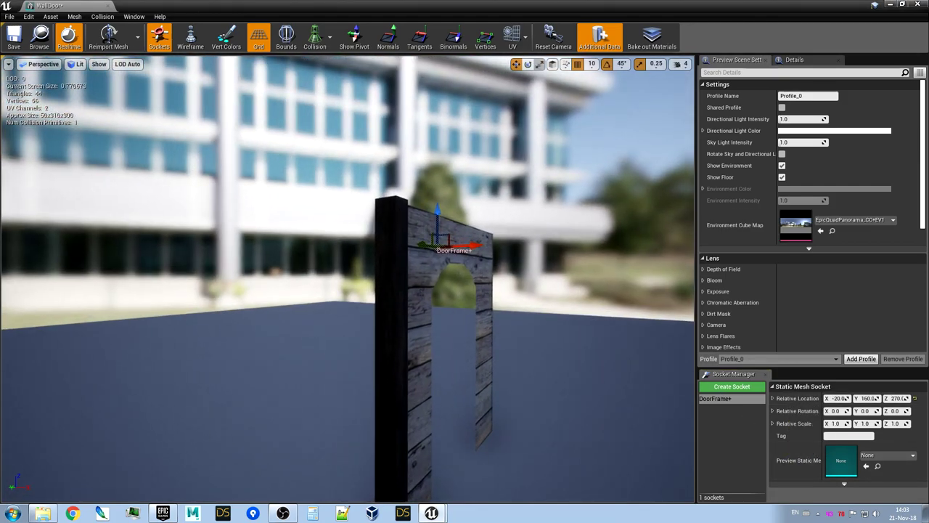
pyautogui.moveTo(501, 272); pyautogui.dragTo(509, 271, button='right')
pyautogui.press('e')
pyautogui.moveTo(436, 245); pyautogui.dragTo(457, 262)
pyautogui.press('w')
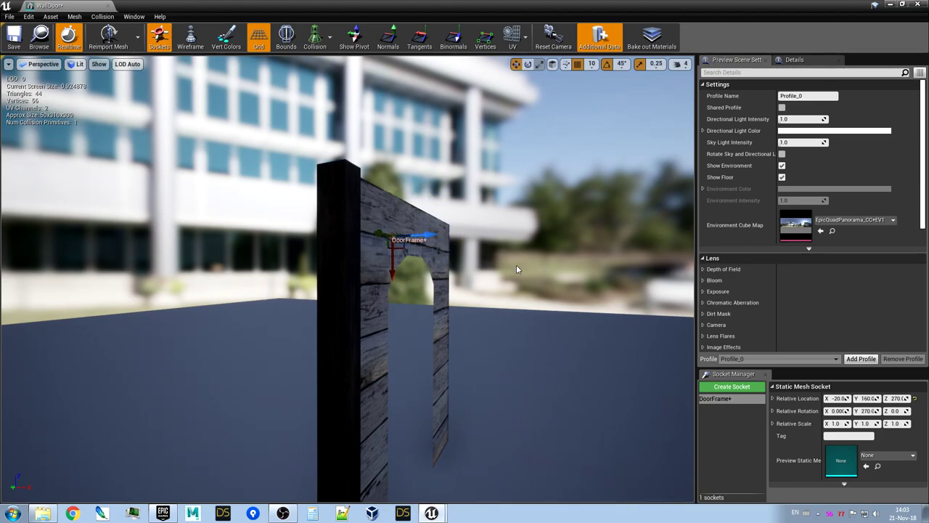
# Save the WallDoor mesh and dock its editor with the other open mesh editors
pyautogui.moveTo(516, 267); pyautogui.dragTo(483, 267, button='right')
pyautogui.moveTo(403, 195); pyautogui.dragTo(501, 195, button='right')
pyautogui.click(13, 39)
pyautogui.moveTo(49, 6); pyautogui.dragTo(218, 6)
# Return to the level and try to snap the stone door frame to the WallDoor wall's new DoorFrame+ socket
pyautogui.click(54, 7)
pyautogui.moveTo(348, 229); pyautogui.dragTo(411, 243, button='right')
pyautogui.click(357, 98)
pyautogui.moveTo(356, 98); pyautogui.dragTo(396, 112, button='right')
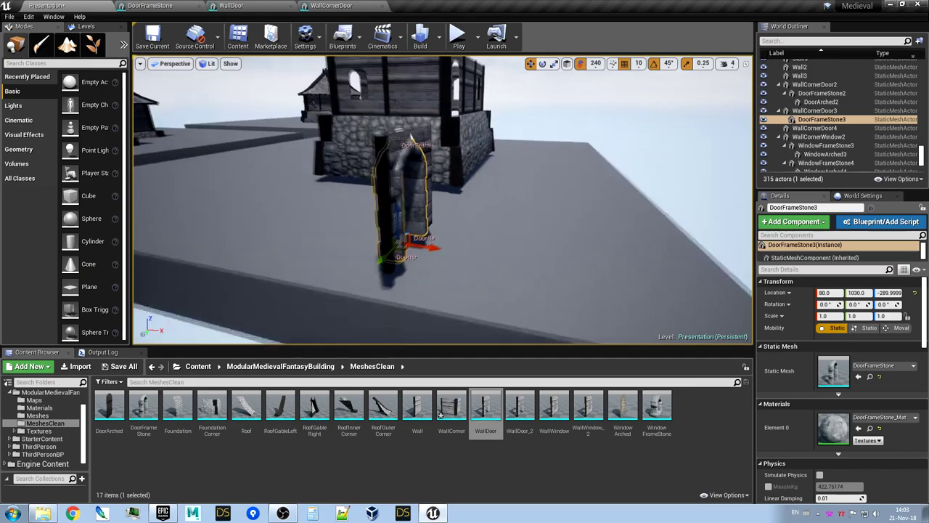
pyautogui.moveTo(395, 166); pyautogui.dragTo(407, 174, button='right')
pyautogui.moveTo(408, 231); pyautogui.dragTo(457, 241)
pyautogui.hotkey('ctrl', 'z')
pyautogui.moveTo(449, 245); pyautogui.dragTo(407, 236, button='right')
pyautogui.moveTo(427, 249)
pyautogui.mouseDown()
pyautogui.moveTo(442, 282)
pyautogui.moveTo(427, 250)
pyautogui.mouseUp()
pyautogui.moveTo(427, 250); pyautogui.dragTo(483, 263, button='right')
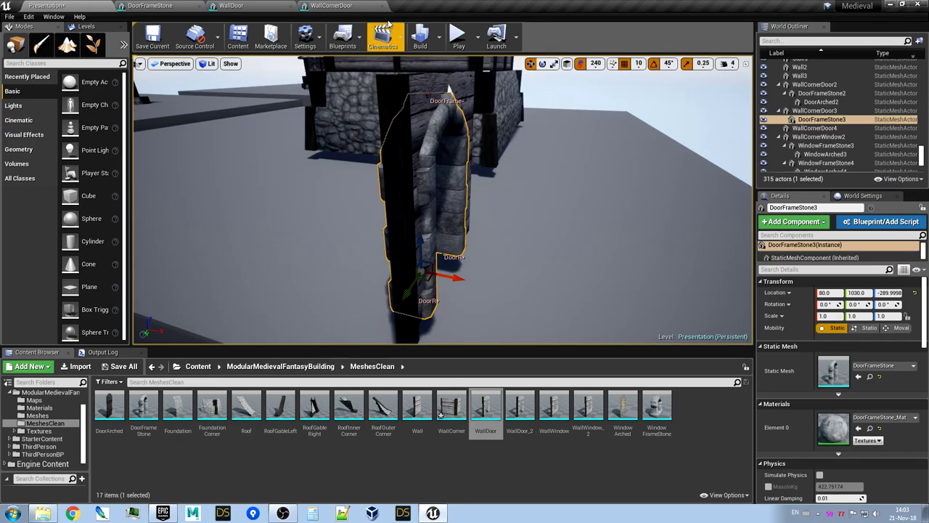
# Switch to the DoorFrameStone mesh and examine the position and orientation of its DoorFrame- socket above the arch
pyautogui.click(149, 5)
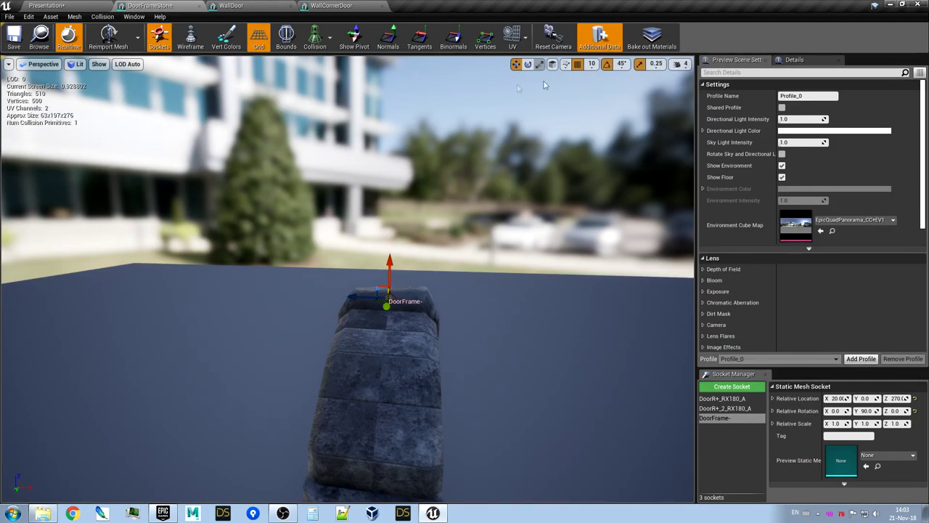
pyautogui.moveTo(520, 168); pyautogui.dragTo(378, 154, button='right')
pyautogui.moveTo(544, 268); pyautogui.dragTo(528, 270, button='right')
pyautogui.moveTo(500, 155); pyautogui.dragTo(403, 213, button='right')
pyautogui.moveTo(349, 280); pyautogui.dragTo(392, 279, button='right')
pyautogui.moveTo(640, 117); pyautogui.dragTo(633, 117, button='right')
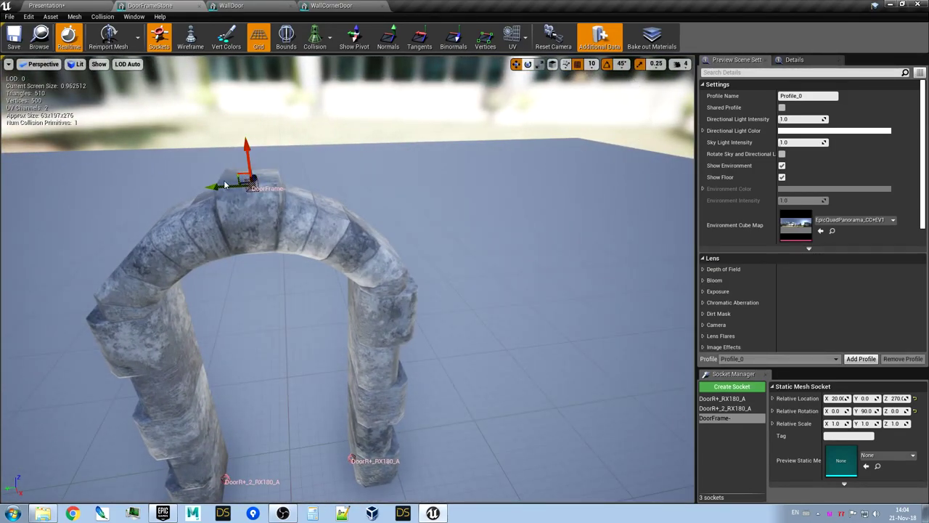
pyautogui.keyDown('alt'); pyautogui.moveTo(372, 219); pyautogui.dragTo(290, 207); pyautogui.keyUp('alt')
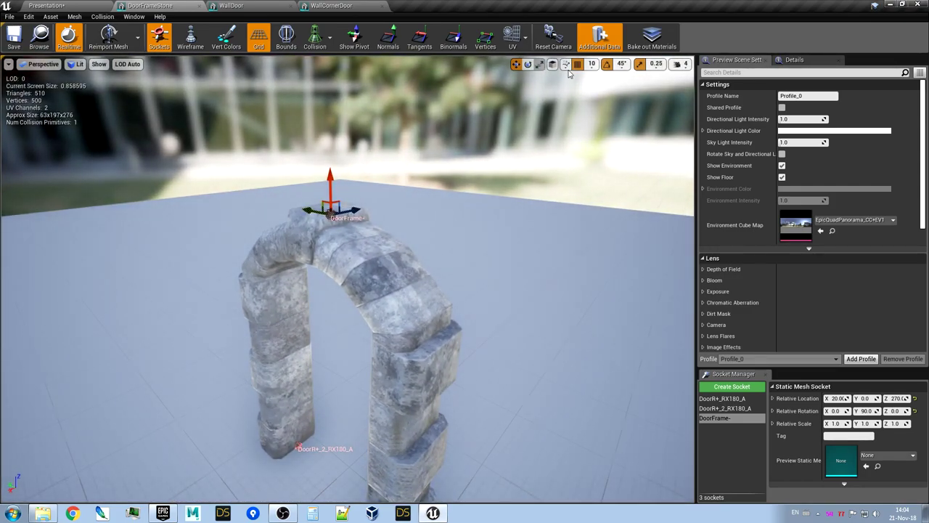
# Try shifting the DoorFrame- socket sideways with the grid snap size at 100, undo the shift and restore the snap size to 10
pyautogui.click(594, 65)
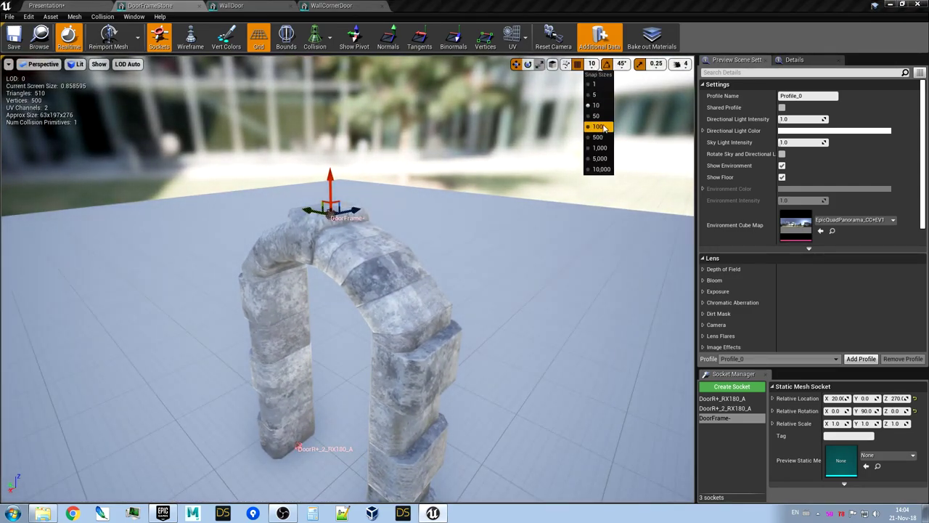
pyautogui.click(605, 128)
pyautogui.keyDown('alt'); pyautogui.moveTo(406, 174); pyautogui.dragTo(393, 214); pyautogui.keyUp('alt')
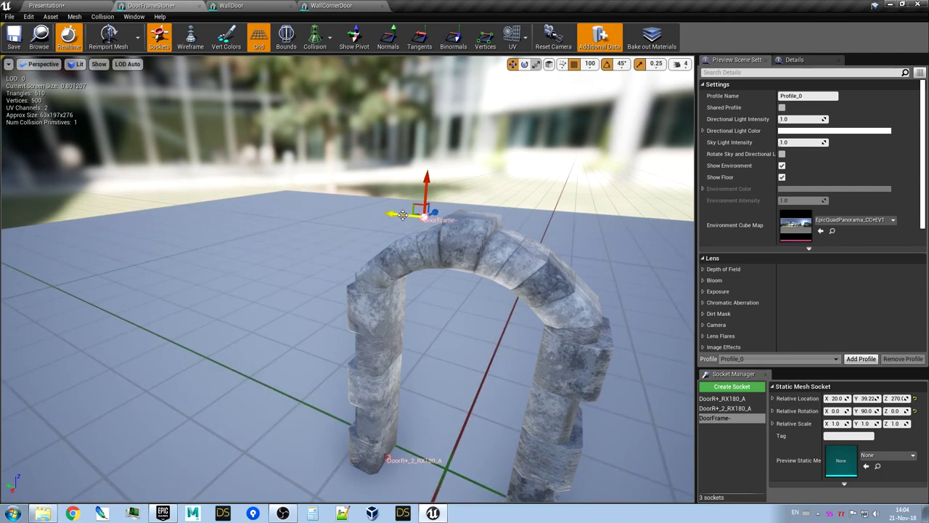
pyautogui.hotkey('ctrl', 'z')
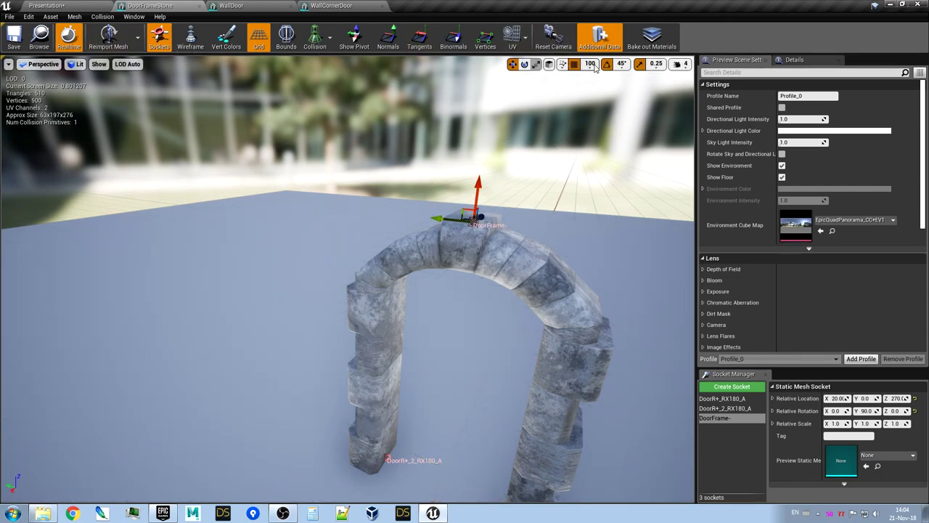
pyautogui.click(594, 67)
pyautogui.click(592, 101)
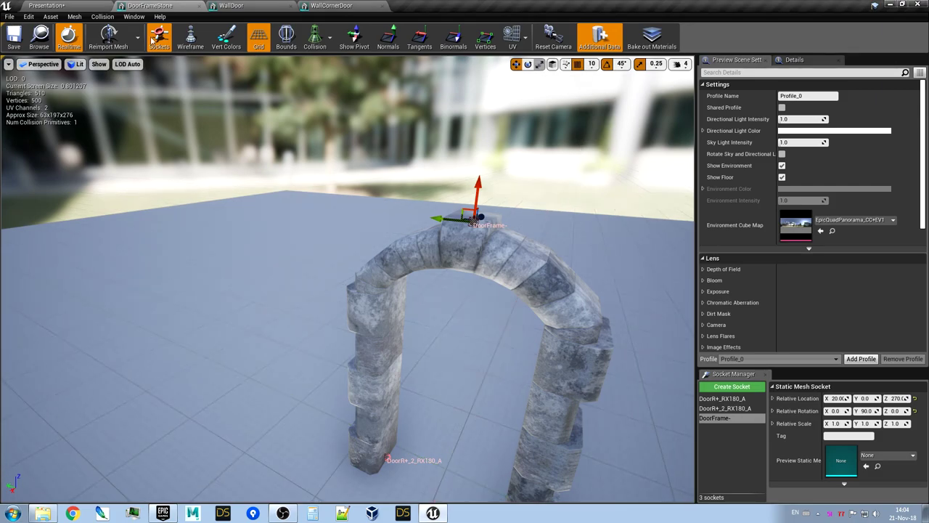
# Examine the placement of the stone door frame's DoorFrame- socket in orthographic views, starting with the top view
pyautogui.click(52, 65)
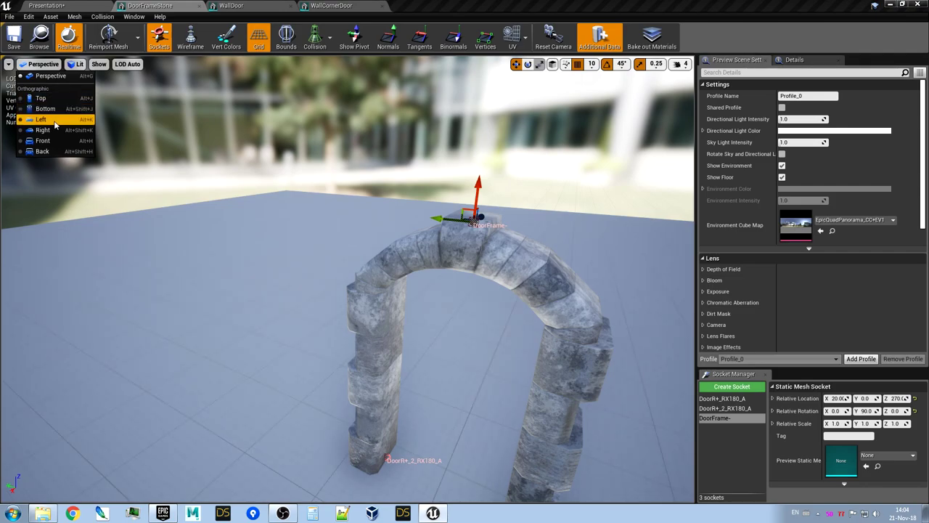
pyautogui.click(44, 98)
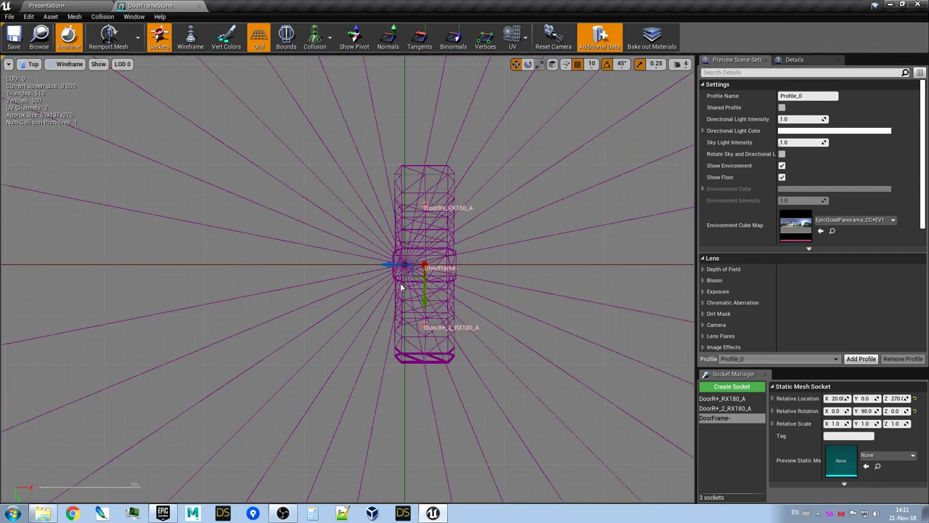
pyautogui.scroll(2, 401, 287)
pyautogui.moveTo(445, 281)
pyautogui.mouseDown()
pyautogui.moveTo(440, 346)
pyautogui.moveTo(446, 195)
pyautogui.moveTo(446, 278)
pyautogui.mouseUp()
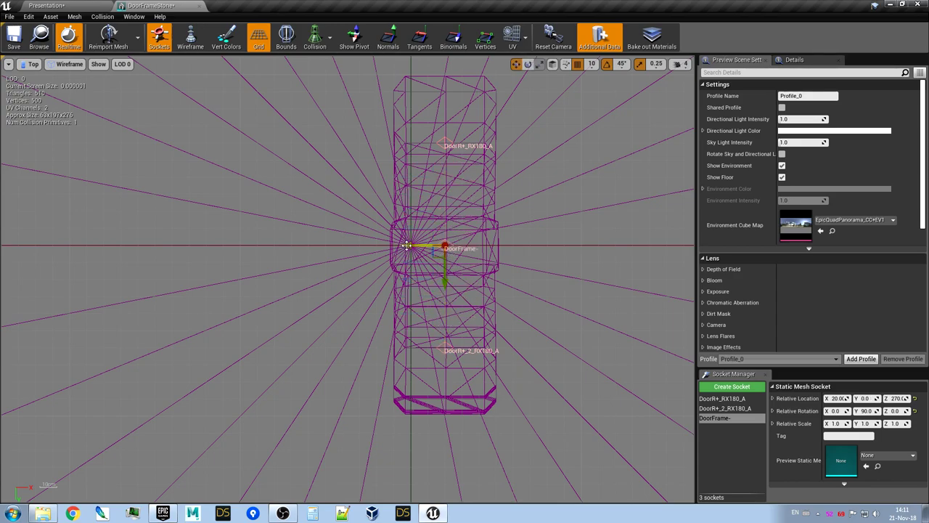
pyautogui.moveTo(406, 245)
pyautogui.mouseDown()
pyautogui.moveTo(303, 244)
pyautogui.moveTo(401, 242)
pyautogui.mouseUp()
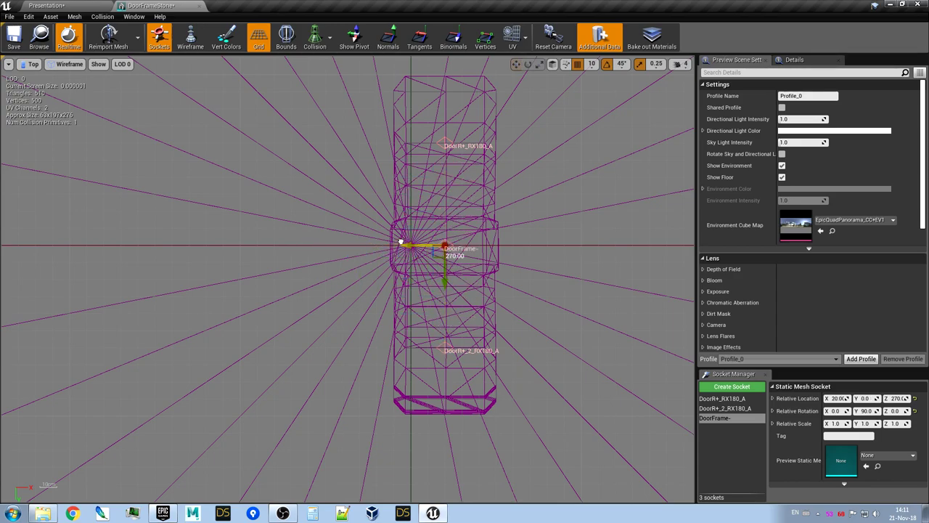
pyautogui.click(32, 64)
pyautogui.click(61, 65)
pyautogui.moveTo(34, 65)
pyautogui.click(52, 131)
pyautogui.scroll(2, 435, 167)
pyautogui.scroll(-5, 435, 172)
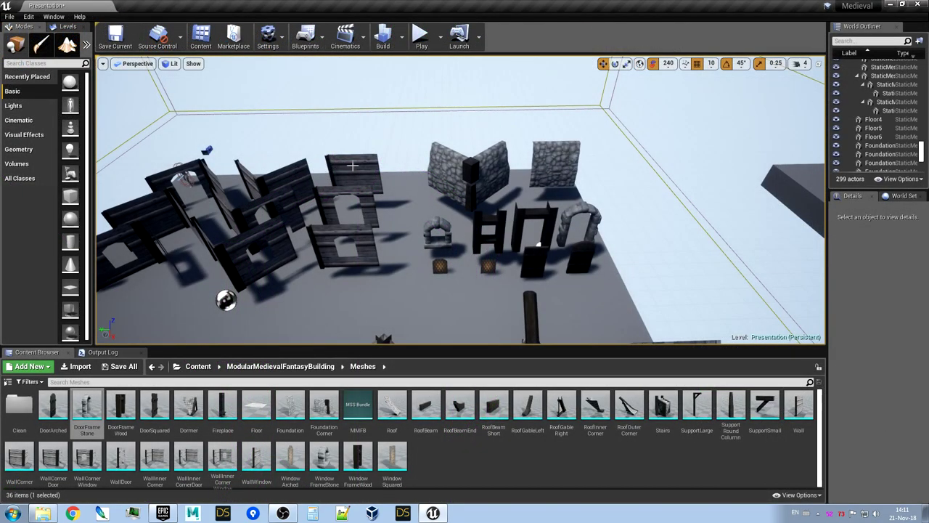
# Return to the level and examine the sockets on the Wall, WallCorner and WallCornerWindow pieces
pyautogui.click(352, 166)
pyautogui.press('w')
pyautogui.moveTo(352, 165); pyautogui.dragTo(312, 159, button='right')
pyautogui.press('a')
pyautogui.moveTo(430, 182); pyautogui.dragTo(399, 193, button='right')
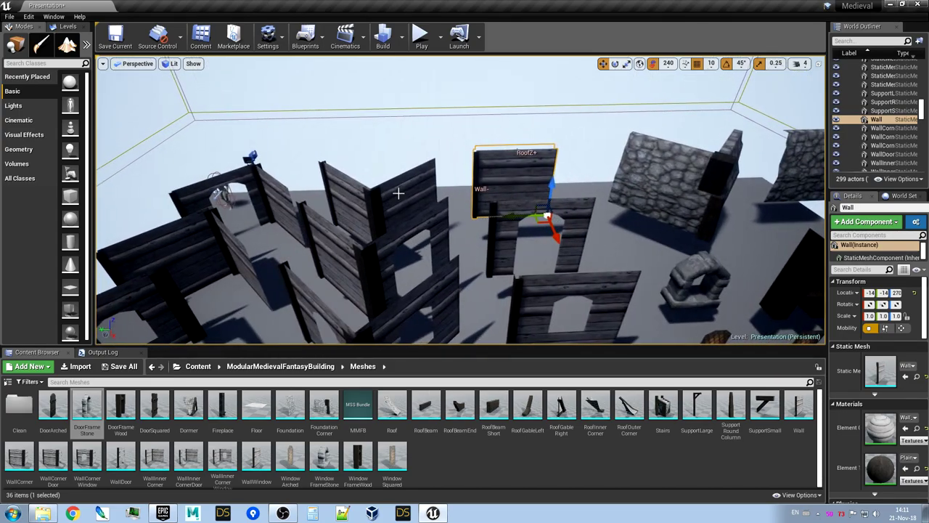
pyautogui.click(397, 184)
pyautogui.press('f')
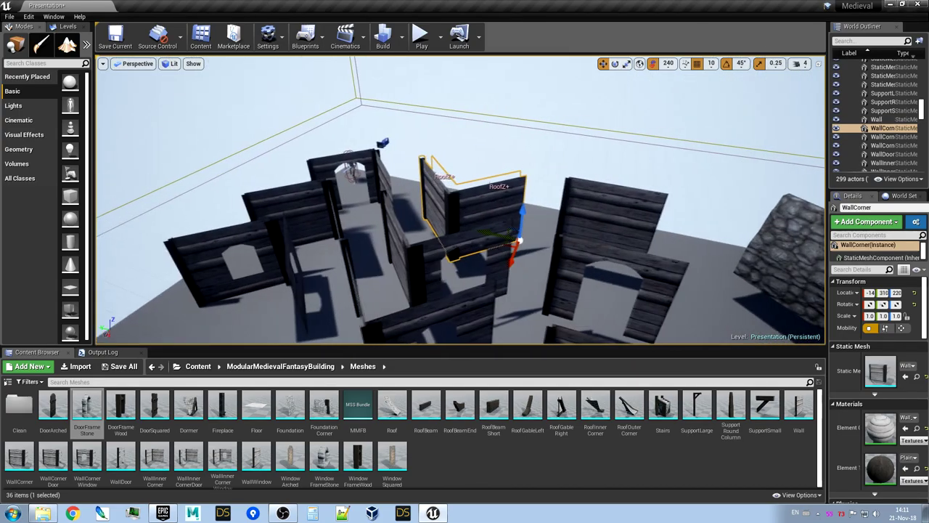
pyautogui.moveTo(398, 184); pyautogui.dragTo(383, 130, button='right')
pyautogui.press('w')
pyautogui.press('s')
pyautogui.click(500, 223)
pyautogui.press('d')
pyautogui.moveTo(500, 224); pyautogui.dragTo(378, 293, button='right')
pyautogui.press('d')
pyautogui.press('e')
pyautogui.press('q')
pyautogui.press('e')
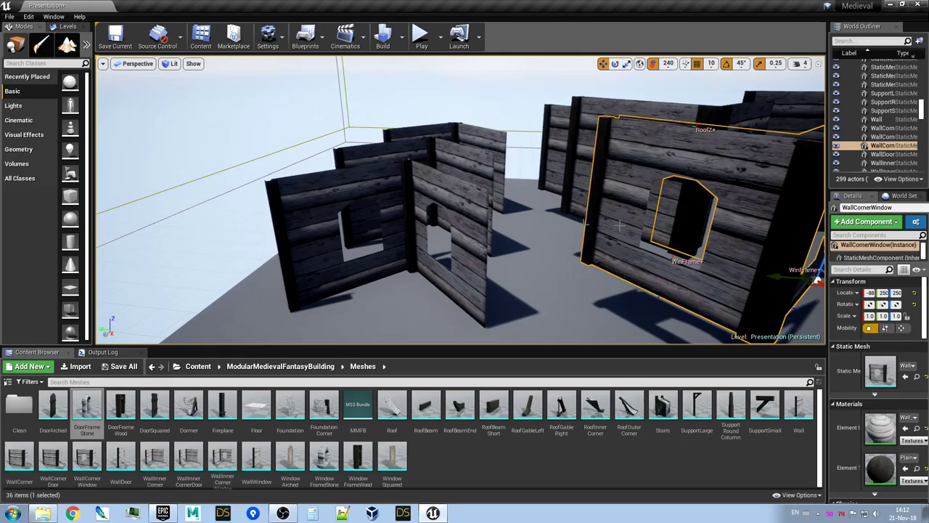
# Examine the WallWindow piece's sockets at its side edge, window opening and underside
pyautogui.moveTo(378, 293); pyautogui.dragTo(368, 296, button='right')
pyautogui.press('w')
pyautogui.click(412, 211)
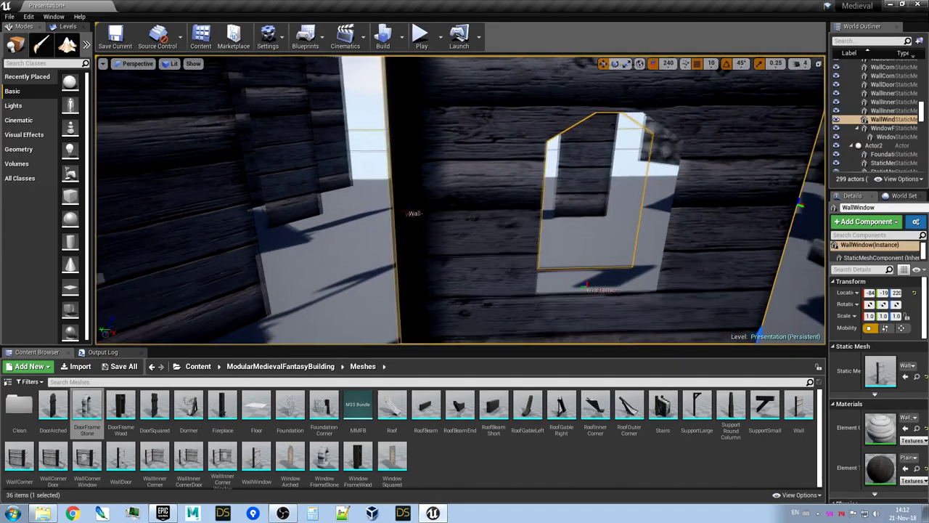
pyautogui.press('s')
pyautogui.moveTo(412, 211); pyautogui.dragTo(415, 171, button='right')
pyautogui.press('q')
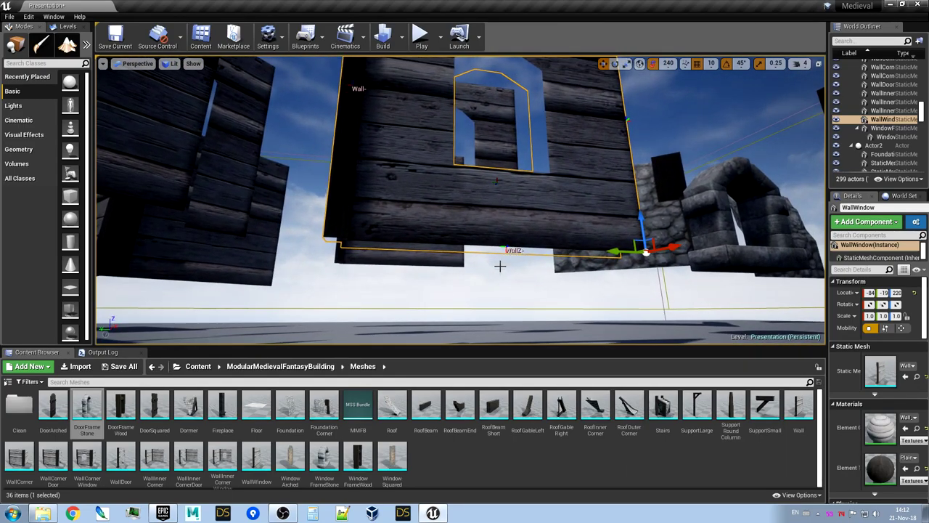
pyautogui.moveTo(500, 266); pyautogui.dragTo(418, 268, button='right')
pyautogui.press('d')
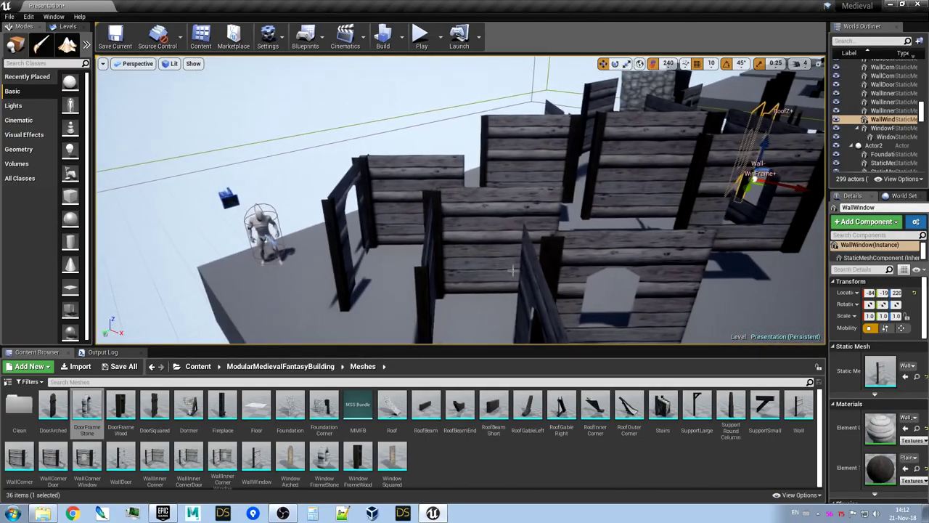
# Inspect the WallInnerCorner, DoorFrameWood, DoorFrameStone and DoorArched pieces and their sockets in the level
pyautogui.click(488, 244)
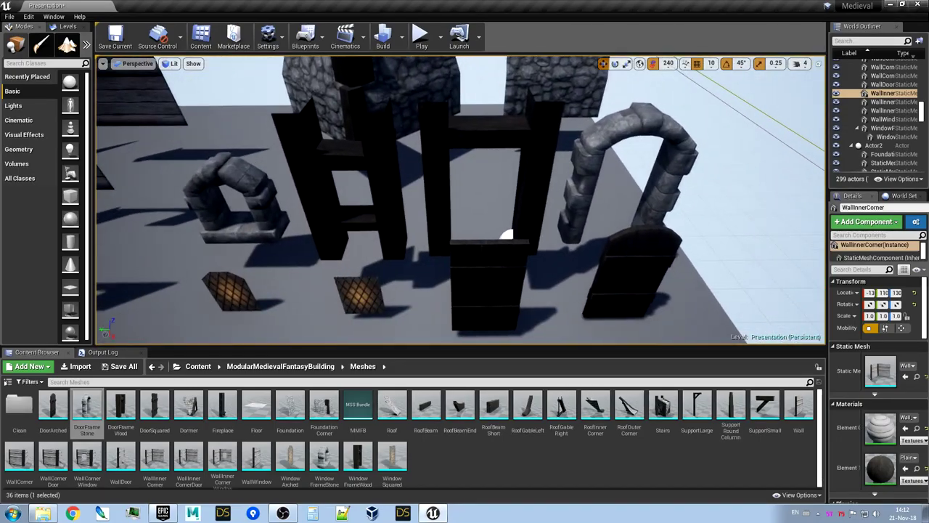
pyautogui.click(485, 145)
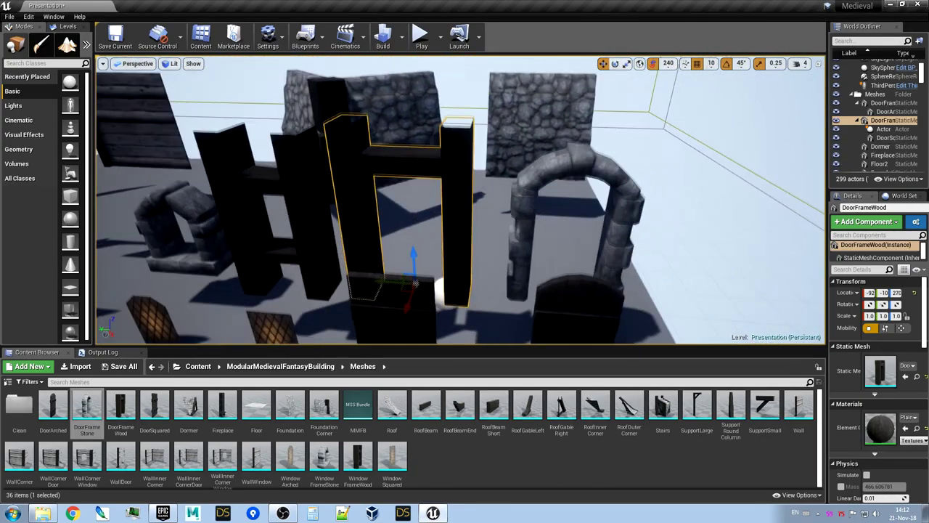
pyautogui.click(676, 171)
pyautogui.moveTo(679, 172); pyautogui.dragTo(628, 179, button='right')
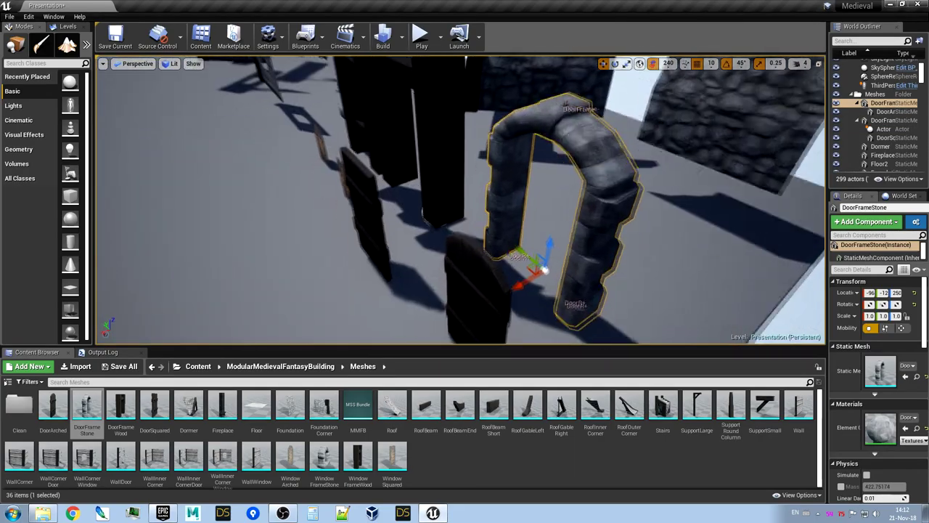
pyautogui.click(460, 156)
pyautogui.moveTo(460, 156)
pyautogui.mouseDown(button='right')
pyautogui.moveTo(459, 115)
pyautogui.moveTo(462, 161)
pyautogui.mouseUp(button='right')
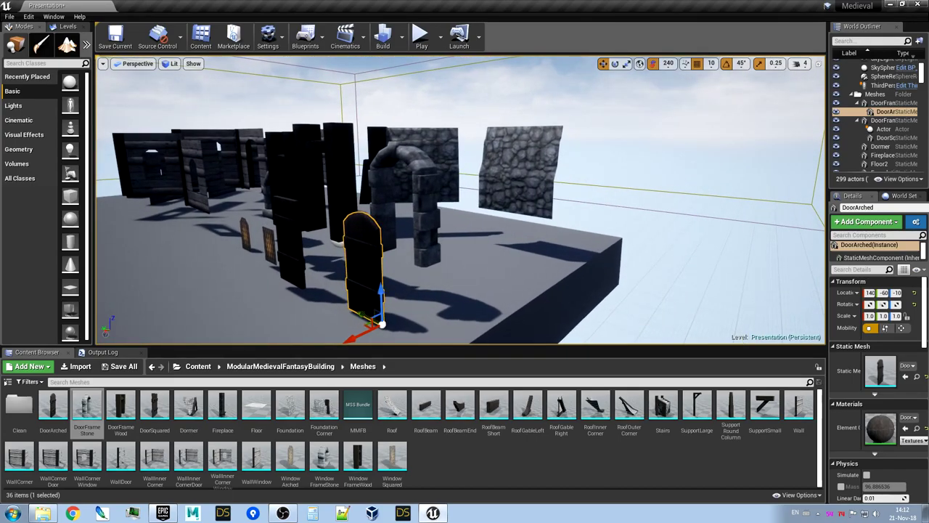
# Place a FoundationCorner on the empty platform and snap a duplicate of it to its open end
pyautogui.moveTo(461, 161); pyautogui.dragTo(494, 206, button='right')
pyautogui.moveTo(385, 162); pyautogui.dragTo(338, 155, button='right')
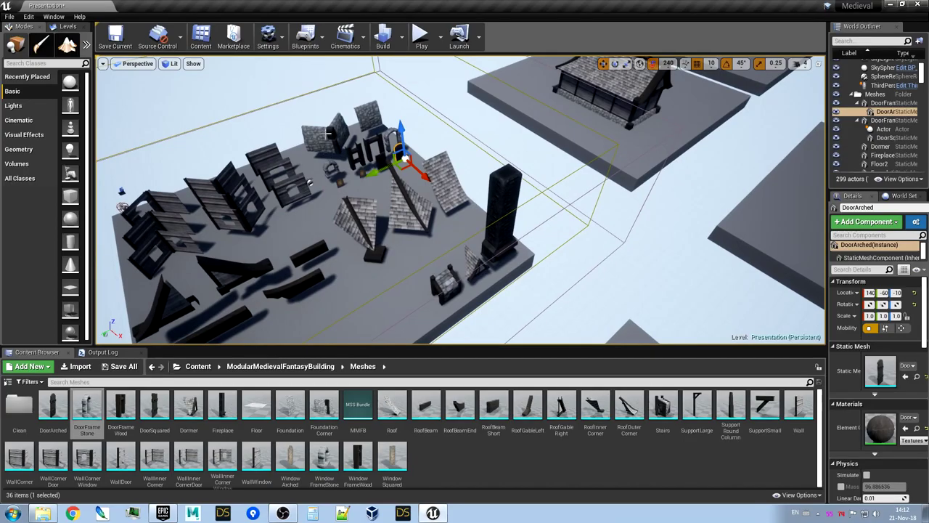
pyautogui.moveTo(614, 297); pyautogui.dragTo(576, 280, button='right')
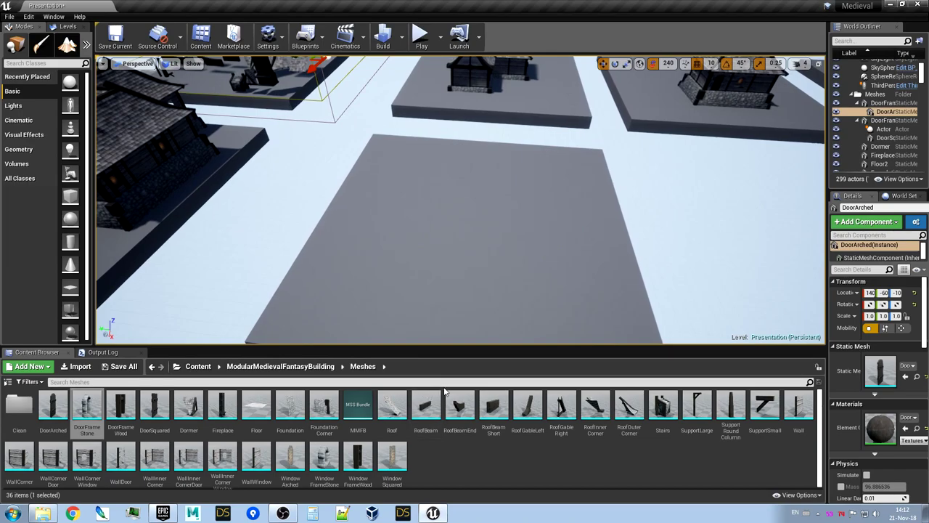
pyautogui.moveTo(324, 407); pyautogui.dragTo(415, 266)
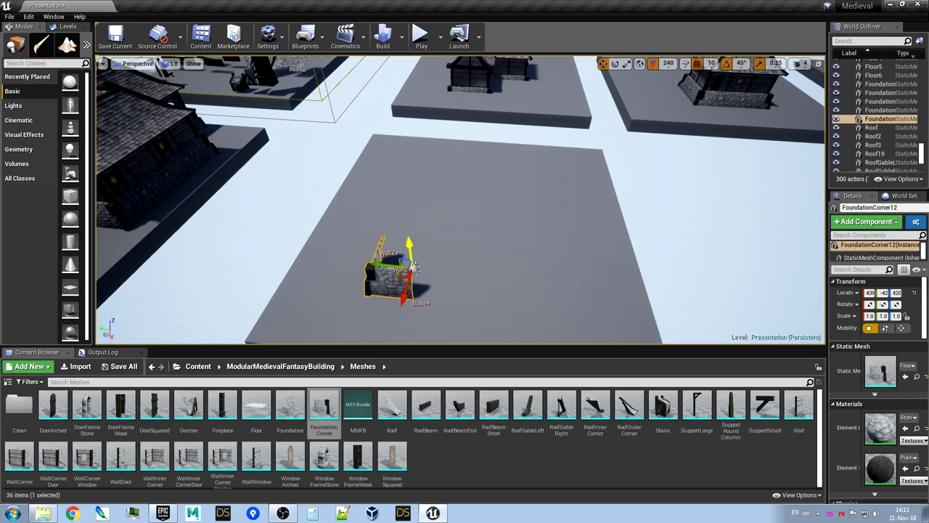
pyautogui.moveTo(580, 145)
pyautogui.mouseDown(button='right')
pyautogui.moveTo(566, 98)
pyautogui.moveTo(590, 100)
pyautogui.moveTo(596, 154)
pyautogui.mouseUp(button='right')
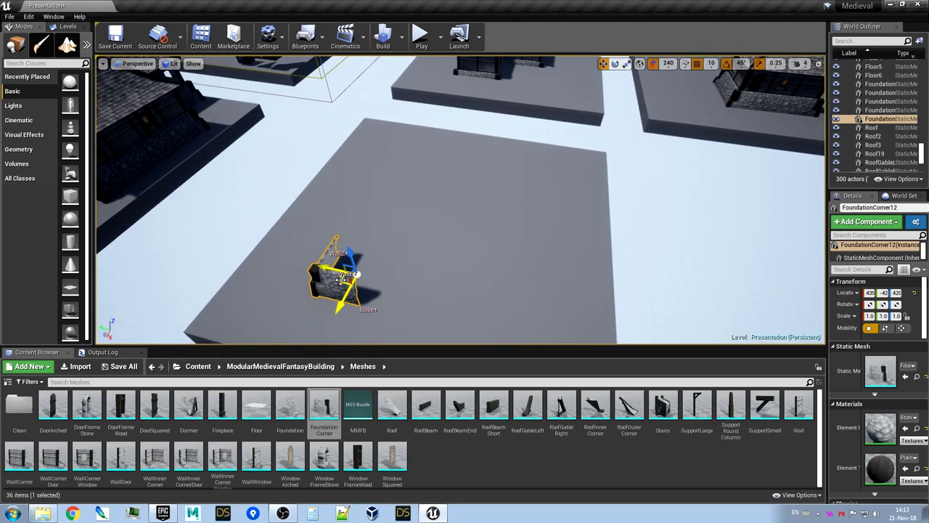
pyautogui.keyDown('alt'); pyautogui.moveTo(342, 281); pyautogui.dragTo(383, 299); pyautogui.keyUp('alt')
pyautogui.moveTo(406, 287); pyautogui.dragTo(469, 304, button='right')
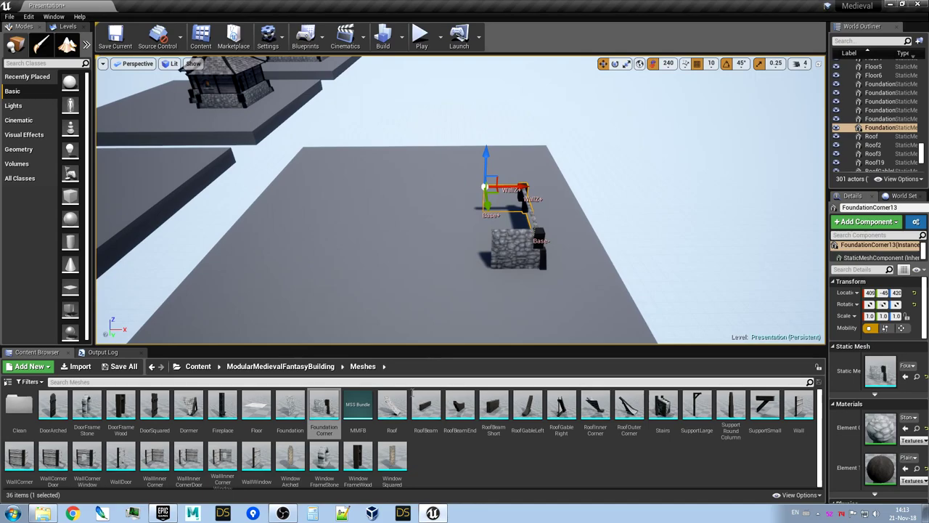
# Snap a straight Foundation piece to the first corner's free end and duplicate it to lengthen the wall
pyautogui.moveTo(289, 406); pyautogui.dragTo(480, 248)
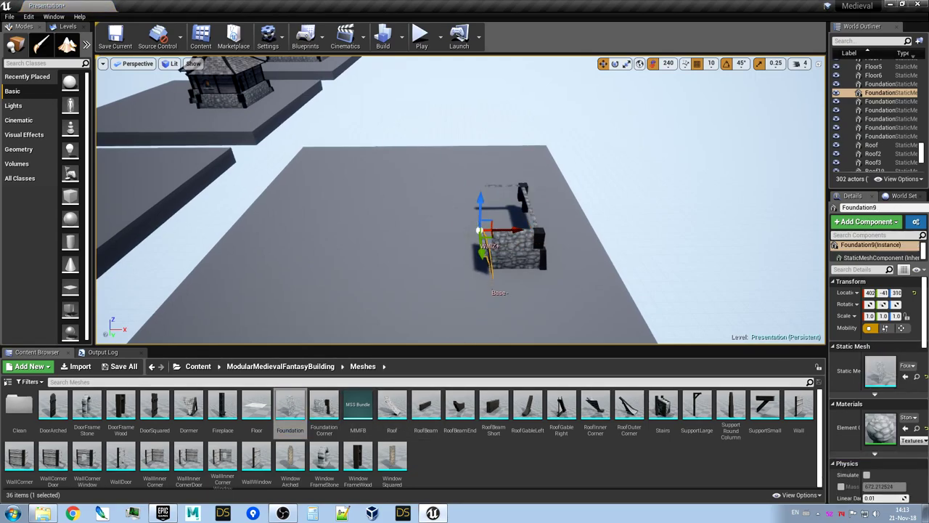
pyautogui.moveTo(480, 251); pyautogui.dragTo(492, 245)
pyautogui.moveTo(492, 245); pyautogui.dragTo(433, 222, button='right')
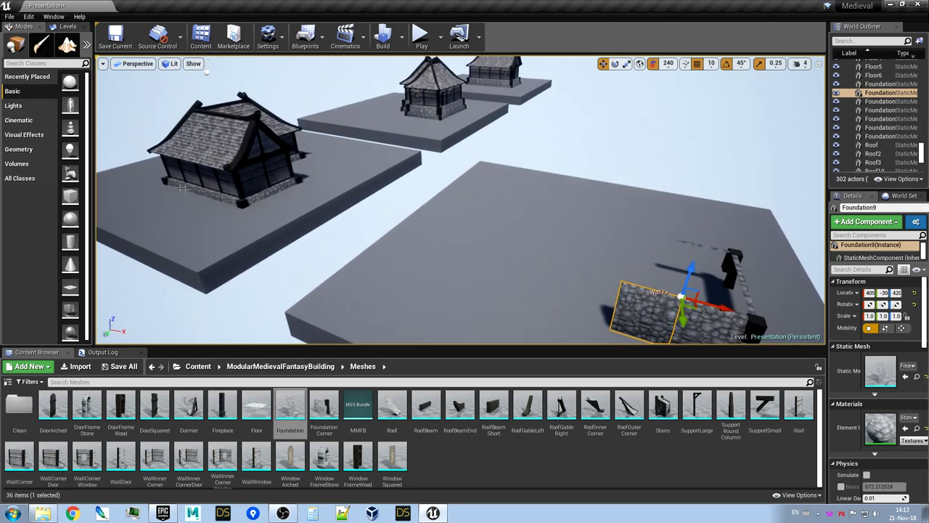
pyautogui.press('f')
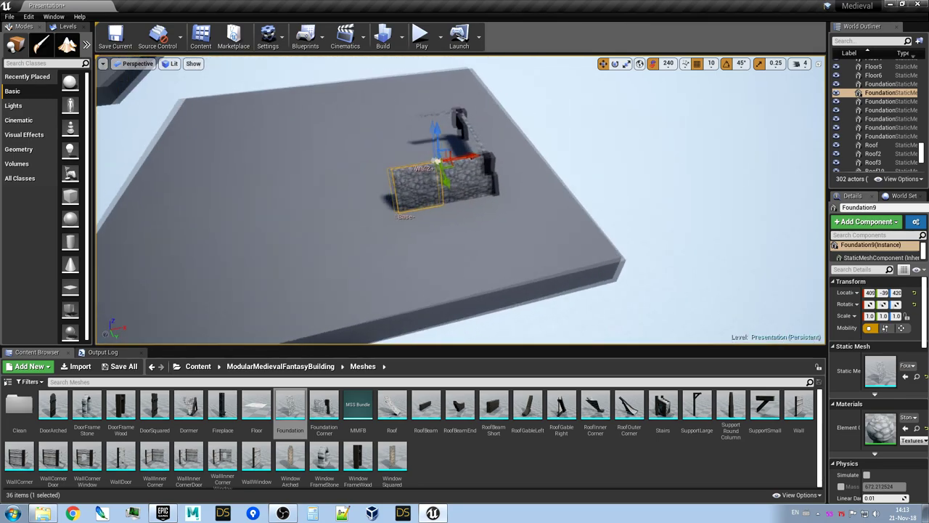
pyautogui.keyDown('alt'); pyautogui.moveTo(515, 173); pyautogui.dragTo(466, 174); pyautogui.keyUp('alt')
# Duplicate the first foundation corner and snap the copy to the far end of the straight foundation wall
pyautogui.click(531, 183)
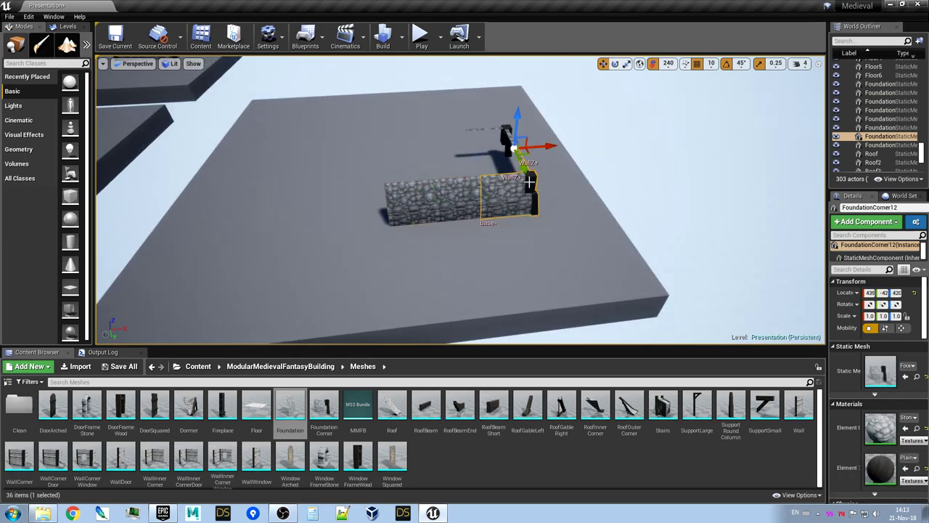
pyautogui.keyDown('alt'); pyautogui.moveTo(527, 151); pyautogui.dragTo(377, 181); pyautogui.keyUp('alt')
pyautogui.moveTo(430, 203); pyautogui.dragTo(440, 184, button='right')
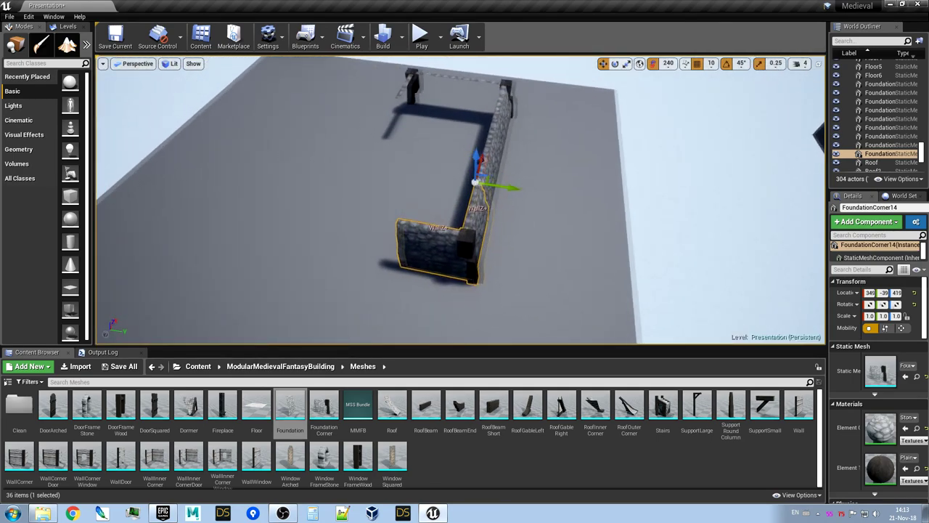
# Extend the adjoining foundation side from the newest corner with two duplicated straight Foundation pieces
pyautogui.moveTo(406, 218)
pyautogui.keyDown('alt'); pyautogui.mouseDown()
pyautogui.moveTo(511, 208)
pyautogui.moveTo(377, 212)
pyautogui.moveTo(392, 209)
pyautogui.mouseUp(); pyautogui.keyUp('alt')
pyautogui.click(514, 206)
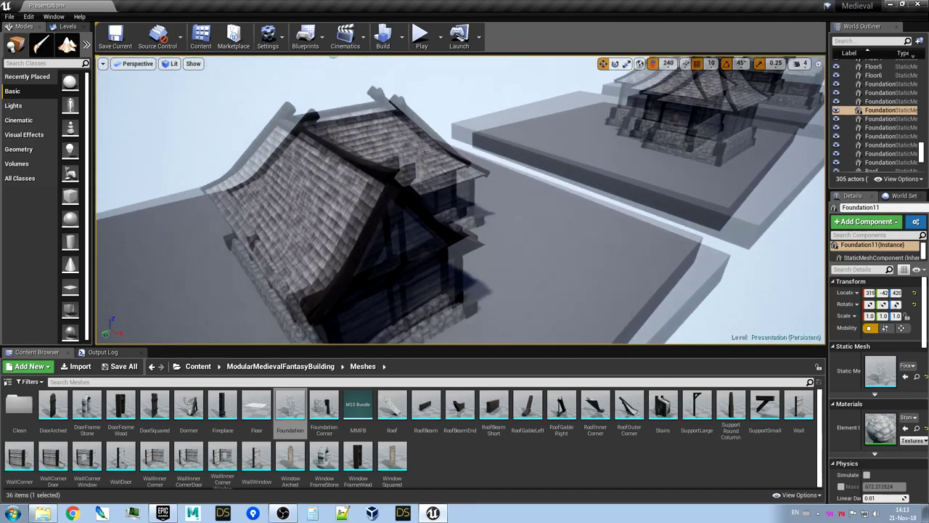
pyautogui.moveTo(460, 199); pyautogui.dragTo(261, 207, button='right')
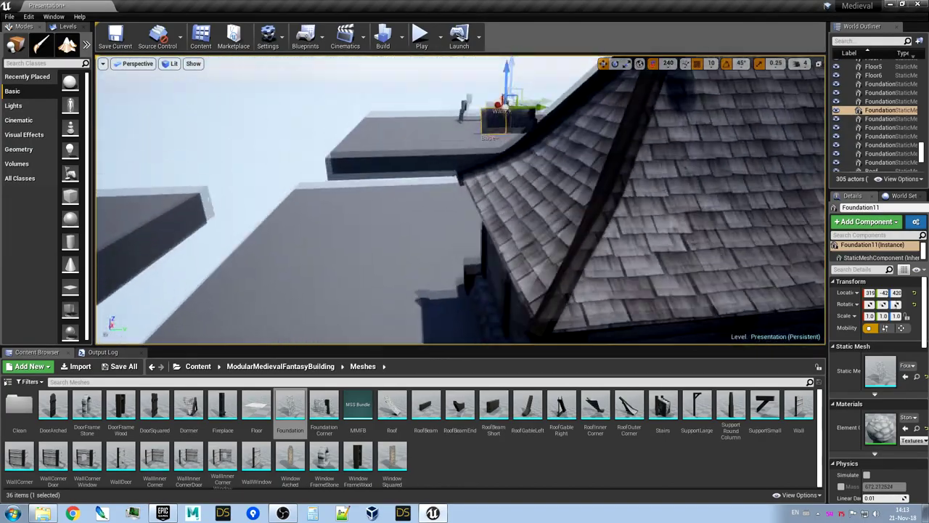
pyautogui.moveTo(461, 200); pyautogui.dragTo(453, 253, button='right')
pyautogui.keyDown('alt'); pyautogui.moveTo(571, 262); pyautogui.dragTo(525, 267); pyautogui.keyUp('alt')
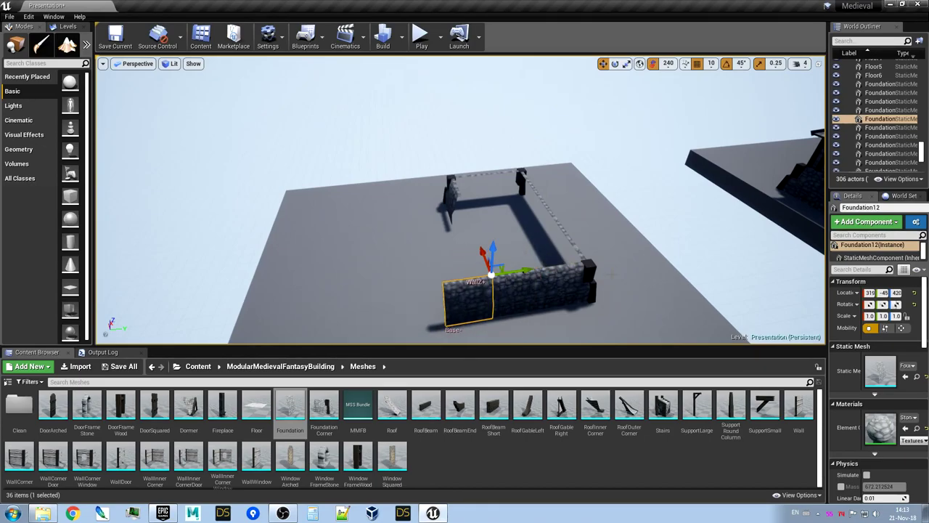
# Duplicate a foundation corner onto the end of the extended side and snap another copy to that new corner
pyautogui.click(567, 285)
pyautogui.moveTo(571, 236); pyautogui.dragTo(472, 305, button='right')
pyautogui.press('d')
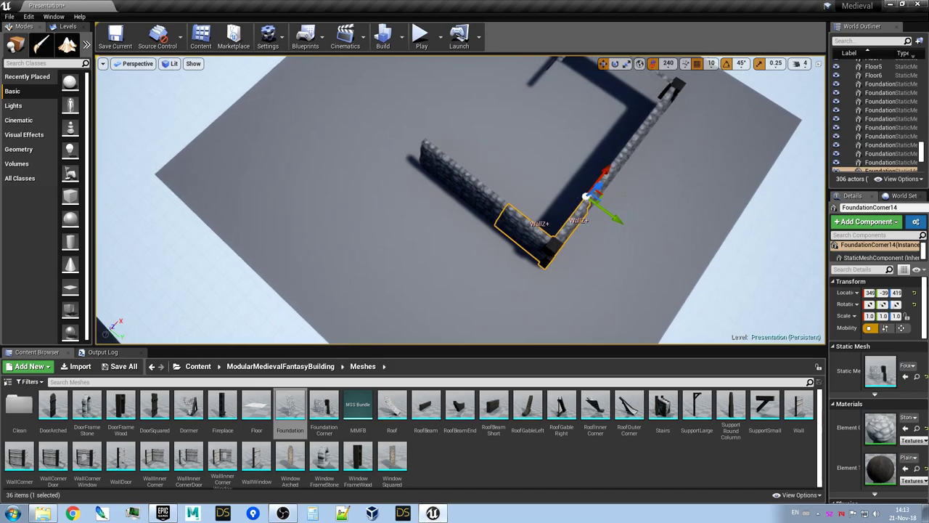
pyautogui.keyDown('alt'); pyautogui.moveTo(604, 196); pyautogui.dragTo(436, 127); pyautogui.keyUp('alt')
pyautogui.moveTo(506, 136); pyautogui.dragTo(708, 98, button='right')
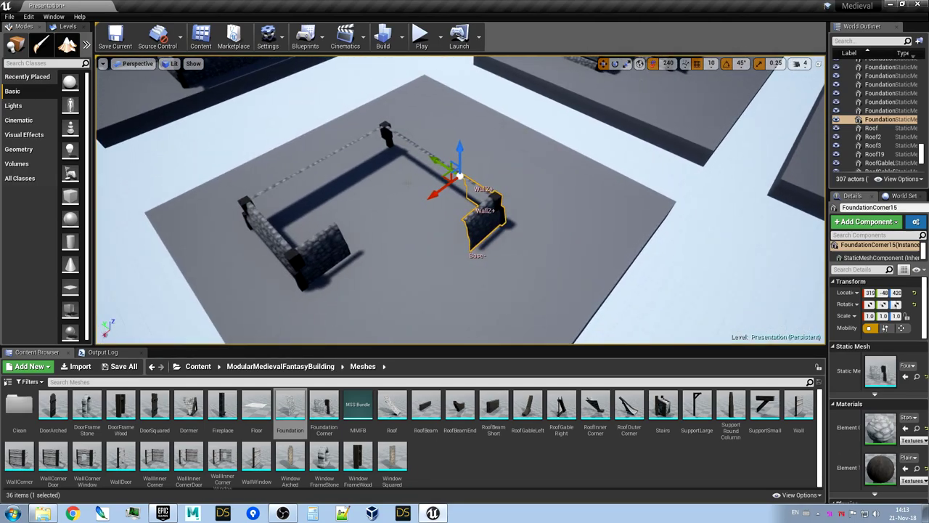
pyautogui.keyDown('alt'); pyautogui.moveTo(449, 176); pyautogui.dragTo(440, 236); pyautogui.keyUp('alt')
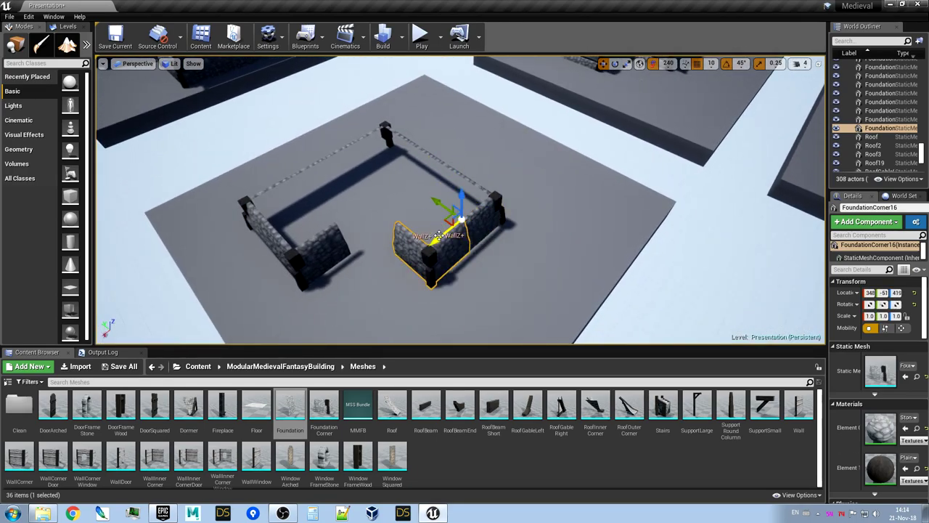
# Duplicate a straight Foundation piece onto the newest corner's free end, and close the remaining inner gap with a perpendicular copy
pyautogui.moveTo(450, 225); pyautogui.dragTo(454, 189, button='right')
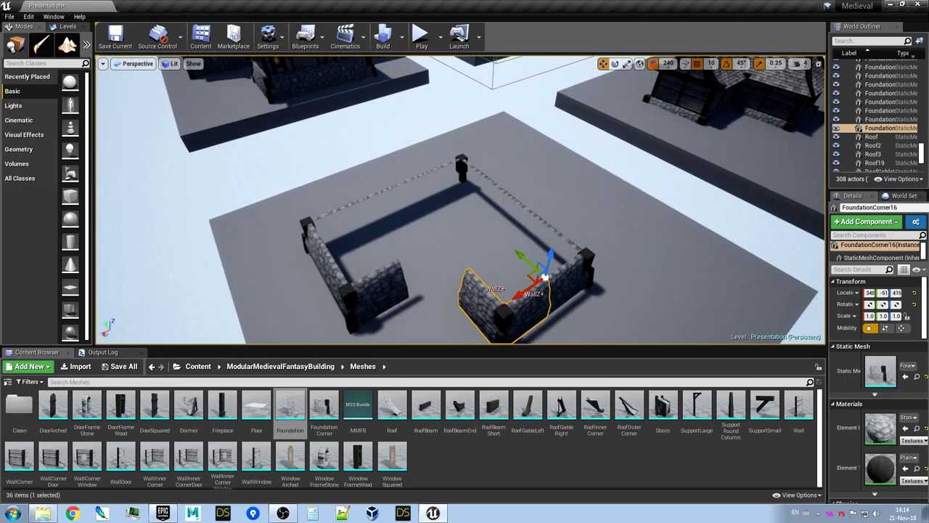
pyautogui.click(356, 201)
pyautogui.keyDown('alt'); pyautogui.moveTo(338, 183); pyautogui.dragTo(398, 269); pyautogui.keyUp('alt')
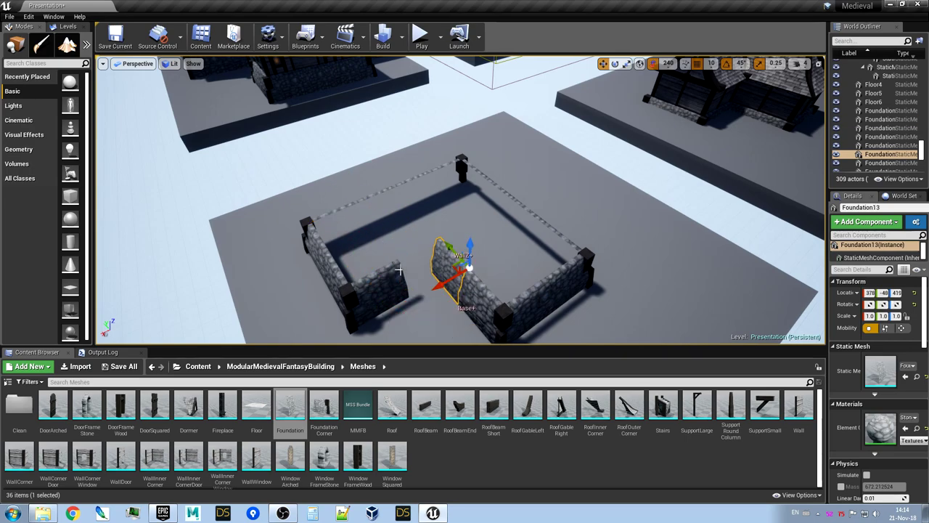
pyautogui.press('e')
pyautogui.keyDown('alt'); pyautogui.moveTo(451, 309); pyautogui.dragTo(507, 311); pyautogui.keyUp('alt')
pyautogui.press('w')
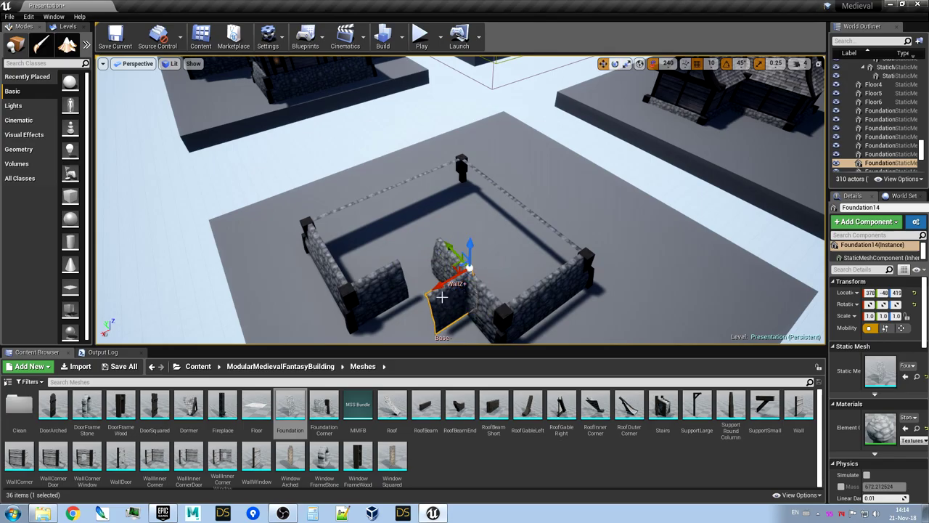
pyautogui.moveTo(454, 266); pyautogui.dragTo(438, 260)
pyautogui.moveTo(422, 263); pyautogui.dragTo(472, 251, button='right')
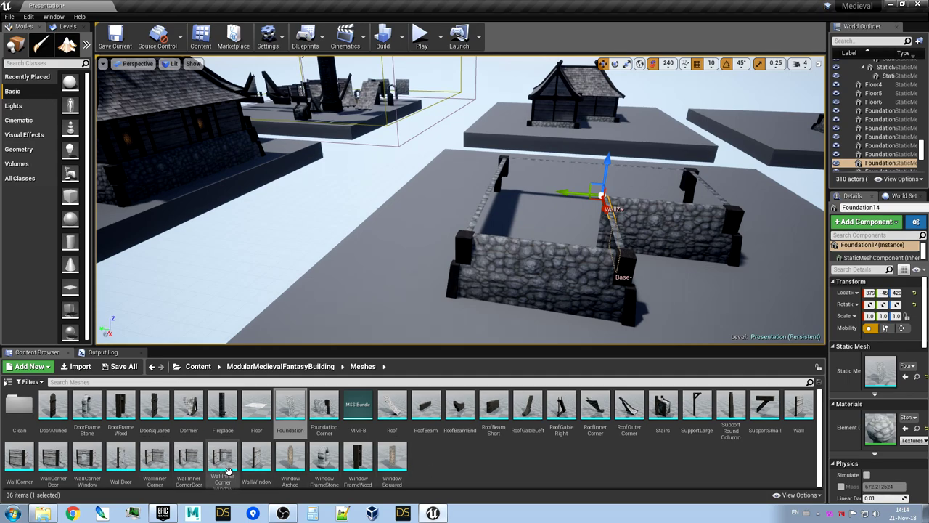
# Place a WallCornerDoor on an outer foundation corner, and rotate and snap a WallCornerWindow onto the adjacent corner beside it
pyautogui.moveTo(47, 460); pyautogui.dragTo(517, 284)
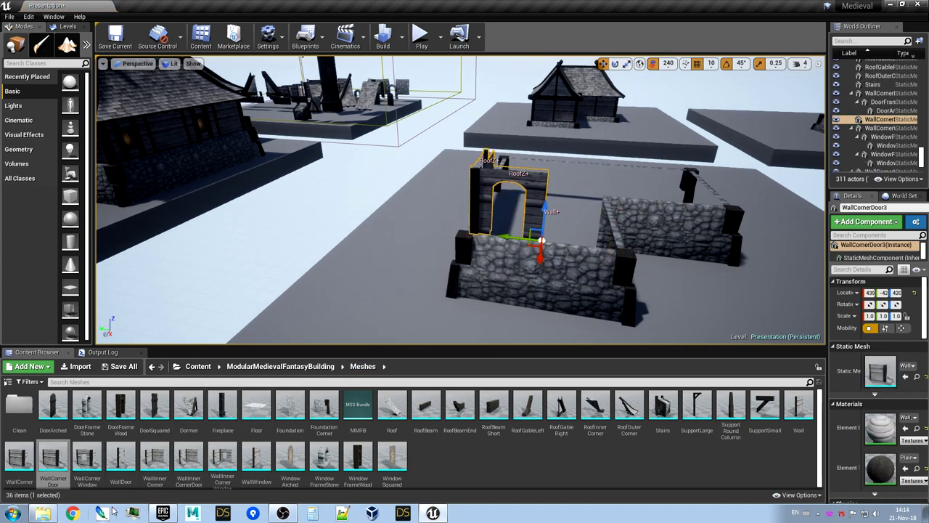
pyautogui.moveTo(85, 456); pyautogui.dragTo(689, 329)
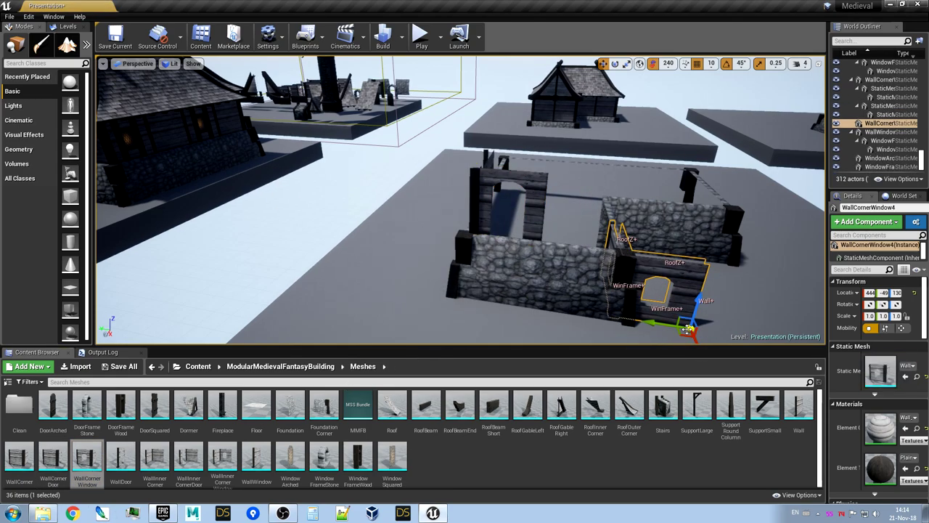
pyautogui.press('e')
pyautogui.moveTo(635, 279); pyautogui.dragTo(657, 316, button='right')
pyautogui.moveTo(614, 253)
pyautogui.mouseDown()
pyautogui.moveTo(639, 265)
pyautogui.moveTo(609, 249)
pyautogui.mouseUp()
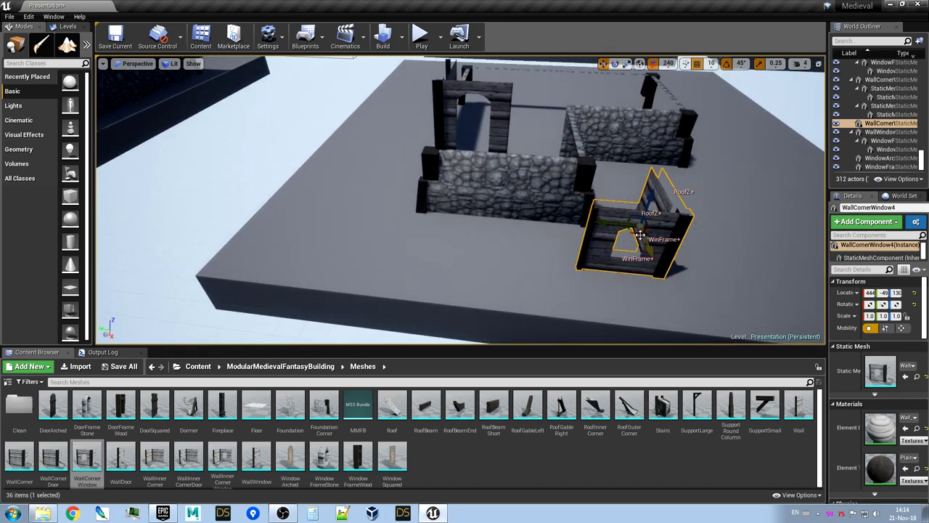
pyautogui.moveTo(634, 215); pyautogui.dragTo(560, 113)
pyautogui.moveTo(561, 112); pyautogui.dragTo(469, 196, button='right')
pyautogui.moveTo(495, 215); pyautogui.dragTo(546, 195)
pyautogui.moveTo(573, 153); pyautogui.dragTo(574, 188)
pyautogui.moveTo(574, 187); pyautogui.dragTo(489, 218, button='right')
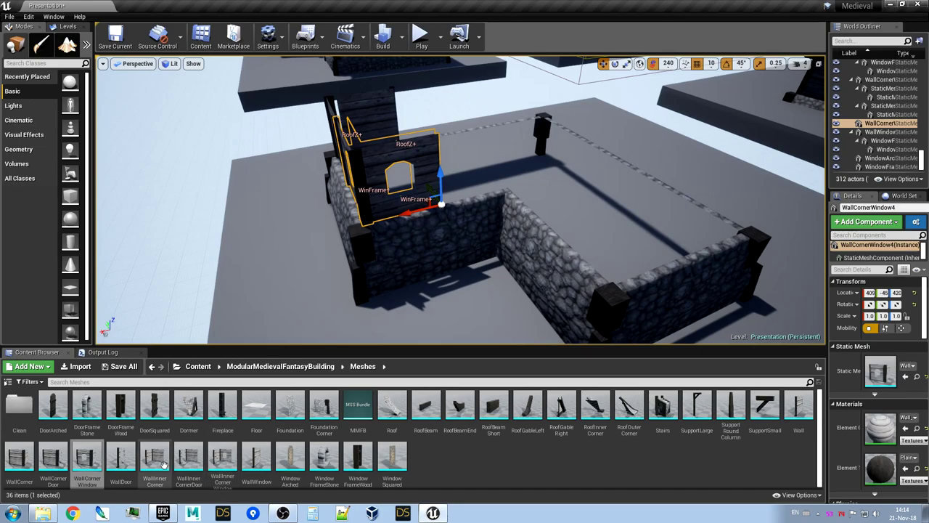
# Place a WallInnerCorner above the foundation's inner corner and snap it to the WallCornerWindow's free end
pyautogui.moveTo(154, 454); pyautogui.dragTo(553, 214)
pyautogui.press('e')
pyautogui.press('w')
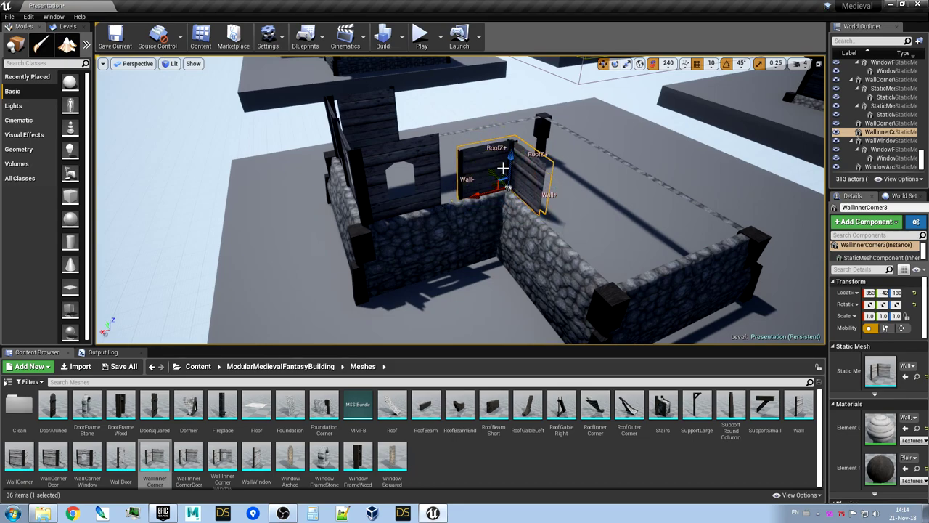
pyautogui.moveTo(479, 195)
pyautogui.mouseDown()
pyautogui.moveTo(450, 202)
pyautogui.moveTo(491, 204)
pyautogui.moveTo(513, 158)
pyautogui.moveTo(471, 197)
pyautogui.mouseUp()
# Duplicate the WallCornerWindow onto the next two outer foundation corners, snapping each copy in line with the foundation
pyautogui.moveTo(471, 197); pyautogui.dragTo(475, 178, button='right')
pyautogui.click(376, 163)
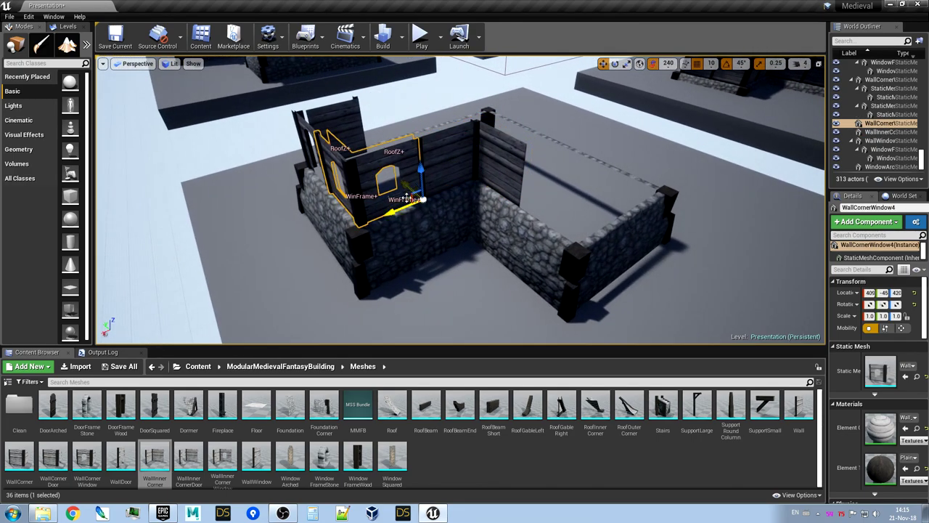
pyautogui.keyDown('alt'); pyautogui.moveTo(408, 197); pyautogui.dragTo(609, 218); pyautogui.keyUp('alt')
pyautogui.moveTo(609, 218); pyautogui.dragTo(439, 250, button='right')
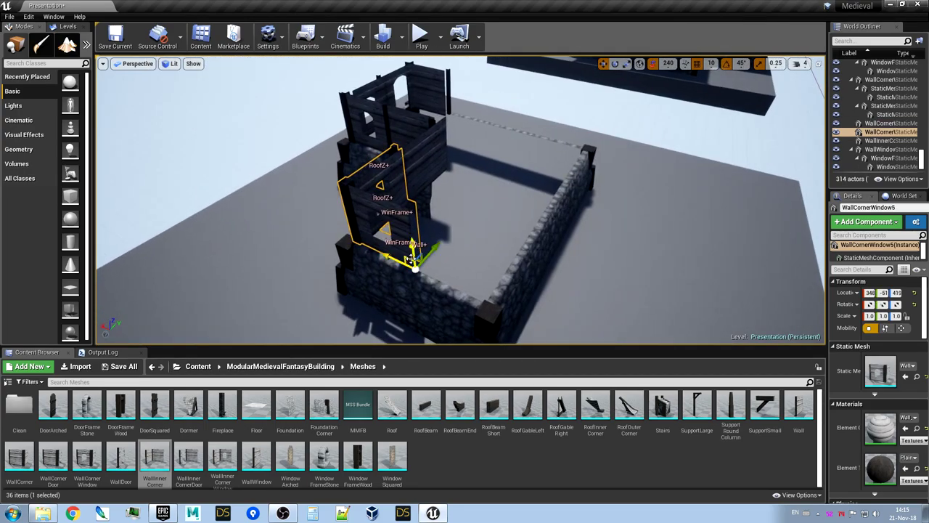
pyautogui.keyDown('alt'); pyautogui.moveTo(440, 245); pyautogui.dragTo(450, 335); pyautogui.keyUp('alt')
pyautogui.moveTo(487, 317); pyautogui.dragTo(489, 270, button='right')
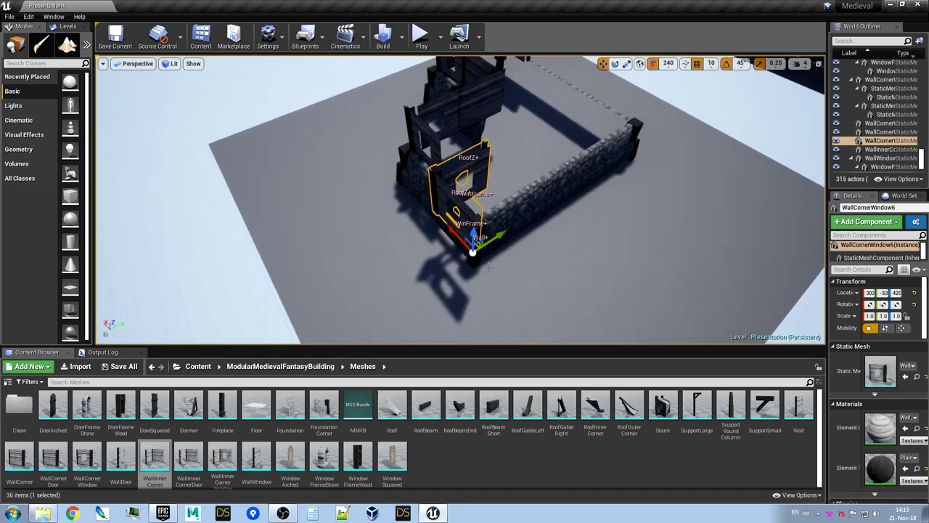
pyautogui.moveTo(498, 239); pyautogui.dragTo(473, 253)
pyautogui.moveTo(494, 244); pyautogui.dragTo(408, 217, button='right')
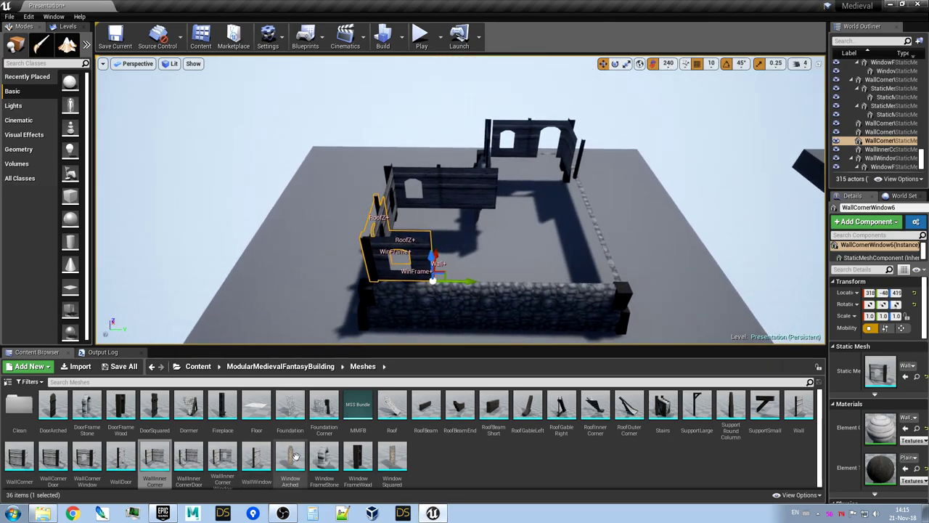
# Add a WallWindow turned 180 degrees beside the newest corner window, and duplicate it once further along the same foundation side
pyautogui.moveTo(257, 460); pyautogui.dragTo(438, 294)
pyautogui.moveTo(437, 296)
pyautogui.mouseDown(button='right')
pyautogui.moveTo(327, 320)
pyautogui.moveTo(290, 317)
pyautogui.moveTo(440, 296)
pyautogui.mouseUp(button='right')
pyautogui.press('e')
pyautogui.moveTo(480, 243); pyautogui.dragTo(592, 238)
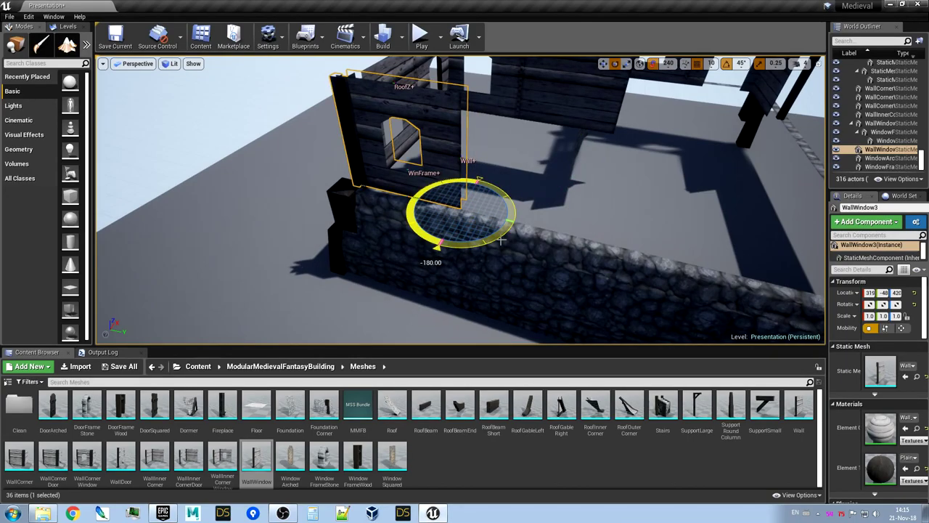
pyautogui.press('w')
pyautogui.moveTo(483, 217); pyautogui.dragTo(609, 243)
pyautogui.moveTo(608, 243); pyautogui.dragTo(414, 248, button='right')
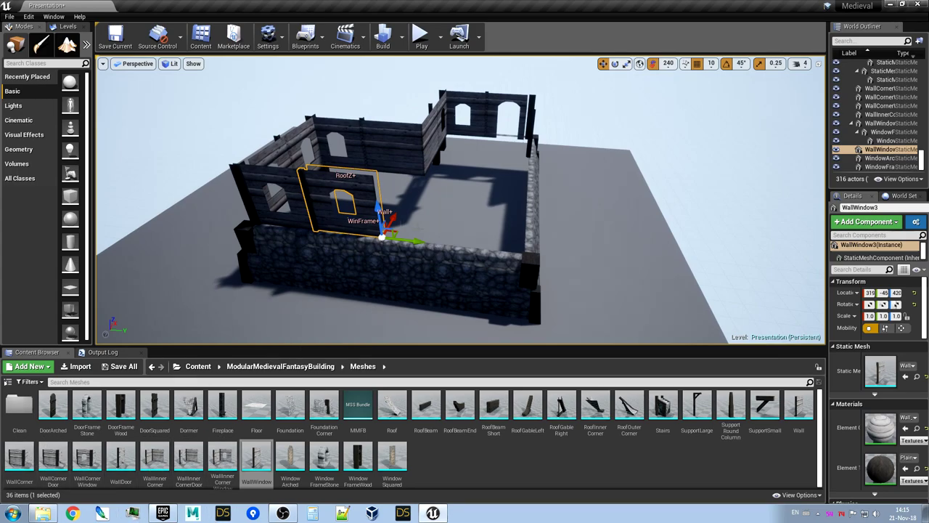
pyautogui.keyDown('alt'); pyautogui.moveTo(414, 242); pyautogui.dragTo(485, 249); pyautogui.keyUp('alt')
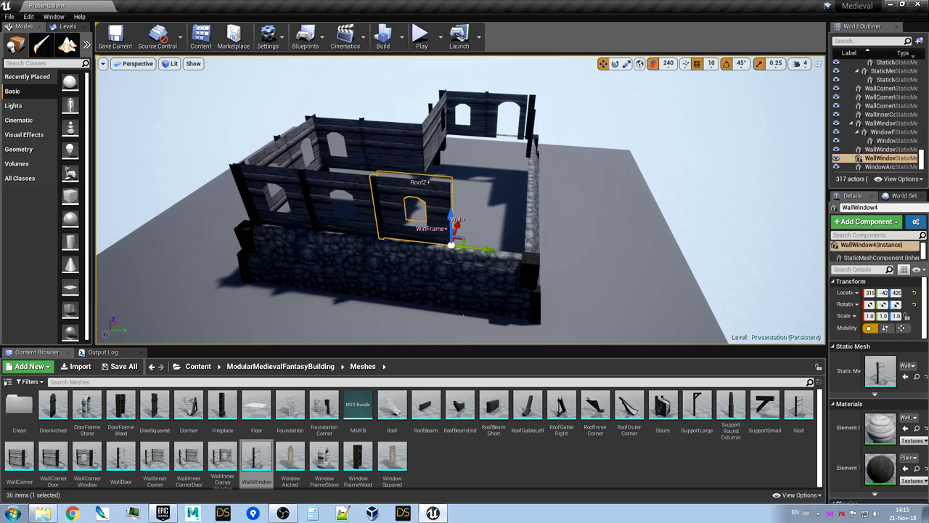
# Duplicate the newest WallCornerWindow and snap the copy onto the last open foundation corner
pyautogui.click(259, 201)
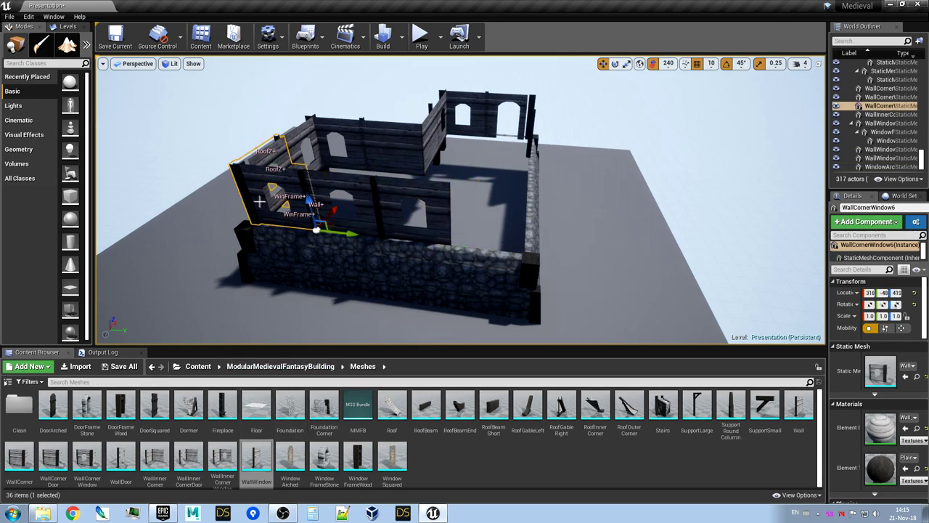
pyautogui.keyDown('alt'); pyautogui.moveTo(333, 224); pyautogui.dragTo(392, 214); pyautogui.keyUp('alt')
pyautogui.moveTo(392, 214); pyautogui.dragTo(290, 211, button='right')
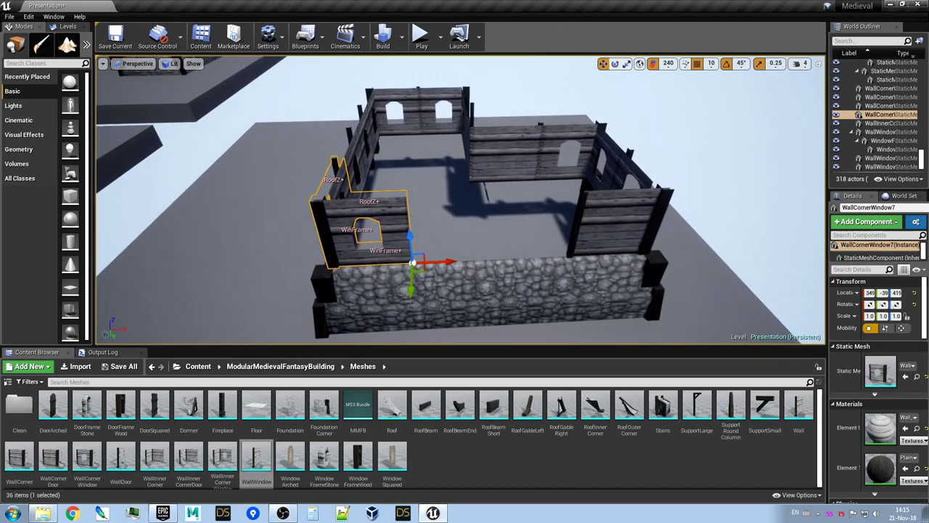
# Place a plain Wall piece in the last open side, snap it beside the corner window, and duplicate it to fill the gap
pyautogui.click(602, 227)
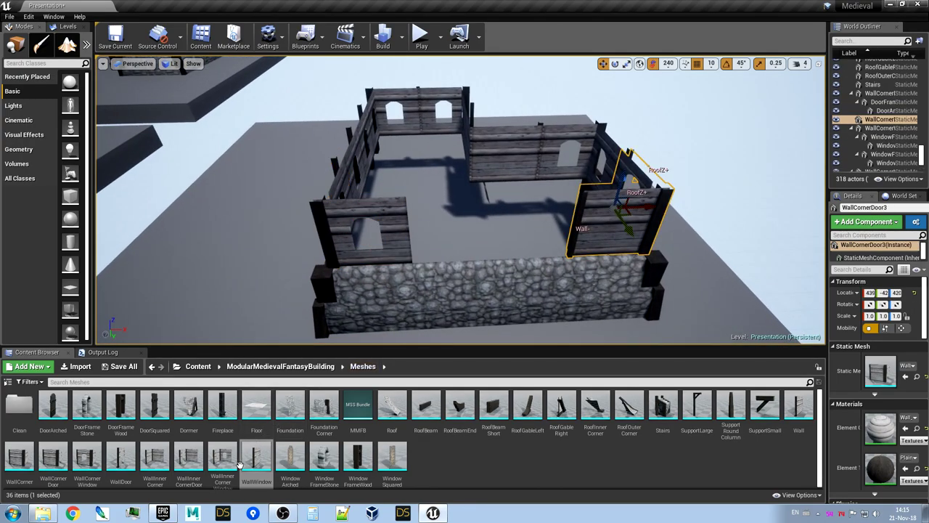
pyautogui.moveTo(793, 407); pyautogui.dragTo(434, 272)
pyautogui.press('e')
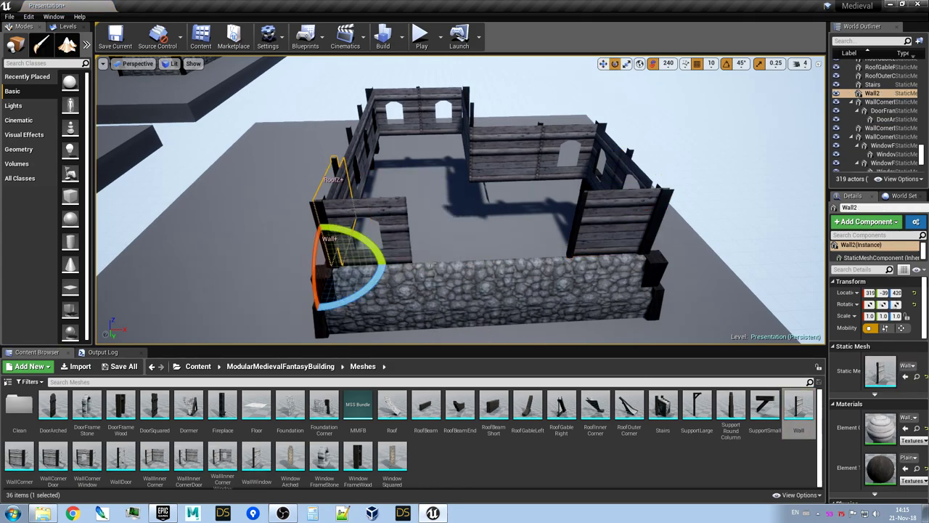
pyautogui.press('w')
pyautogui.moveTo(336, 274); pyautogui.dragTo(438, 353)
pyautogui.keyDown('alt'); pyautogui.moveTo(527, 257); pyautogui.dragTo(614, 253); pyautogui.keyUp('alt')
pyautogui.moveTo(615, 253); pyautogui.dragTo(422, 265, button='right')
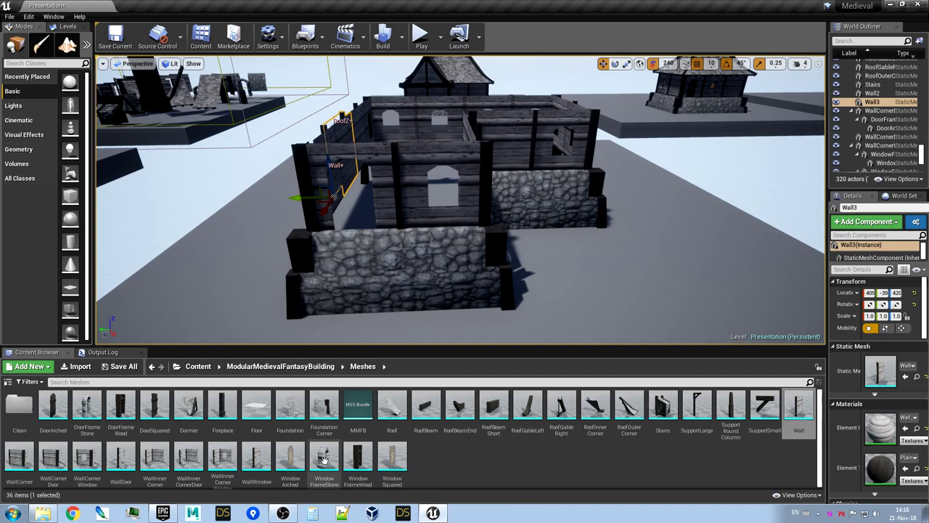
# Snap a DoorFrameStone into the arched doorway of the WallCornerDoor
pyautogui.moveTo(86, 405); pyautogui.dragTo(345, 252)
pyautogui.moveTo(342, 254); pyautogui.dragTo(400, 254, button='right')
pyautogui.press('w')
pyautogui.press('w')
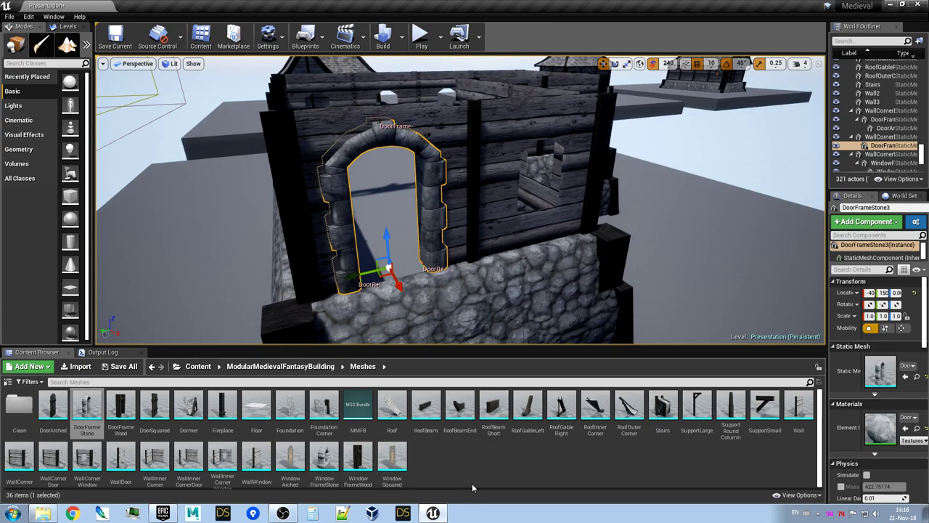
# Place a DoorArched inside the stone door frame
pyautogui.moveTo(53, 407); pyautogui.dragTo(417, 289)
pyautogui.moveTo(417, 289)
pyautogui.mouseDown(button='right')
pyautogui.moveTo(443, 272)
pyautogui.moveTo(421, 270)
pyautogui.moveTo(407, 289)
pyautogui.mouseUp(button='right')
pyautogui.press('w')
pyautogui.press('s')
# Snap the arched door to the frame's opposite hinge socket and undo the trial changes made to it
pyautogui.click(476, 263)
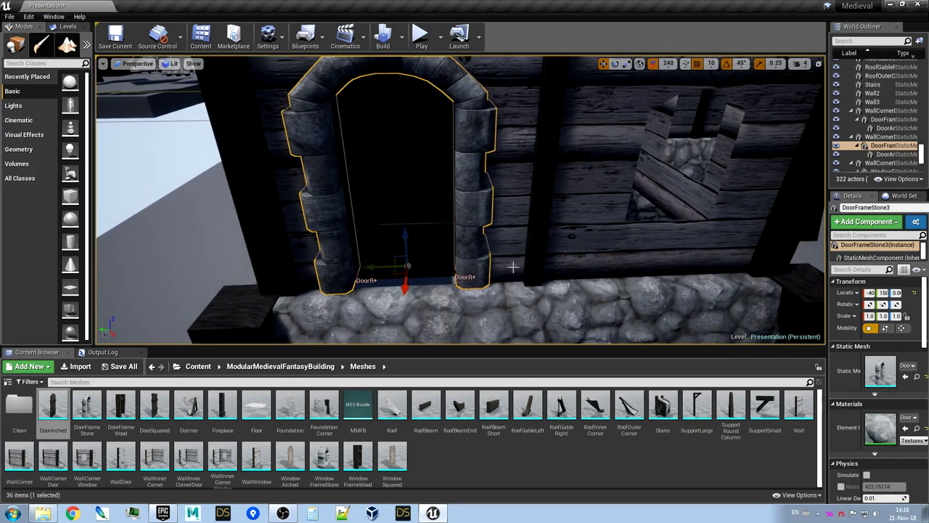
pyautogui.moveTo(375, 268)
pyautogui.mouseDown()
pyautogui.moveTo(312, 255)
pyautogui.moveTo(371, 258)
pyautogui.mouseUp()
pyautogui.click(378, 278)
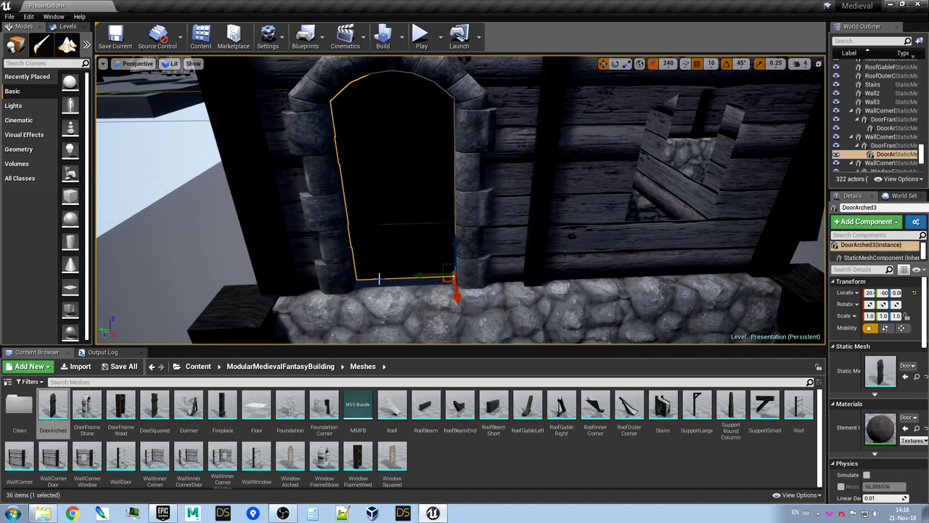
pyautogui.moveTo(424, 273); pyautogui.dragTo(336, 276)
pyautogui.hotkey('ctrl', 'z')
pyautogui.hotkey('ctrl', 'z')
pyautogui.hotkey('ctrl', 'z')
# Snap a WindowFrameStone into the window opening beside the door and fit a WindowArched inside that frame
pyautogui.moveTo(377, 310); pyautogui.dragTo(372, 331, button='right')
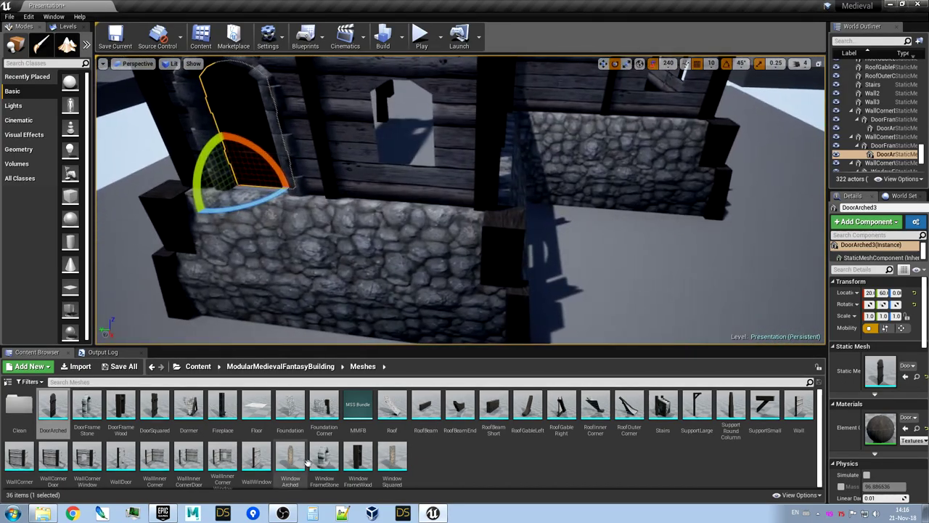
pyautogui.moveTo(323, 464); pyautogui.dragTo(403, 188)
pyautogui.moveTo(385, 220); pyautogui.dragTo(352, 191, button='right')
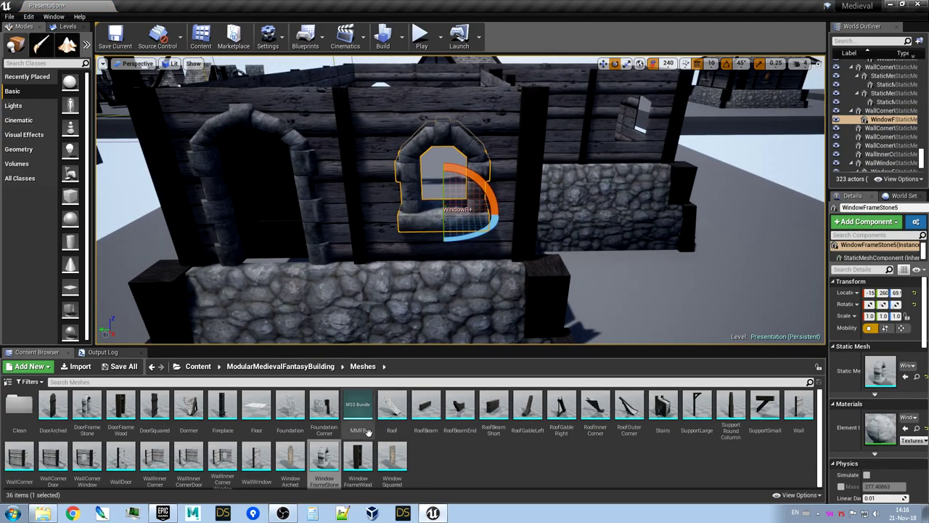
pyautogui.moveTo(290, 458); pyautogui.dragTo(432, 220)
pyautogui.moveTo(413, 247); pyautogui.dragTo(313, 189, button='right')
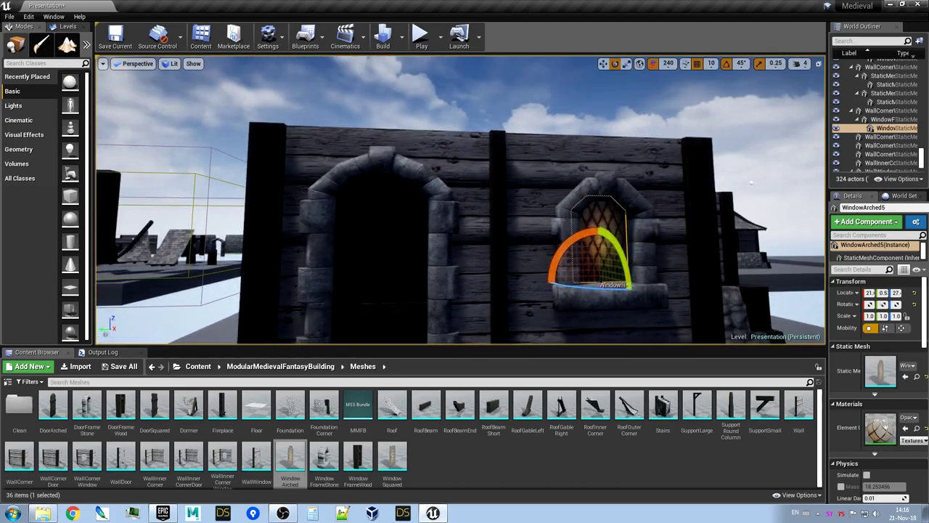
# Open the DoorFrameStone mesh in the Static Mesh Editor and examine the door hinge sockets at its base
pyautogui.click(397, 166)
pyautogui.moveTo(388, 239); pyautogui.dragTo(387, 284, button='right')
pyautogui.scroll(5, 461, 200)
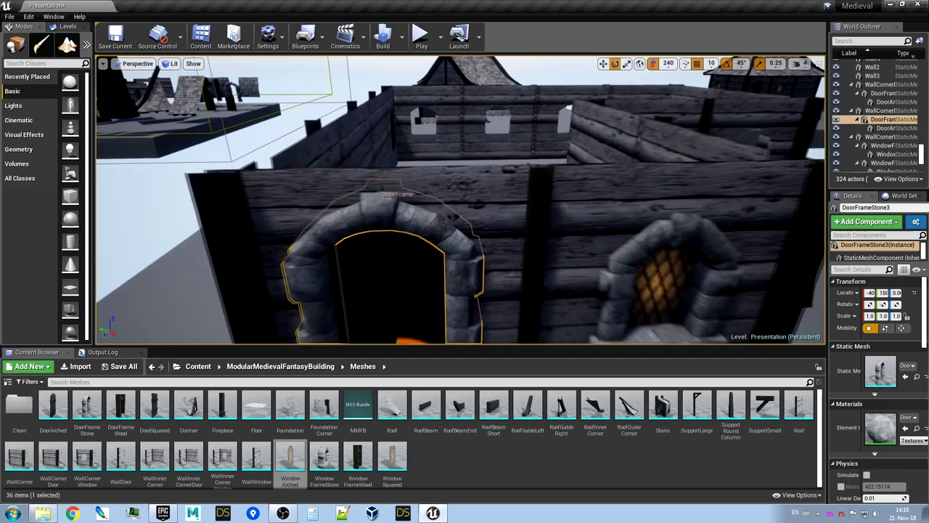
pyautogui.doubleClick(385, 246)
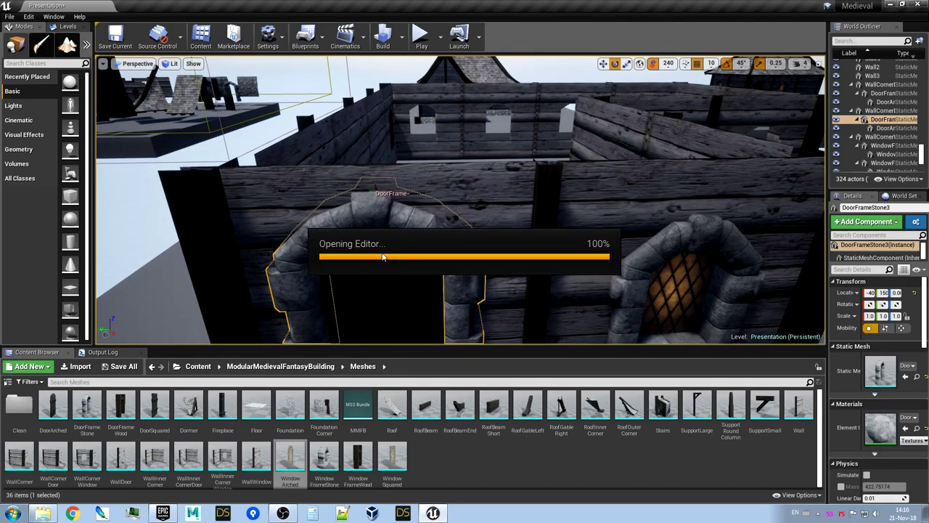
pyautogui.moveTo(420, 226); pyautogui.dragTo(339, 303, button='right')
pyautogui.press('s')
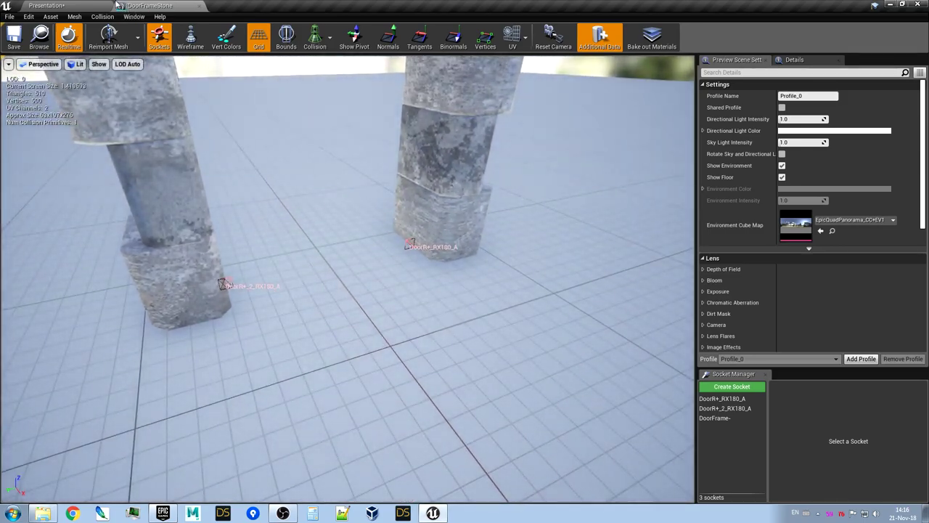
# Open the level's WallCornerDoor mesh for editing, select its DoorFrame+_R180_A socket, and examine its placement above the doorway
pyautogui.click(71, 4)
pyautogui.click(469, 192)
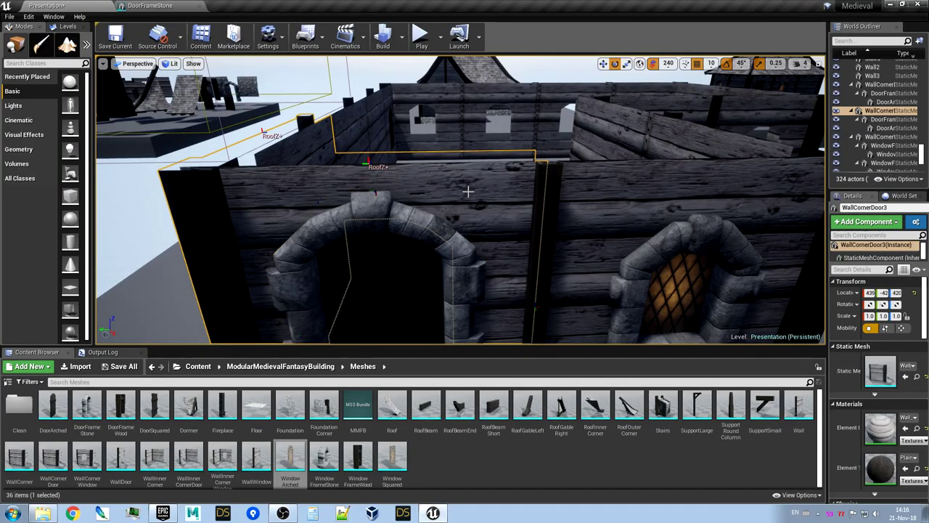
pyautogui.hotkey('ctrl', 'e')
pyautogui.moveTo(471, 237); pyautogui.dragTo(439, 221, button='right')
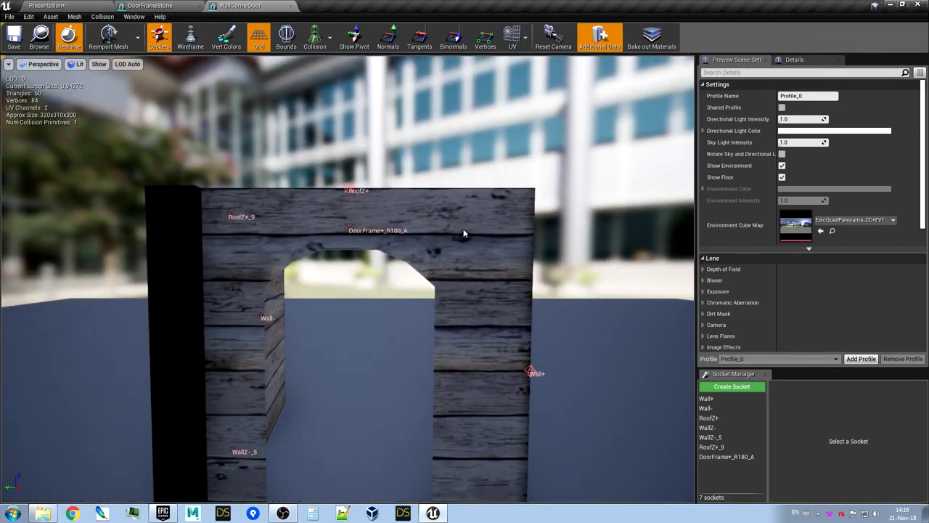
pyautogui.click(730, 459)
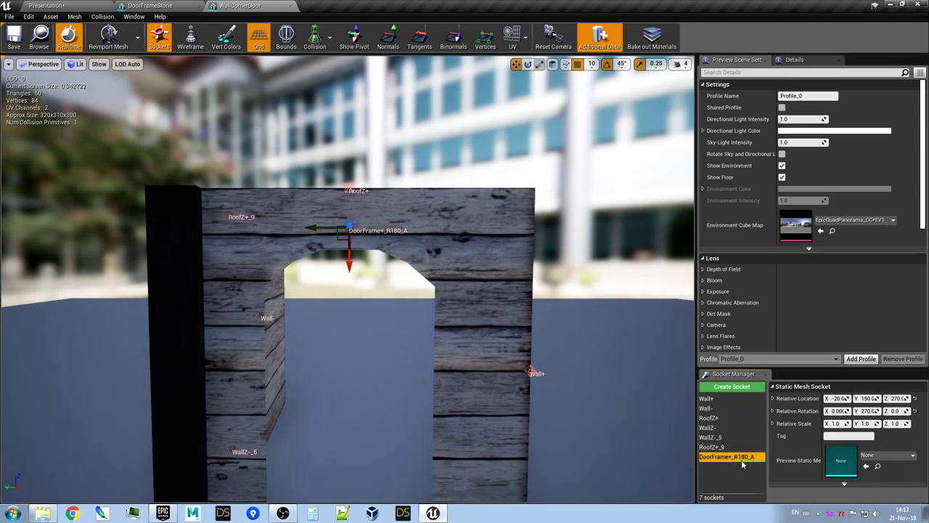
pyautogui.moveTo(396, 241); pyautogui.dragTo(395, 152, button='right')
pyautogui.press('w')
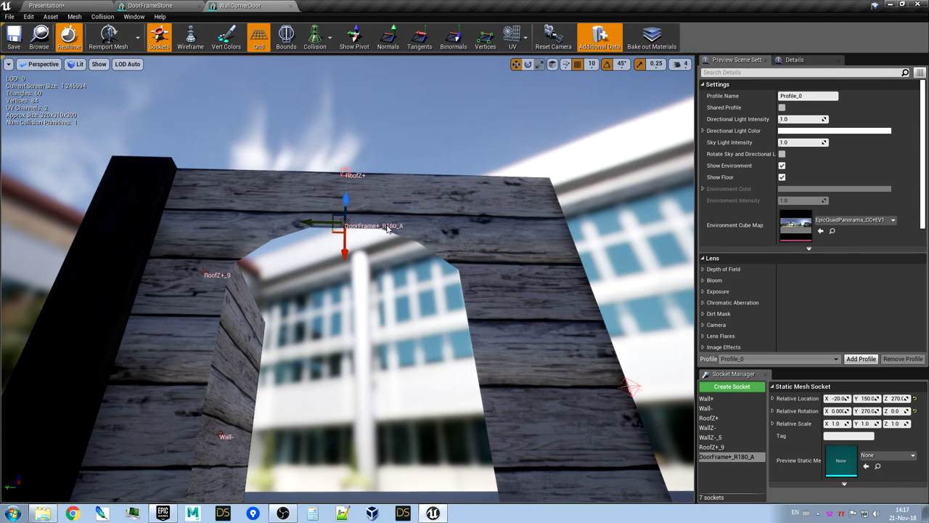
pyautogui.moveTo(393, 229); pyautogui.dragTo(381, 366, button='right')
pyautogui.press('w')
pyautogui.press('e')
pyautogui.press('s')
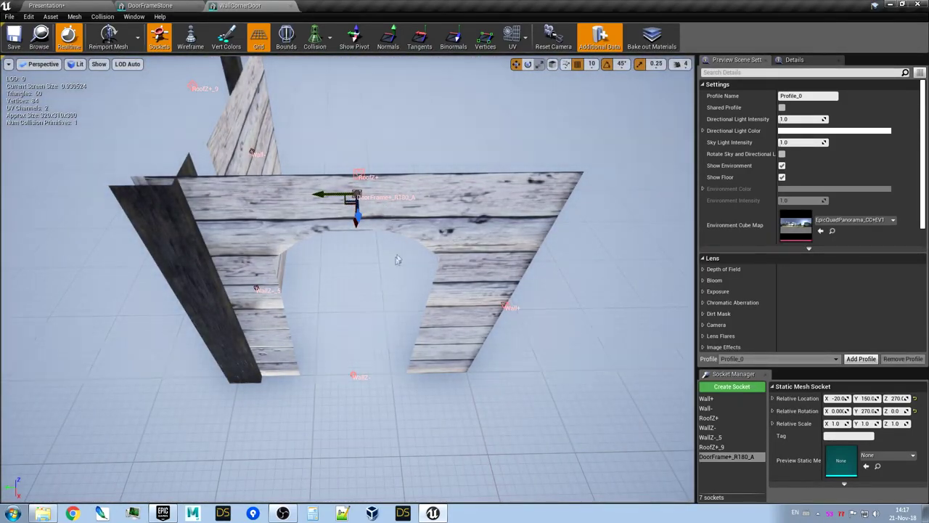
# Examine the DoorFrame+_R180_A socket and its orientation above the doorway of the WallCornerDoor mesh from the wall's other side
pyautogui.keyDown('alt'); pyautogui.moveTo(352, 219); pyautogui.dragTo(435, 170); pyautogui.keyUp('alt')
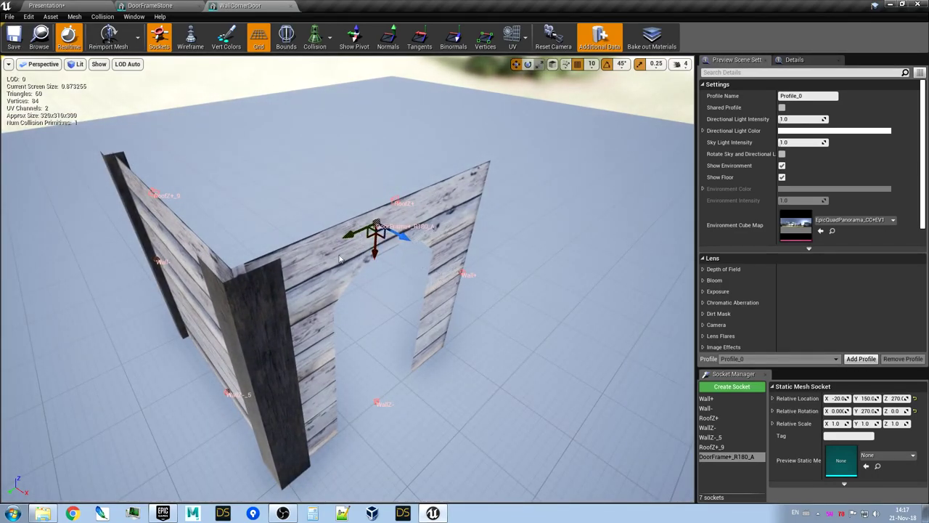
pyautogui.moveTo(375, 243); pyautogui.dragTo(351, 230, button='right')
pyautogui.press('w')
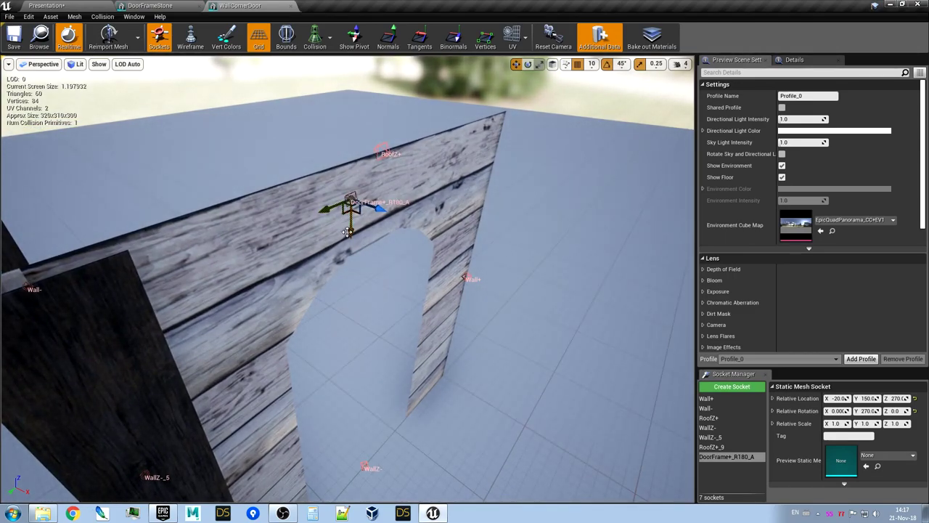
# Return to the Presentation level and turn off rotation grid snapping
pyautogui.click(56, 6)
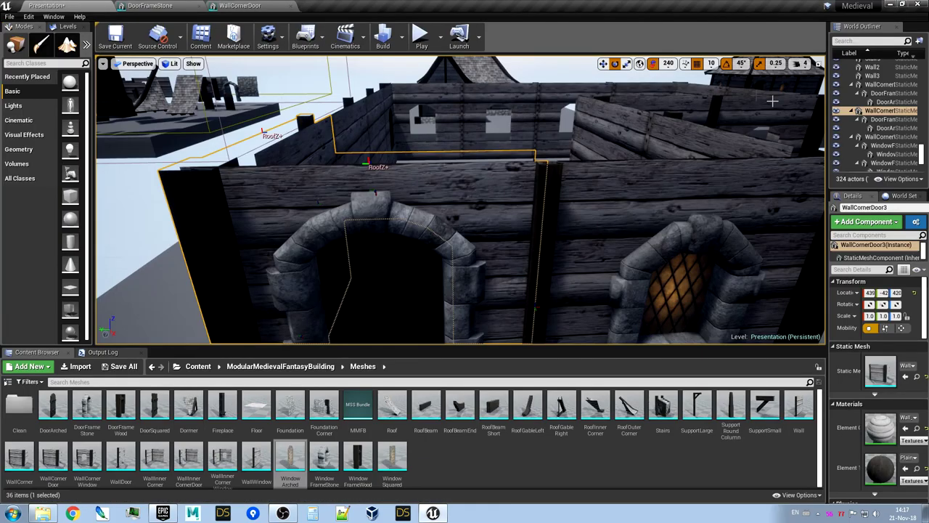
pyautogui.click(729, 67)
pyautogui.press('s')
pyautogui.moveTo(465, 158); pyautogui.dragTo(445, 164, button='right')
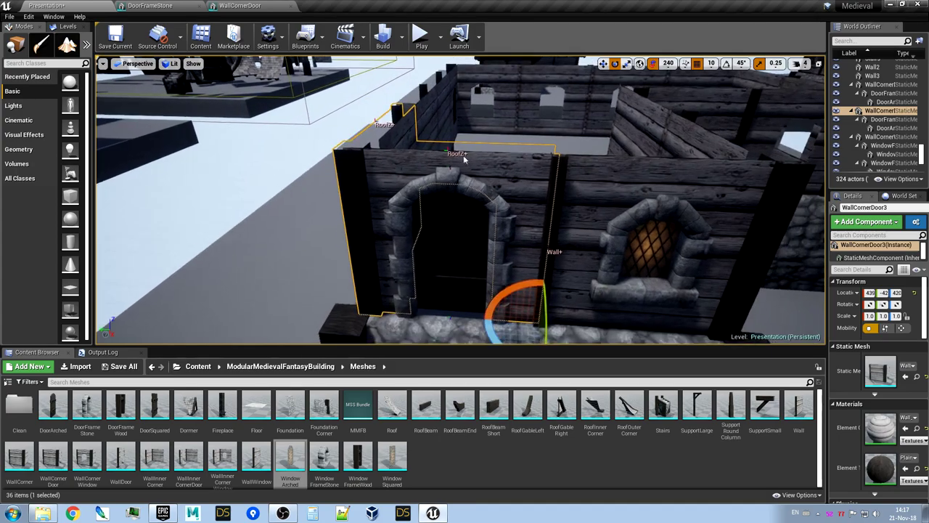
# Try to rotate the stone door frame freely in the doorway beside the arched window and undo the trial changes
pyautogui.click(466, 185)
pyautogui.moveTo(471, 339); pyautogui.dragTo(421, 340)
pyautogui.moveTo(478, 335)
pyautogui.mouseDown()
pyautogui.moveTo(450, 337)
pyautogui.moveTo(498, 333)
pyautogui.moveTo(479, 337)
pyautogui.mouseUp()
pyautogui.hotkey('ctrl', 'z')
pyautogui.hotkey('ctrl', 'z')
pyautogui.hotkey('ctrl', 'z')
pyautogui.hotkey('ctrl', 'z')
# Try turning the stone door frame about its vertical axis several times, undoing each rotation to restore it in the doorway
pyautogui.moveTo(557, 277); pyautogui.dragTo(554, 306, button='right')
pyautogui.moveTo(512, 286); pyautogui.dragTo(472, 288)
pyautogui.hotkey('ctrl', 'z')
pyautogui.hotkey('ctrl', 'z')
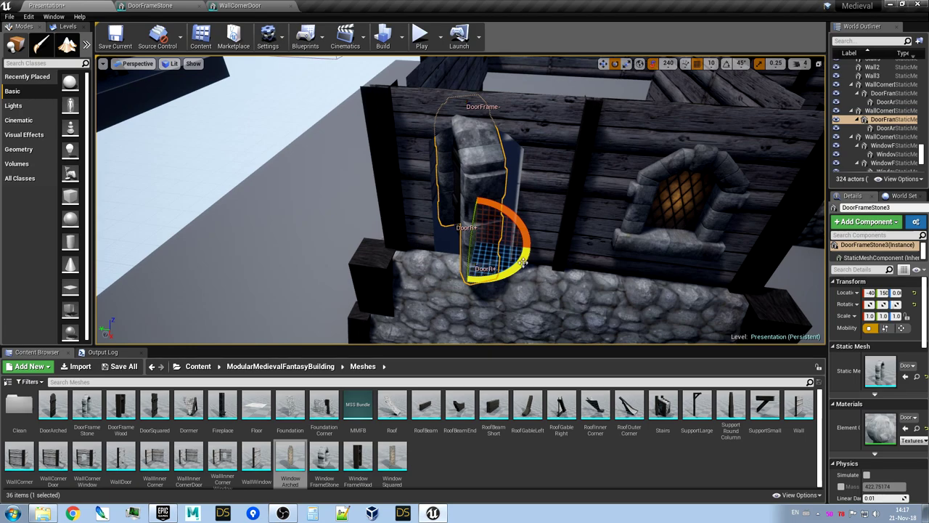
pyautogui.moveTo(524, 261); pyautogui.dragTo(448, 277)
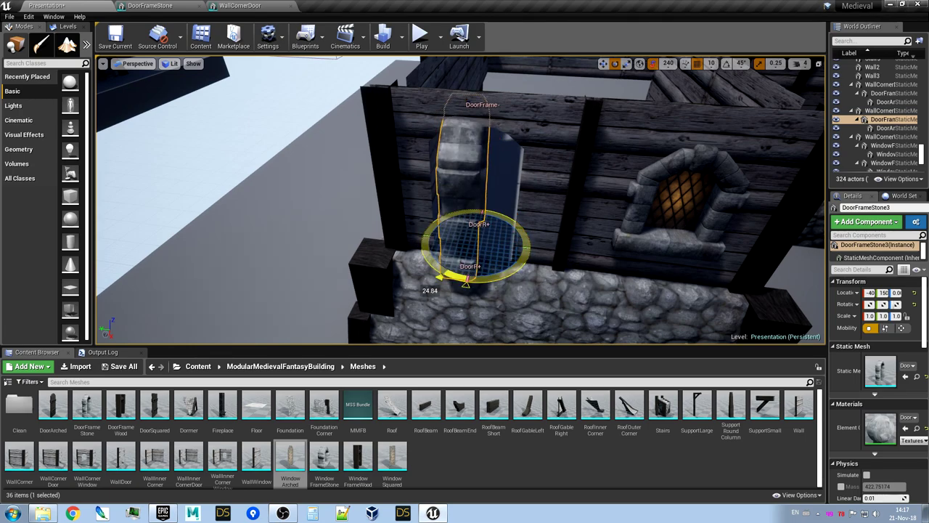
pyautogui.hotkey('ctrl', 'z')
pyautogui.hotkey('ctrl', 'z')
pyautogui.moveTo(522, 261); pyautogui.dragTo(435, 276)
pyautogui.hotkey('ctrl', 'z')
pyautogui.hotkey('ctrl', 'z')
pyautogui.moveTo(591, 199); pyautogui.dragTo(598, 172, button='right')
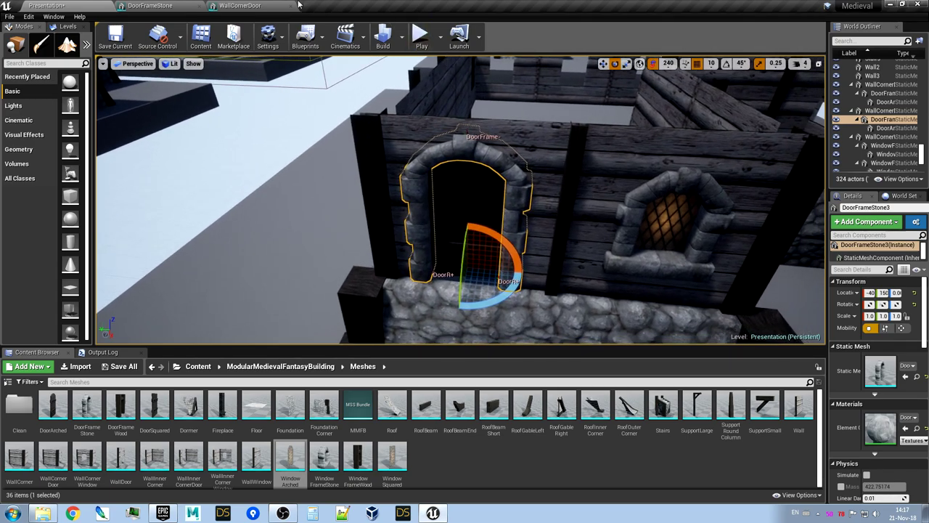
# Examine the sockets on the corner window wall, the neighbouring FoundationCorner and the straight Foundation piece
pyautogui.click(239, 5)
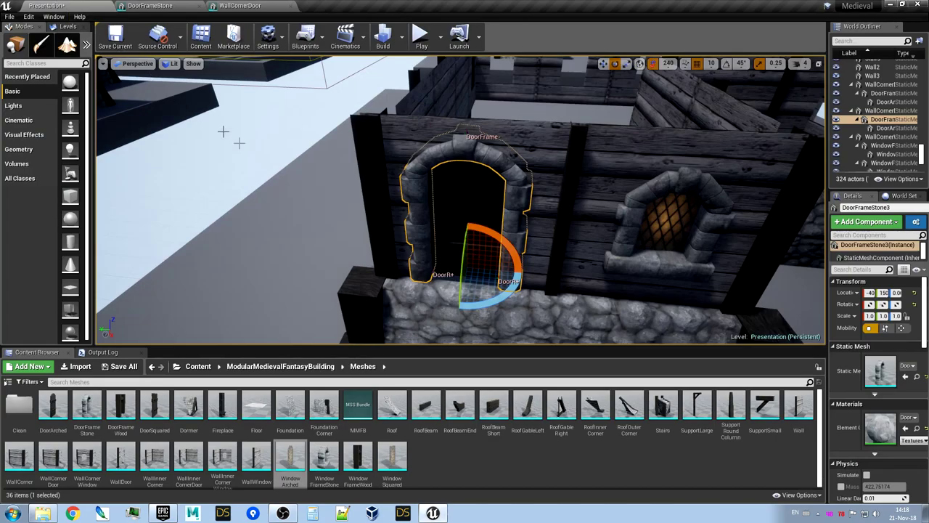
pyautogui.moveTo(437, 214); pyautogui.dragTo(510, 163, button='right')
pyautogui.click(518, 212)
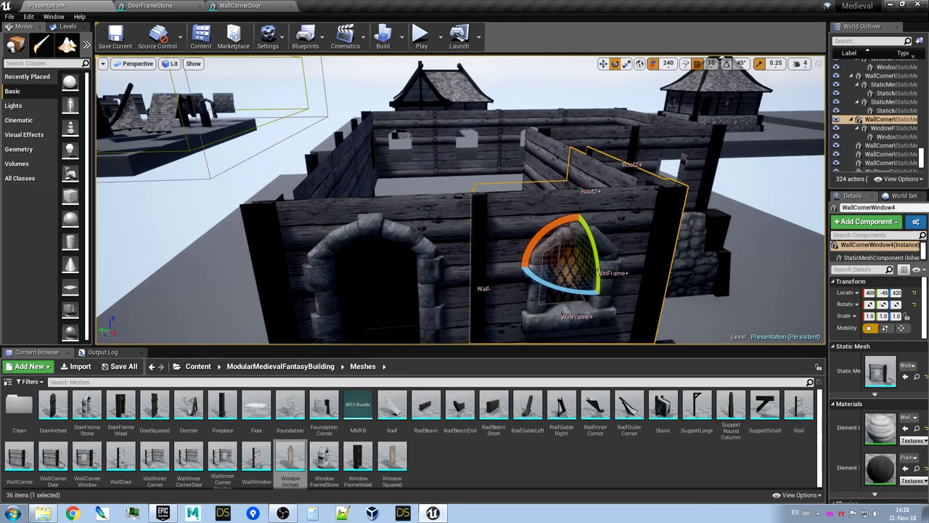
pyautogui.click(548, 154)
pyautogui.moveTo(547, 153); pyautogui.dragTo(641, 203, button='right')
pyautogui.click(641, 204)
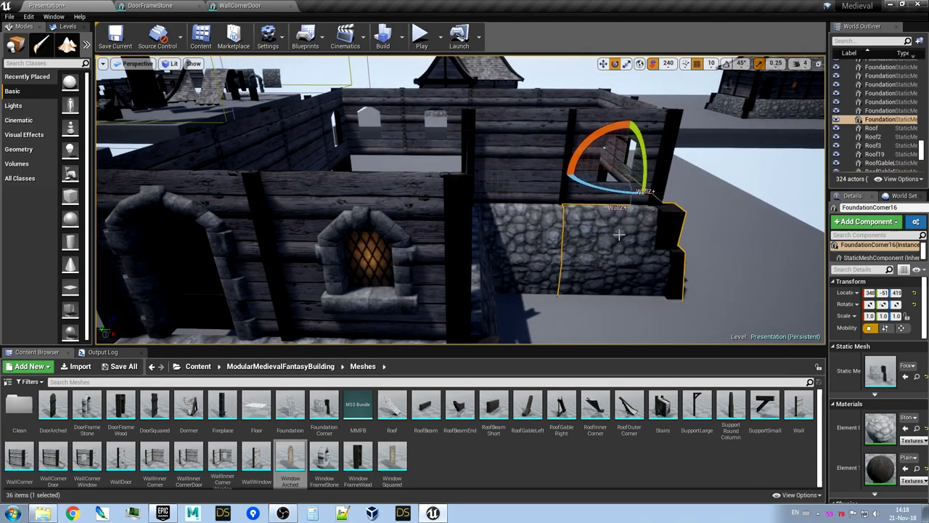
pyautogui.press('f')
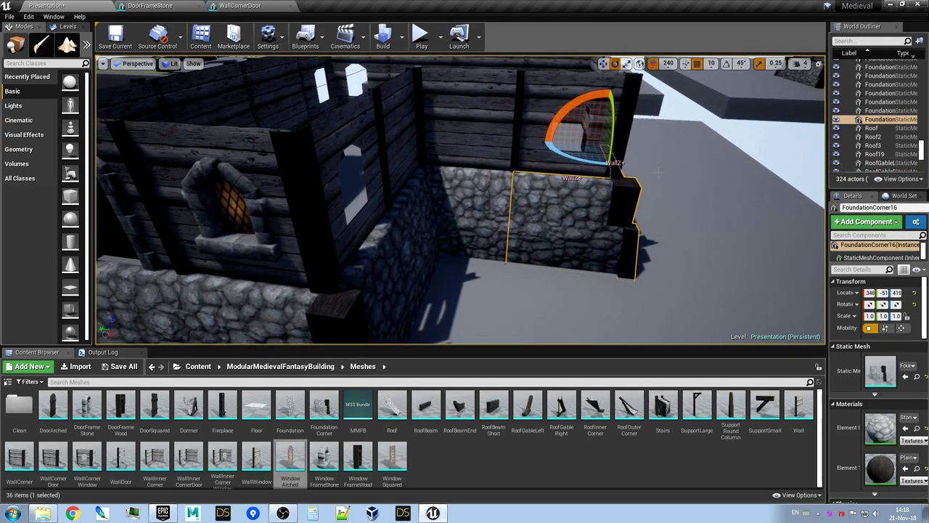
pyautogui.click(478, 221)
pyautogui.click(407, 229)
pyautogui.moveTo(406, 230); pyautogui.dragTo(418, 200, button='right')
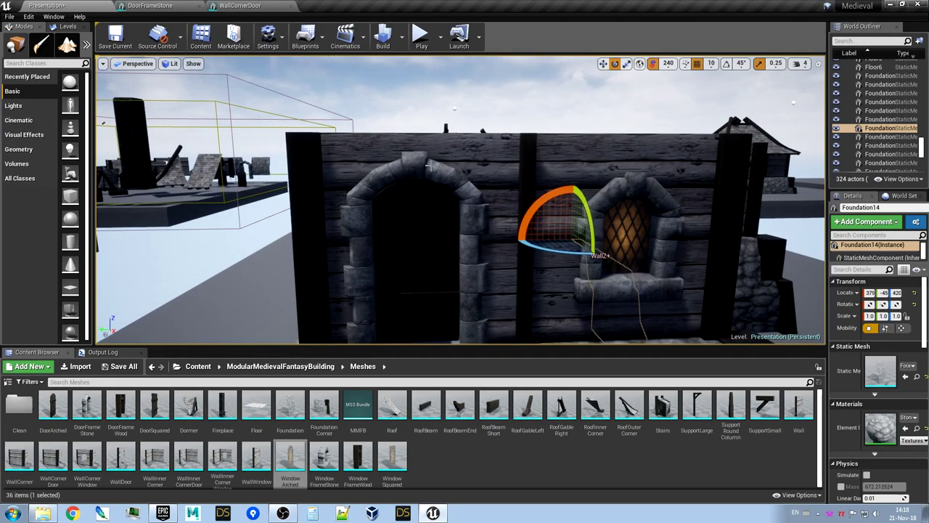
# Move the stone door frame away from its wall and snap it back into the doorway's socket
pyautogui.click(416, 165)
pyautogui.press('f')
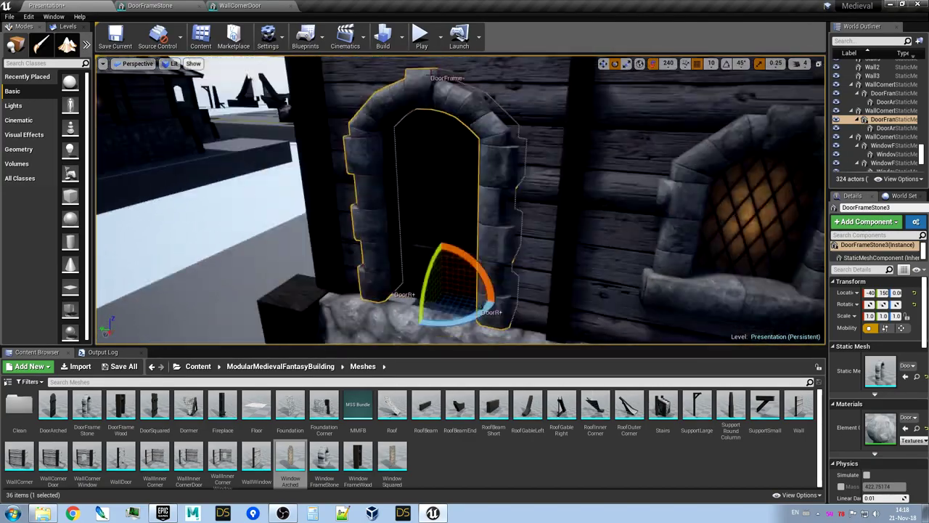
pyautogui.moveTo(416, 166); pyautogui.dragTo(363, 203, button='right')
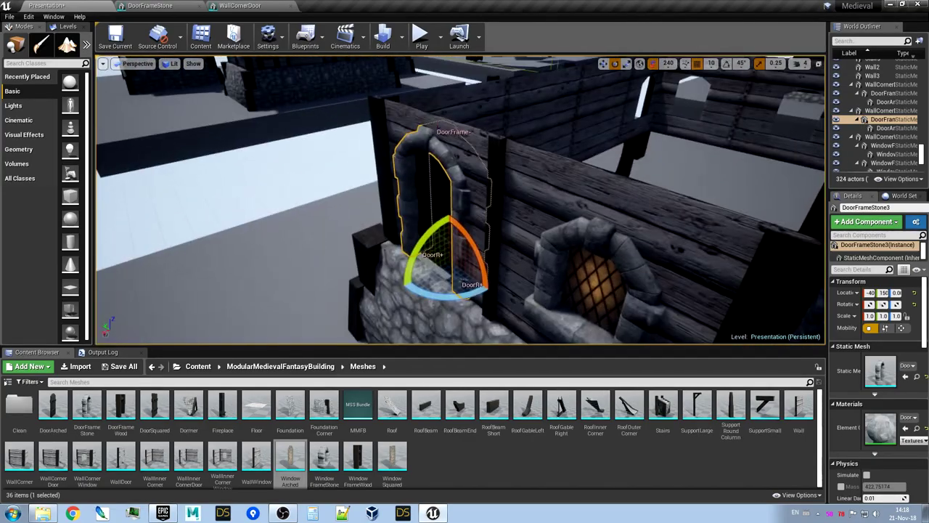
pyautogui.moveTo(449, 149); pyautogui.dragTo(457, 125, button='right')
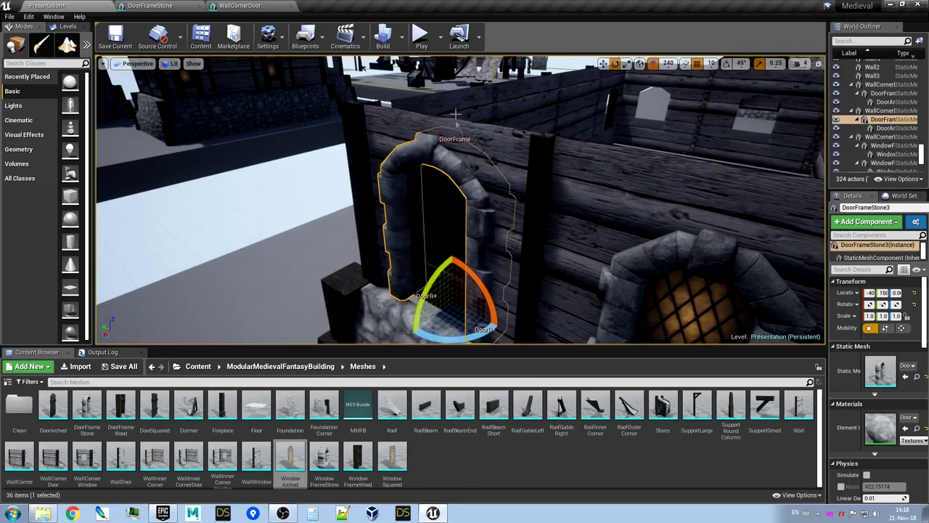
pyautogui.click(513, 146)
pyautogui.moveTo(514, 147); pyautogui.dragTo(439, 156, button='right')
pyautogui.press('w')
pyautogui.moveTo(405, 264); pyautogui.dragTo(148, 310)
pyautogui.moveTo(148, 310); pyautogui.dragTo(327, 306, button='right')
pyautogui.moveTo(350, 230); pyautogui.dragTo(354, 231, button='right')
pyautogui.moveTo(451, 254); pyautogui.dragTo(353, 196)
pyautogui.moveTo(363, 231); pyautogui.dragTo(246, 204, button='right')
pyautogui.moveTo(378, 189)
pyautogui.mouseDown(button='right')
pyautogui.moveTo(363, 153)
pyautogui.moveTo(349, 167)
pyautogui.moveTo(378, 189)
pyautogui.mouseUp(button='right')
pyautogui.click(442, 196)
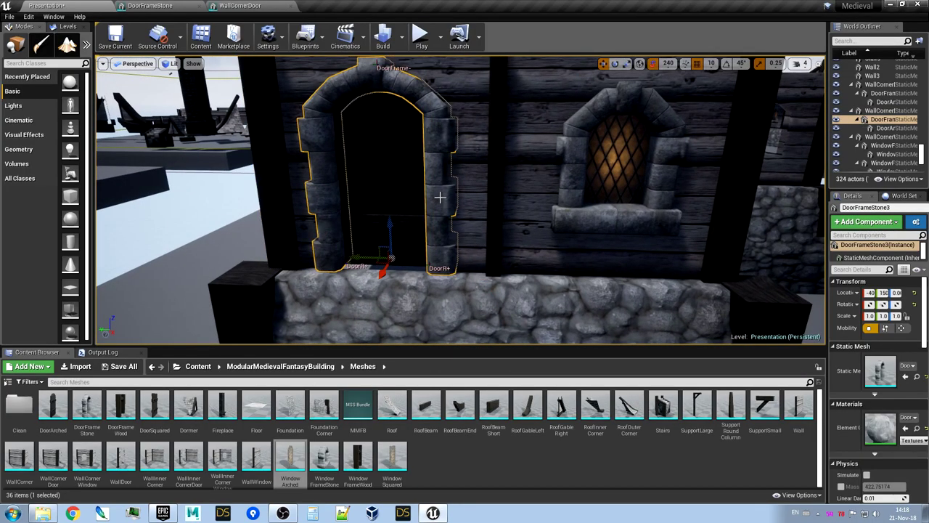
# Open the door frame's mesh for editing and examine the two DoorR+ hinge sockets on its posts
pyautogui.hotkey('ctrl', 'e')
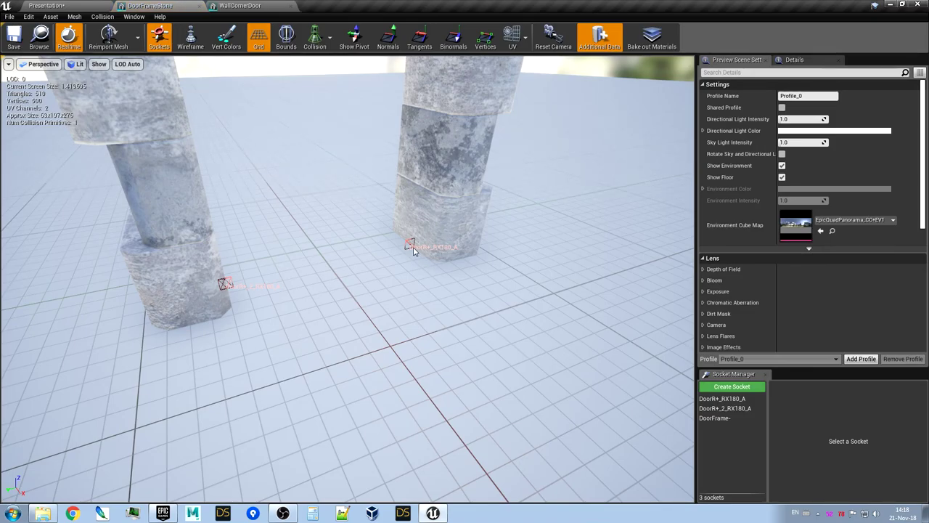
pyautogui.moveTo(413, 249); pyautogui.dragTo(349, 211, button='right')
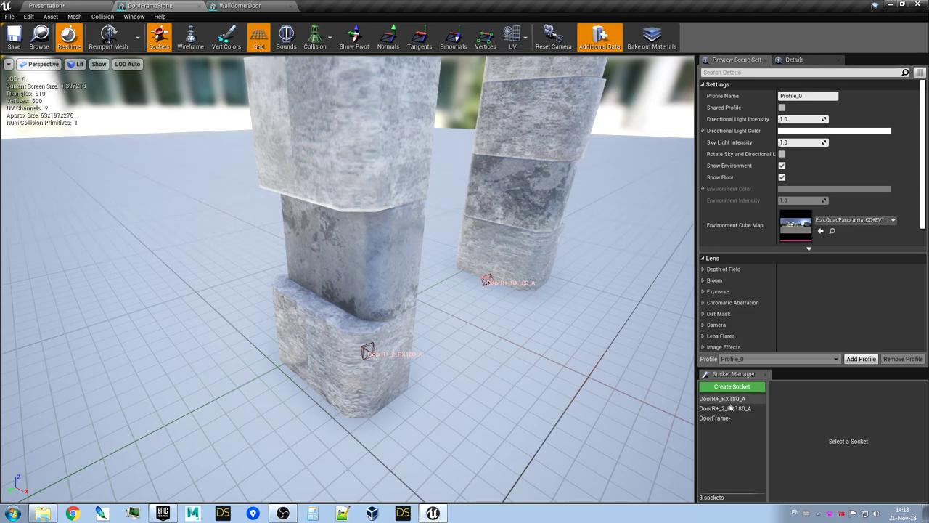
pyautogui.moveTo(572, 338); pyautogui.dragTo(422, 290, button='right')
# Return to the level, select the arched door in the stone frame, and try rotating it about its hinge socket
pyautogui.click(75, 5)
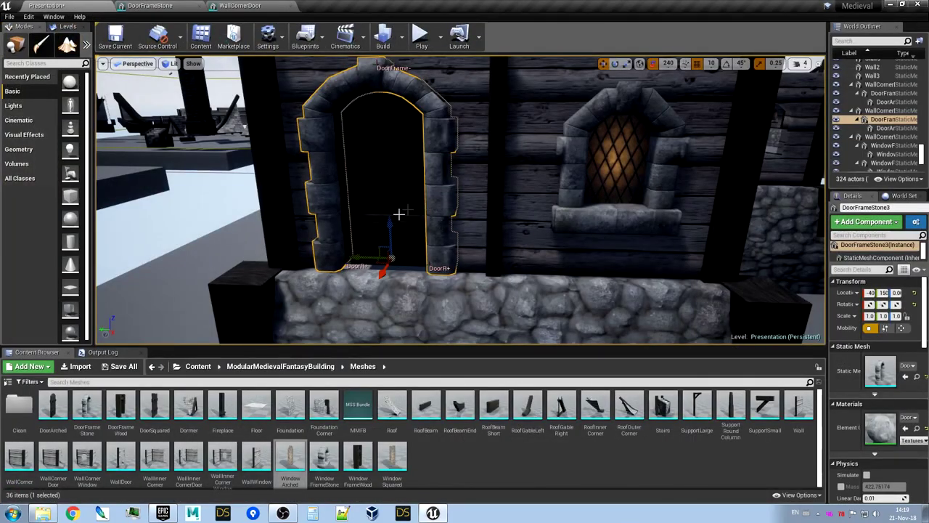
pyautogui.click(399, 185)
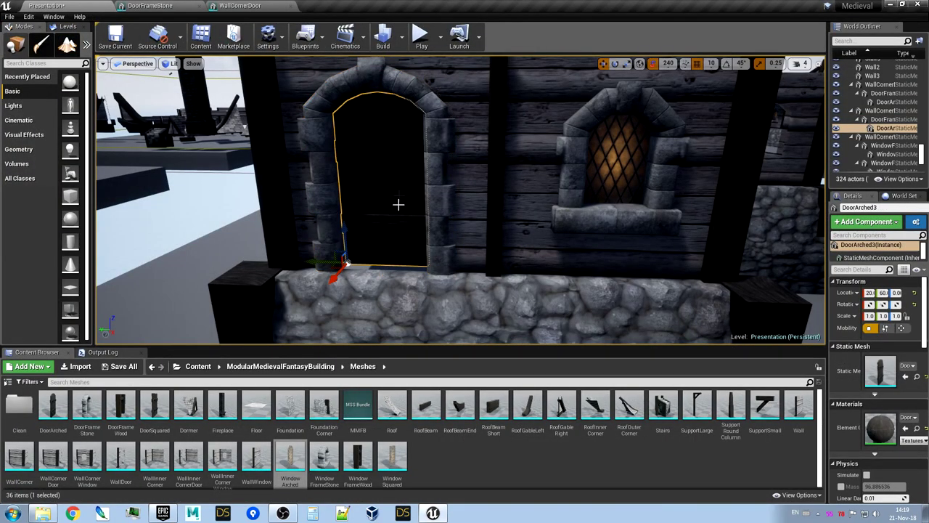
pyautogui.press('e')
pyautogui.moveTo(358, 288); pyautogui.dragTo(391, 274)
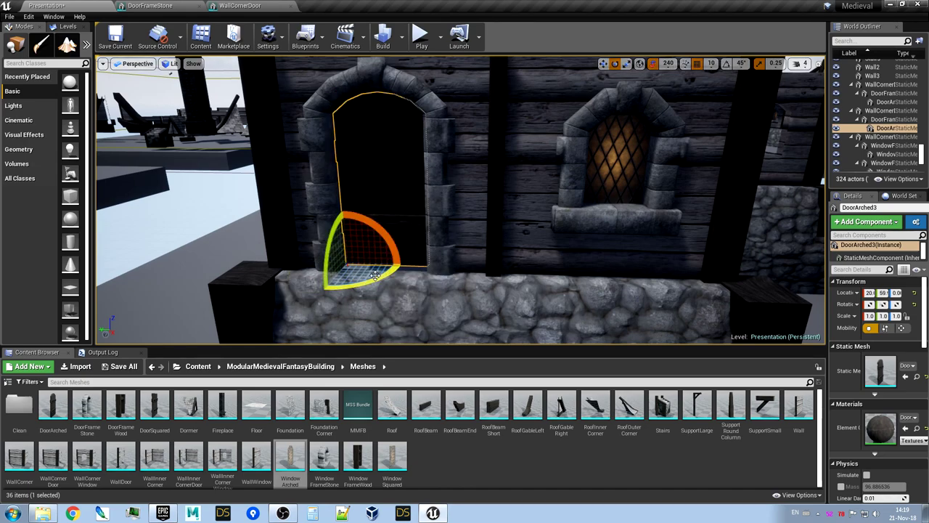
pyautogui.moveTo(497, 276); pyautogui.dragTo(477, 282, button='right')
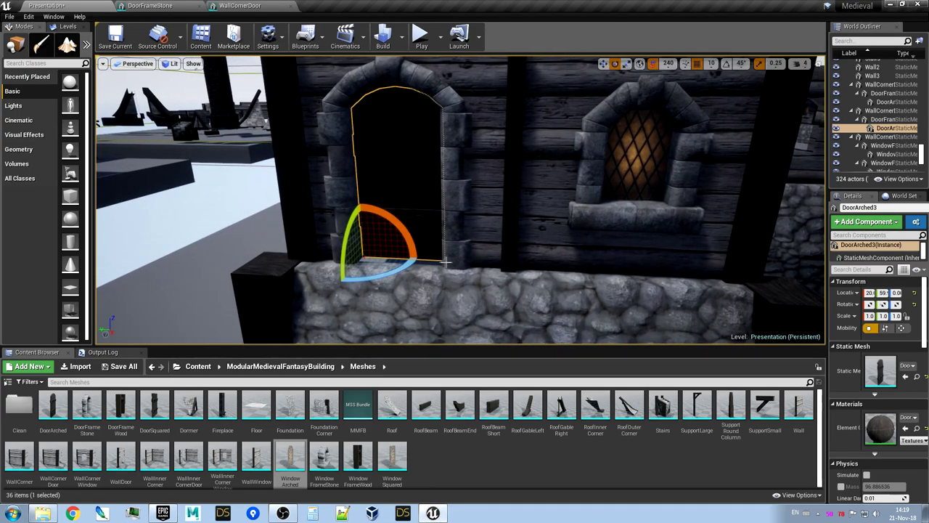
pyautogui.moveTo(403, 265)
pyautogui.mouseDown()
pyautogui.moveTo(376, 281)
pyautogui.moveTo(398, 272)
pyautogui.moveTo(357, 276)
pyautogui.moveTo(402, 276)
pyautogui.mouseUp()
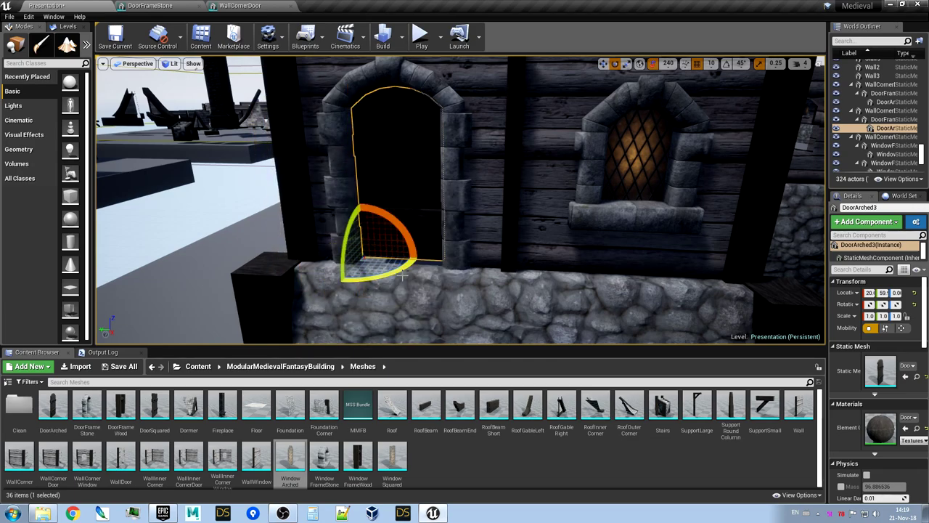
pyautogui.moveTo(443, 285); pyautogui.dragTo(405, 282, button='right')
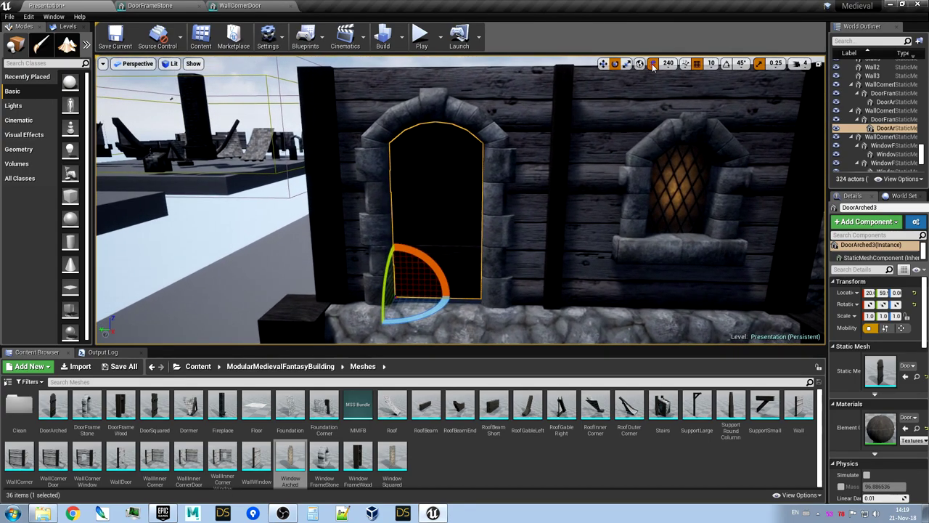
# Swing the arched door open outward around its hinge and rotate it closed again within the stone frame
pyautogui.moveTo(429, 311); pyautogui.dragTo(400, 320)
pyautogui.moveTo(400, 320); pyautogui.dragTo(378, 329, button='right')
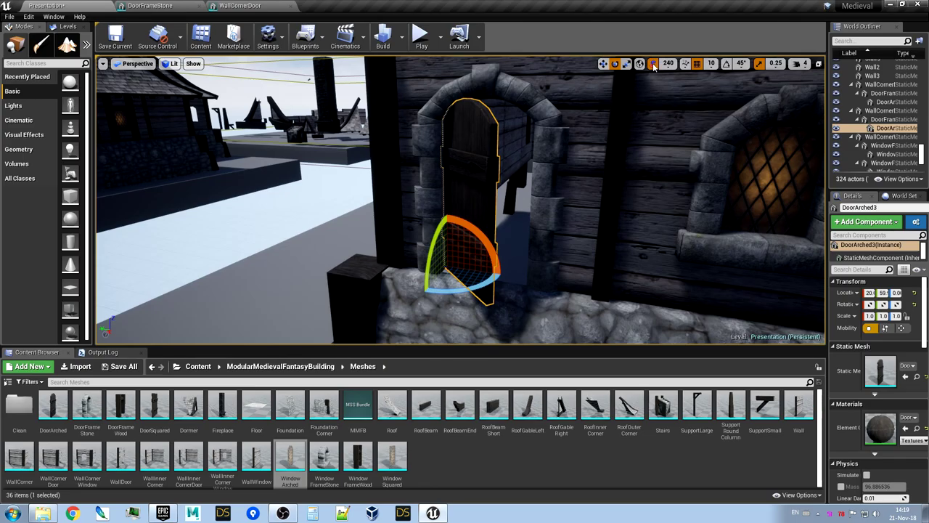
pyautogui.moveTo(629, 178); pyautogui.dragTo(623, 201, button='right')
pyautogui.moveTo(598, 265); pyautogui.dragTo(611, 258, button='right')
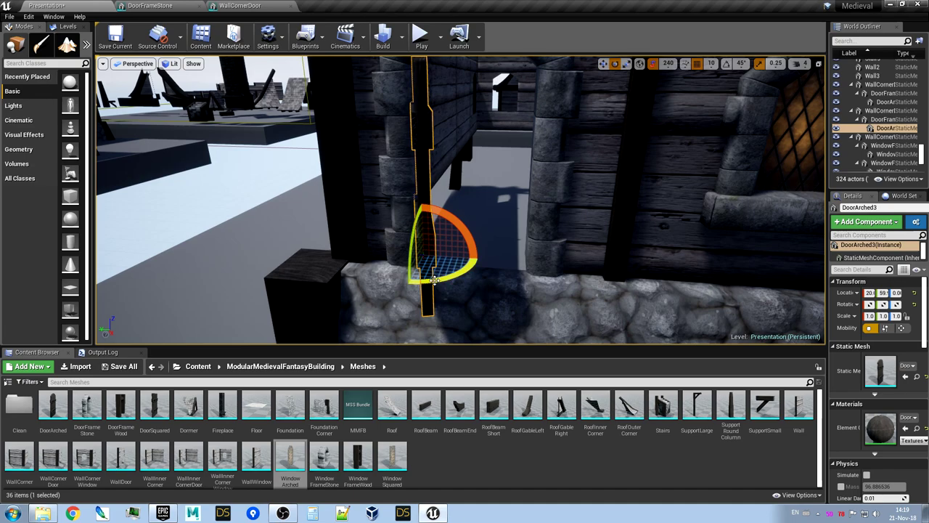
pyautogui.moveTo(417, 281); pyautogui.dragTo(454, 275)
pyautogui.moveTo(453, 276); pyautogui.dragTo(615, 274, button='right')
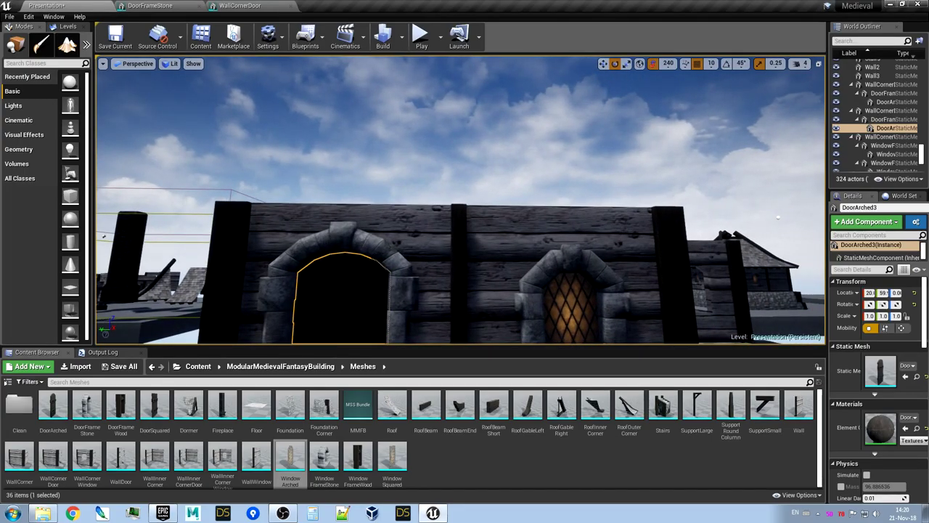
# Select the corner window wall and examine the RoofZ+ sockets along its upper edges
pyautogui.click(627, 231)
pyautogui.moveTo(626, 230); pyautogui.dragTo(573, 270, button='right')
pyautogui.moveTo(593, 210); pyautogui.dragTo(589, 209, button='right')
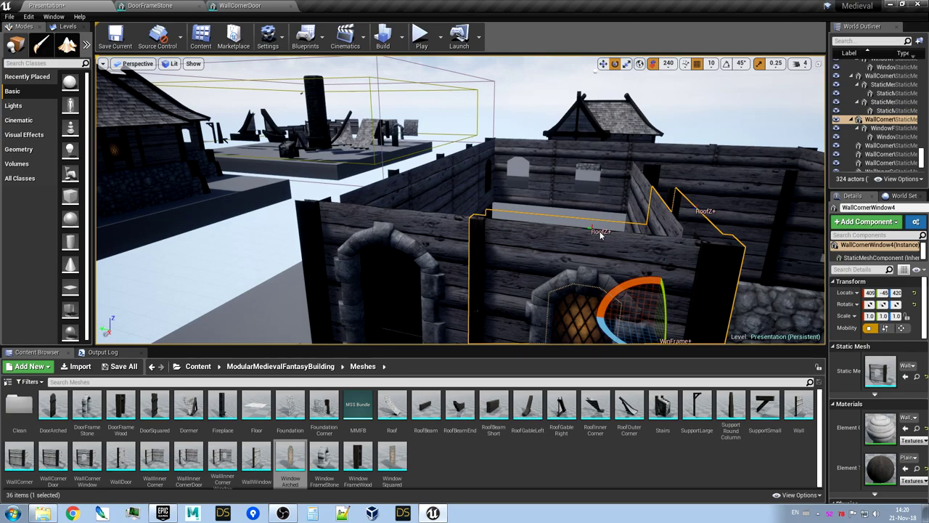
pyautogui.moveTo(603, 240); pyautogui.dragTo(563, 234, button='right')
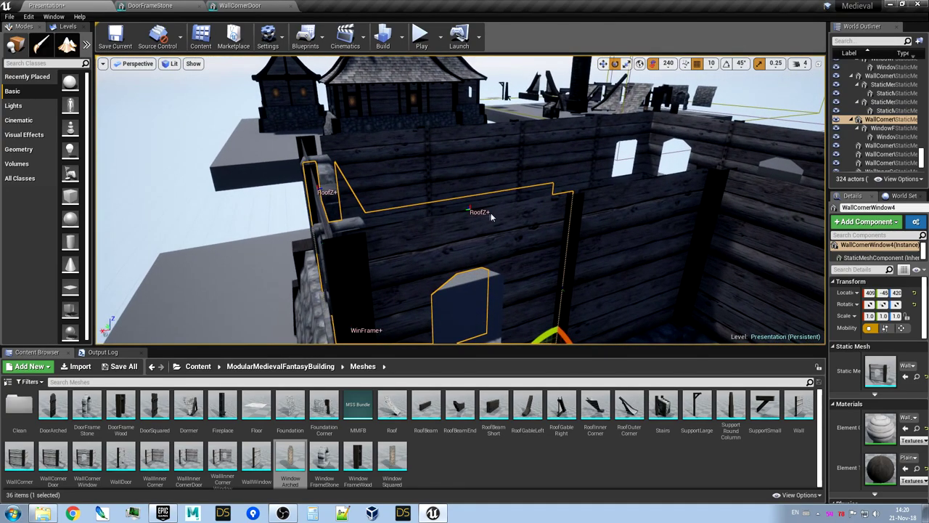
pyautogui.moveTo(527, 212); pyautogui.dragTo(458, 239, button='right')
pyautogui.moveTo(436, 189); pyautogui.dragTo(395, 186, button='right')
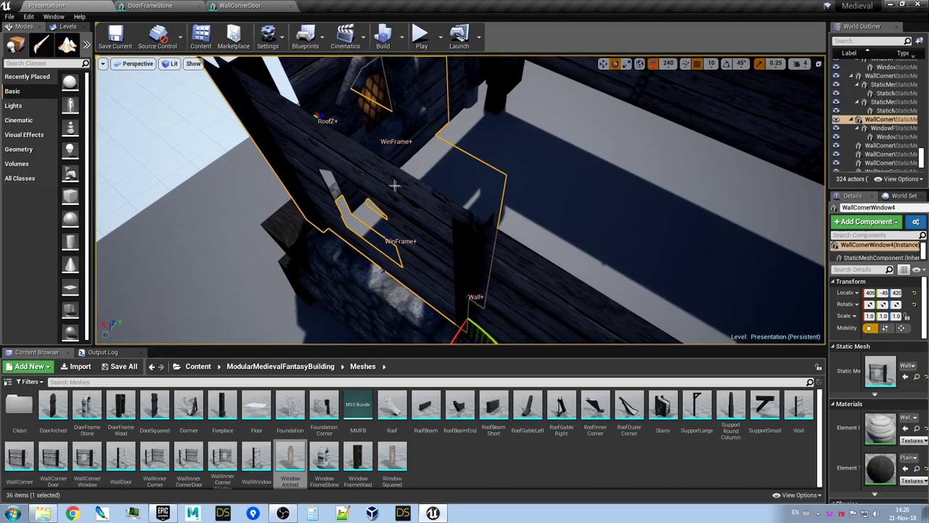
# Inspect the roof pieces in the display area, selecting the outer corner, the inner corner and the left gable
pyautogui.moveTo(337, 136); pyautogui.dragTo(402, 183, button='right')
pyautogui.moveTo(287, 158); pyautogui.dragTo(308, 173, button='right')
pyautogui.moveTo(594, 190); pyautogui.dragTo(595, 190, button='right')
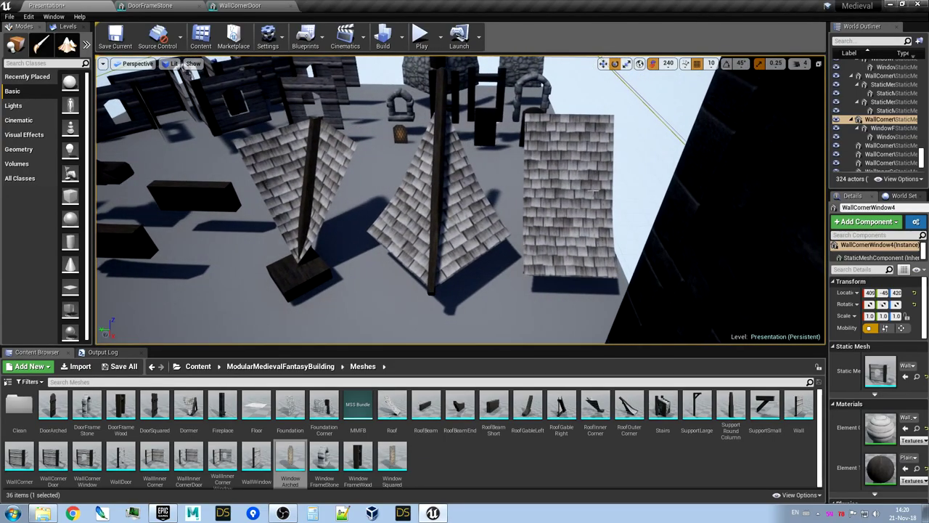
pyautogui.click(543, 215)
pyautogui.moveTo(544, 216); pyautogui.dragTo(501, 210, button='right')
pyautogui.click(525, 213)
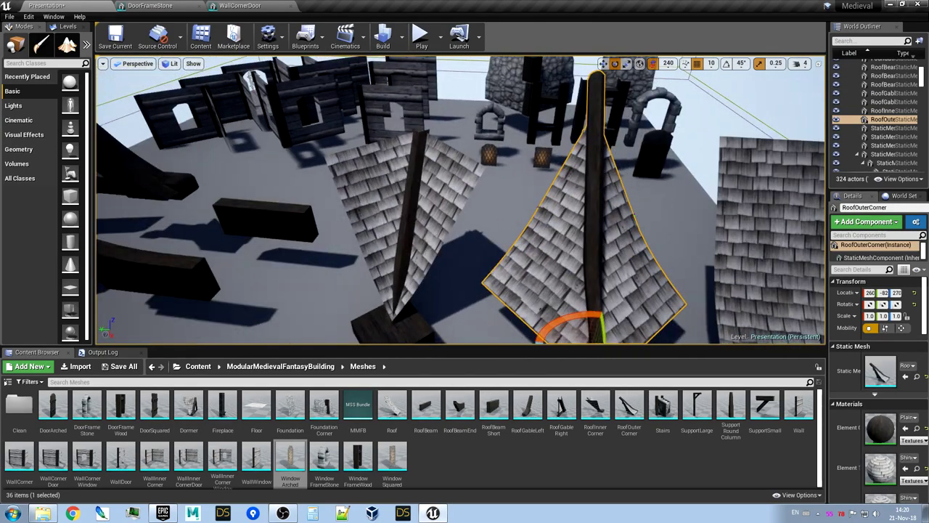
pyautogui.click(405, 189)
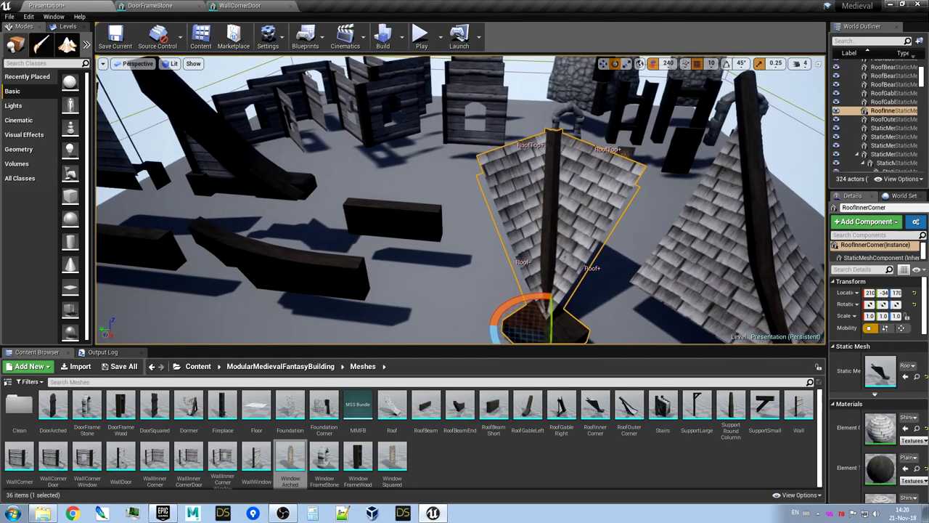
pyautogui.moveTo(405, 188); pyautogui.dragTo(377, 189, button='right')
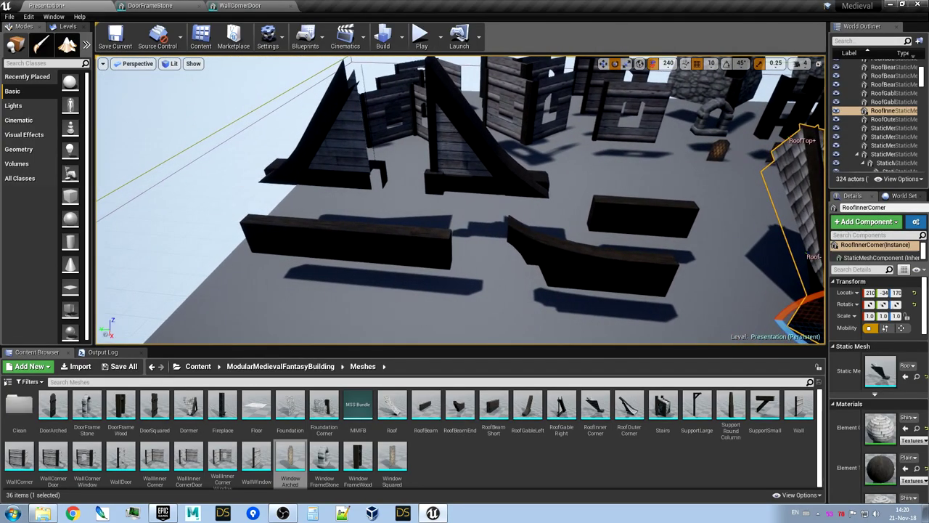
pyautogui.click(341, 153)
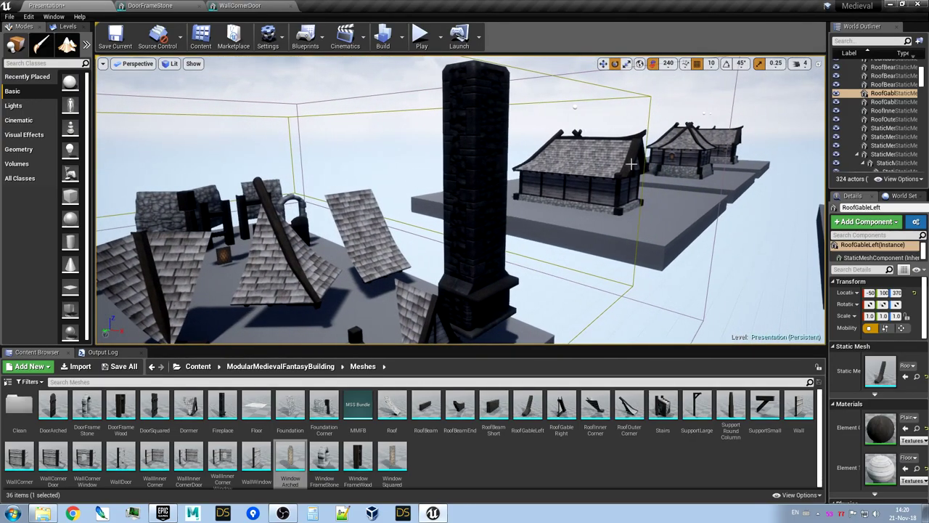
# Select the straight roof piece in the display area and open its mesh to view its sockets
pyautogui.moveTo(637, 167); pyautogui.dragTo(672, 154, button='right')
pyautogui.press('w')
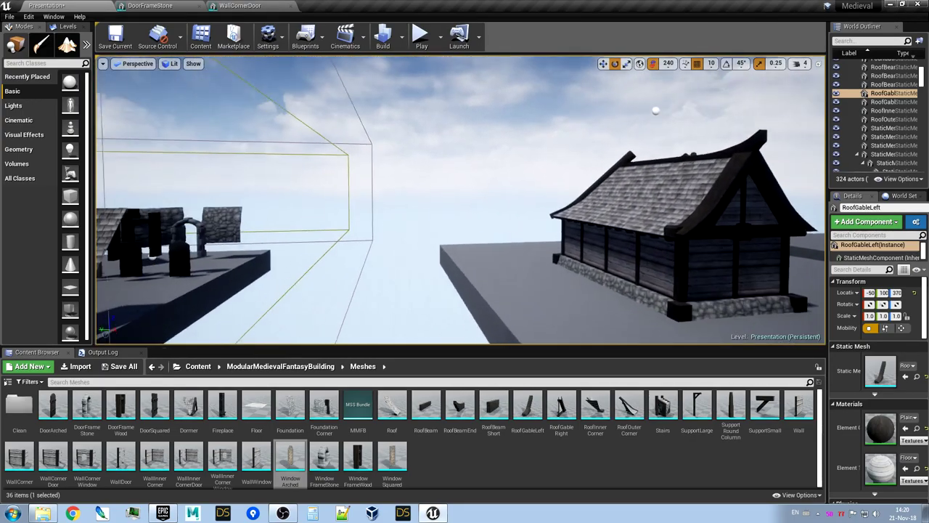
pyautogui.press('f')
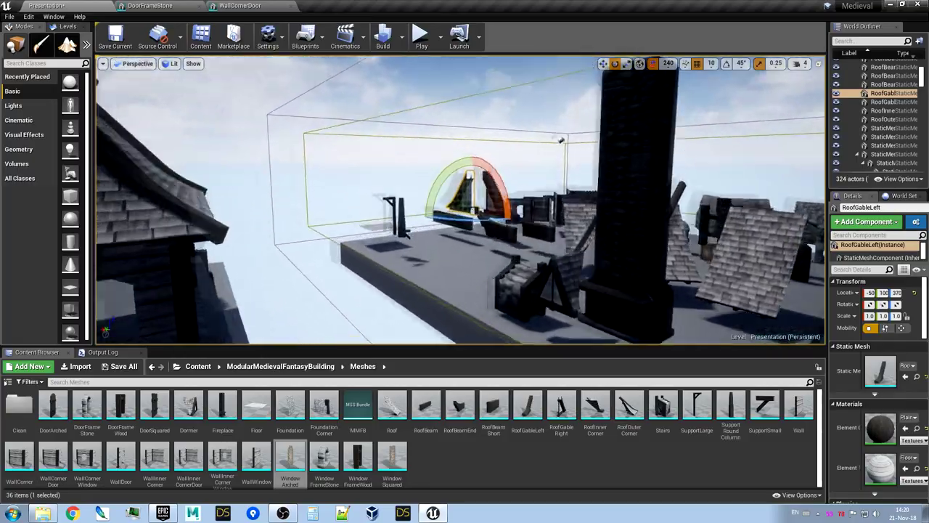
pyautogui.press('w')
pyautogui.moveTo(461, 199); pyautogui.dragTo(483, 191, button='right')
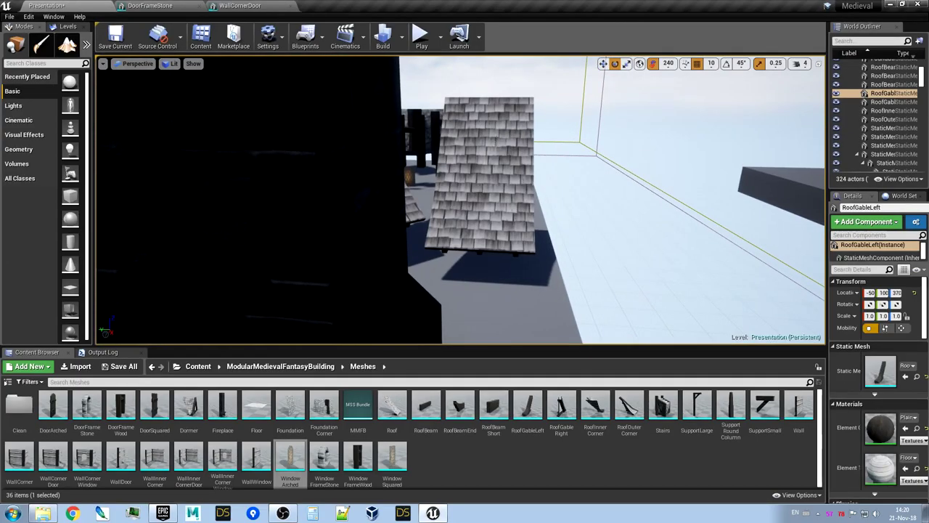
pyautogui.click(496, 140)
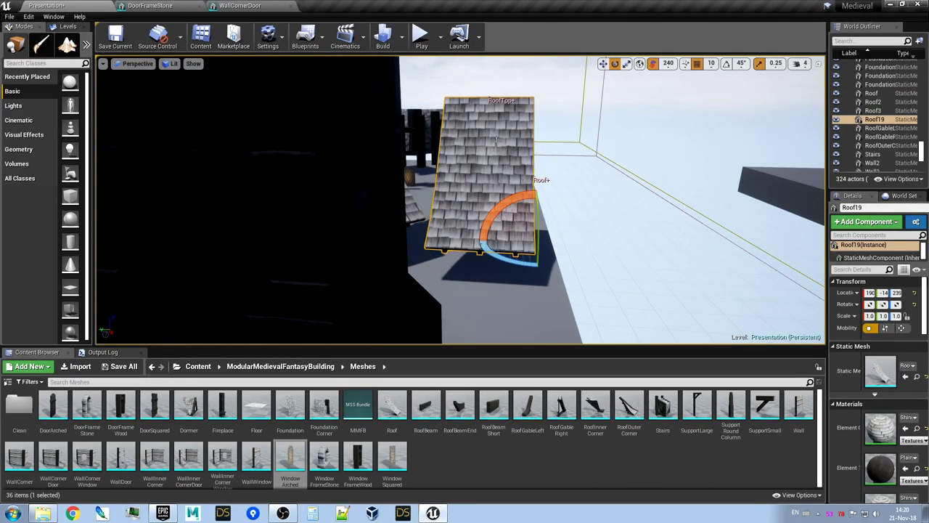
pyautogui.hotkey('ctrl', 'e')
pyautogui.moveTo(504, 162); pyautogui.dragTo(337, 212, button='right')
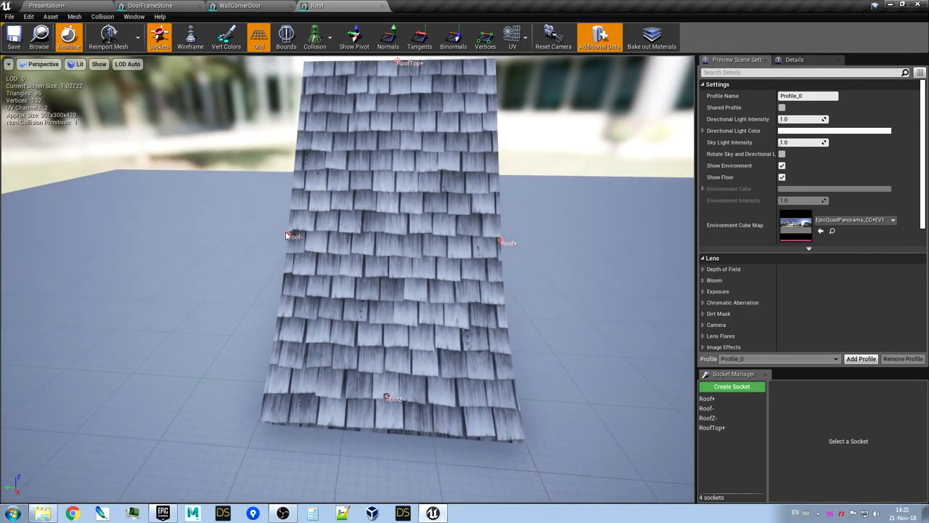
pyautogui.moveTo(437, 240); pyautogui.dragTo(422, 114)
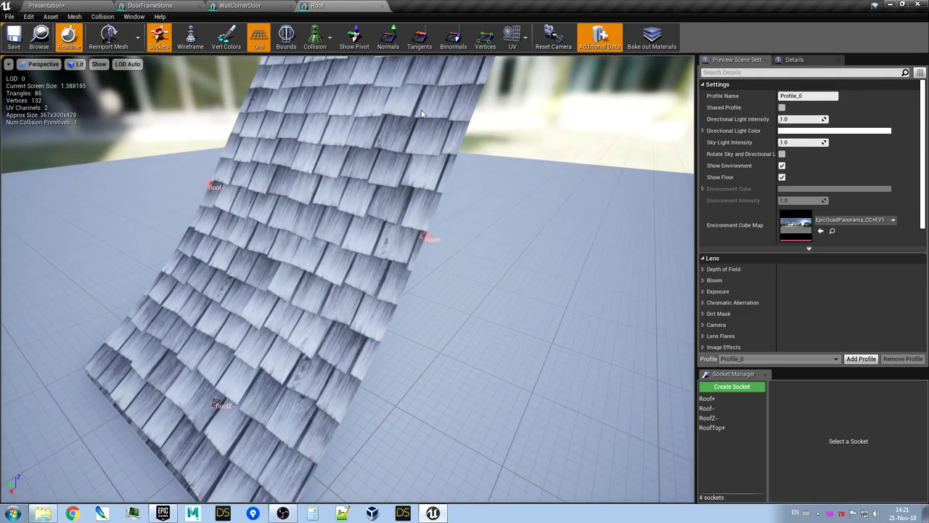
# Examine the Roof mesh's side sockets Roof+ and Roof-, its lower RoofZ- socket and its RoofTop+ socket
pyautogui.click(714, 401)
pyautogui.click(713, 409)
pyautogui.keyDown('alt'); pyautogui.moveTo(529, 303); pyautogui.dragTo(476, 259); pyautogui.keyUp('alt')
pyautogui.moveTo(363, 349); pyautogui.dragTo(364, 374, button='right')
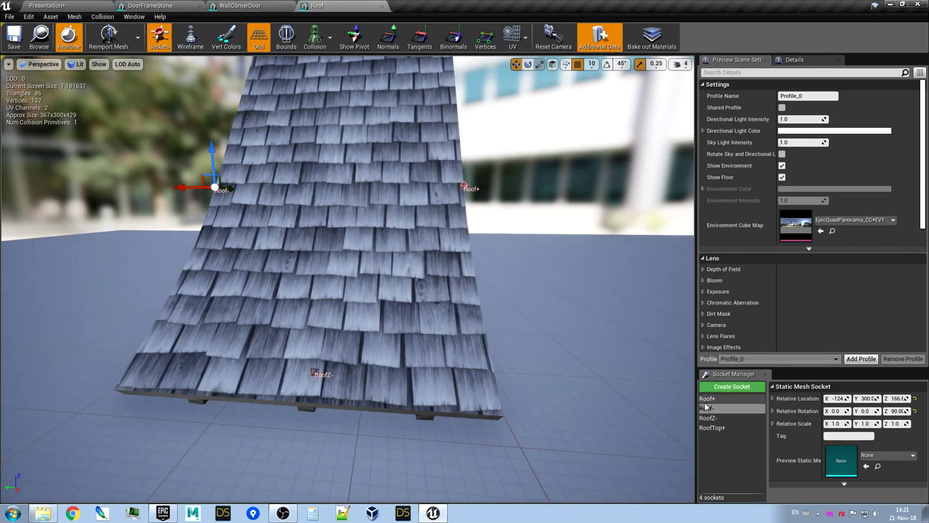
pyautogui.click(718, 422)
pyautogui.keyDown('alt'); pyautogui.moveTo(617, 371); pyautogui.dragTo(690, 287); pyautogui.keyUp('alt')
pyautogui.moveTo(617, 349); pyautogui.dragTo(559, 374, button='right')
pyautogui.moveTo(429, 217); pyautogui.dragTo(533, 261, button='right')
pyautogui.moveTo(490, 175); pyautogui.dragTo(352, 182, button='right')
pyautogui.moveTo(376, 283); pyautogui.dragTo(379, 282, button='right')
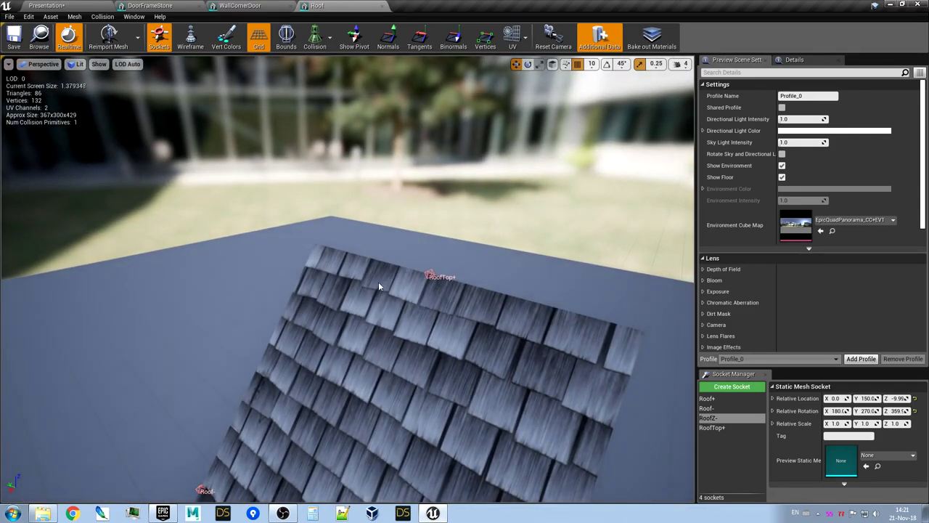
# Return to the level, open the outer roof corner's mesh and examine its side and RoofZ- sockets
pyautogui.click(52, 6)
pyautogui.moveTo(381, 205); pyautogui.dragTo(317, 247, button='right')
pyautogui.click(315, 210)
pyautogui.hotkey('ctrl', 'e')
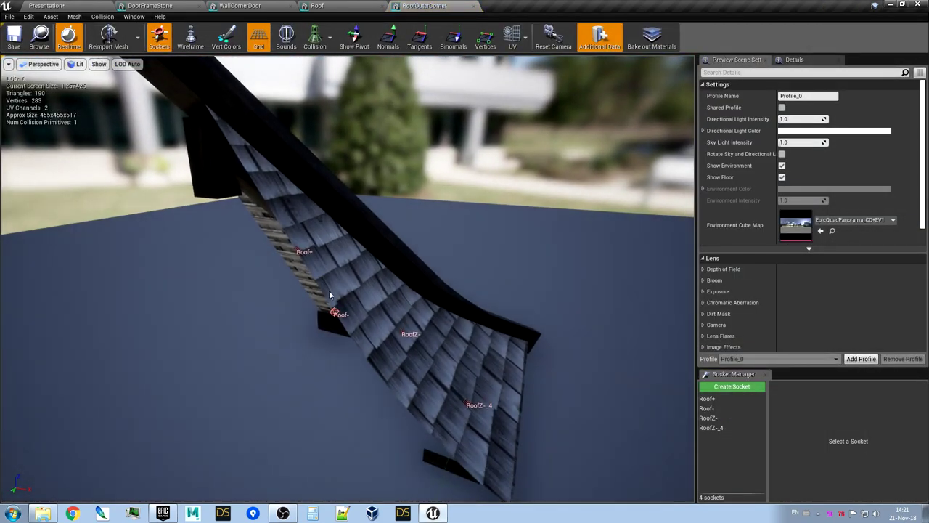
pyautogui.moveTo(328, 288); pyautogui.dragTo(326, 291, button='right')
pyautogui.moveTo(331, 305); pyautogui.dragTo(388, 277)
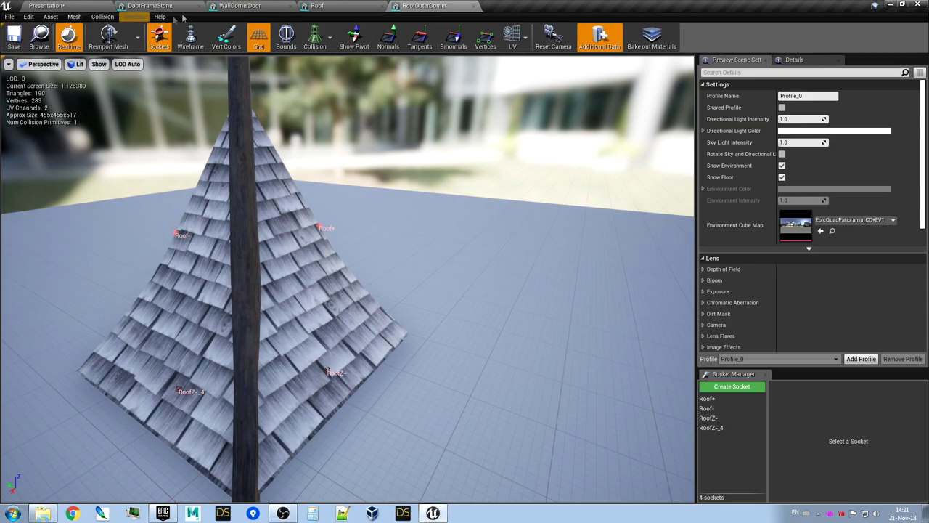
# Return to the level, select the inner roof corner and examine its RoofTop+ sockets along the upper edges
pyautogui.click(75, 7)
pyautogui.moveTo(276, 90); pyautogui.dragTo(232, 109, button='right')
pyautogui.press('a')
pyautogui.click(428, 176)
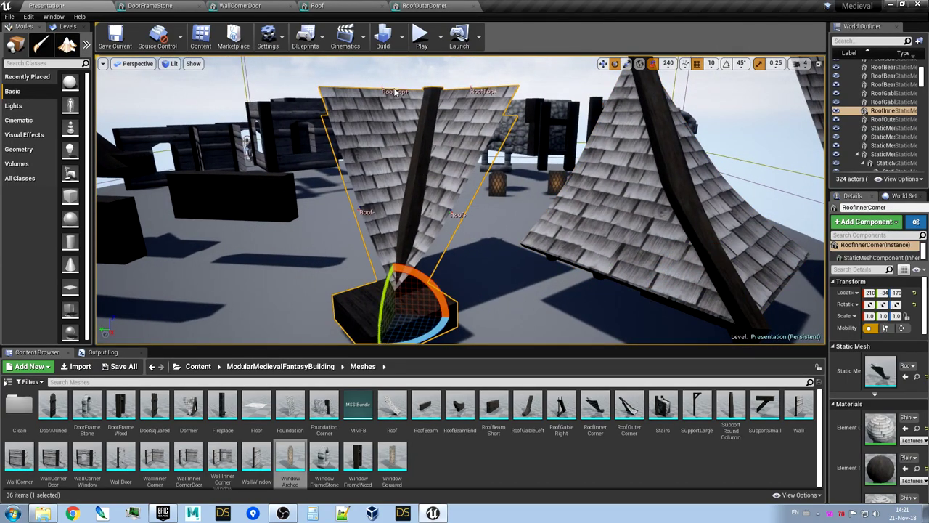
pyautogui.moveTo(428, 175); pyautogui.dragTo(324, 198, button='right')
pyautogui.press('w')
pyautogui.press('e')
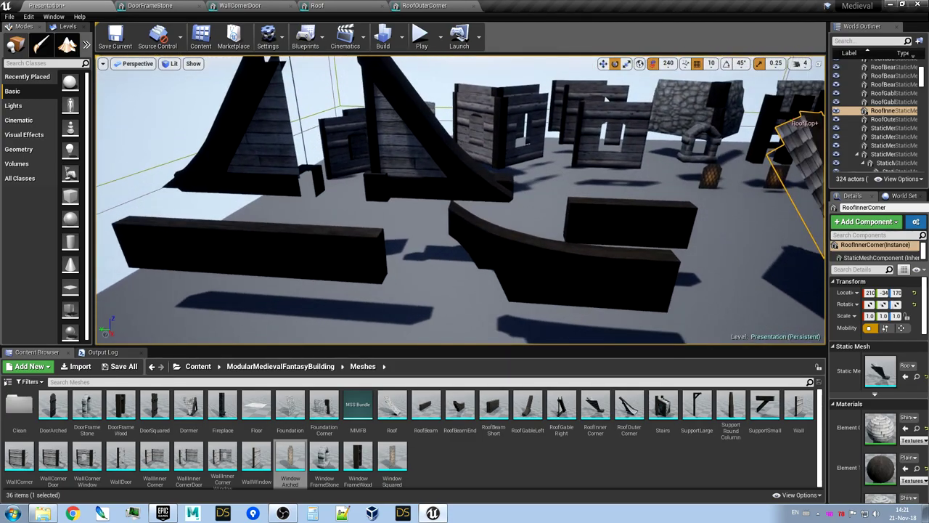
# Select the long roof beam in the display area and examine its RoofTop- sockets
pyautogui.click(302, 239)
pyautogui.moveTo(279, 243); pyautogui.dragTo(336, 224, button='right')
pyautogui.press('w')
pyautogui.press('q')
pyautogui.moveTo(235, 233); pyautogui.dragTo(227, 200, button='right')
pyautogui.press('w')
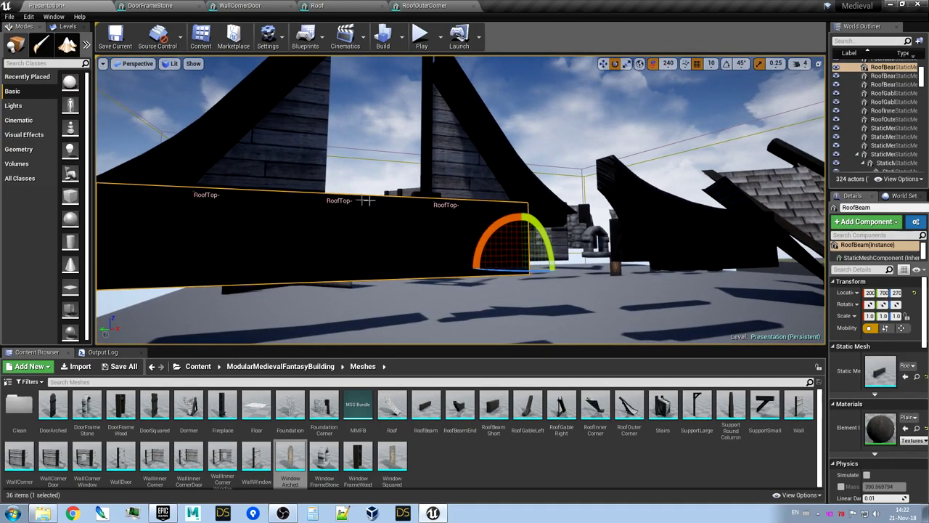
# Place a Roof piece on the new building's long wall and snap a duplicate beside it
pyautogui.moveTo(366, 200); pyautogui.dragTo(517, 263, button='right')
pyautogui.press('e')
pyautogui.press('s')
pyautogui.press('d')
pyautogui.press('w')
pyautogui.press('a')
pyautogui.moveTo(407, 279); pyautogui.dragTo(451, 266, button='right')
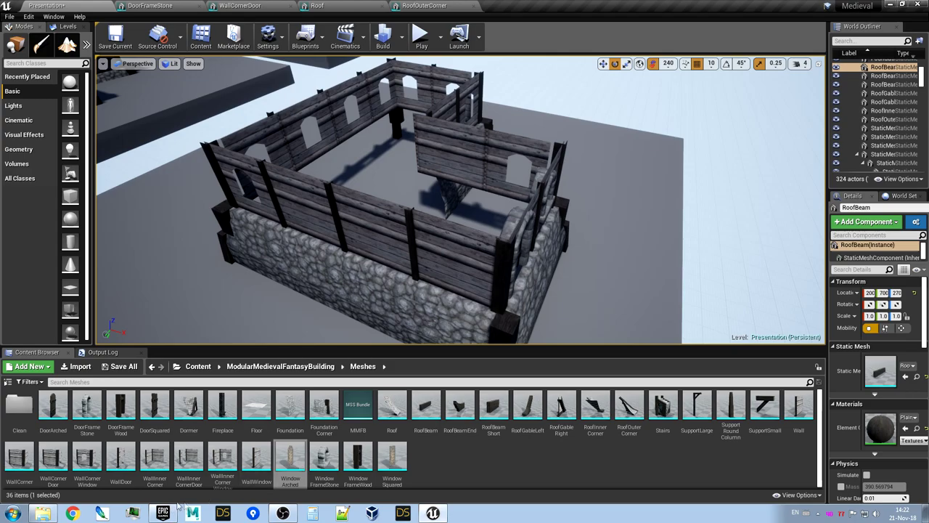
pyautogui.moveTo(393, 404); pyautogui.dragTo(354, 206)
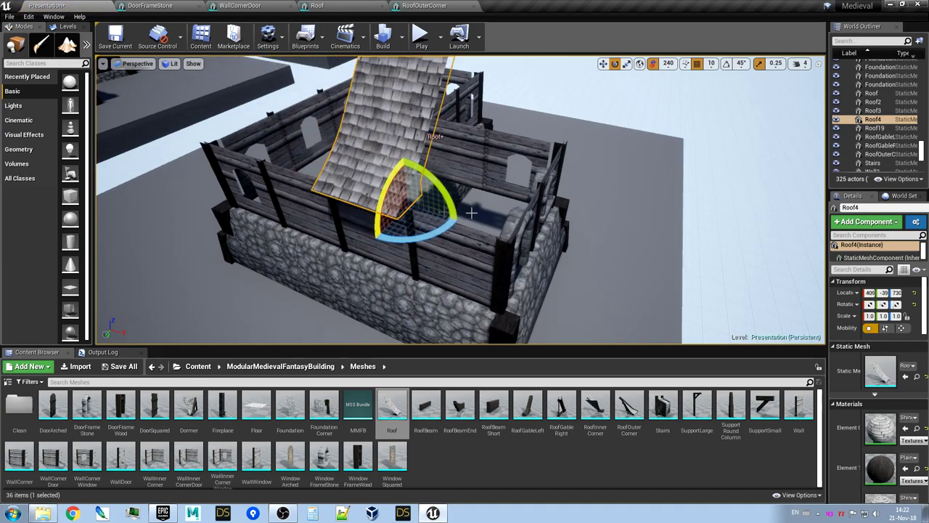
pyautogui.moveTo(487, 212); pyautogui.dragTo(501, 205, button='right')
pyautogui.press('w')
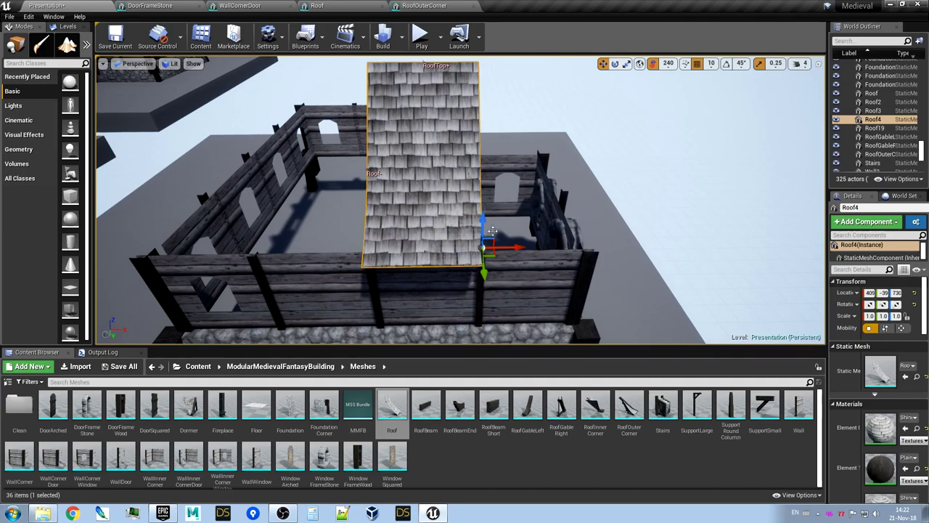
pyautogui.keyDown('alt'); pyautogui.moveTo(523, 245); pyautogui.dragTo(410, 247); pyautogui.keyUp('alt')
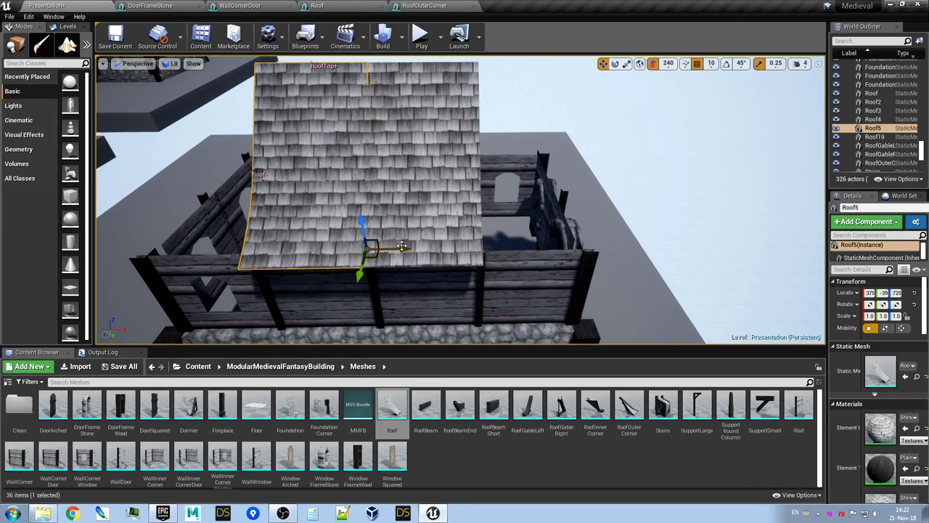
pyautogui.moveTo(424, 248); pyautogui.dragTo(402, 249, button='right')
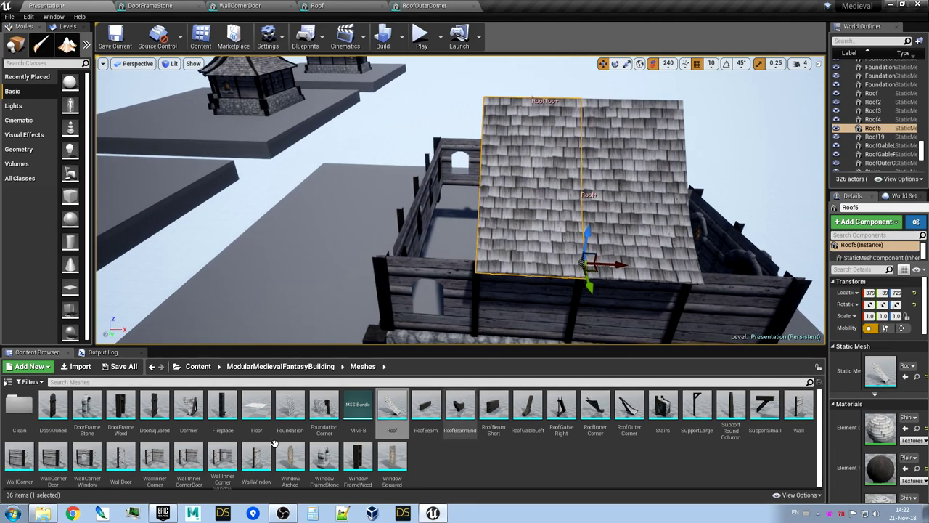
# Add a RoofOuterCorner and snap it onto the building's corner beside the two roof pieces
pyautogui.moveTo(631, 410); pyautogui.dragTo(350, 286)
pyautogui.moveTo(527, 300); pyautogui.dragTo(421, 265, button='right')
pyautogui.press('w')
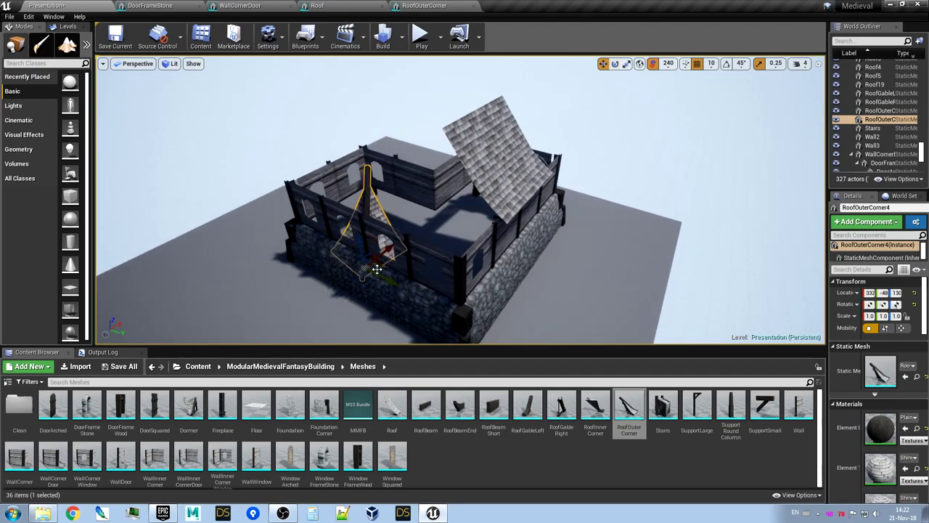
pyautogui.moveTo(399, 280); pyautogui.dragTo(492, 263)
pyautogui.moveTo(491, 263); pyautogui.dragTo(470, 251, button='right')
# Duplicate the straight roof piece around the outer corner and snap two copies along the adjoining wall
pyautogui.click(488, 220)
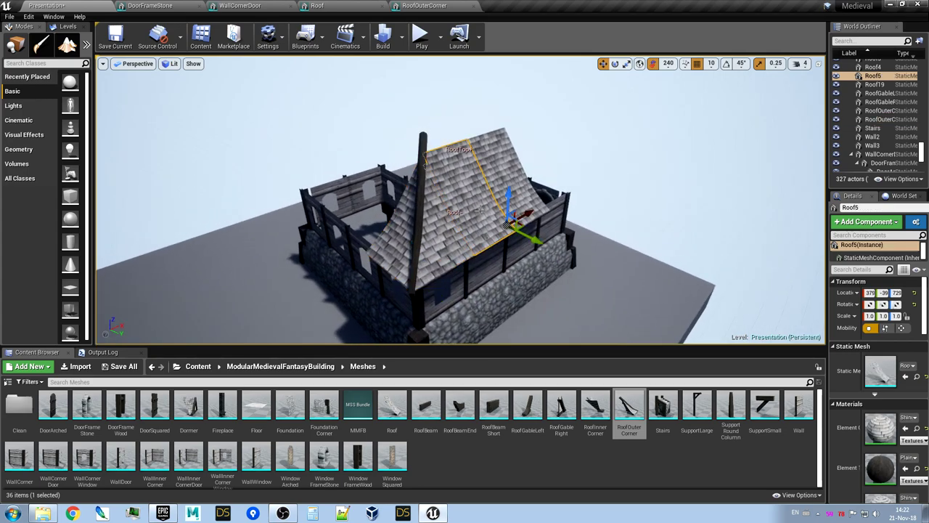
pyautogui.keyDown('alt'); pyautogui.moveTo(522, 226); pyautogui.dragTo(392, 246); pyautogui.keyUp('alt')
pyautogui.moveTo(391, 247); pyautogui.dragTo(474, 207, button='right')
pyautogui.keyDown('alt'); pyautogui.moveTo(458, 231); pyautogui.dragTo(368, 226); pyautogui.keyUp('alt')
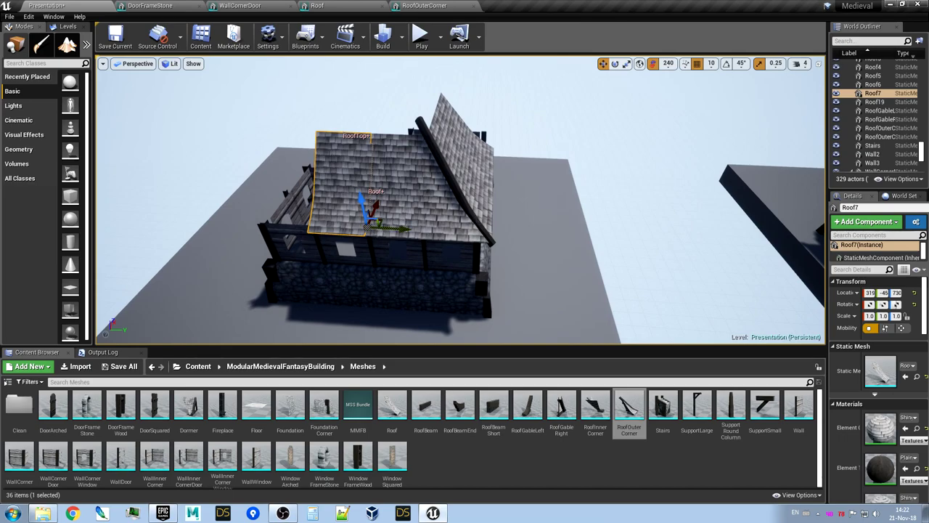
# Duplicate the outer roof corner to the far end of that wall, rotate it, and add another copy for the next corner
pyautogui.click(478, 231)
pyautogui.keyDown('alt'); pyautogui.moveTo(501, 235); pyautogui.dragTo(292, 239); pyautogui.keyUp('alt')
pyautogui.moveTo(337, 257); pyautogui.dragTo(356, 258, button='right')
pyautogui.press('e')
pyautogui.moveTo(349, 265); pyautogui.dragTo(297, 292)
pyautogui.moveTo(396, 274); pyautogui.dragTo(464, 271, button='right')
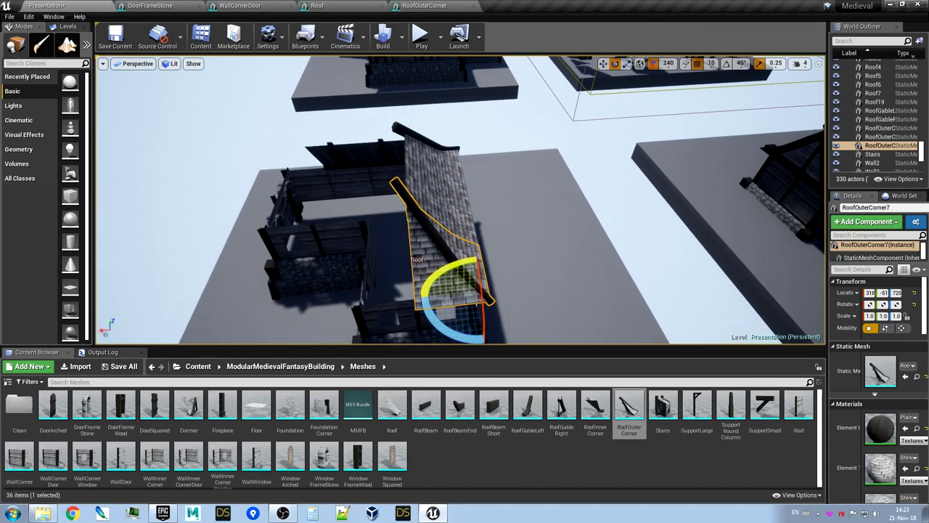
pyautogui.keyDown('alt'); pyautogui.moveTo(462, 282); pyautogui.dragTo(409, 315); pyautogui.keyUp('alt')
pyautogui.moveTo(409, 316); pyautogui.dragTo(553, 269, button='right')
# Duplicate straight roof pieces onto the inner walls of the L-shaped building, snapping them on both sides of the inside corner
pyautogui.click(517, 213)
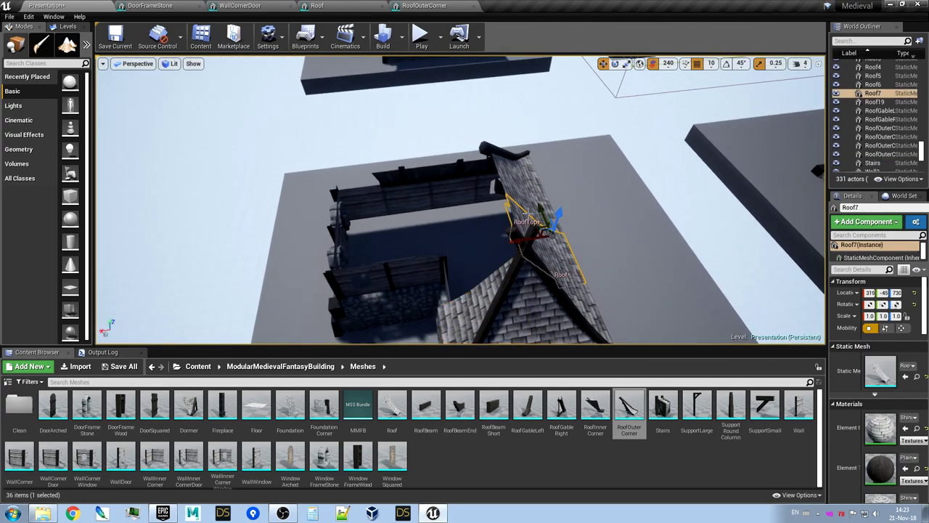
pyautogui.keyDown('alt'); pyautogui.moveTo(518, 240); pyautogui.dragTo(406, 223); pyautogui.keyUp('alt')
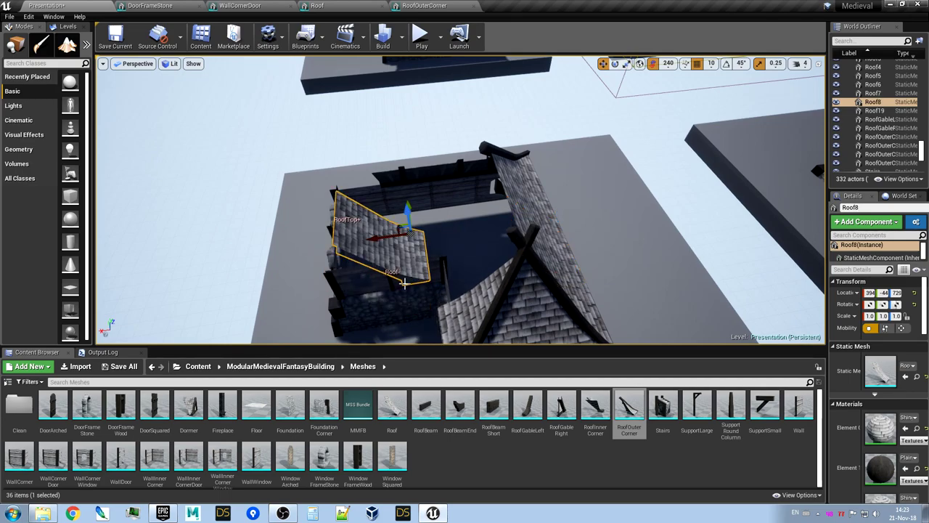
pyautogui.moveTo(424, 272); pyautogui.dragTo(405, 290)
pyautogui.moveTo(458, 247); pyautogui.dragTo(555, 260, button='right')
pyautogui.keyDown('alt'); pyautogui.moveTo(456, 292); pyautogui.dragTo(483, 275); pyautogui.keyUp('alt')
pyautogui.press('w')
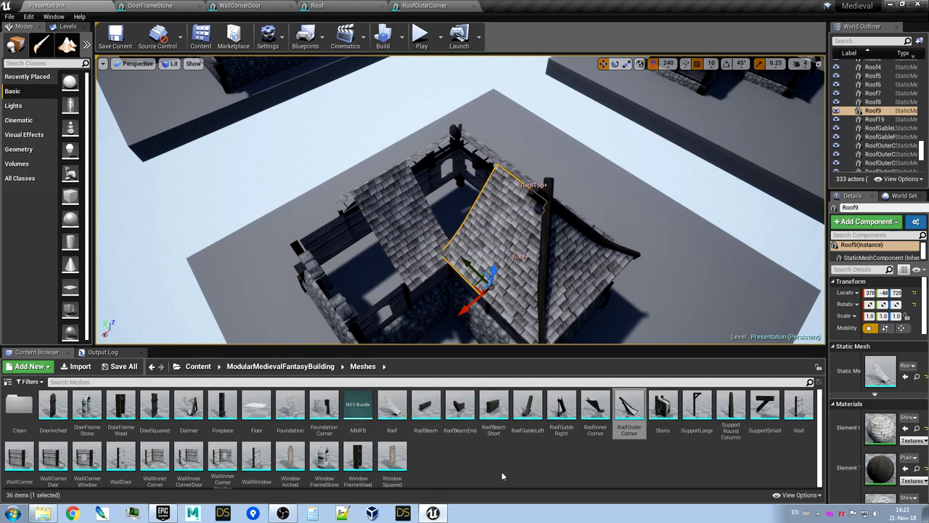
# Place a RoofInnerCorner and snap it into the gap at the building's inside corner
pyautogui.moveTo(595, 410); pyautogui.dragTo(444, 262)
pyautogui.moveTo(443, 280); pyautogui.dragTo(389, 296, button='right')
pyautogui.moveTo(508, 226); pyautogui.dragTo(479, 228, button='right')
# Duplicate straight roof pieces on both slopes to extend the roof to the open gable end
pyautogui.click(503, 206)
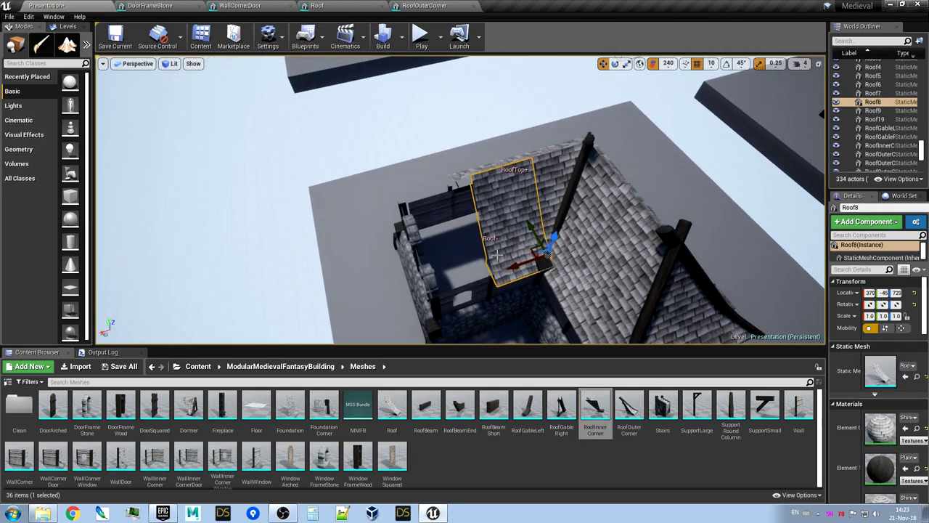
pyautogui.keyDown('alt'); pyautogui.moveTo(517, 266); pyautogui.dragTo(440, 283); pyautogui.keyUp('alt')
pyautogui.moveTo(454, 259); pyautogui.dragTo(581, 236, button='right')
pyautogui.moveTo(465, 225); pyautogui.dragTo(602, 244, button='right')
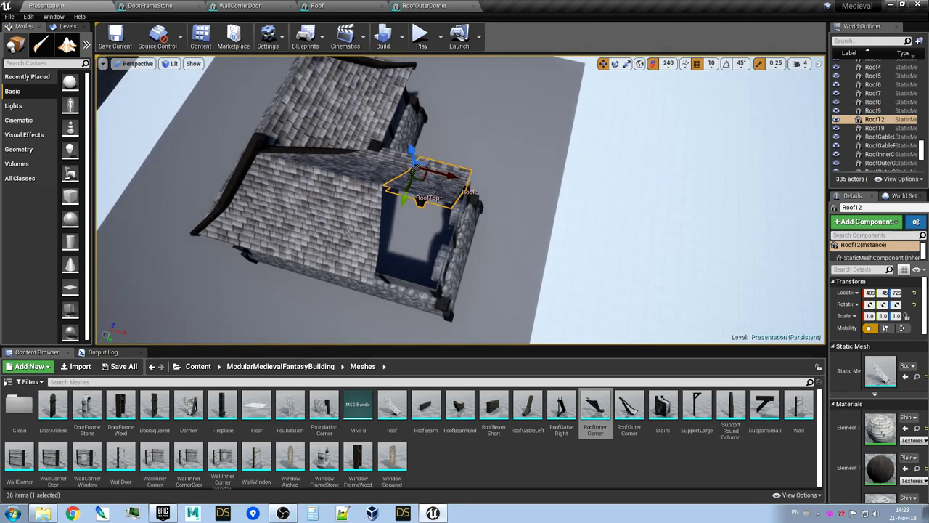
pyautogui.click(348, 235)
pyautogui.keyDown('alt'); pyautogui.moveTo(402, 282); pyautogui.dragTo(461, 299); pyautogui.keyUp('alt')
pyautogui.moveTo(460, 290); pyautogui.dragTo(319, 234, button='right')
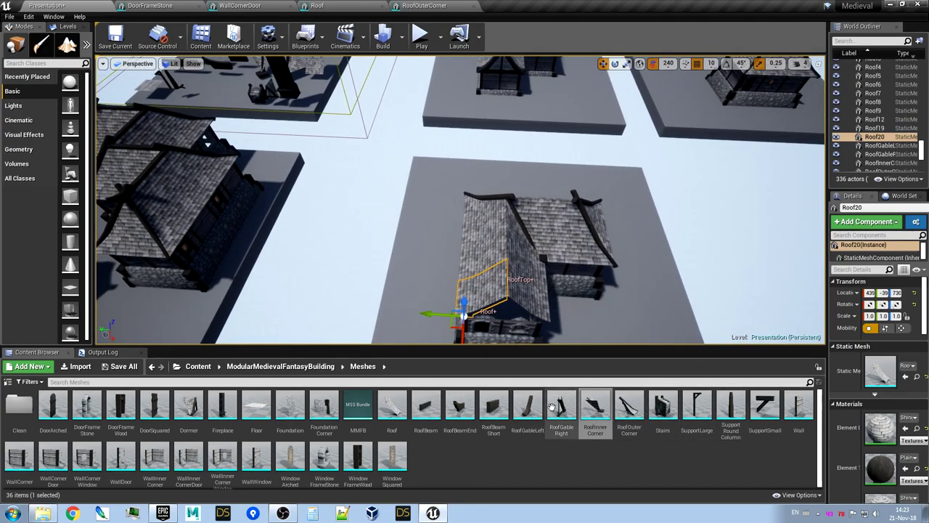
# Snap RoofGableRight and RoofGableLeft onto the open end of the roof above the arched door
pyautogui.moveTo(559, 406); pyautogui.dragTo(508, 327)
pyautogui.moveTo(508, 326); pyautogui.dragTo(520, 289, button='right')
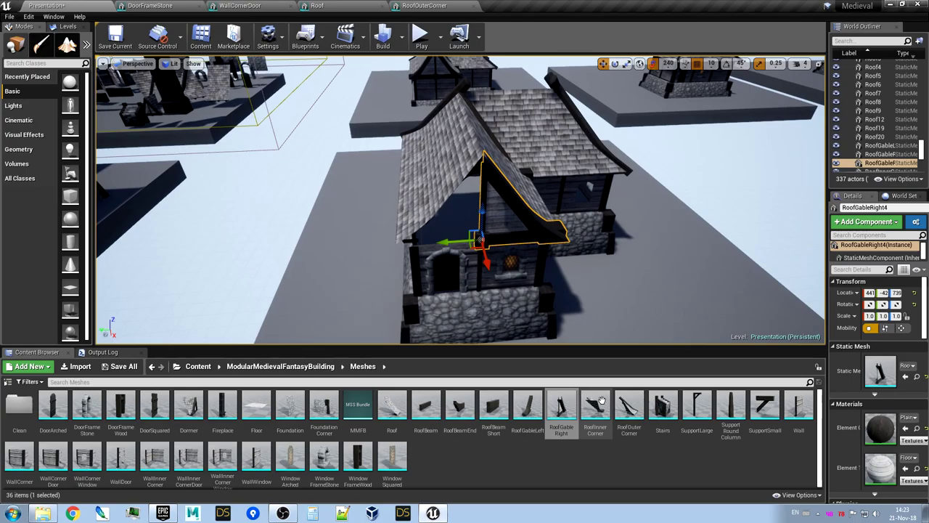
pyautogui.moveTo(521, 408); pyautogui.dragTo(476, 269)
pyautogui.moveTo(477, 269); pyautogui.dragTo(326, 244, button='right')
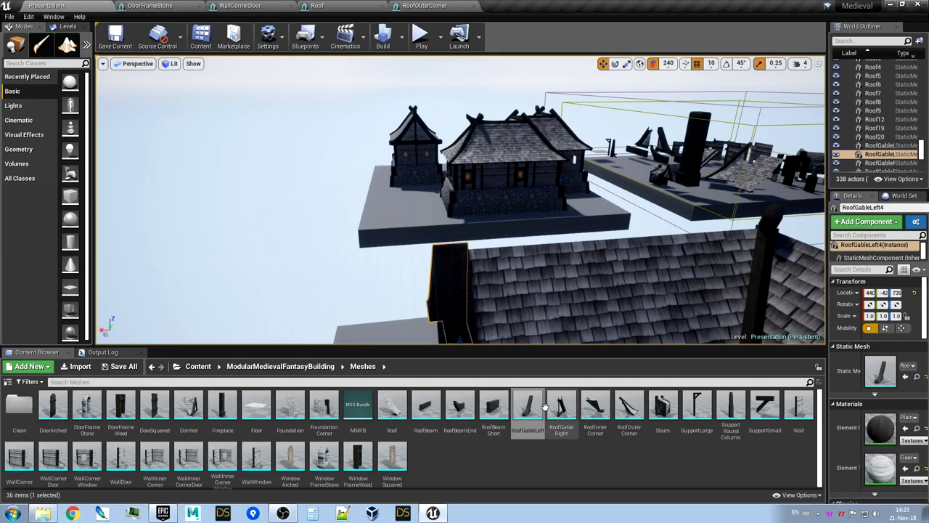
# Cap the ridge above the gable with a RoofBeamEnd, and snap a rotated RoofBeam behind it along the ridge
pyautogui.moveTo(459, 405); pyautogui.dragTo(491, 295)
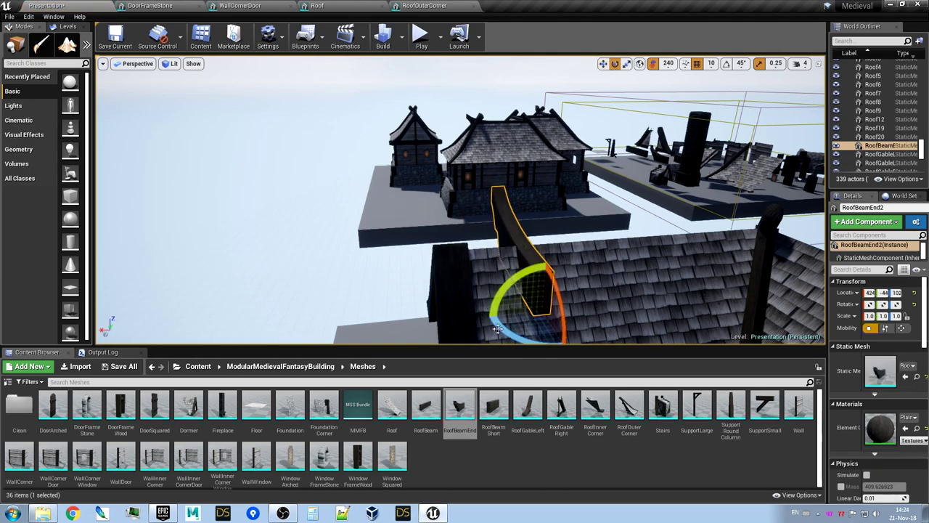
pyautogui.moveTo(597, 319); pyautogui.dragTo(570, 336, button='right')
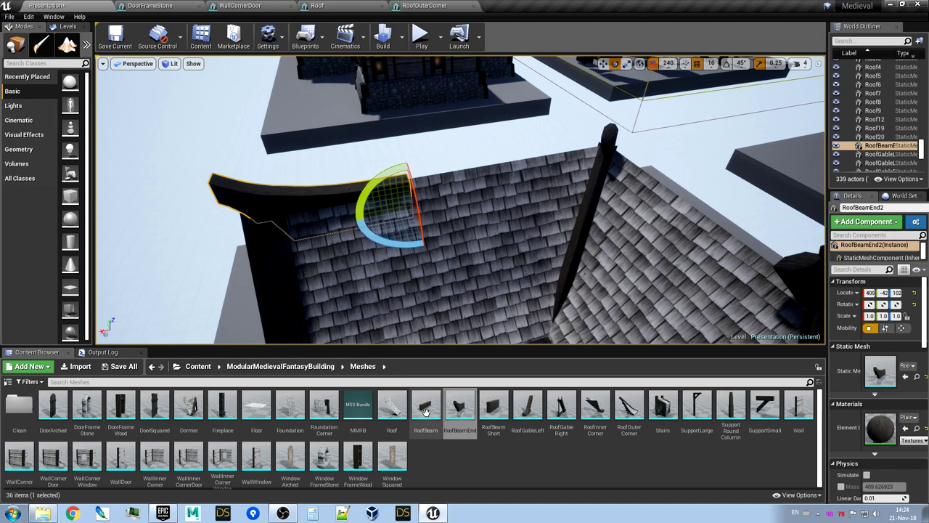
pyautogui.moveTo(425, 411); pyautogui.dragTo(499, 206)
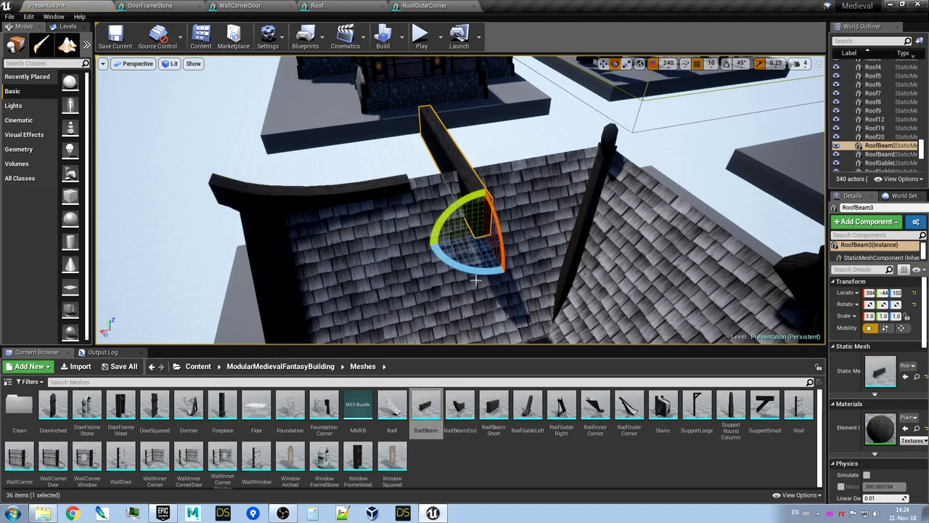
pyautogui.moveTo(453, 277); pyautogui.dragTo(460, 286)
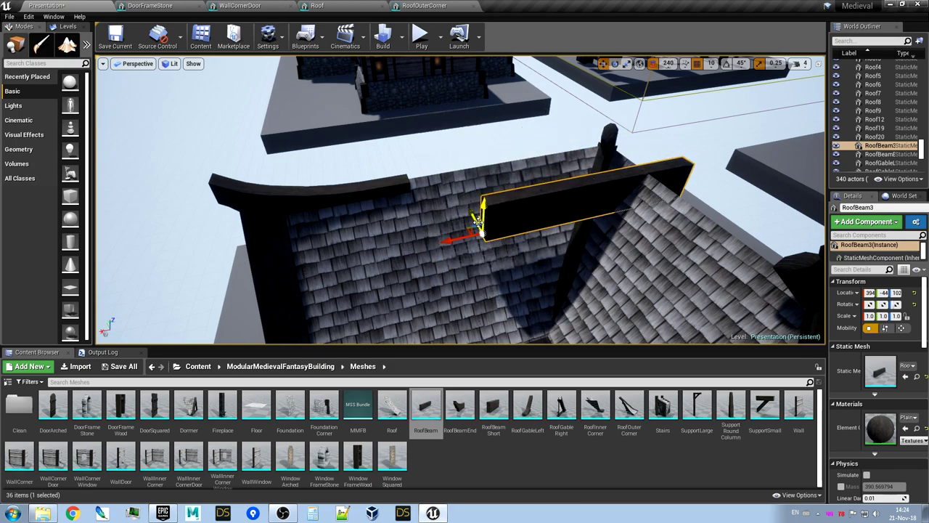
pyautogui.moveTo(470, 230); pyautogui.dragTo(401, 193)
pyautogui.moveTo(401, 193); pyautogui.dragTo(501, 192, button='right')
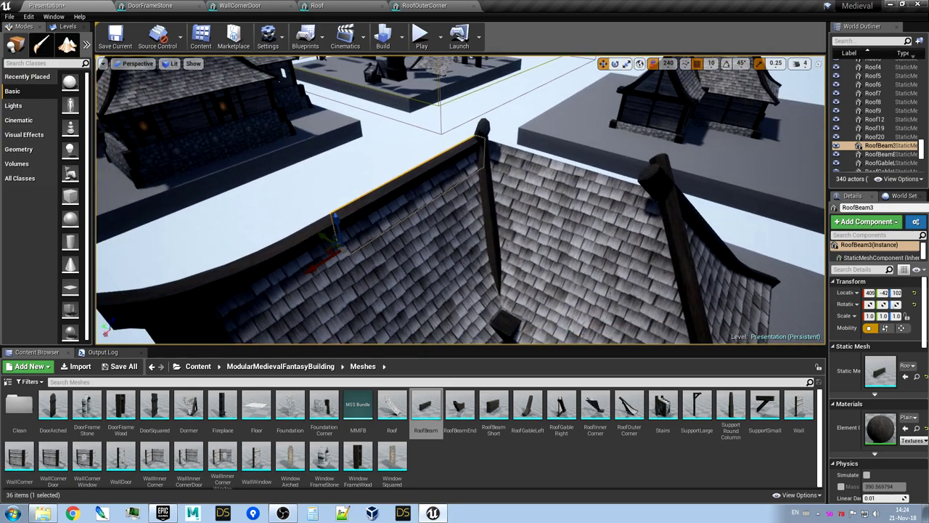
# Duplicate the ridge RoofBeam and snap the copy along the adjoining wing's ridge
pyautogui.keyDown('alt'); pyautogui.moveTo(368, 280); pyautogui.dragTo(319, 289); pyautogui.keyUp('alt')
pyautogui.press('w')
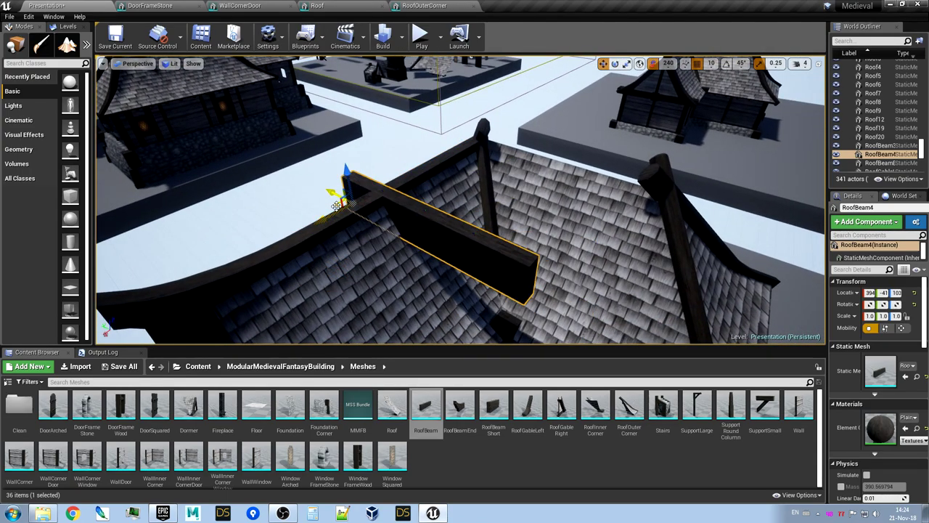
pyautogui.moveTo(470, 190); pyautogui.dragTo(421, 210, button='right')
pyautogui.moveTo(548, 202); pyautogui.dragTo(563, 205, button='right')
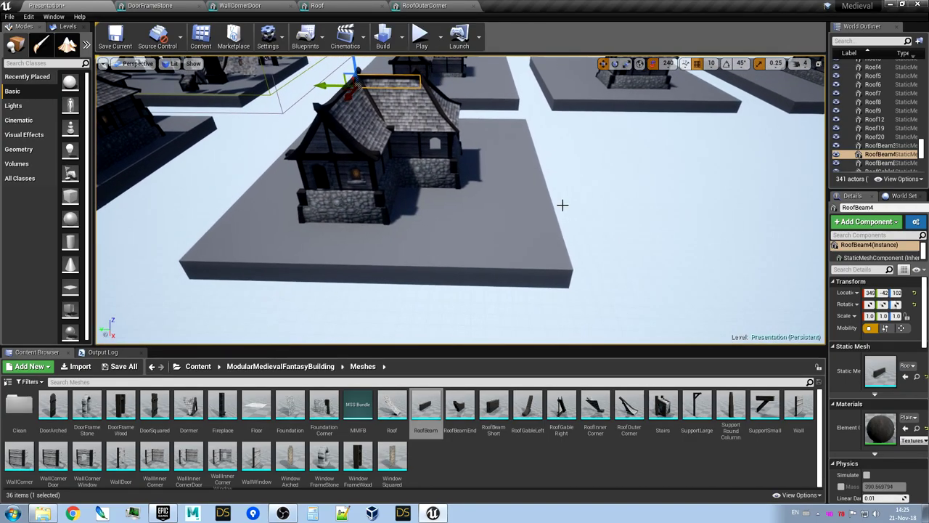
# Duplicate the grey floor platform under the finished building and place the copy beside it
pyautogui.click(494, 254)
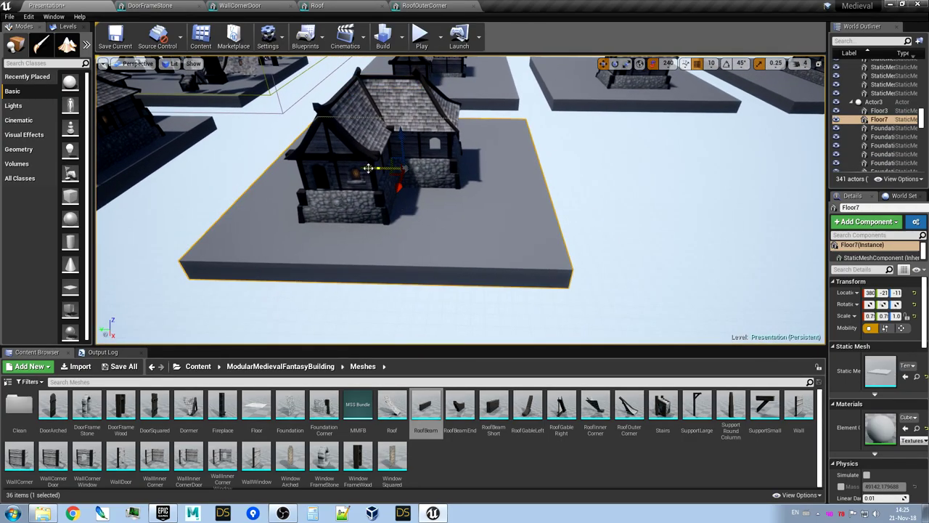
pyautogui.keyDown('alt'); pyautogui.moveTo(379, 168); pyautogui.dragTo(710, 173); pyautogui.keyUp('alt')
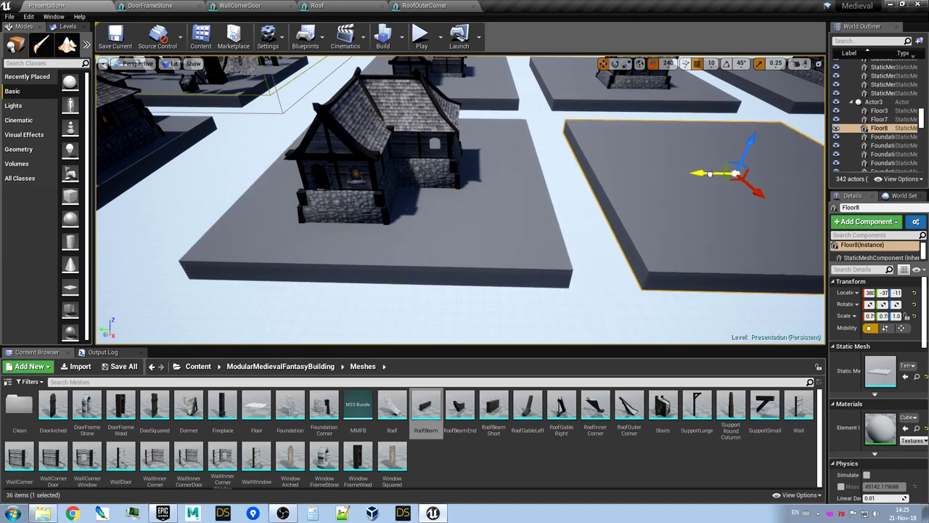
pyautogui.moveTo(414, 216); pyautogui.dragTo(414, 216, button='right')
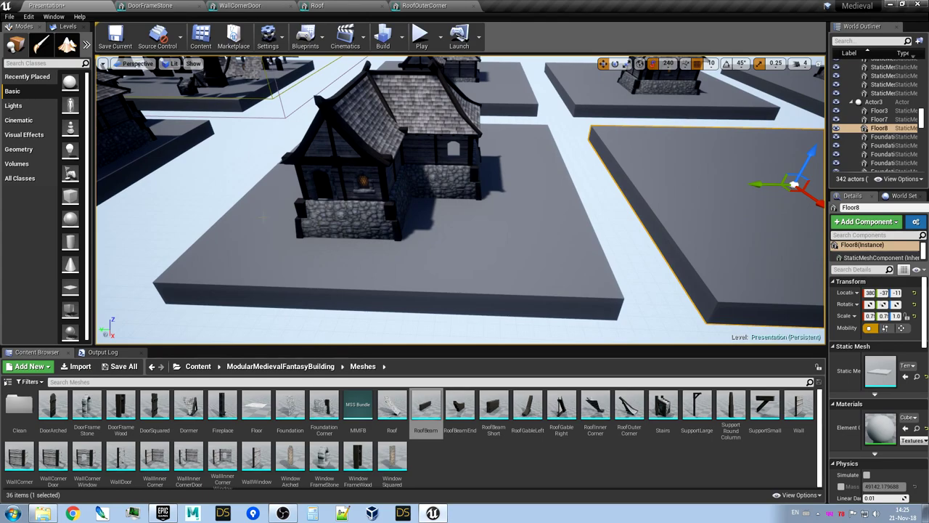
# Duplicate a FoundationCorner onto the empty platform and spawn a second FoundationCorner from its Base+ socket
pyautogui.click(309, 219)
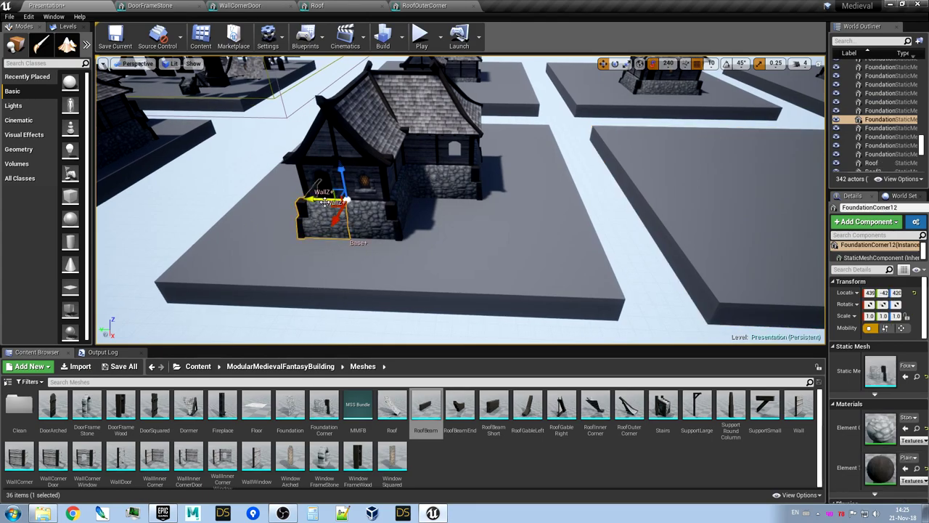
pyautogui.keyDown('alt'); pyautogui.moveTo(314, 197); pyautogui.dragTo(770, 207); pyautogui.keyUp('alt')
pyautogui.moveTo(770, 207); pyautogui.dragTo(810, 195, button='right')
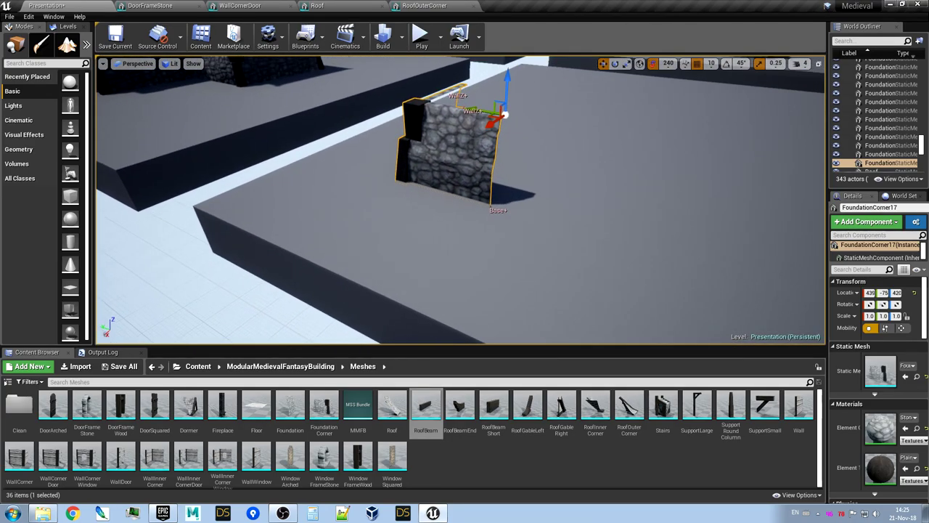
pyautogui.rightClick(498, 212)
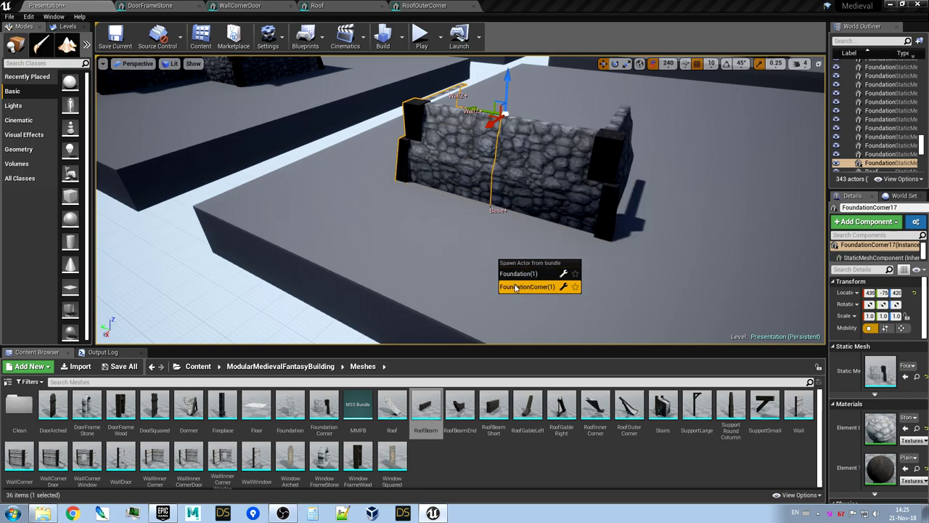
pyautogui.click(519, 289)
pyautogui.moveTo(518, 289); pyautogui.dragTo(458, 219, button='right')
# Look over the modular piece display, then examine the MMFB bundle's Bundle Items Normal list and its first entry
pyautogui.press('w')
pyautogui.press('e')
pyautogui.press('w')
pyautogui.moveTo(346, 187); pyautogui.dragTo(352, 206, button='right')
pyautogui.press('a')
pyautogui.press('w')
pyautogui.press('a')
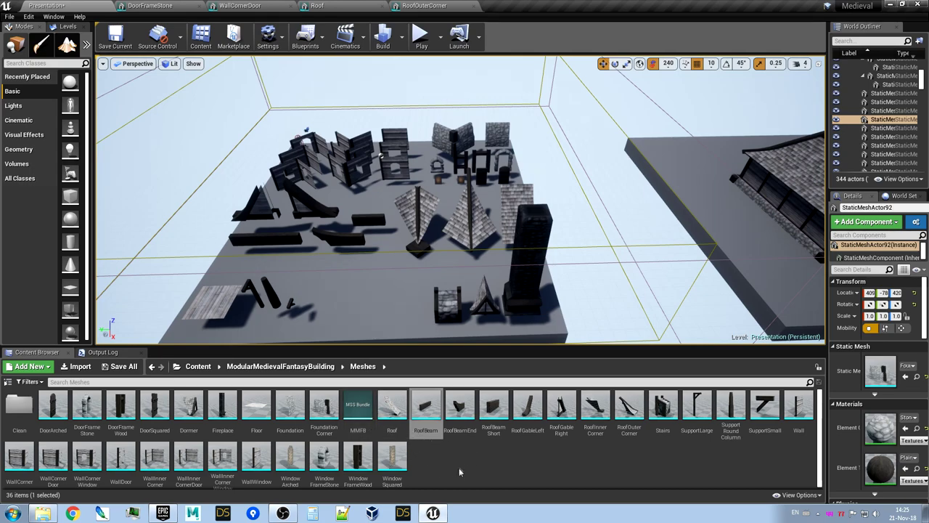
pyautogui.doubleClick(357, 404)
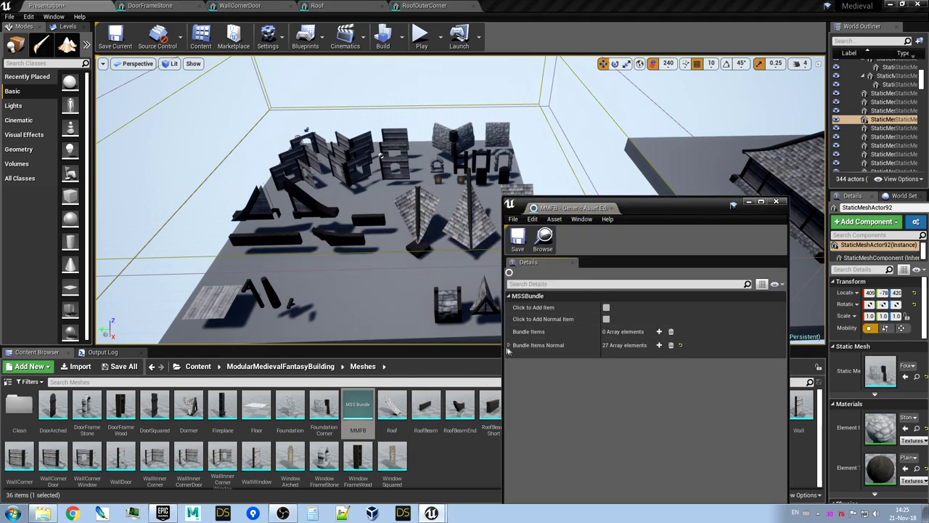
pyautogui.click(510, 345)
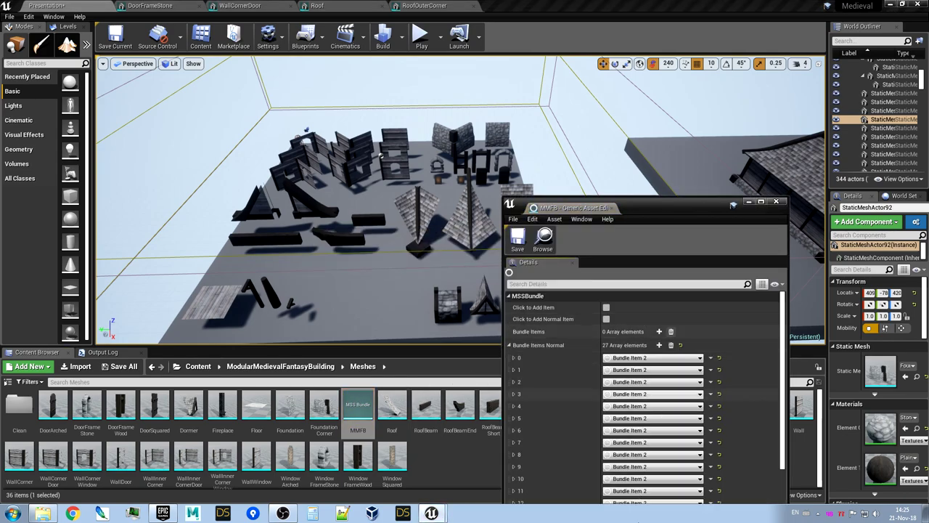
pyautogui.click(514, 359)
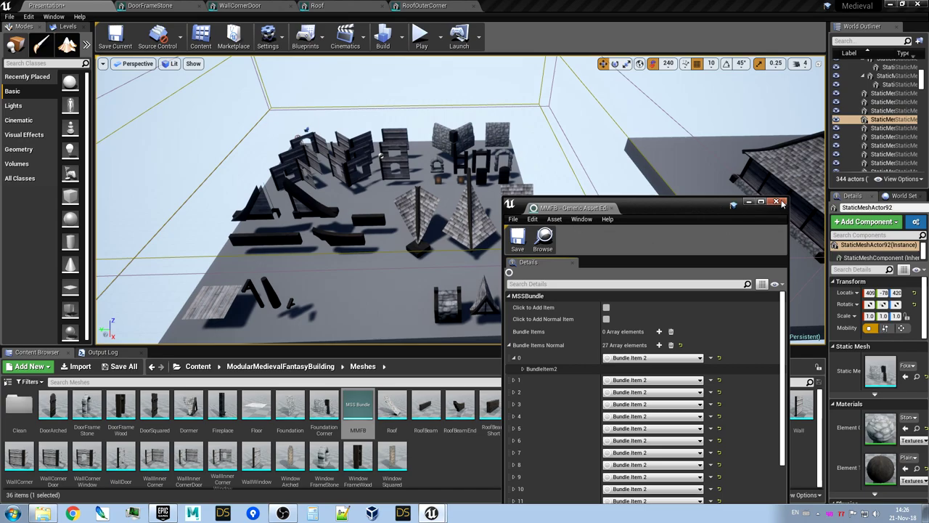
pyautogui.click(780, 202)
# Spawn two straight Foundation pieces in a row from the first foundation corner's free Base socket
pyautogui.press('w')
pyautogui.moveTo(734, 186); pyautogui.dragTo(708, 204, button='right')
pyautogui.click(560, 222)
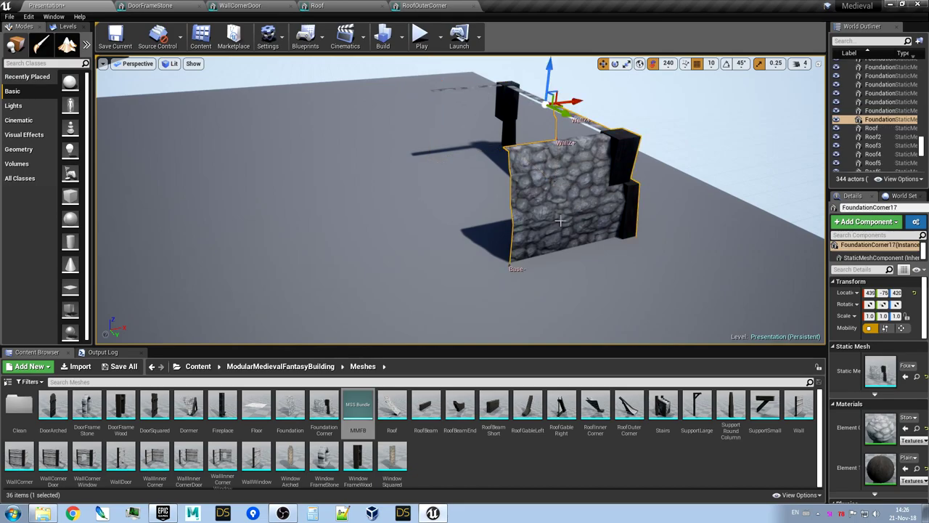
pyautogui.rightClick(518, 270)
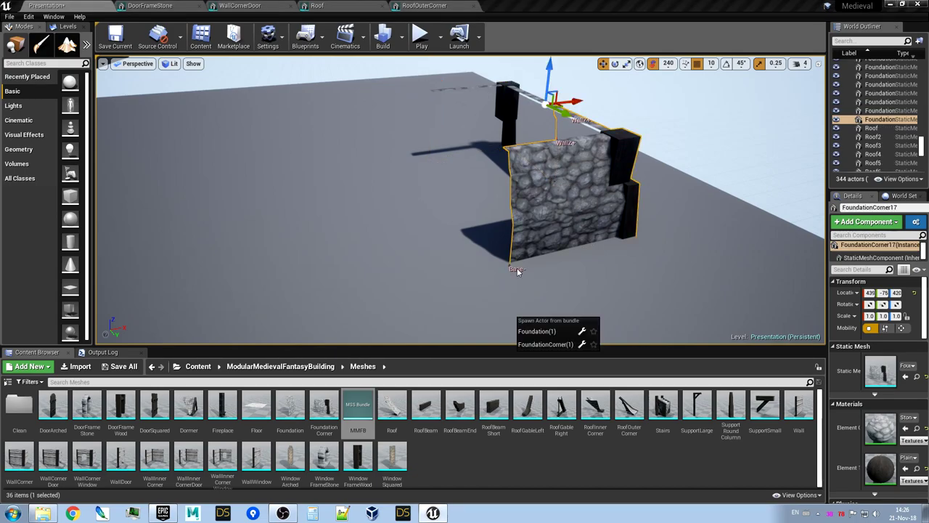
pyautogui.click(535, 331)
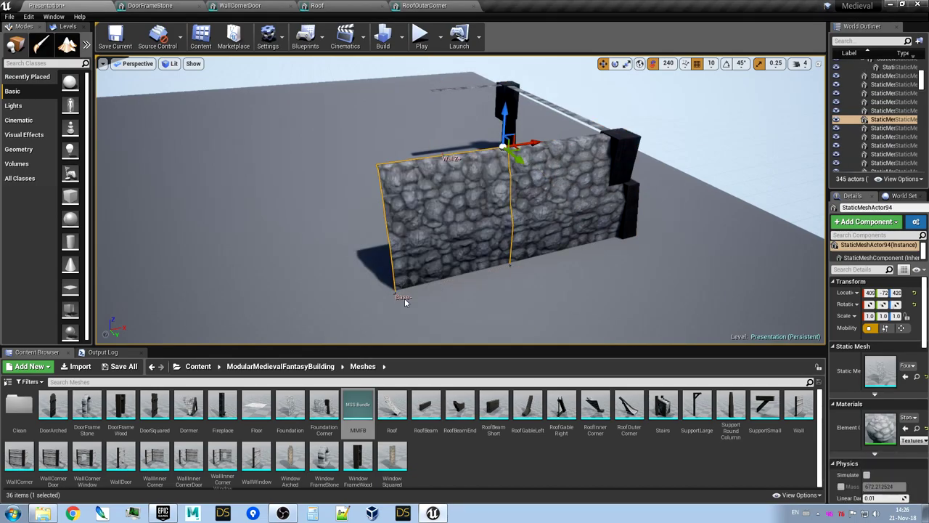
pyautogui.rightClick(406, 300)
pyautogui.click(424, 359)
# Spawn a FoundationCorner at the end of the straight run, followed by another FoundationCorner from its Base socket
pyautogui.moveTo(429, 305); pyautogui.dragTo(472, 326, button='right')
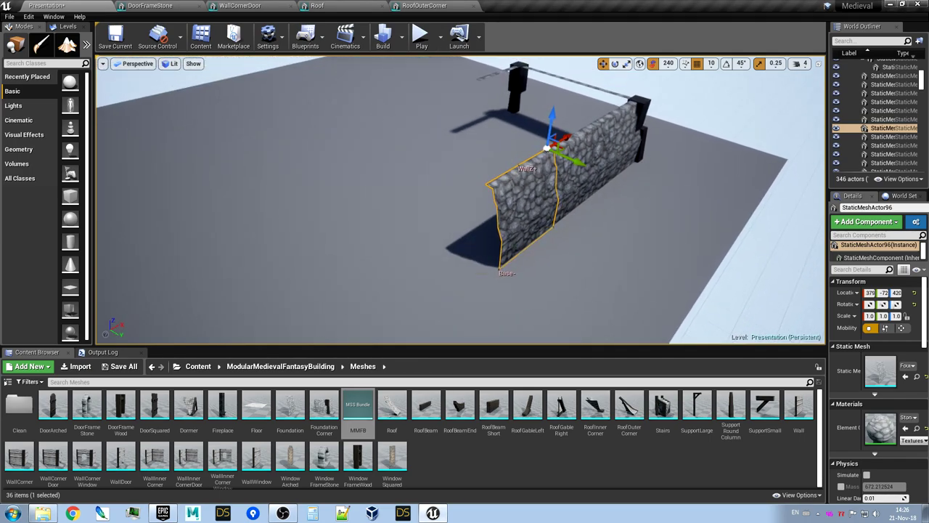
pyautogui.rightClick(507, 276)
pyautogui.click(532, 351)
pyautogui.moveTo(528, 320); pyautogui.dragTo(635, 315, button='right')
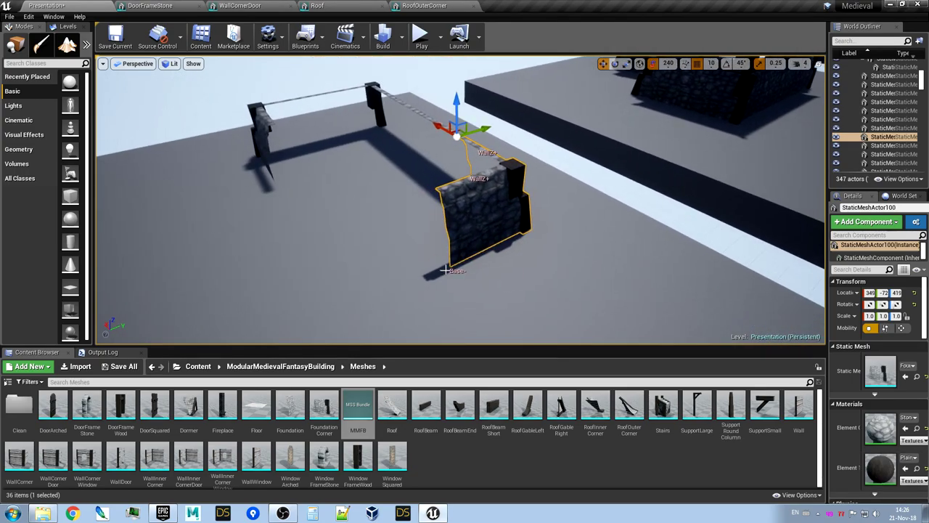
pyautogui.click(458, 272)
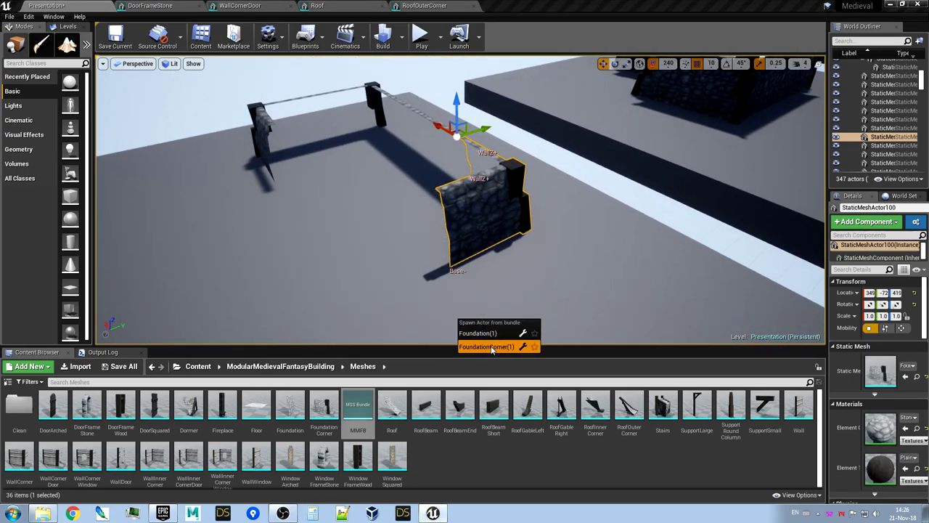
pyautogui.click(524, 348)
pyautogui.moveTo(335, 226)
pyautogui.mouseDown(button='right')
pyautogui.moveTo(465, 218)
pyautogui.moveTo(602, 231)
pyautogui.moveTo(320, 228)
pyautogui.mouseUp(button='right')
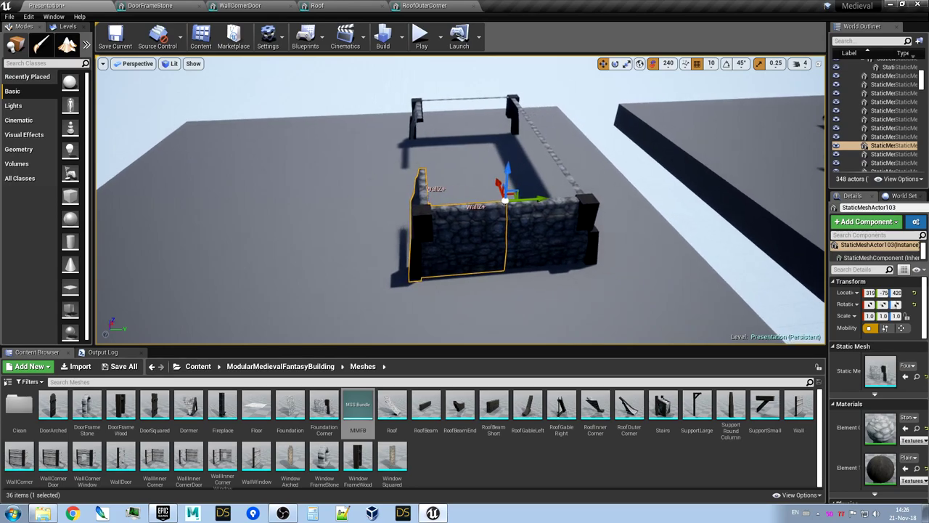
# Move the last foundation corner away from the wall and fill the gap with straight Foundation pieces from the Base sockets
pyautogui.moveTo(540, 199); pyautogui.dragTo(324, 202)
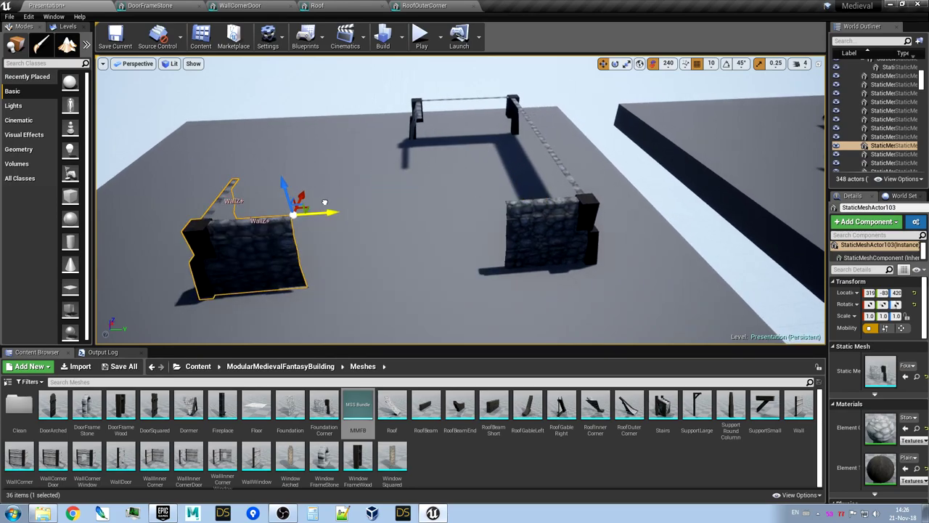
pyautogui.click(522, 237)
pyautogui.click(512, 275)
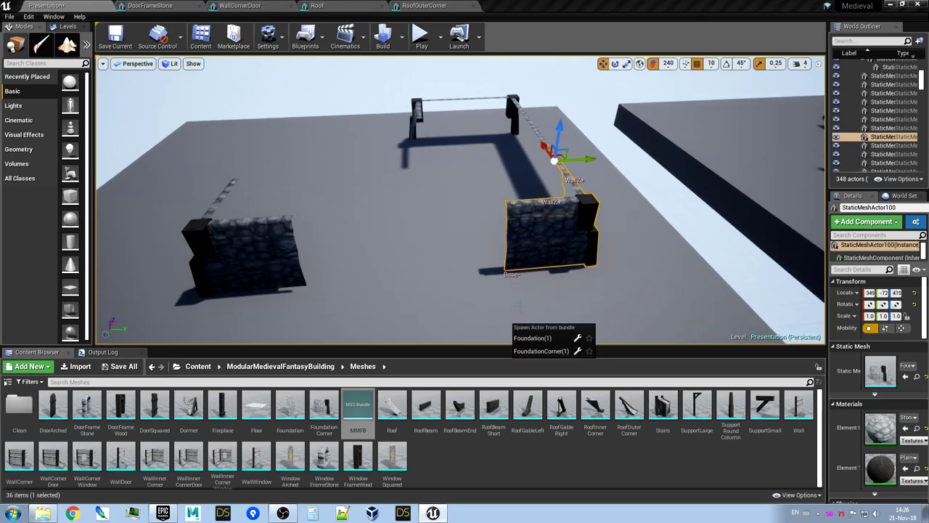
pyautogui.click(533, 339)
pyautogui.moveTo(474, 273); pyautogui.dragTo(530, 296, button='right')
pyautogui.click(480, 274)
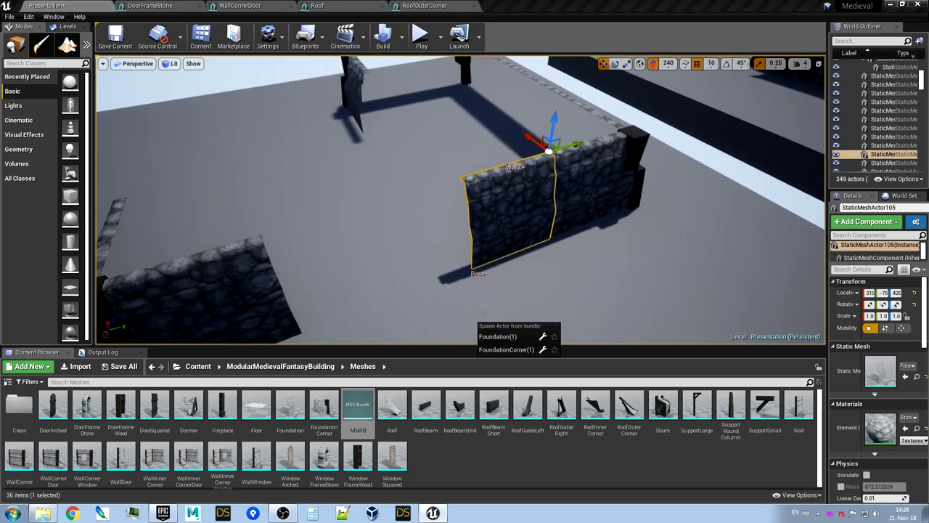
pyautogui.click(512, 329)
# Reposition the detached foundation corner and duplicate it to set out another corner of the foundation
pyautogui.moveTo(334, 270); pyautogui.dragTo(292, 261, button='right')
pyautogui.click(284, 256)
pyautogui.moveTo(328, 202); pyautogui.dragTo(396, 192)
pyautogui.moveTo(324, 222); pyautogui.dragTo(443, 237, button='right')
pyautogui.moveTo(270, 137); pyautogui.dragTo(375, 174, button='right')
pyautogui.keyDown('alt'); pyautogui.moveTo(362, 157); pyautogui.dragTo(326, 256); pyautogui.keyUp('alt')
pyautogui.moveTo(326, 256); pyautogui.dragTo(272, 270, button='right')
pyautogui.moveTo(386, 228); pyautogui.dragTo(335, 186, button='right')
# Spawn a straight Foundation piece from the open Base socket of each of the two remaining foundation corners
pyautogui.click(398, 207)
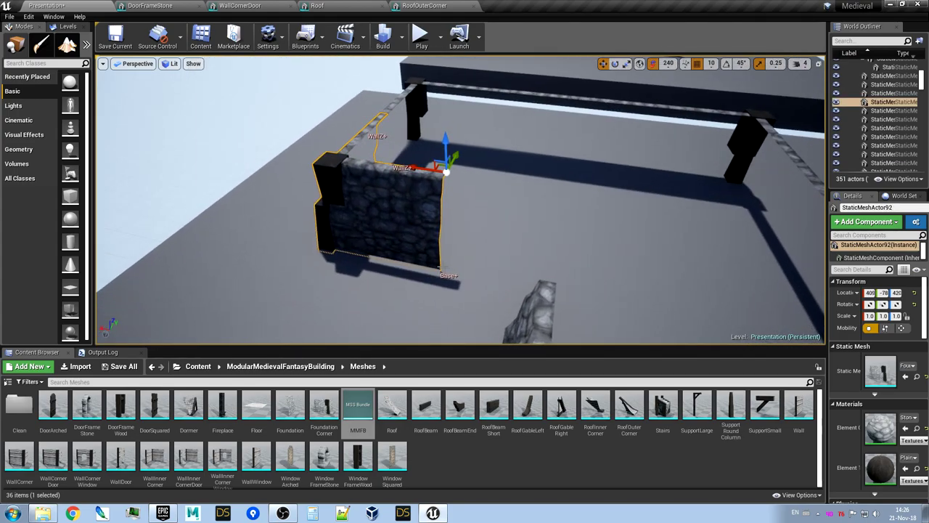
pyautogui.click(451, 281)
pyautogui.click(467, 340)
pyautogui.moveTo(469, 334); pyautogui.dragTo(539, 340, button='right')
pyautogui.click(523, 253)
pyautogui.moveTo(520, 238); pyautogui.dragTo(573, 239, button='right')
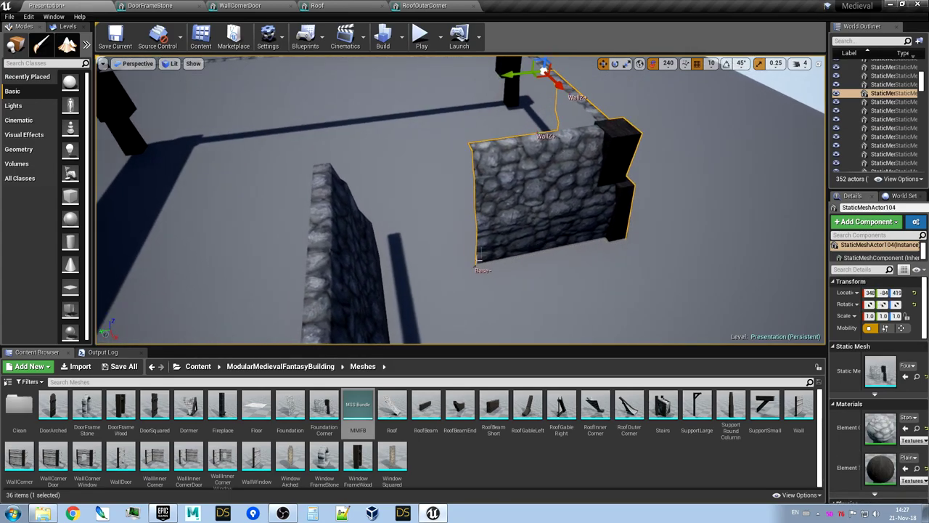
pyautogui.click(486, 275)
pyautogui.click(506, 336)
pyautogui.moveTo(507, 336); pyautogui.dragTo(443, 341, button='right')
pyautogui.moveTo(421, 255)
pyautogui.mouseDown(button='right')
pyautogui.moveTo(388, 256)
pyautogui.moveTo(421, 255)
pyautogui.mouseUp(button='right')
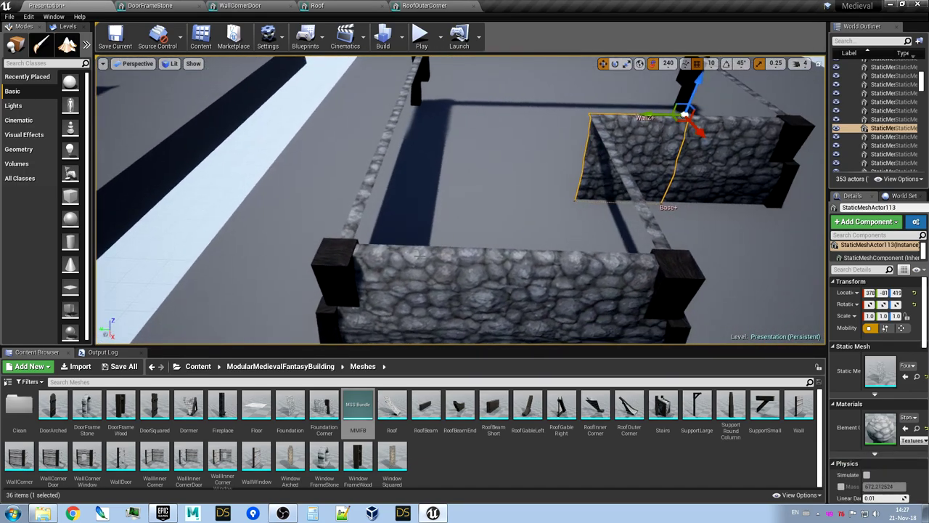
# Spawn a WallCornerDoor on the front foundation corner from its WallZ+ socket
pyautogui.click(350, 252)
pyautogui.click(436, 251)
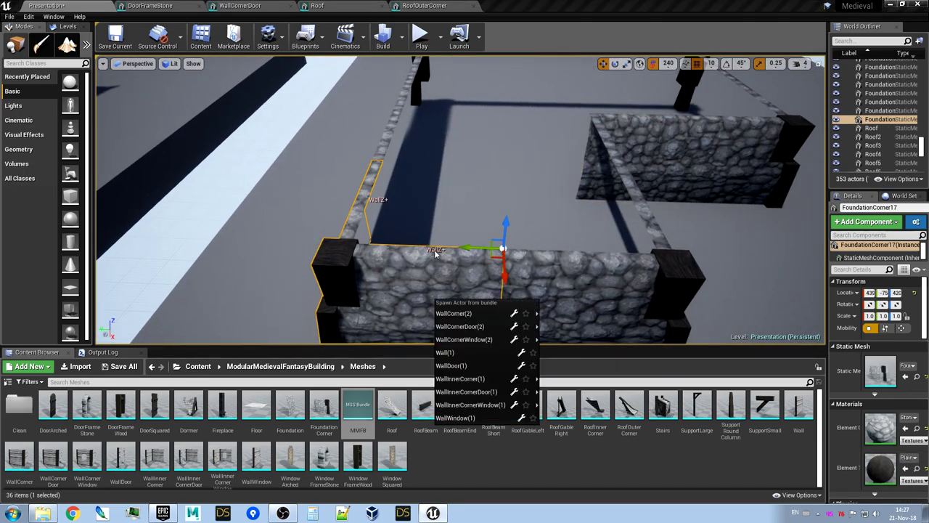
pyautogui.moveTo(456, 314)
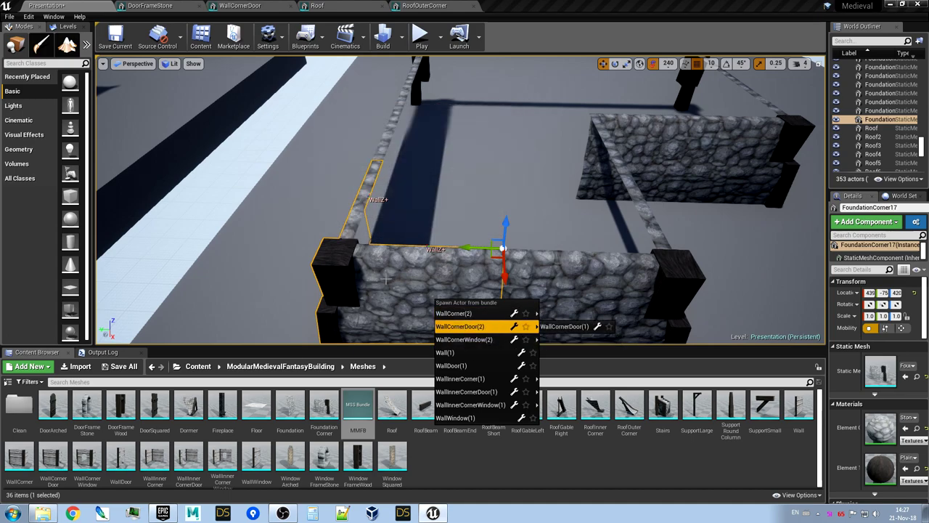
pyautogui.click(466, 327)
pyautogui.moveTo(463, 315); pyautogui.dragTo(461, 254, button='right')
pyautogui.moveTo(448, 173); pyautogui.dragTo(434, 106, button='right')
# Add a DoorFrameStone to the wall's DoorFrame+ socket and fit a door inside the frame
pyautogui.click(459, 107)
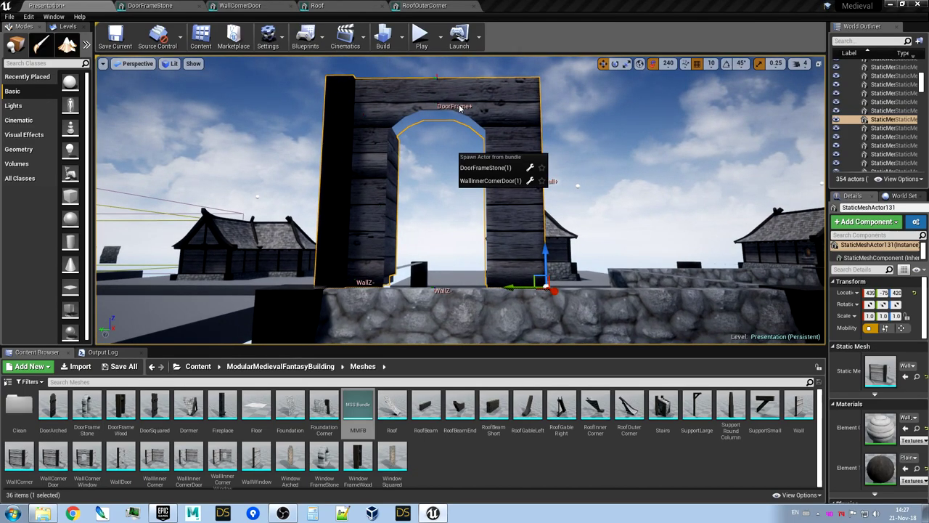
pyautogui.click(494, 169)
pyautogui.moveTo(460, 200); pyautogui.dragTo(462, 265, button='right')
pyautogui.click(493, 192)
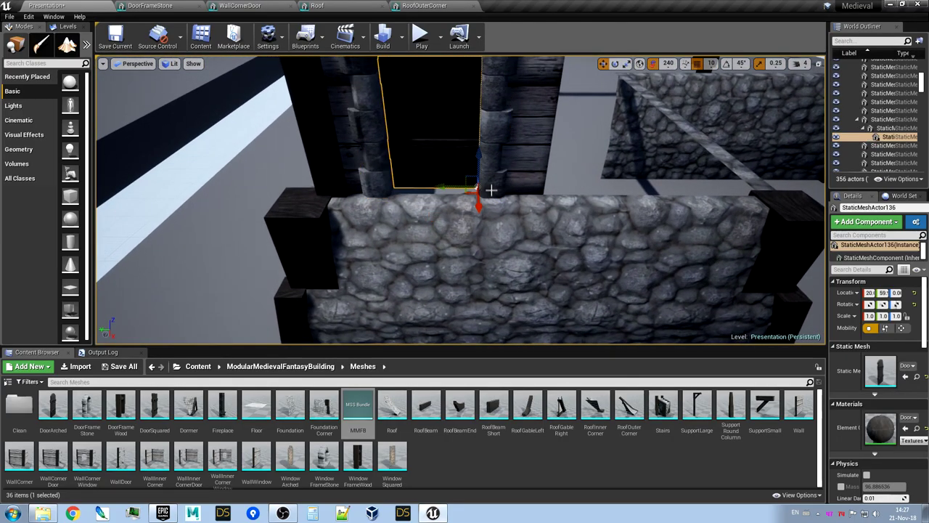
pyautogui.moveTo(493, 192)
pyautogui.mouseDown(button='right')
pyautogui.moveTo(454, 120)
pyautogui.moveTo(508, 105)
pyautogui.moveTo(511, 118)
pyautogui.moveTo(581, 115)
pyautogui.moveTo(520, 127)
pyautogui.moveTo(501, 171)
pyautogui.moveTo(464, 188)
pyautogui.moveTo(470, 177)
pyautogui.moveTo(491, 188)
pyautogui.mouseUp(button='right')
# Spawn a WallCornerWindow beside the door wall from its Wall+ socket
pyautogui.click(372, 174)
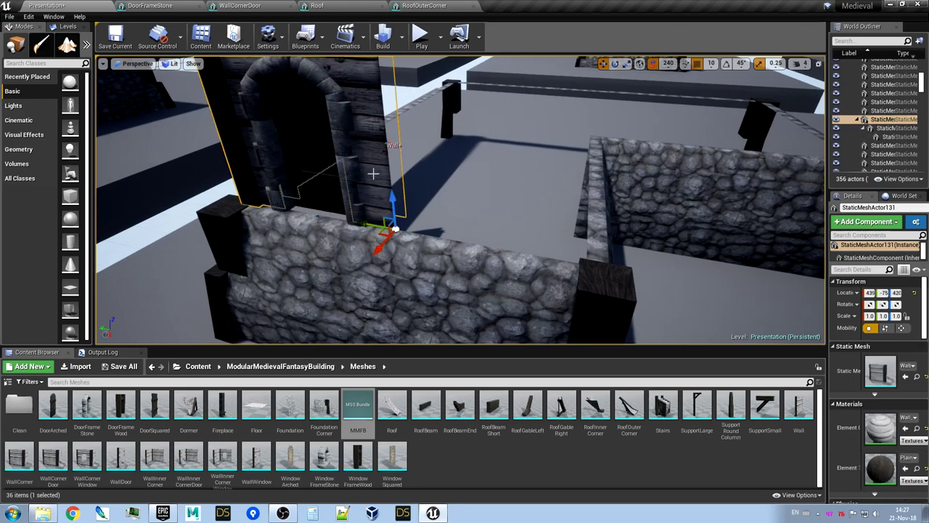
pyautogui.rightClick(396, 147)
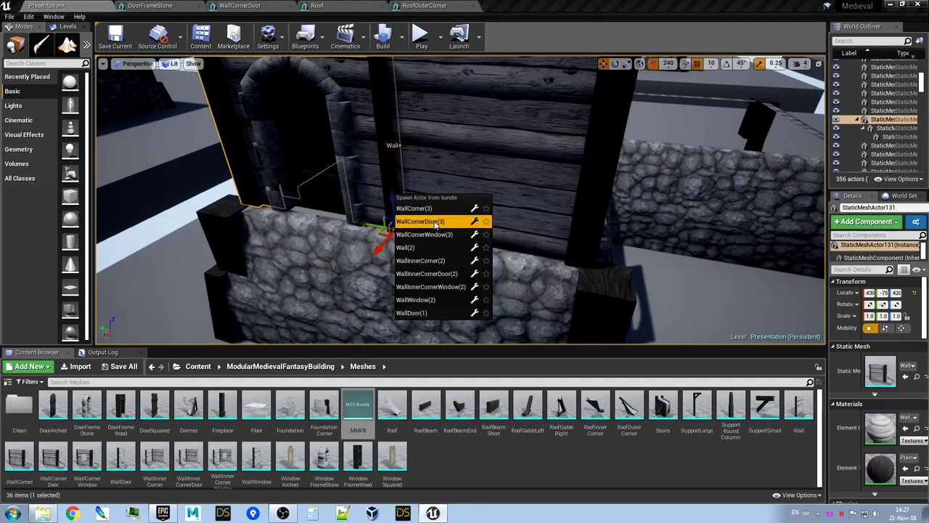
pyautogui.click(425, 235)
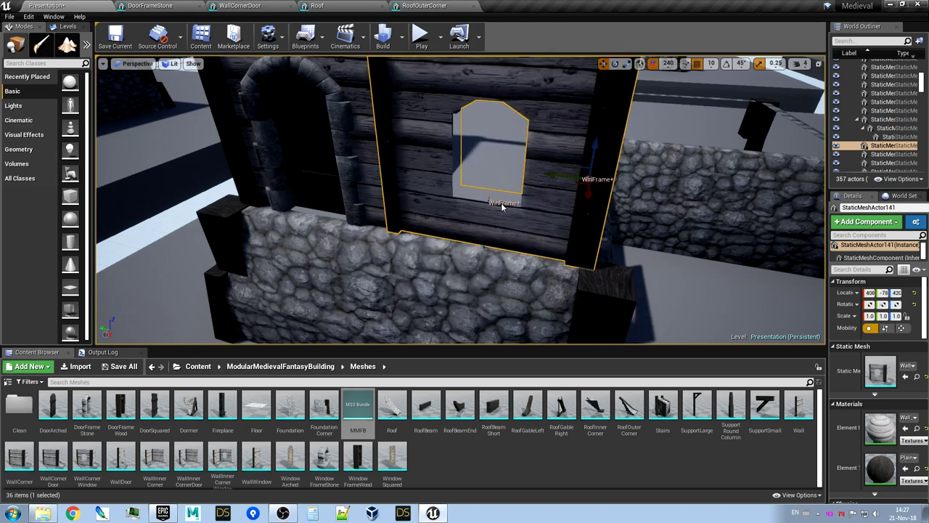
# Add a WindowFrameWood to the front window opening and fit a window inside the frame
pyautogui.click(502, 205)
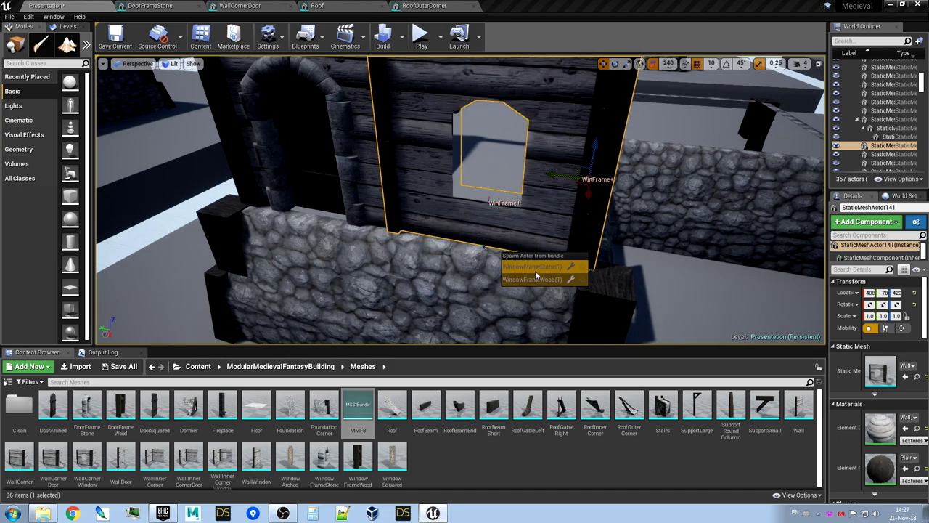
pyautogui.click(534, 280)
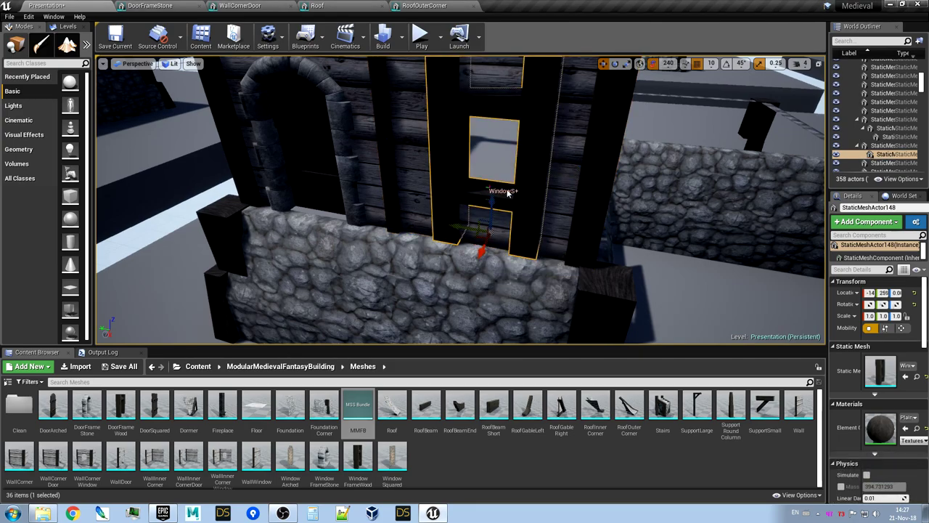
pyautogui.click(507, 192)
# Add a WindowFrameStone to the corner window wall's side opening and fit a window from the frame's WindowR+ socket
pyautogui.moveTo(556, 228); pyautogui.dragTo(407, 225, button='right')
pyautogui.click(534, 220)
pyautogui.click(536, 223)
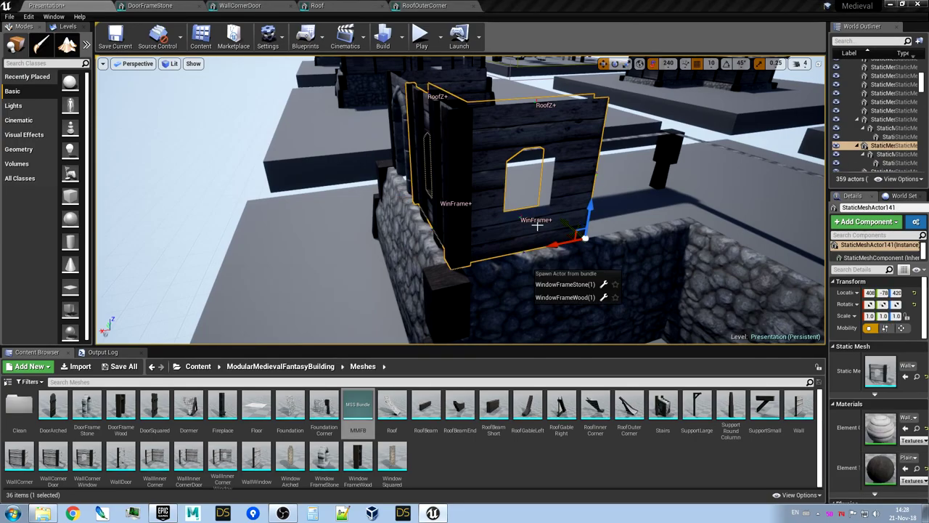
pyautogui.click(565, 285)
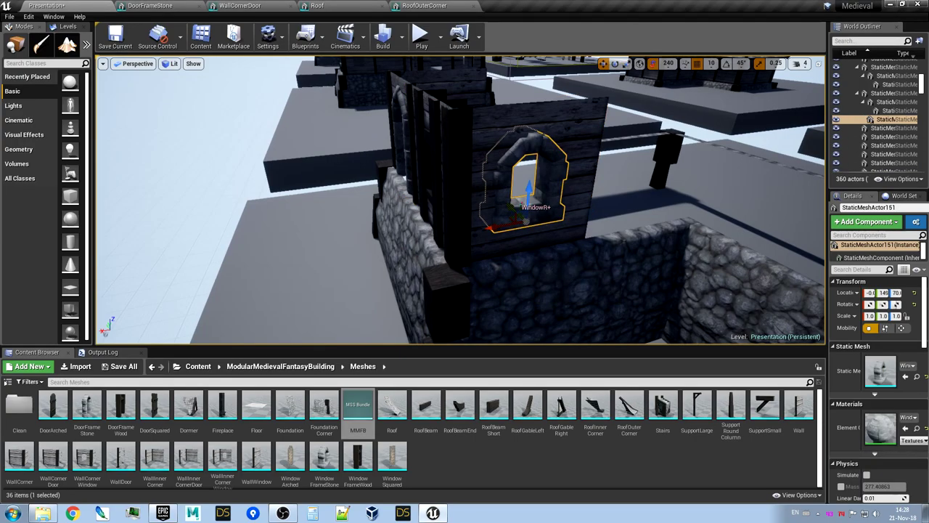
pyautogui.click(535, 208)
# Spawn roof pieces above the door wall and the adjoining corner window wall
pyautogui.moveTo(535, 210)
pyautogui.mouseDown(button='right')
pyautogui.moveTo(539, 196)
pyautogui.moveTo(581, 207)
pyautogui.moveTo(617, 240)
pyautogui.mouseUp(button='right')
pyautogui.moveTo(483, 166)
pyautogui.mouseDown(button='right')
pyautogui.moveTo(512, 161)
pyautogui.moveTo(501, 171)
pyautogui.moveTo(483, 166)
pyautogui.mouseUp(button='right')
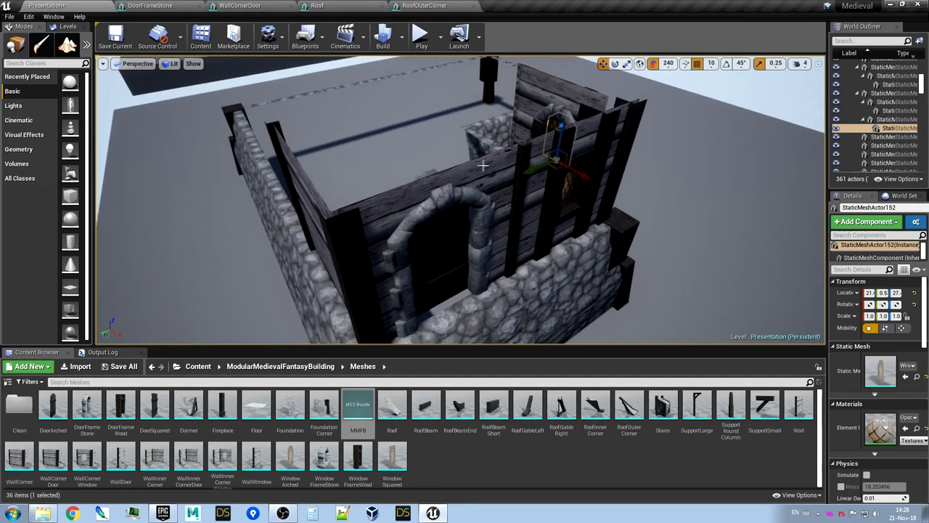
pyautogui.click(484, 166)
pyautogui.click(440, 173)
pyautogui.moveTo(465, 207); pyautogui.dragTo(363, 203, button='right')
pyautogui.click(524, 221)
pyautogui.click(486, 195)
pyautogui.moveTo(426, 189)
pyautogui.mouseDown(button='right')
pyautogui.moveTo(436, 190)
pyautogui.moveTo(406, 211)
pyautogui.moveTo(425, 189)
pyautogui.mouseUp(button='right')
# Spawn an inner corner wall from the window wall's Wall+ socket and a WallCornerWindow from the new wall's Wall+ socket
pyautogui.click(442, 188)
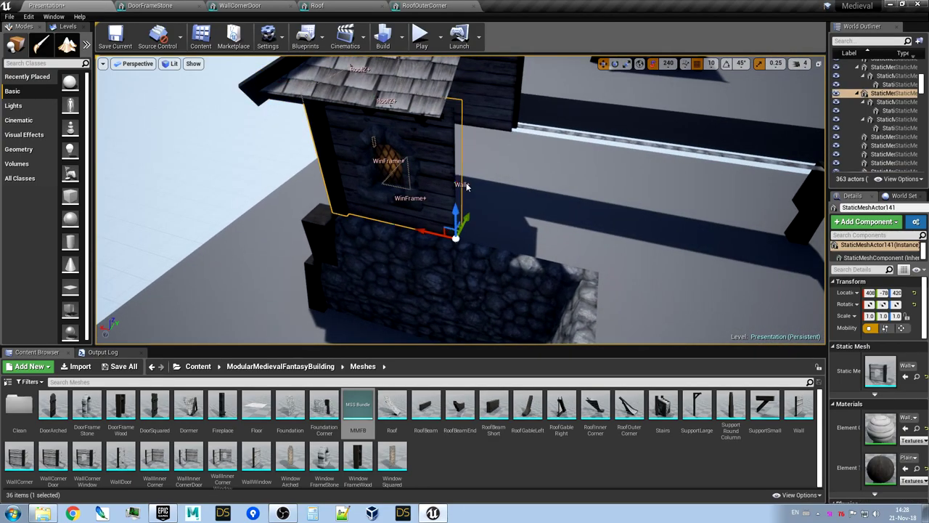
pyautogui.click(465, 185)
pyautogui.click(495, 245)
pyautogui.moveTo(496, 245); pyautogui.dragTo(581, 254, button='right')
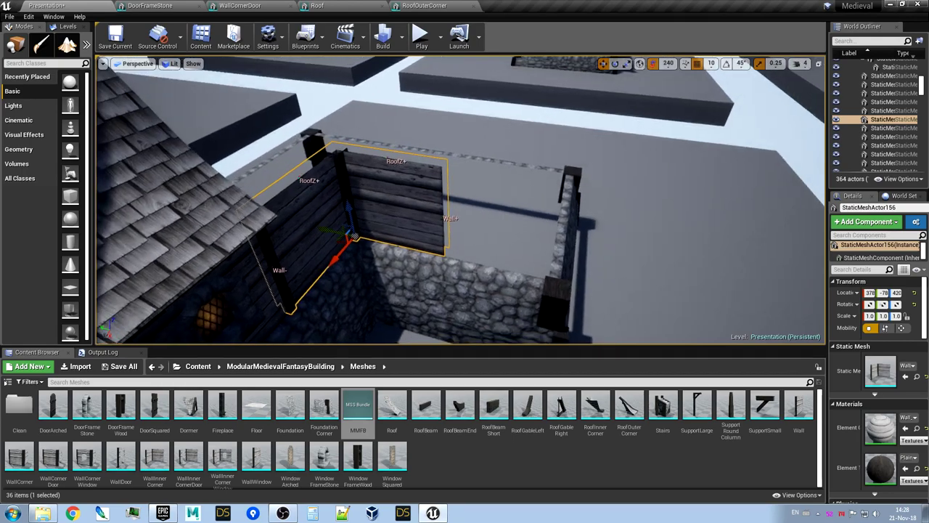
pyautogui.click(450, 218)
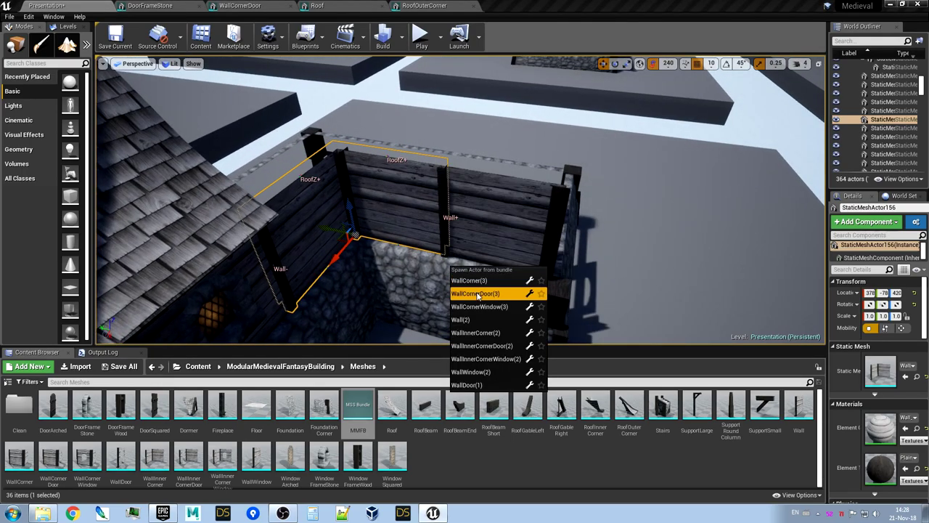
pyautogui.click(477, 307)
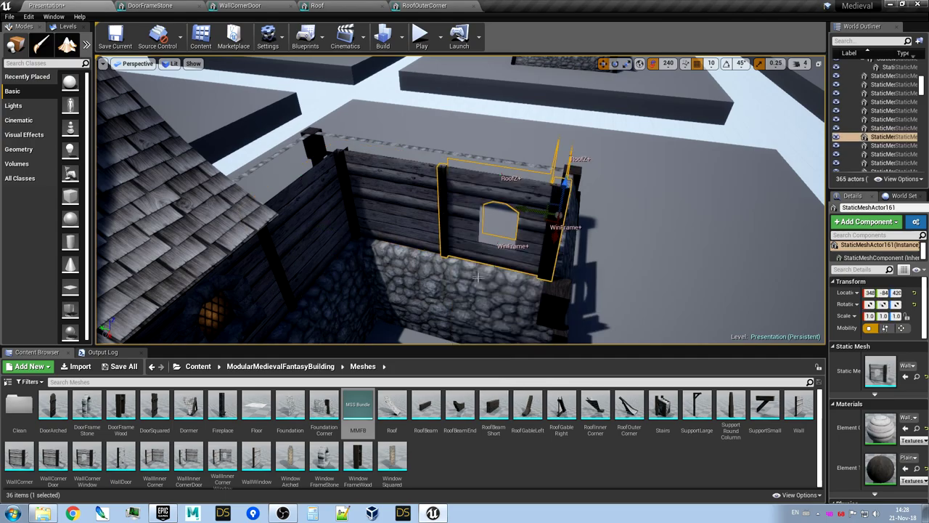
# Add a WindowFrameStone to the new WallCornerWindow's opening beside the inner corner wall and fit a window inside the frame
pyautogui.click(512, 247)
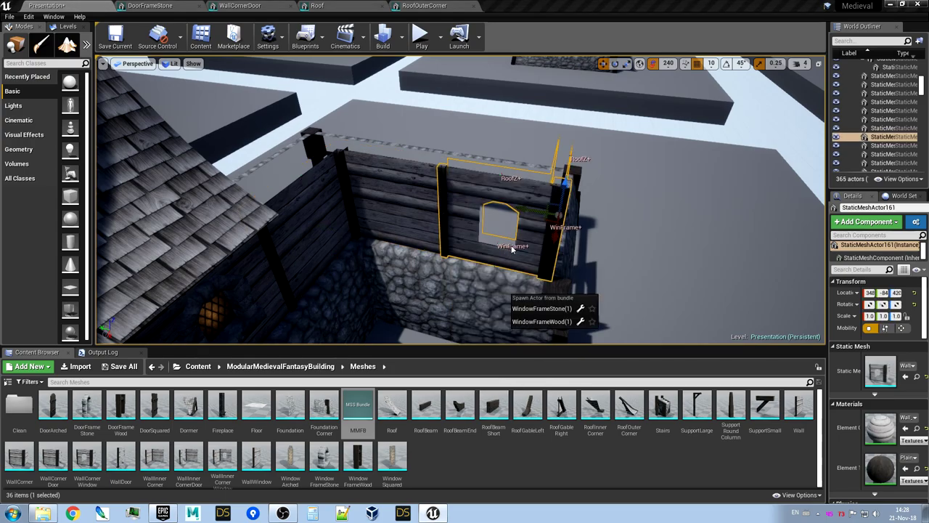
pyautogui.click(532, 310)
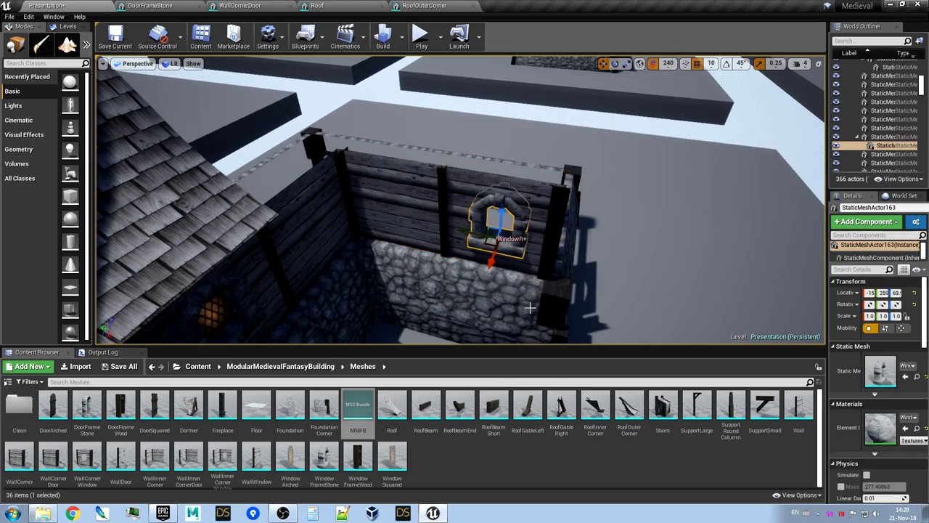
pyautogui.click(514, 241)
# Spawn a Roof19 piece from each of the inner corner wall's two RoofZ+ sockets
pyautogui.moveTo(514, 241); pyautogui.dragTo(437, 226, button='right')
pyautogui.keyDown('alt'); pyautogui.moveTo(438, 226); pyautogui.dragTo(438, 225); pyautogui.keyUp('alt')
pyautogui.click(551, 193)
pyautogui.click(544, 188)
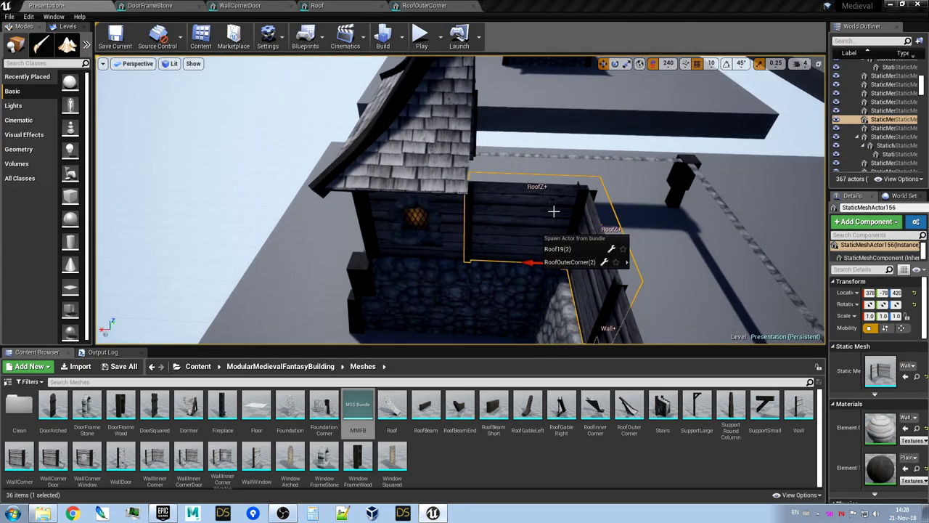
pyautogui.click(573, 249)
pyautogui.moveTo(508, 236); pyautogui.dragTo(433, 223, button='right')
pyautogui.click(433, 223)
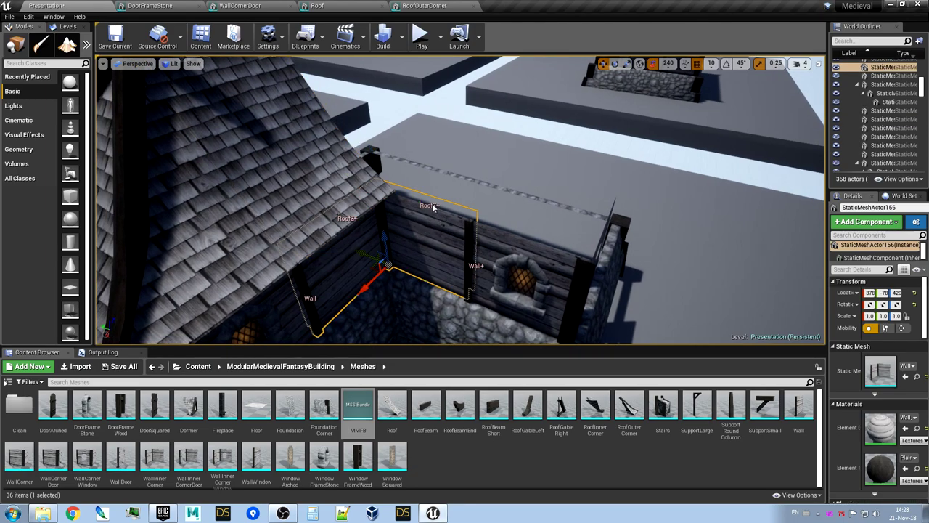
pyautogui.click(434, 207)
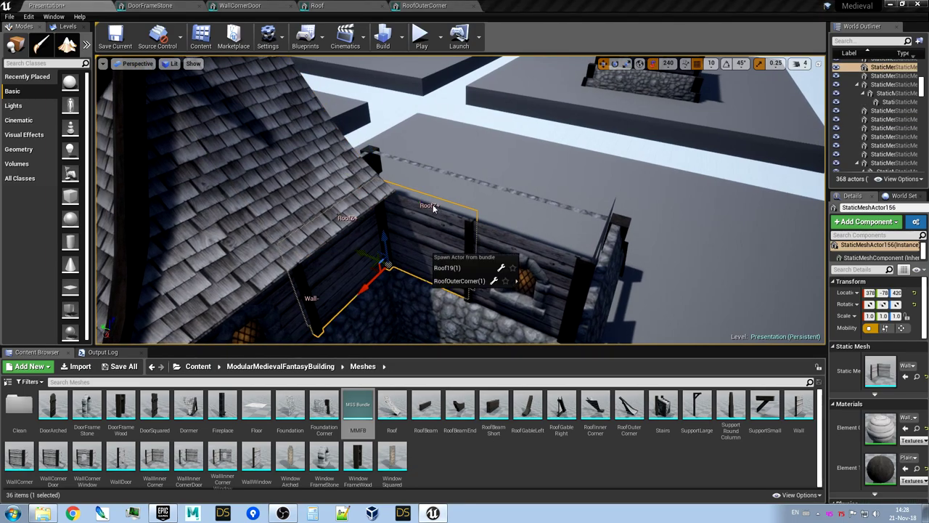
pyautogui.click(464, 272)
# Spawn an inner corner roof from the new roof's Roof- socket and add a roof beam on its RoofTop+ socket
pyautogui.moveTo(392, 220); pyautogui.dragTo(342, 171, button='right')
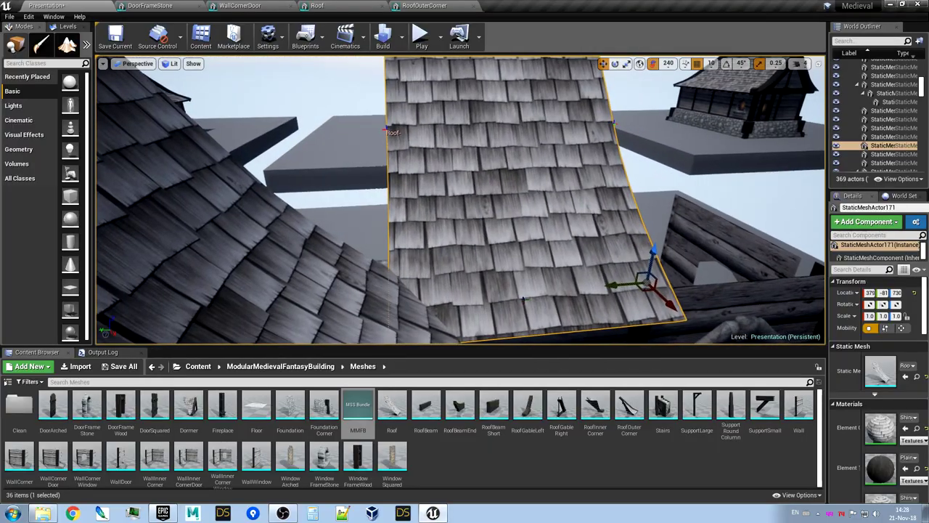
pyautogui.click(395, 135)
pyautogui.moveTo(395, 134); pyautogui.dragTo(269, 207, button='right')
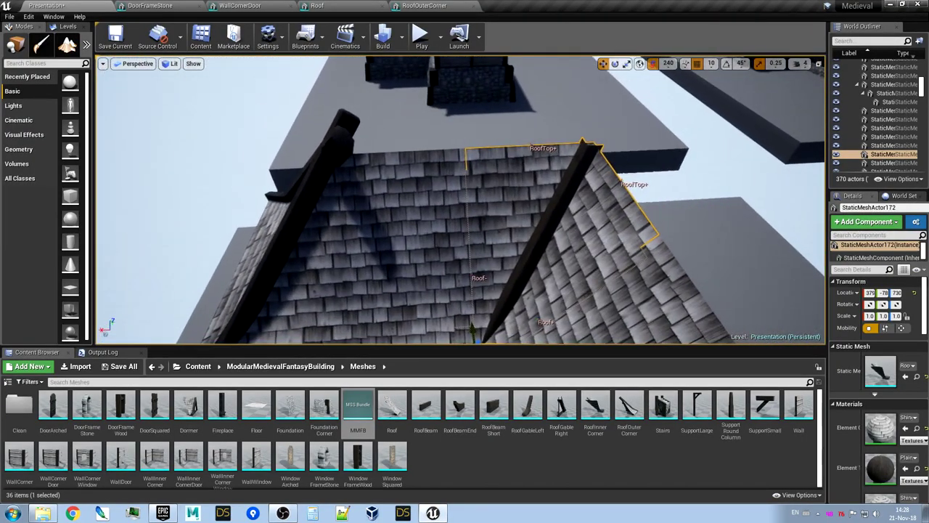
pyautogui.click(541, 148)
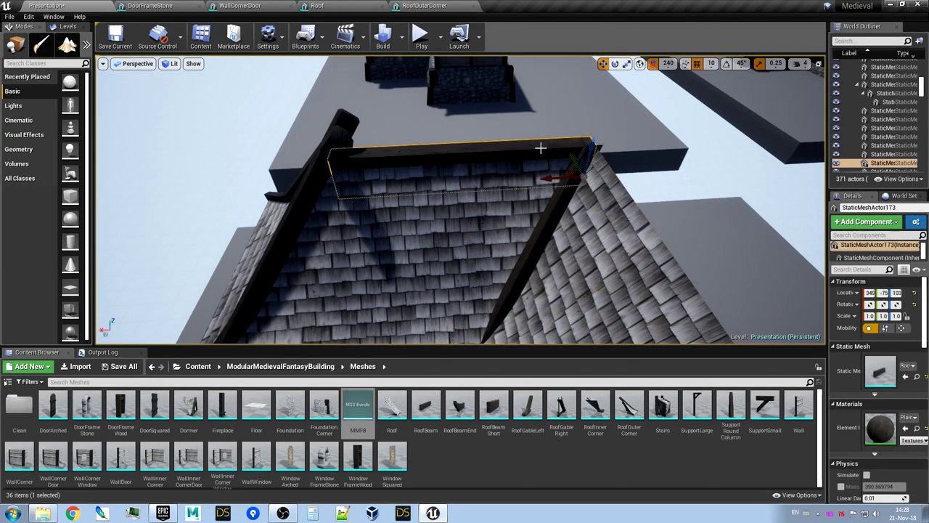
# Duplicate the roof beam by rotating a copy onto the perpendicular ridge
pyautogui.moveTo(504, 166); pyautogui.dragTo(559, 170, button='right')
pyautogui.press('e')
pyautogui.keyDown('alt'); pyautogui.moveTo(497, 180); pyautogui.dragTo(575, 185); pyautogui.keyUp('alt')
pyautogui.moveTo(476, 198); pyautogui.dragTo(287, 222, button='right')
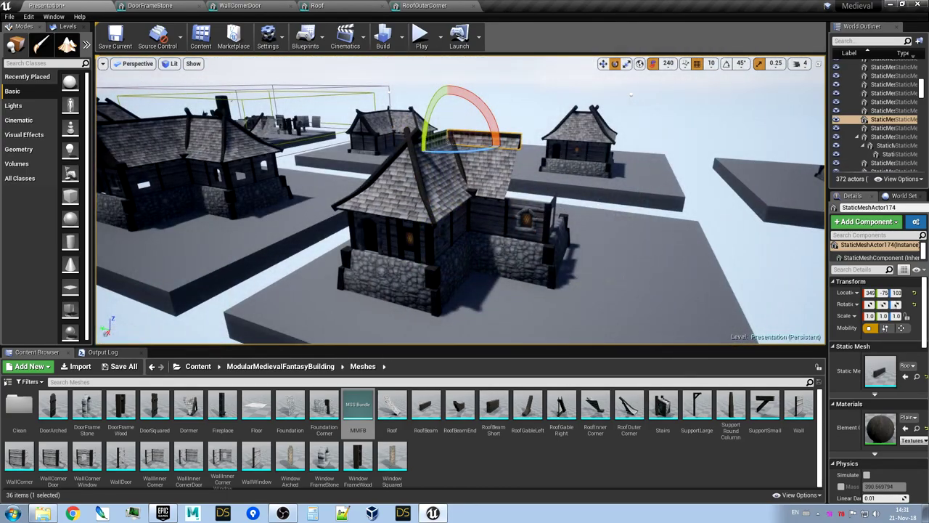
pyautogui.moveTo(573, 263); pyautogui.dragTo(585, 238, button='right')
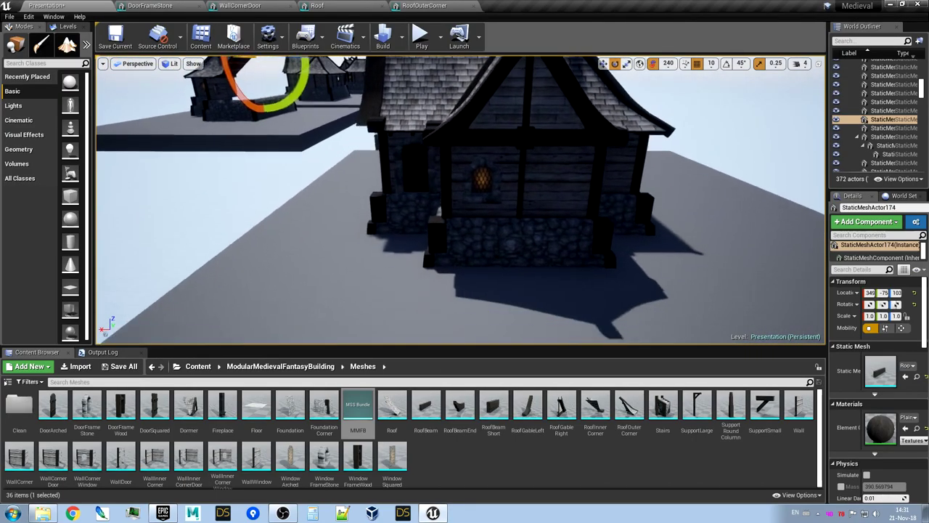
pyautogui.moveTo(566, 238); pyautogui.dragTo(573, 266, button='right')
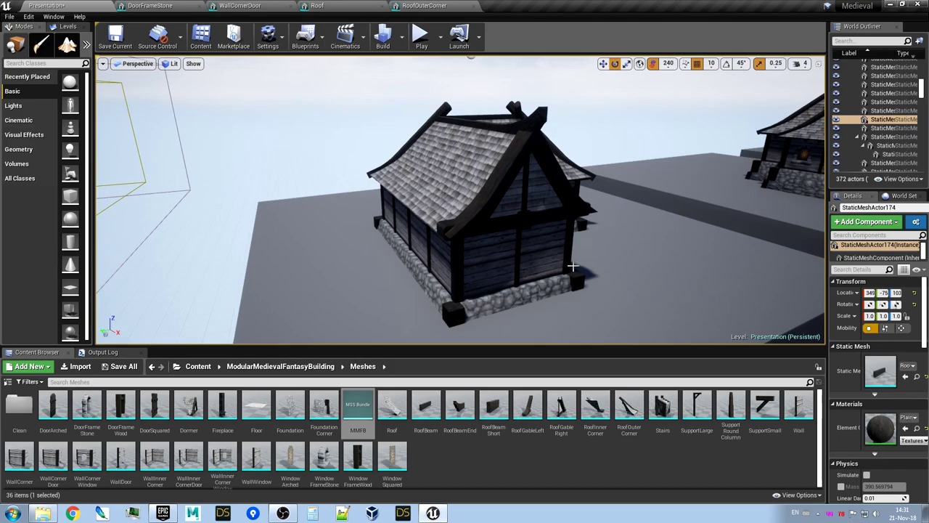